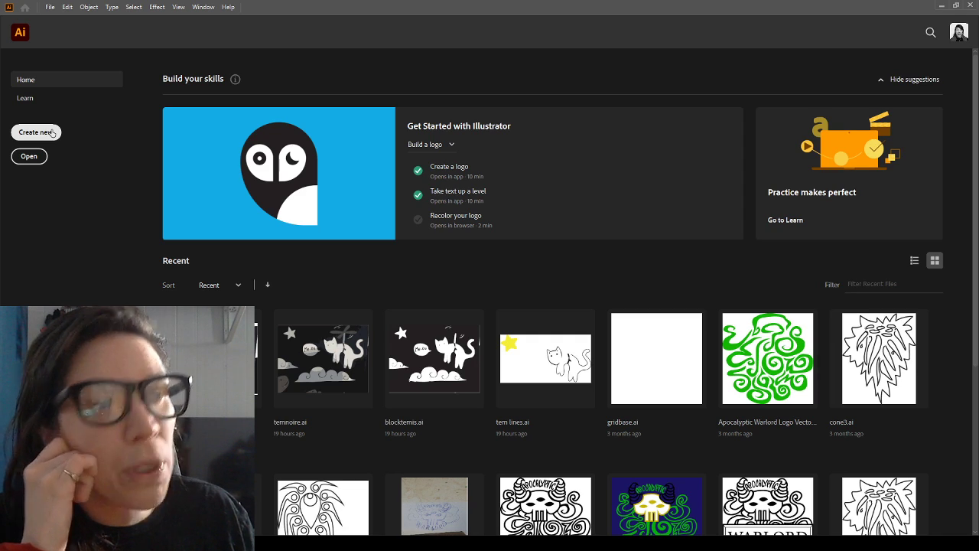
Create a new document named ArtemisAffirmation and place the cat photo on the artboard at about 12.8 in wide
left_click(52, 133)
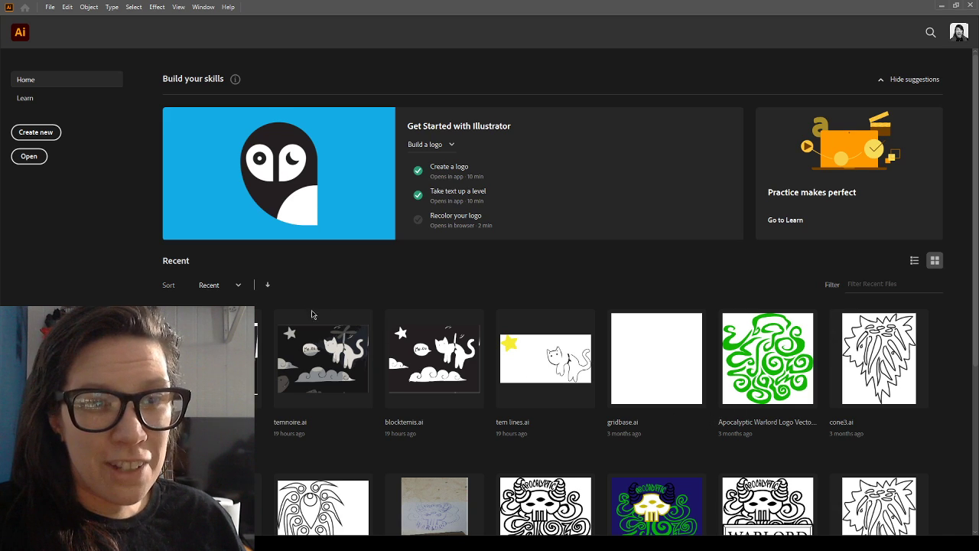
left_click(733, 381)
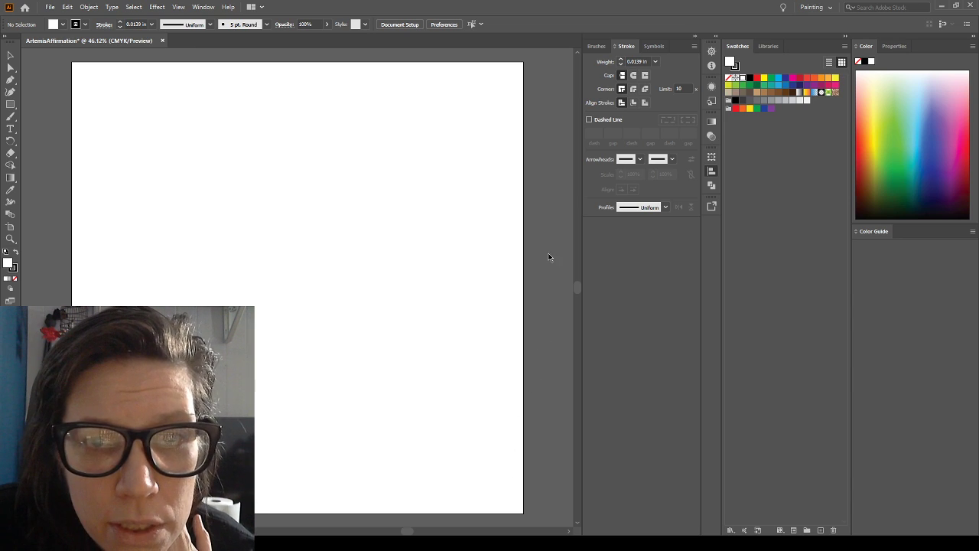
left_click(493, 486)
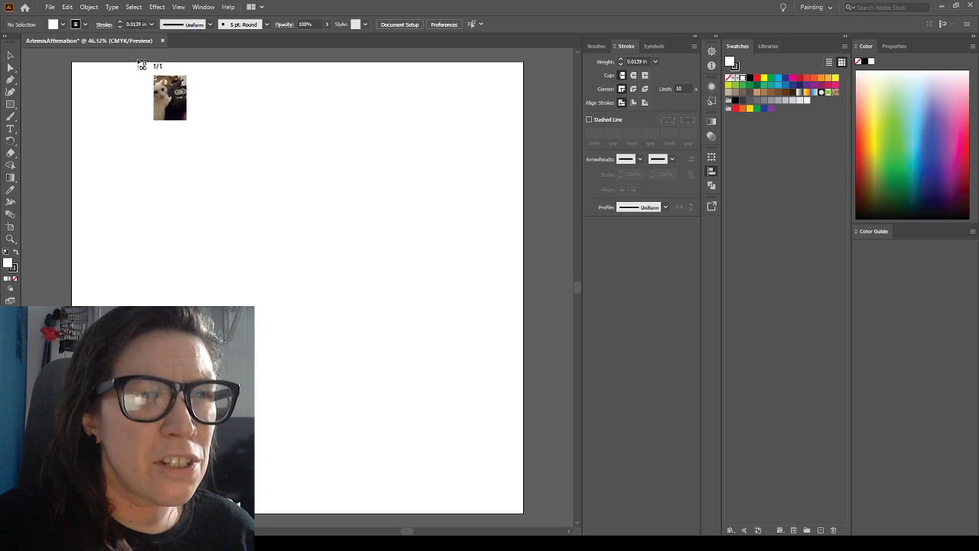
left_click_drag(112, 64, 442, 437)
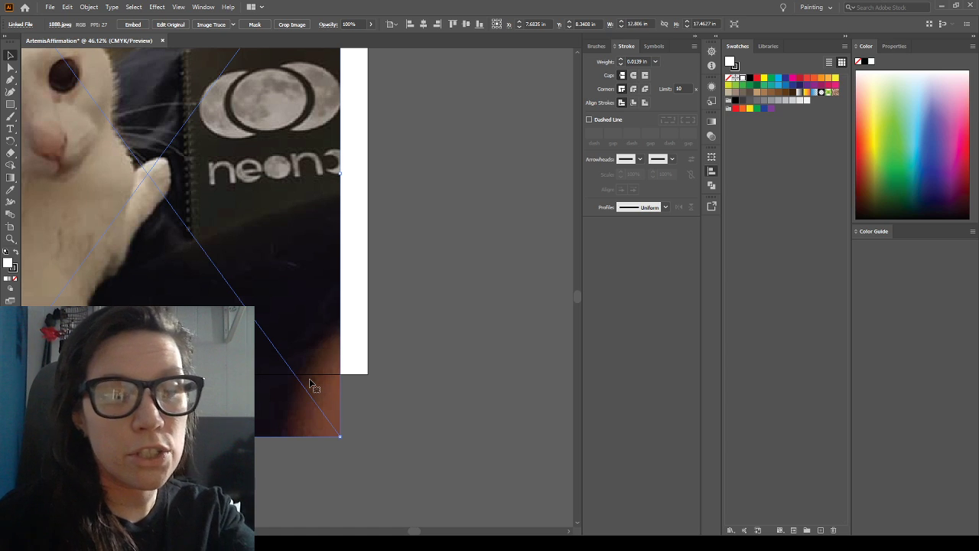
Reposition the cat photo to about X 12.14 in, Y 9 in, leaving the artboard's left side empty, and dim it for tracing
key("ctrl+0")
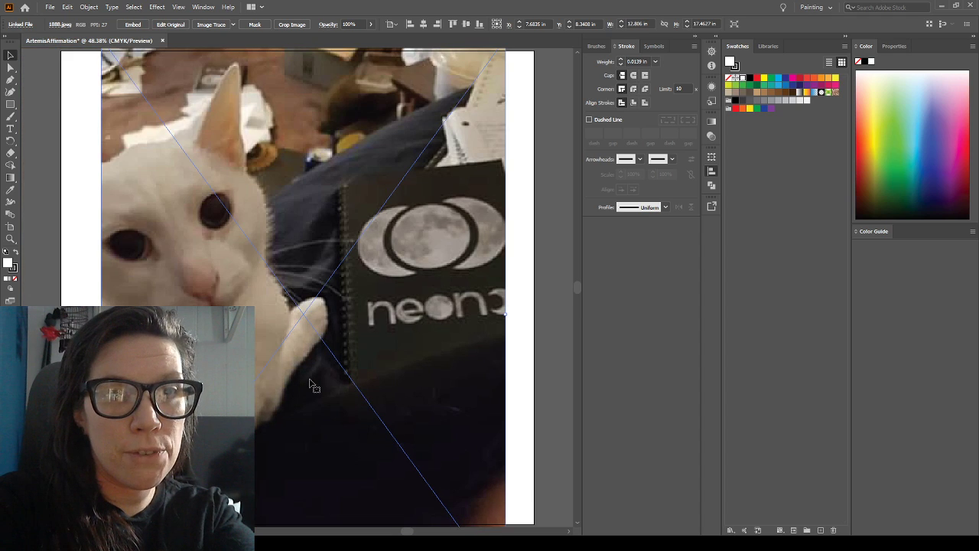
left_click_drag(277, 317, 277, 297)
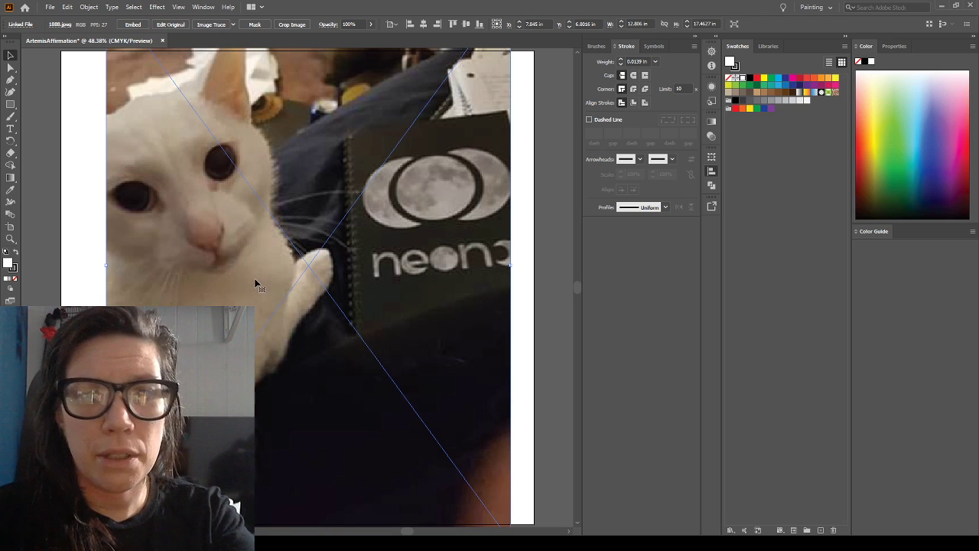
left_click_drag(256, 283, 316, 317)
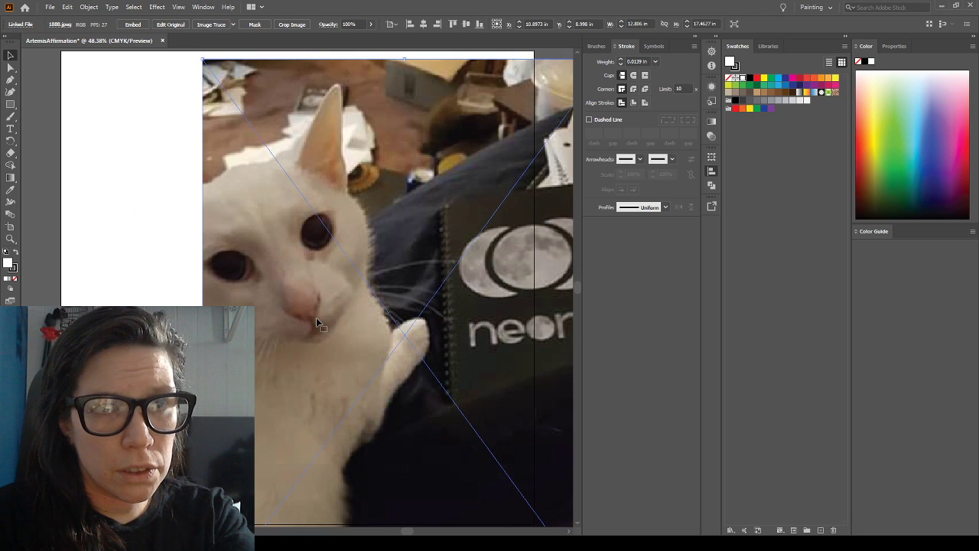
left_click(147, 268)
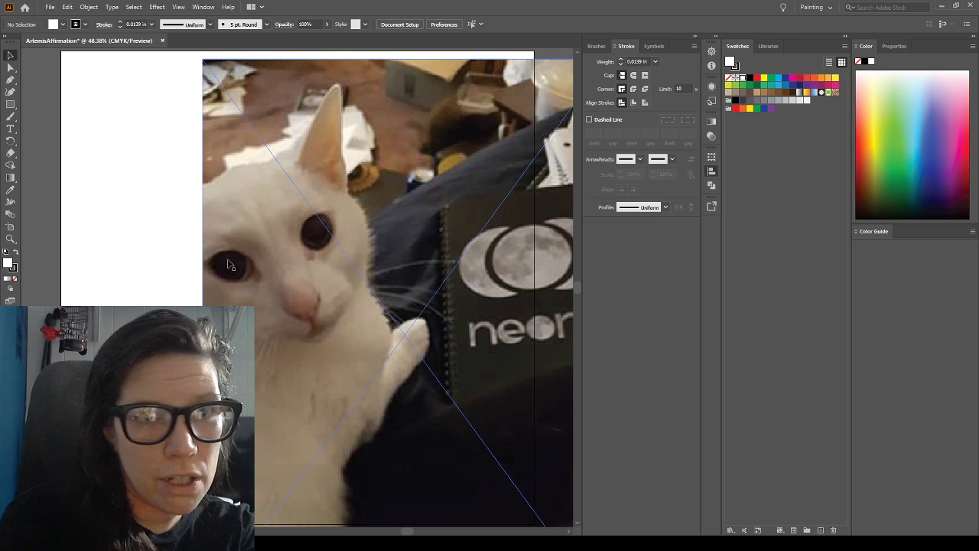
left_click_drag(228, 260, 265, 262)
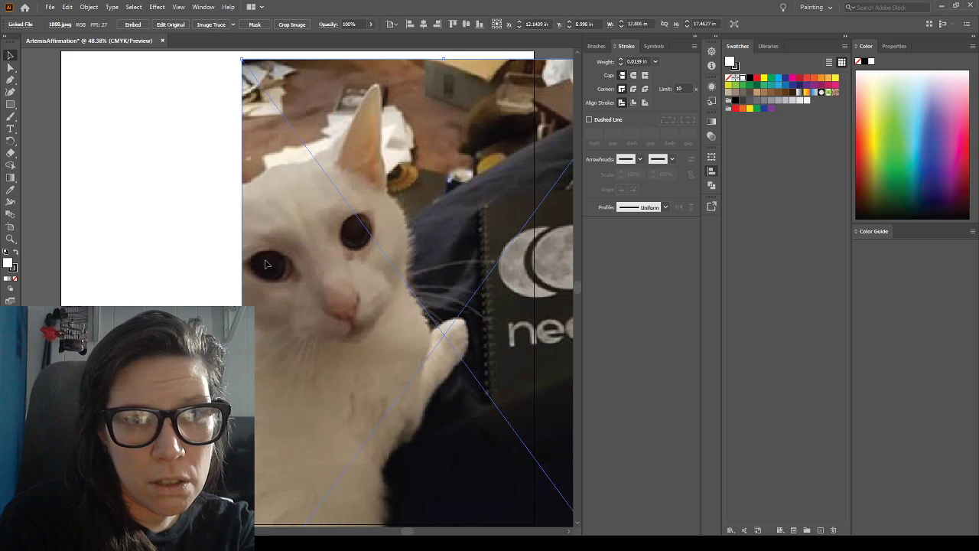
left_click(176, 241)
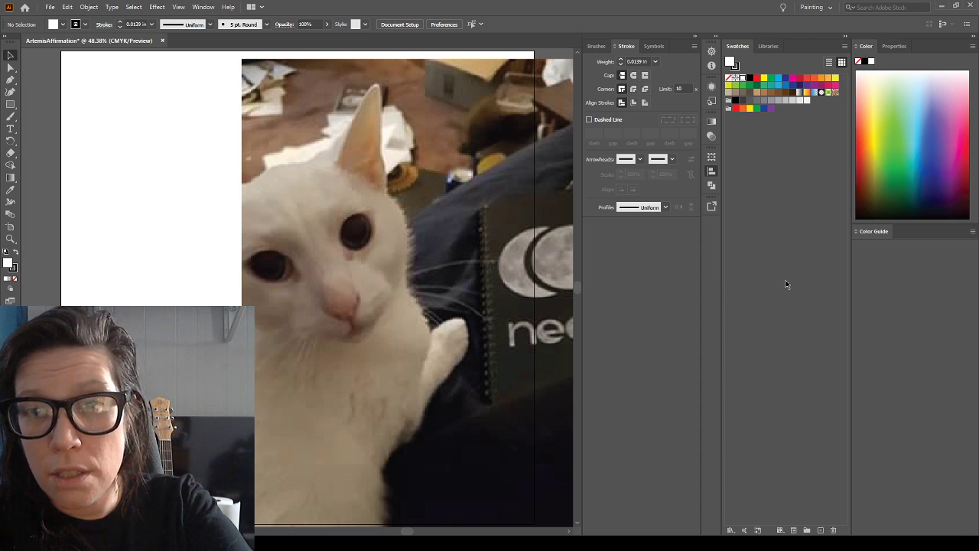
left_click(112, 97)
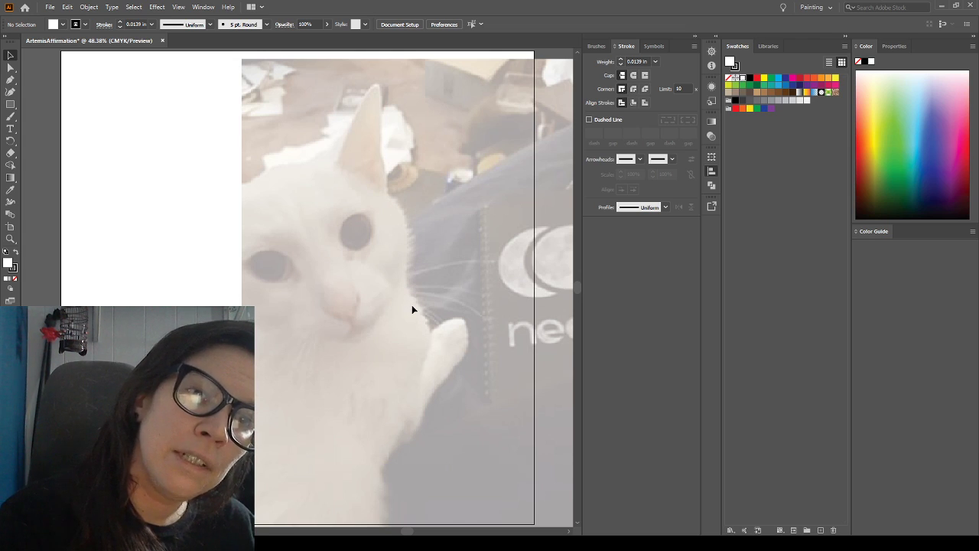
Try a curved whisker stroke from the cat's muzzle with the Paintbrush tool, and delete it
left_click(12, 117)
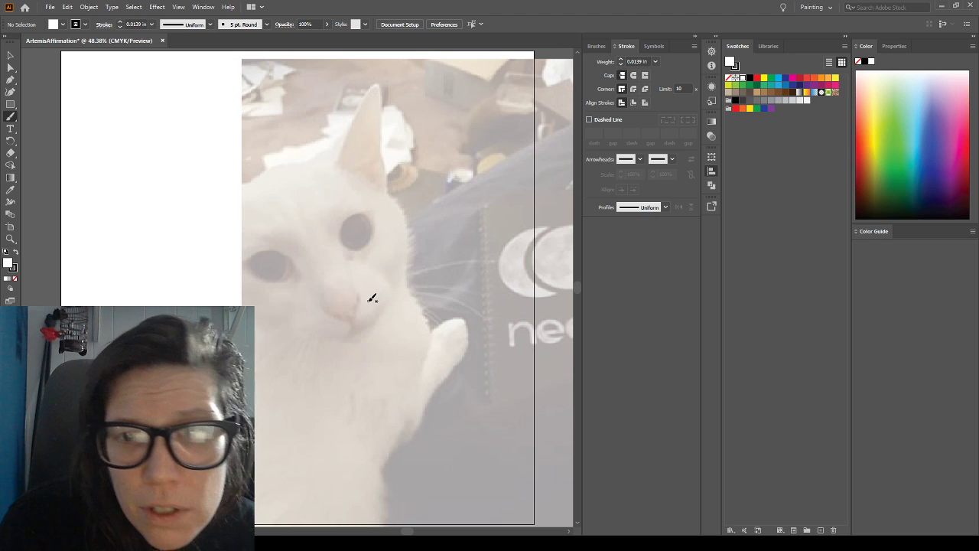
mouse_move(370, 298)
left_mouse_down()
mouse_move(433, 262)
mouse_move(501, 251)
left_mouse_up()
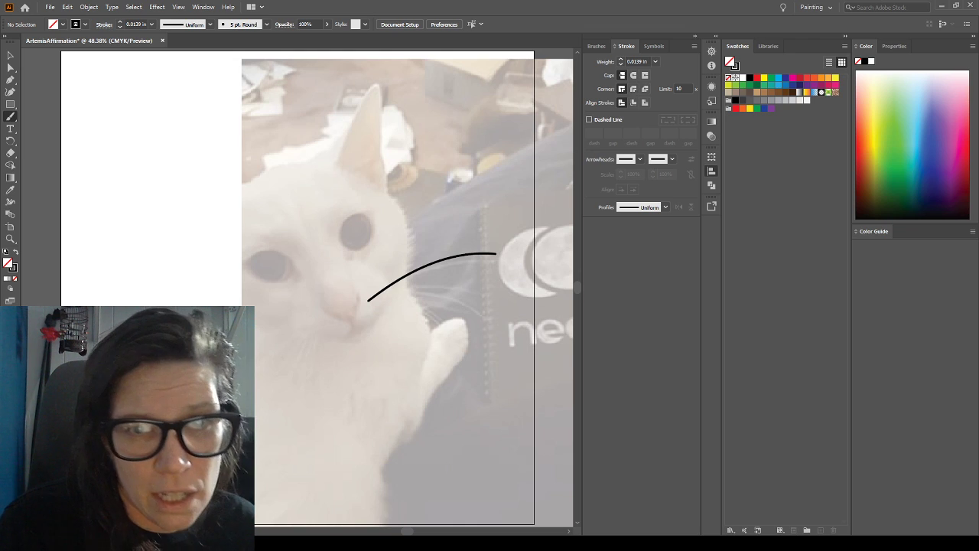
left_click(10, 55)
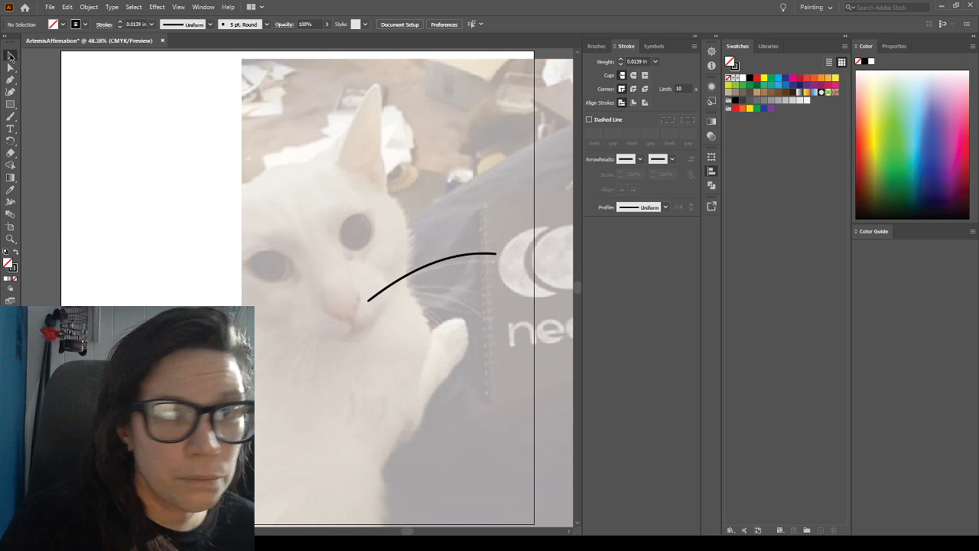
left_click(423, 264)
key("Delete")
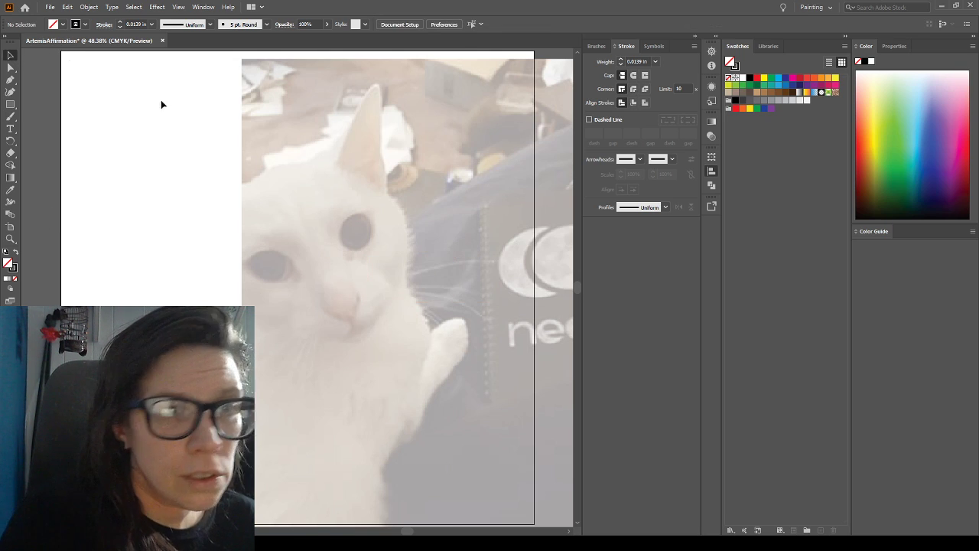
Draw a closed, curved whisker outline with the Pen tool, from the cat's muzzle to a pointed tip over the notebook's edge
left_click(10, 80)
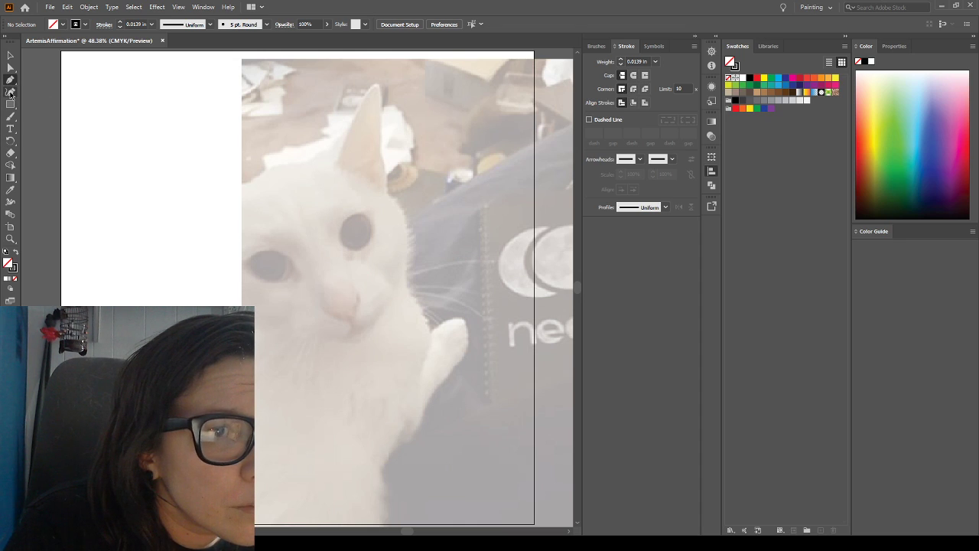
left_click(371, 300)
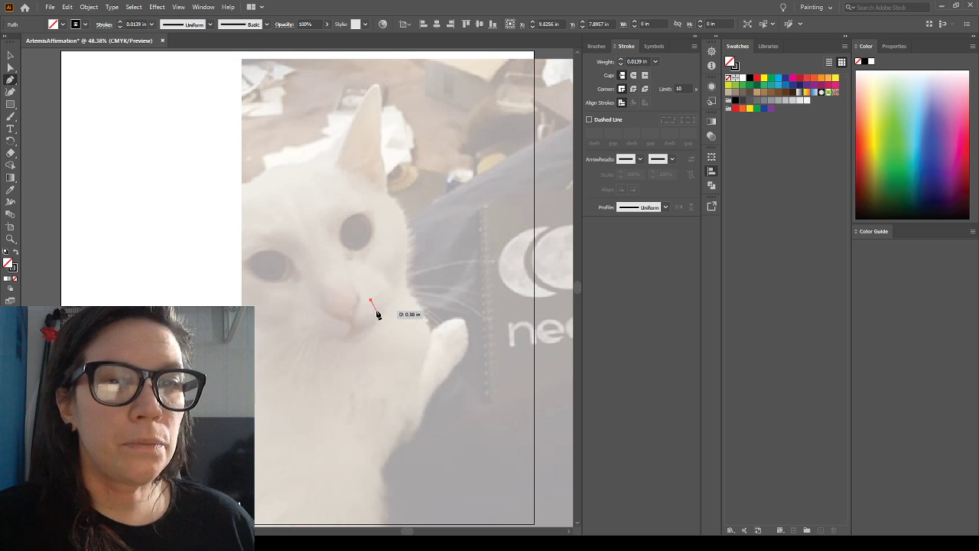
left_click(372, 304)
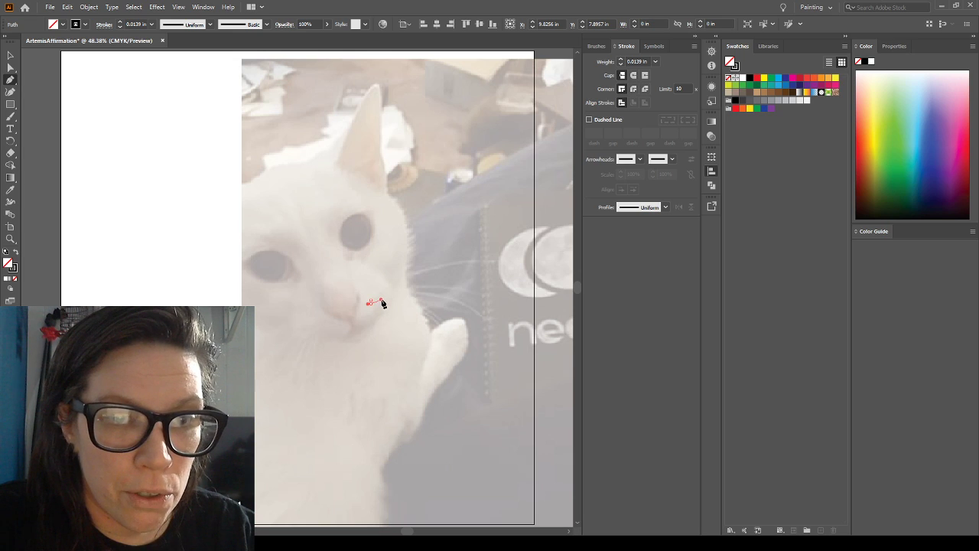
left_click(382, 304)
left_click_drag(383, 303, 537, 320)
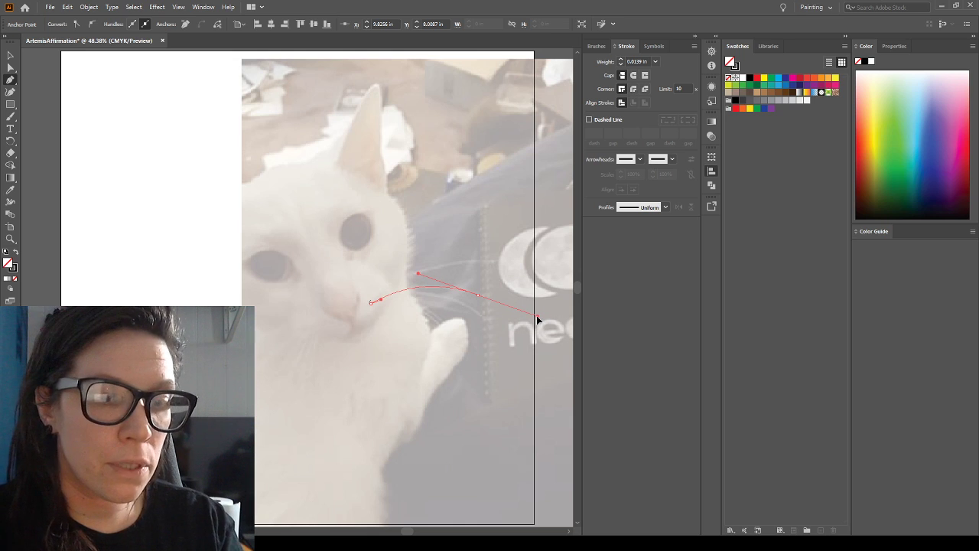
left_click_drag(537, 320, 448, 284)
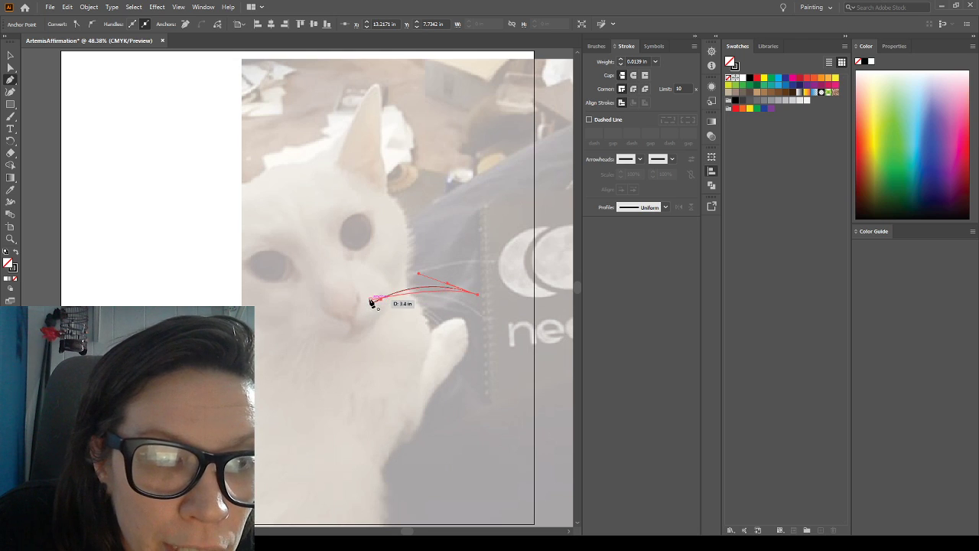
left_click_drag(372, 303, 321, 322)
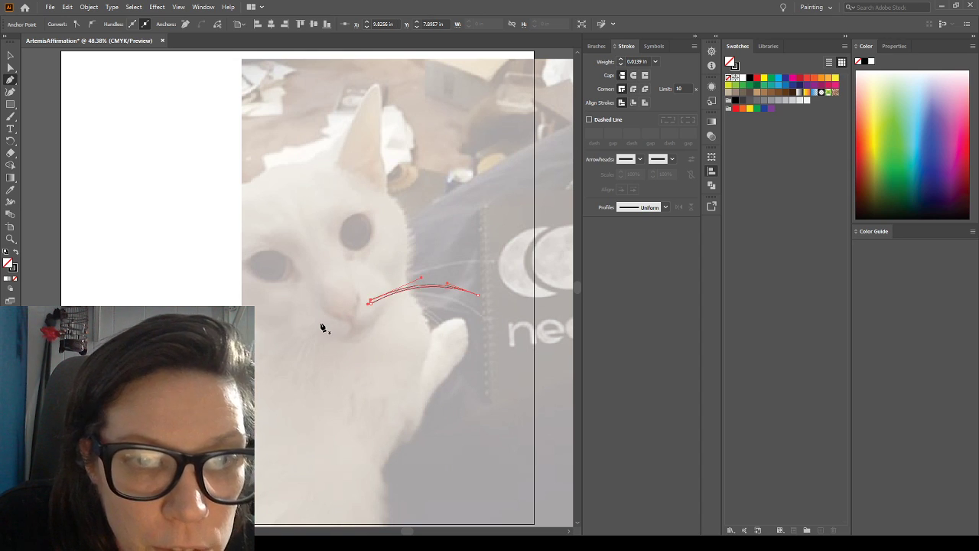
Swap the whisker's fill and stroke so it has a black fill and no stroke, and deselect it
left_click(16, 251)
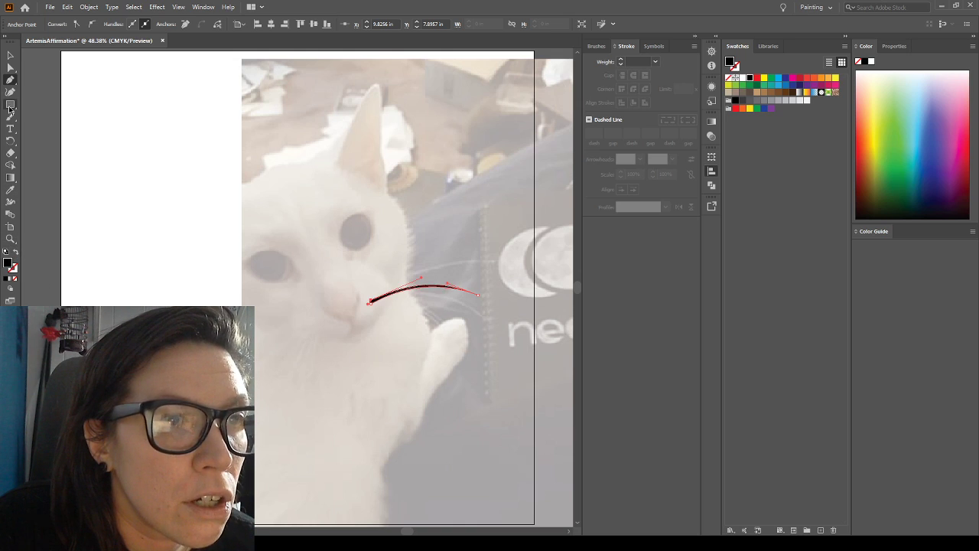
left_click(10, 55)
left_click(213, 231)
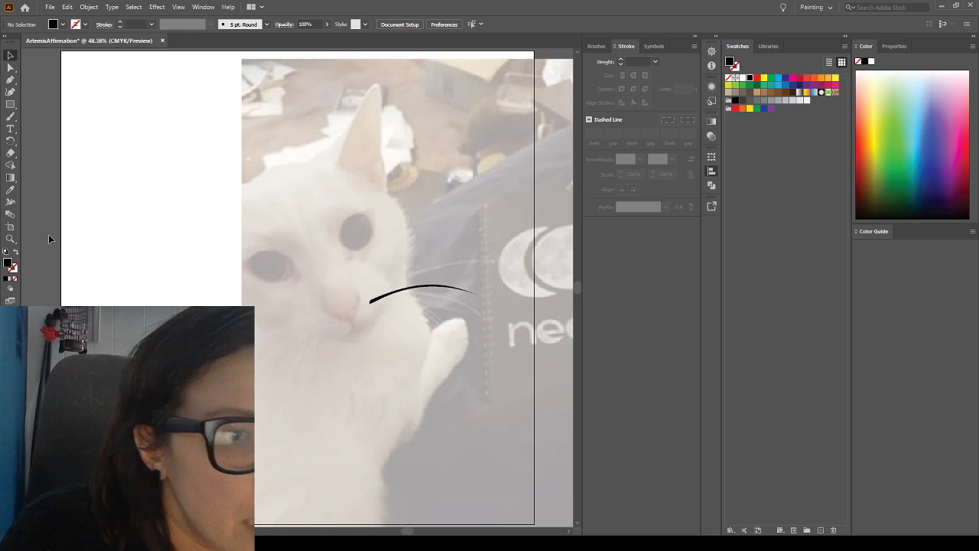
Reshape the whisker's upper curve by pulling in the direction handle of its upper base anchor, and deselect the path
left_click(10, 238)
mouse_move(345, 262)
left_mouse_down()
mouse_move(462, 328)
mouse_move(494, 360)
left_mouse_up()
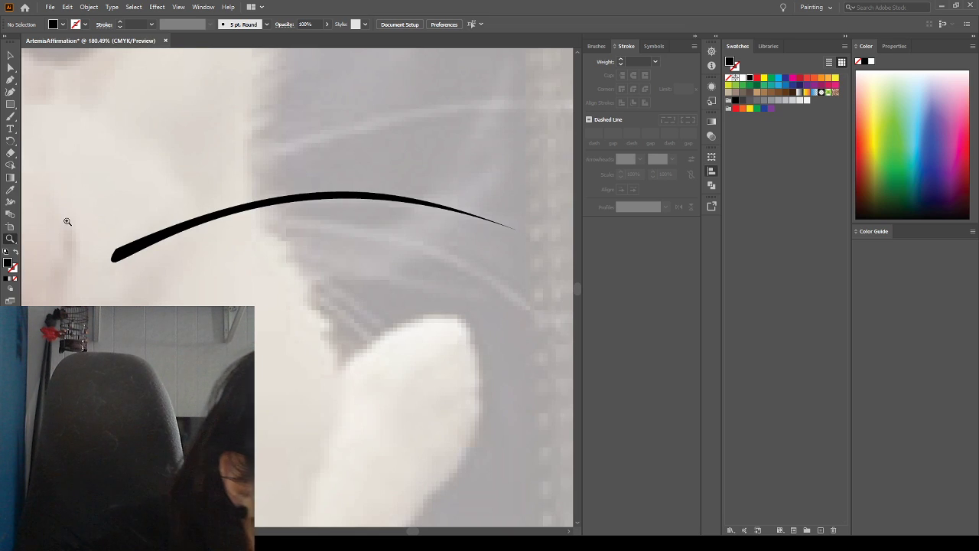
left_click(10, 79)
left_click(10, 67)
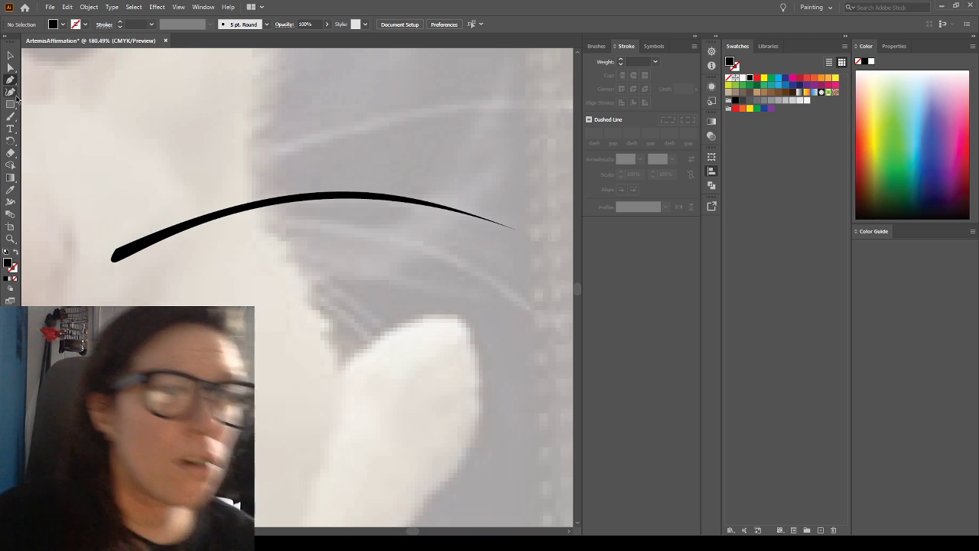
left_click(136, 250)
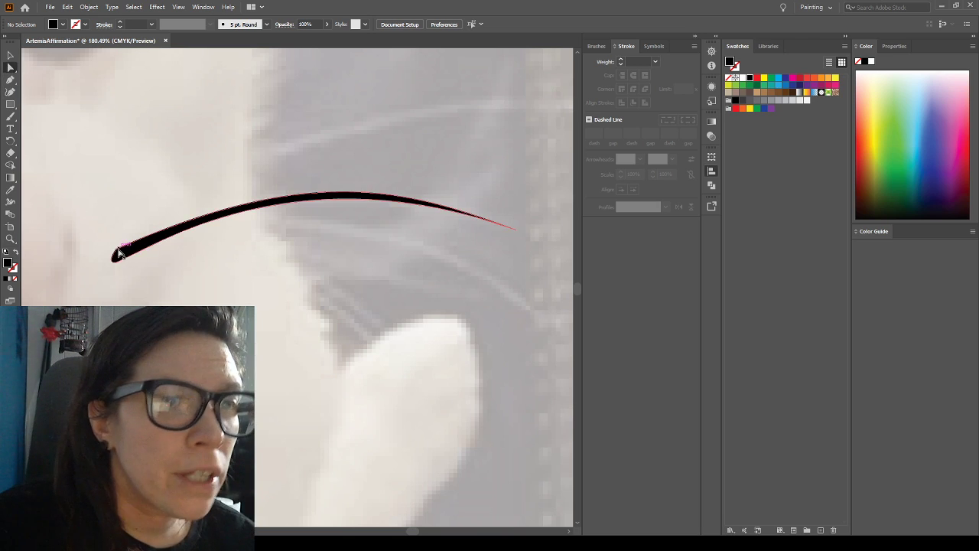
left_click(116, 250)
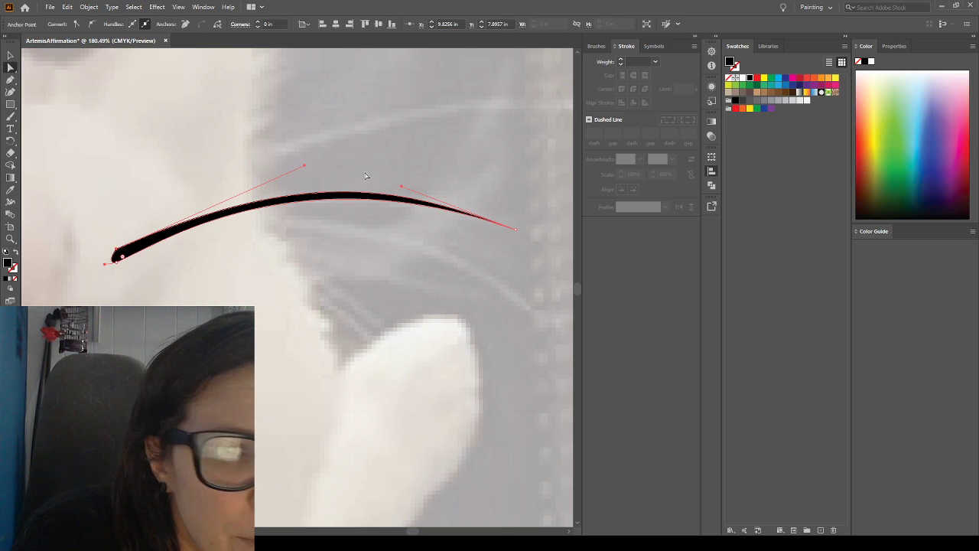
mouse_move(304, 167)
left_mouse_down()
mouse_move(115, 243)
mouse_move(177, 150)
mouse_move(268, 140)
mouse_move(267, 163)
left_mouse_up()
key("ctrl+shift+a")
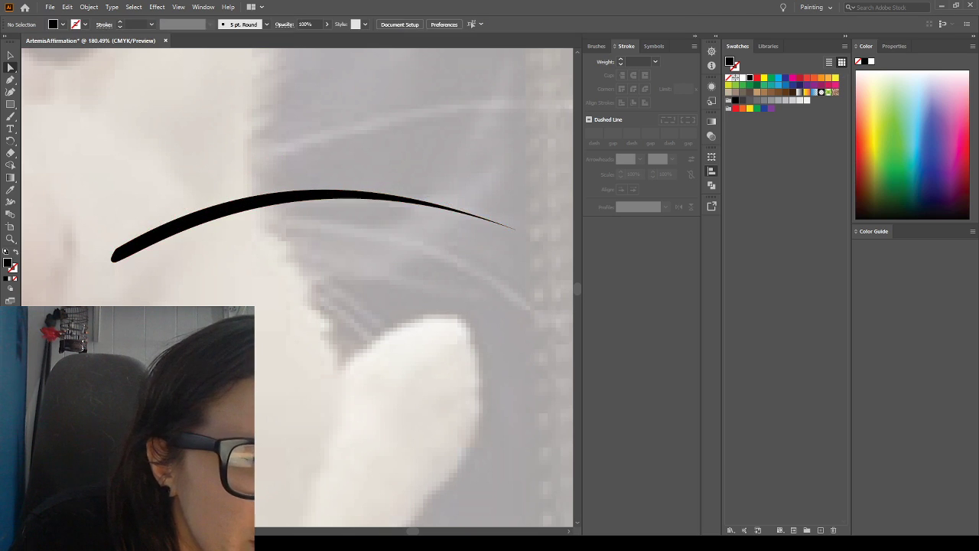
Try converting the whisker's upper base anchor to a corner and moving it upward, and undo these changes
left_click(117, 248)
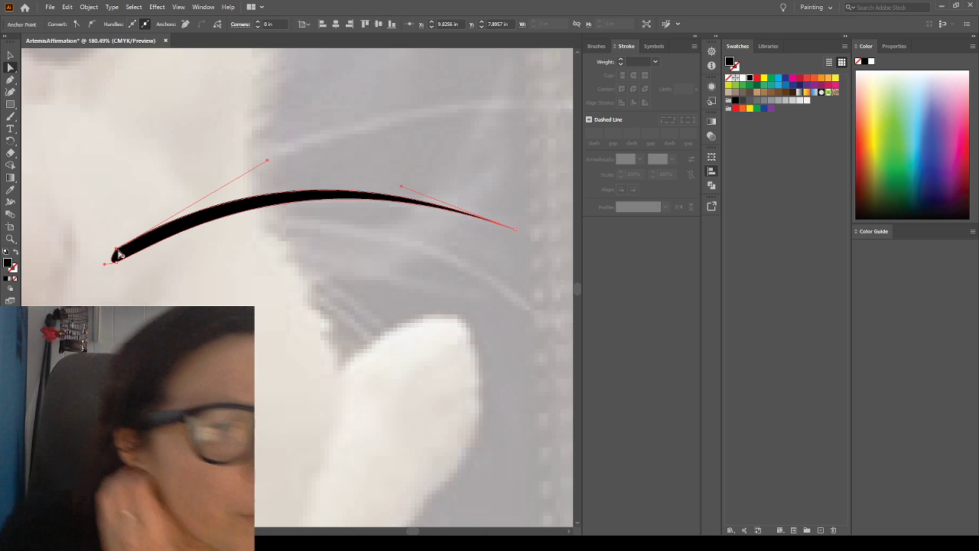
left_click(76, 25)
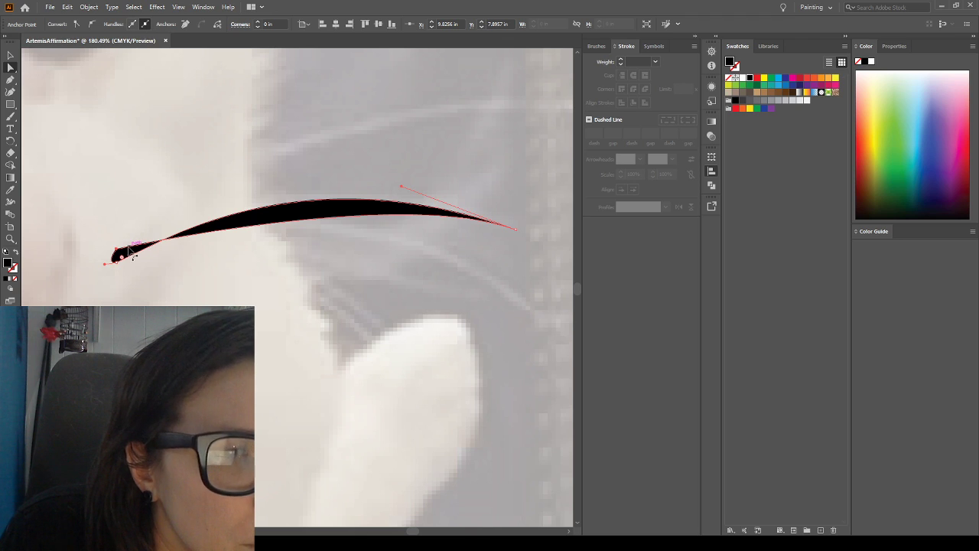
mouse_move(125, 248)
left_mouse_down()
mouse_move(164, 214)
mouse_move(129, 234)
left_mouse_up()
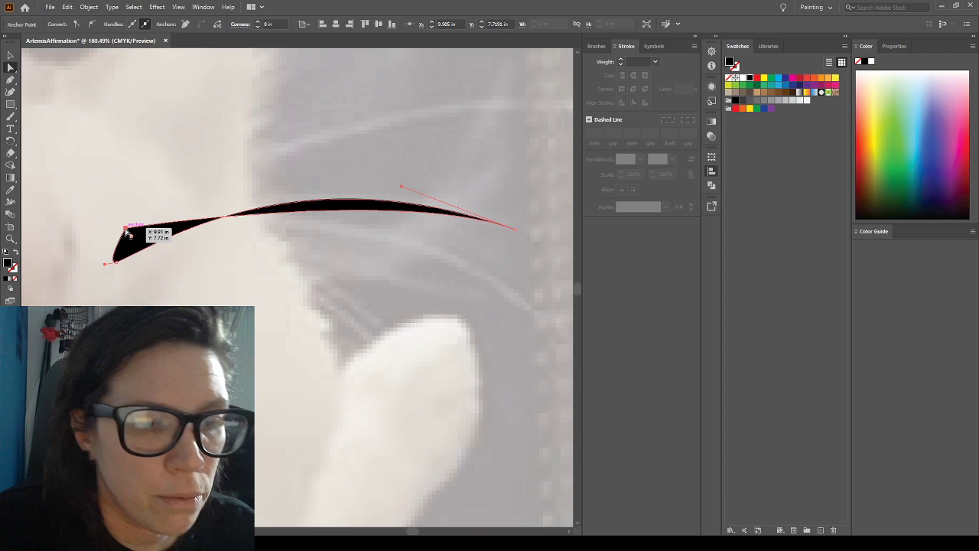
key("ctrl+z")
key("ctrl+z")
key("ctrl+z")
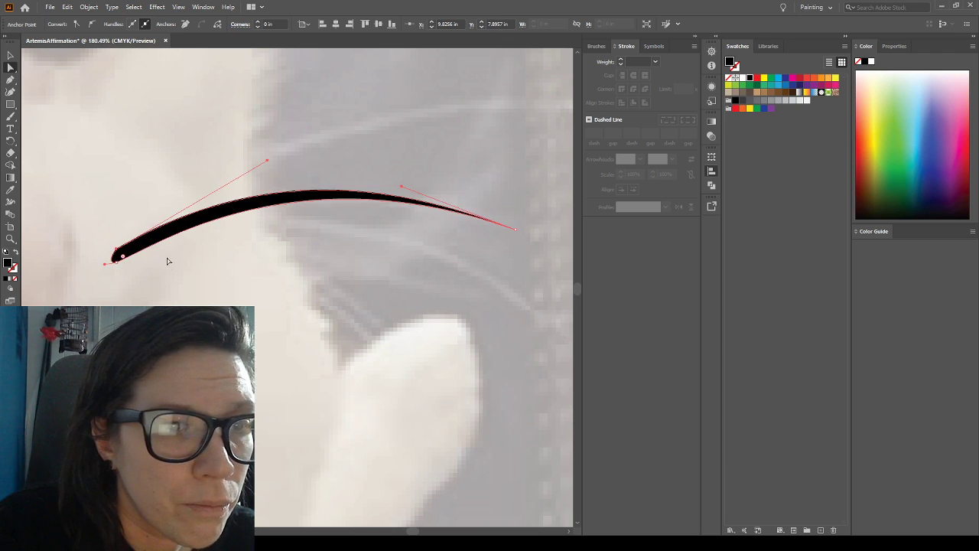
Move the whisker's upper base anchor to about X 9.78 in, Y 7.84 in, and convert it to a corner point
left_click(111, 229)
left_click(117, 251)
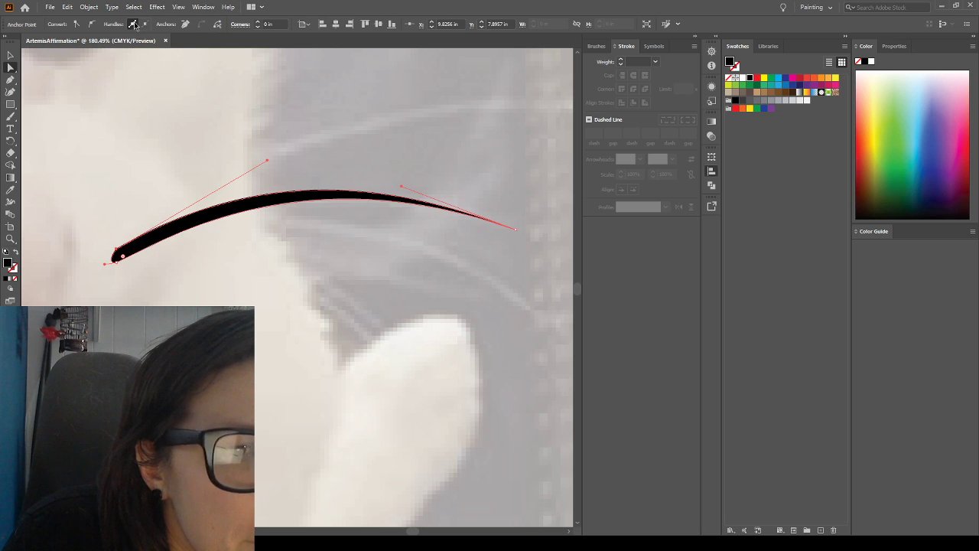
left_click_drag(117, 251, 112, 244)
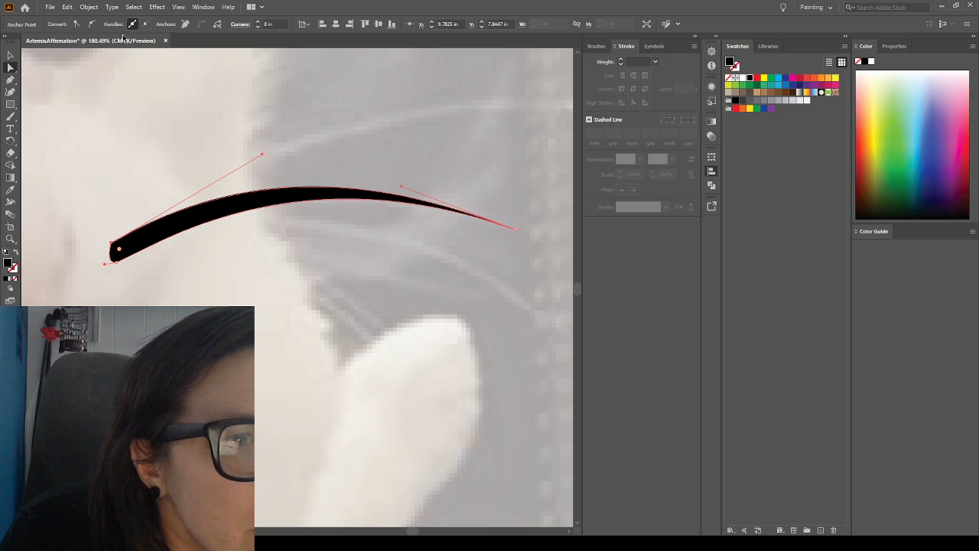
left_click(74, 25)
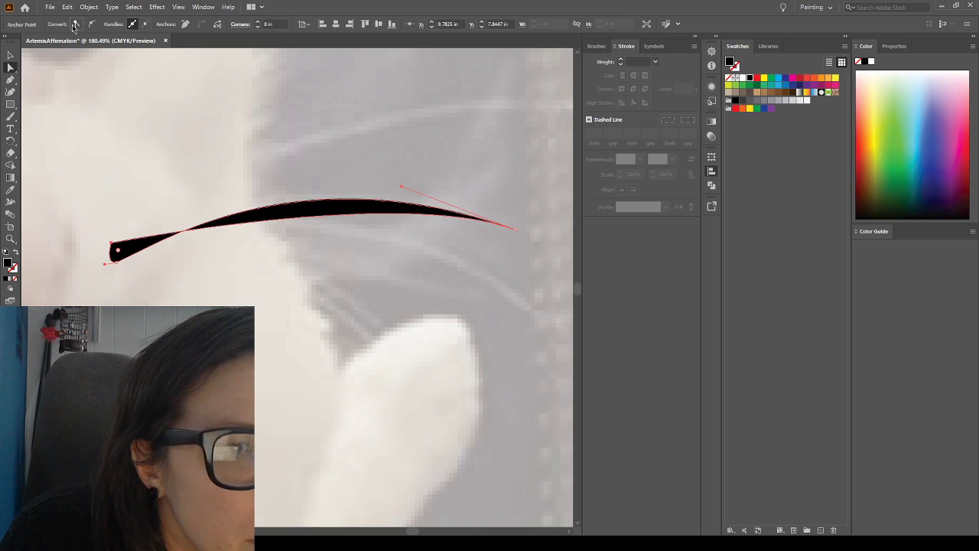
Convert the whisker's upper base anchor to a smooth point, adjust both its direction handles to reshape the upper curve, and deselect the path
left_click(91, 25)
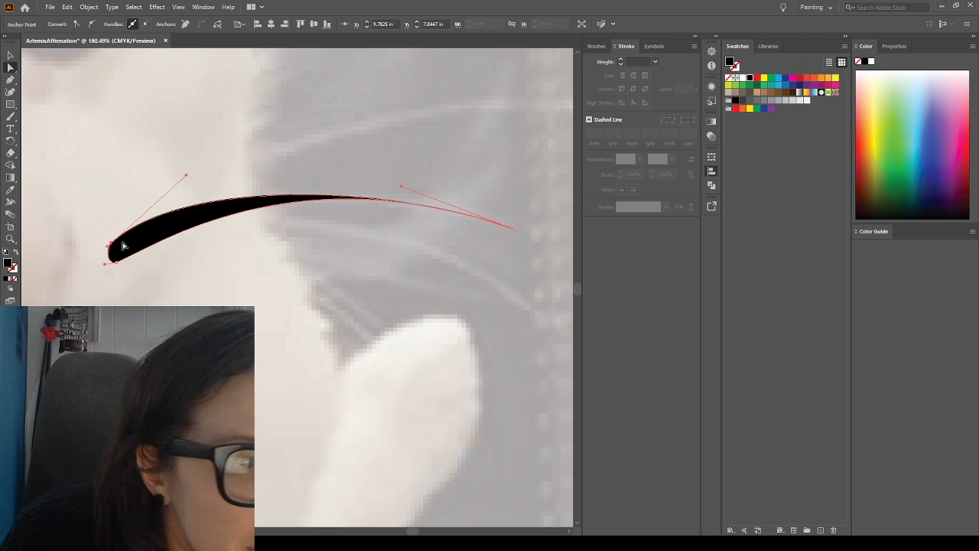
left_click_drag(108, 247, 102, 249)
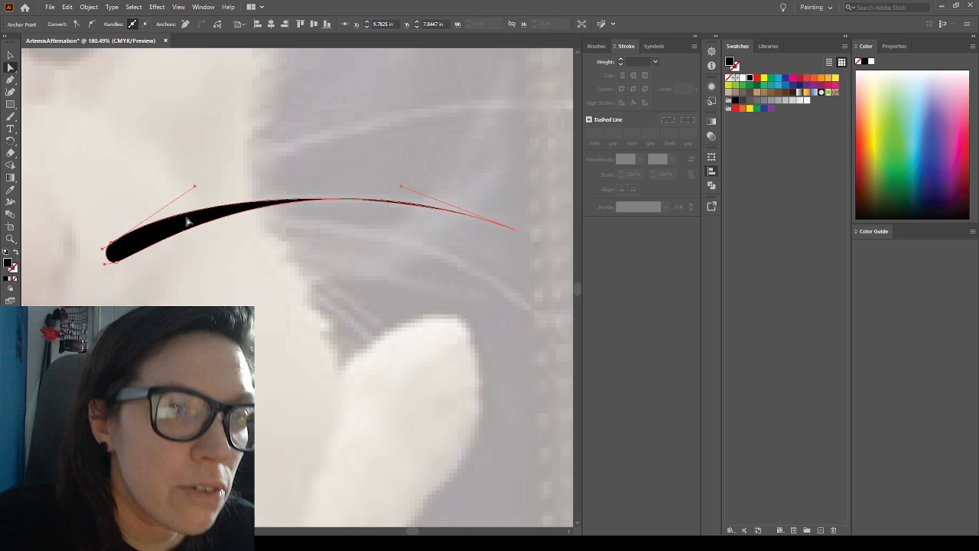
mouse_move(196, 186)
left_mouse_down()
mouse_move(295, 159)
mouse_move(271, 166)
left_mouse_up()
left_click(166, 171)
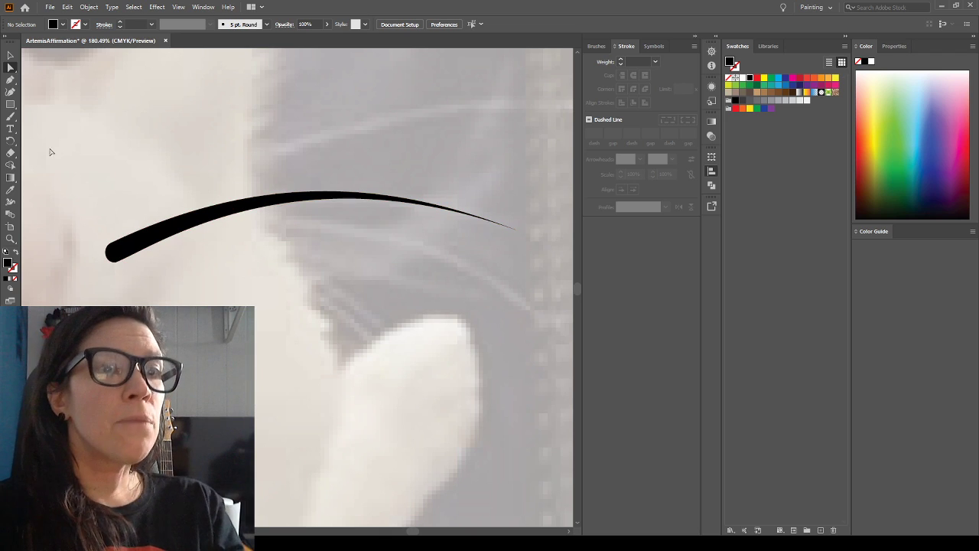
Narrow the whisker's base by moving its upper base anchor slightly inward and adjusting the lower base anchor's outer direction handle
left_click(111, 247)
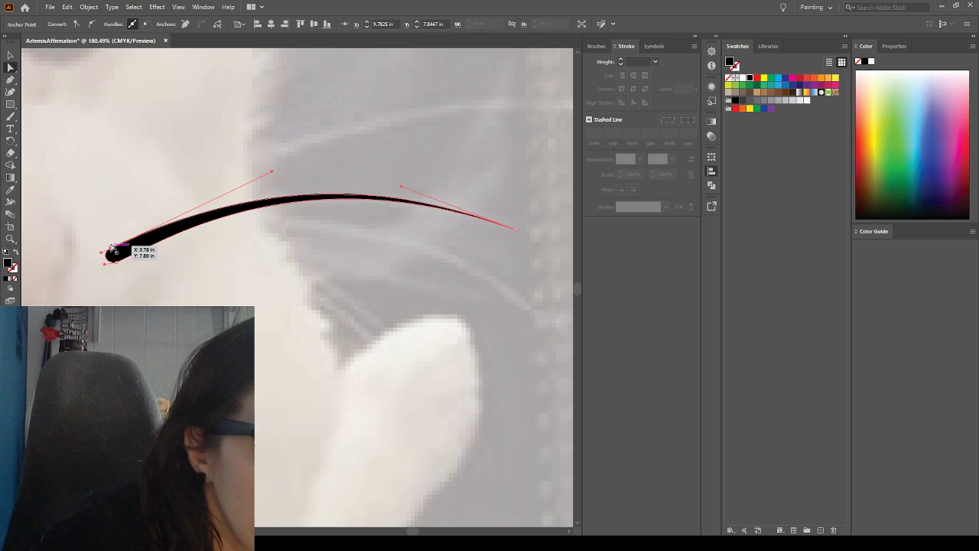
left_click_drag(111, 246, 112, 245)
left_click(113, 211)
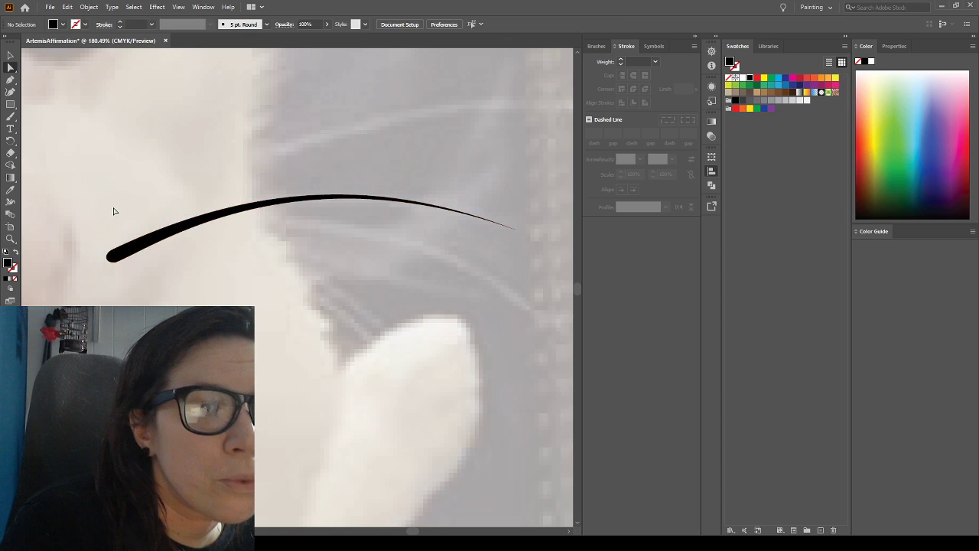
left_click(116, 262)
left_click_drag(118, 267, 103, 266)
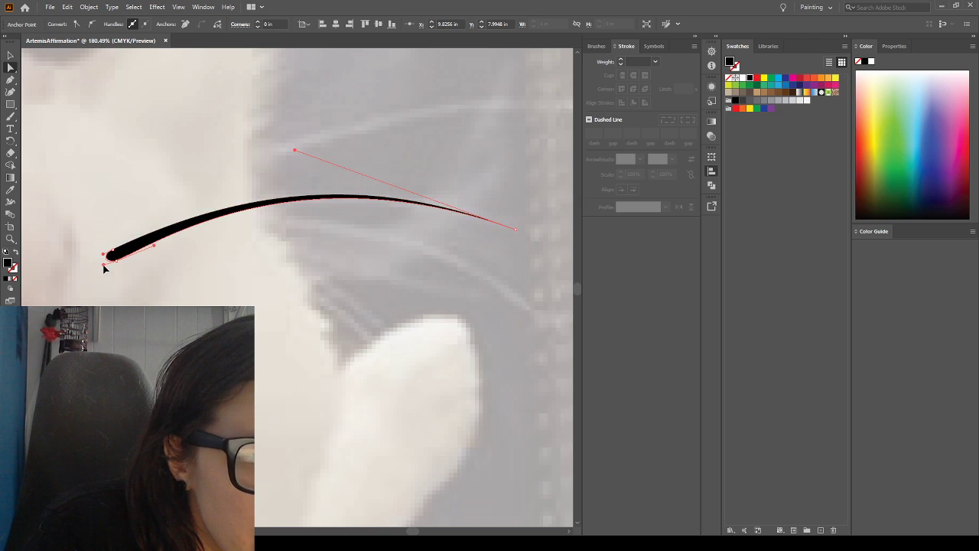
left_click(155, 280)
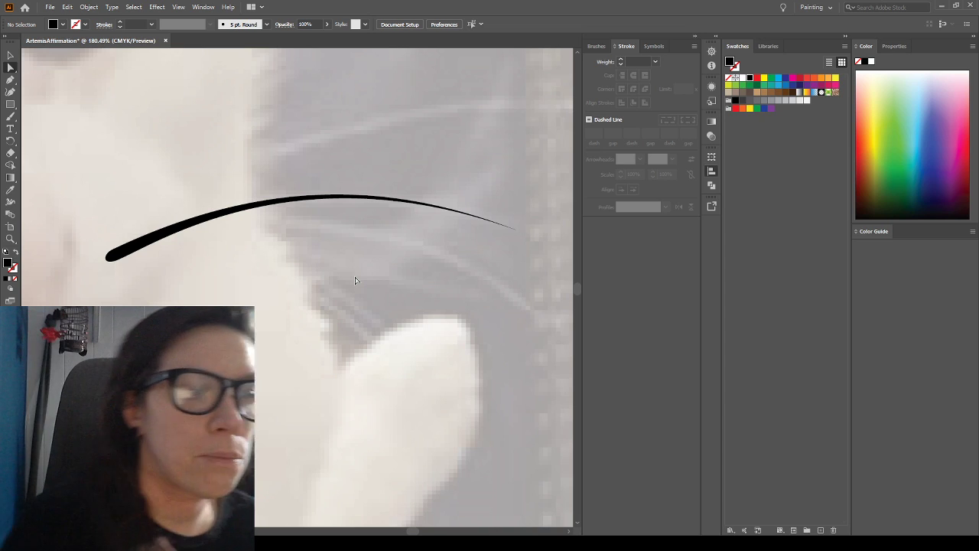
Draw a black circle about 0.39 in across with the Ellipse tool as the pupil of the cat's right-hand eye
key("ctrl+0")
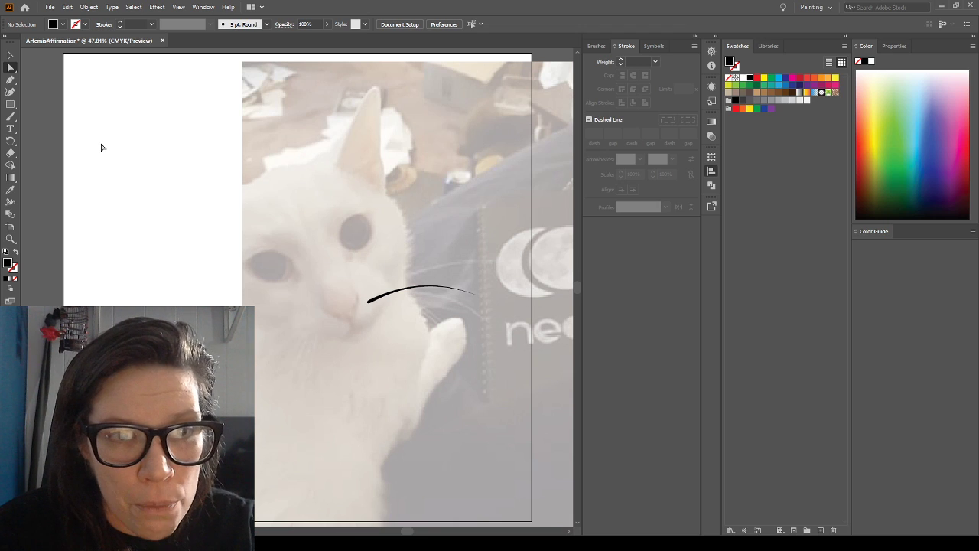
left_click(10, 107)
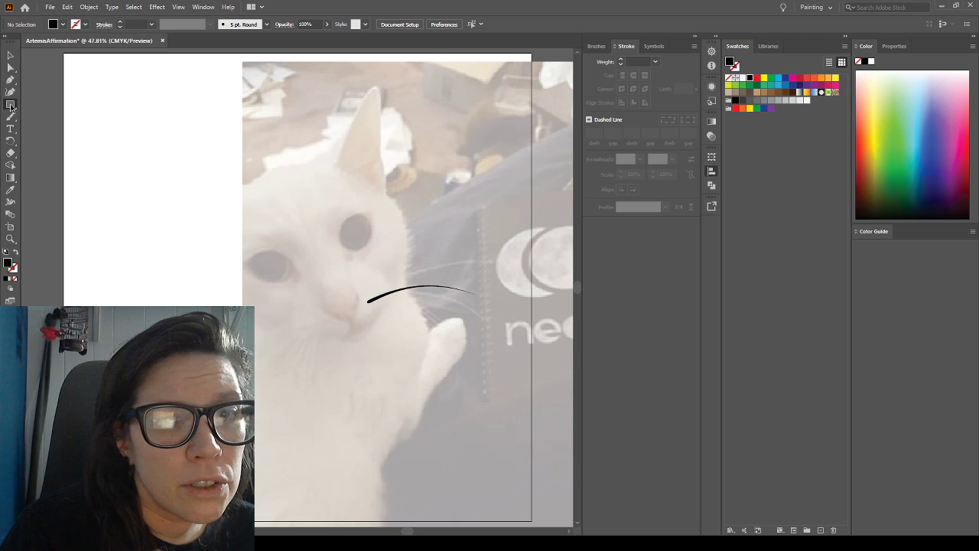
key("l")
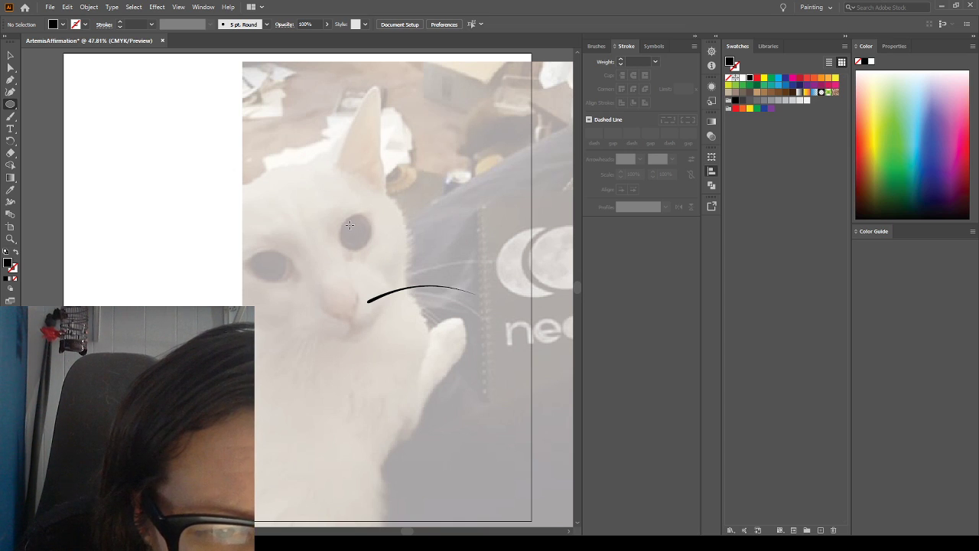
left_click_drag(346, 224, 360, 238)
Nudge the pupil circle slightly up and to the right within the right-hand eye, and deselect it
key("Up")
key("Right")
key("Right")
key("Right")
key("Up")
key("Left")
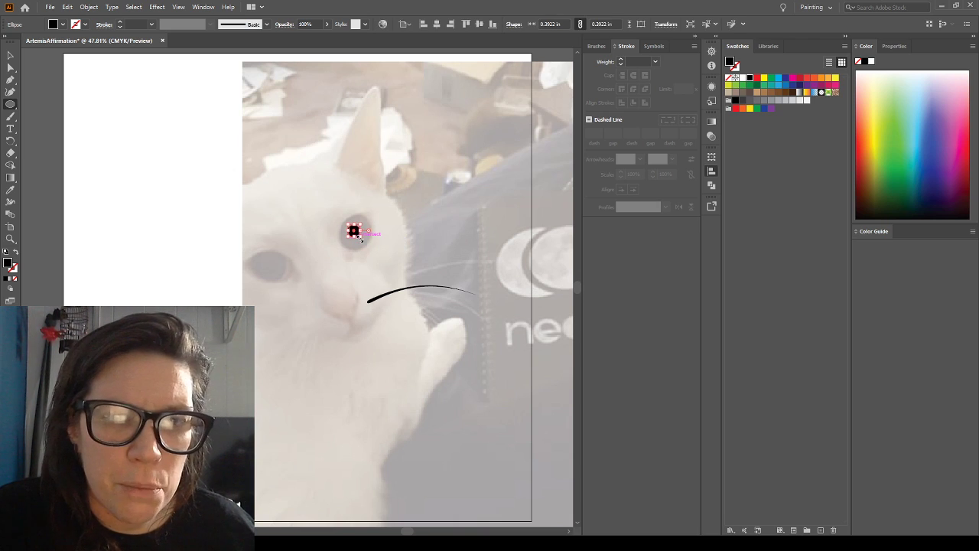
key("Right")
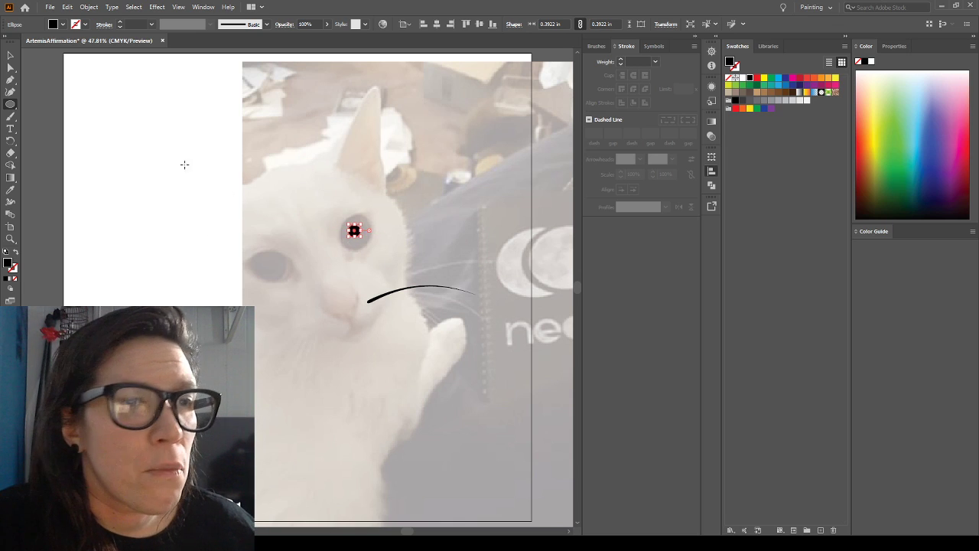
left_click(11, 56)
left_click(232, 204)
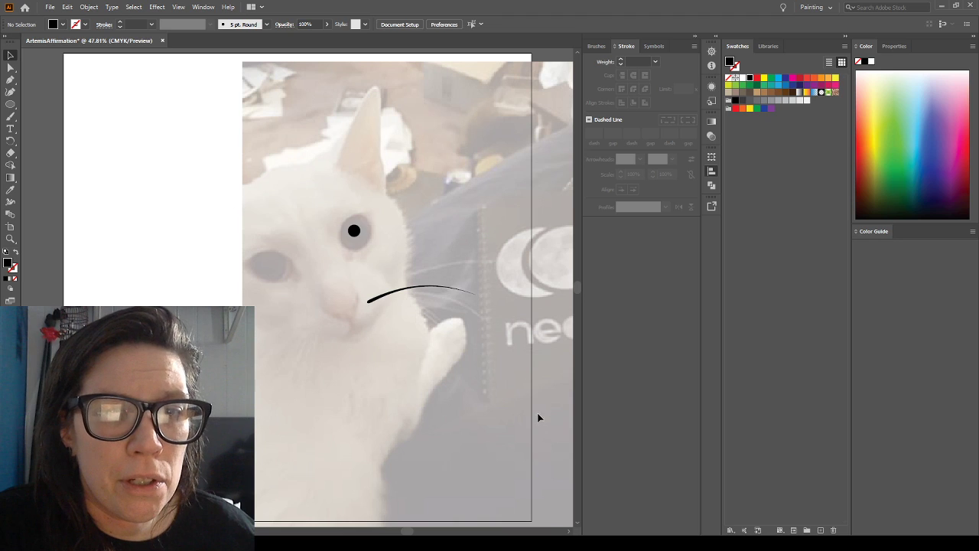
left_click(357, 236)
key("Right")
key("Up")
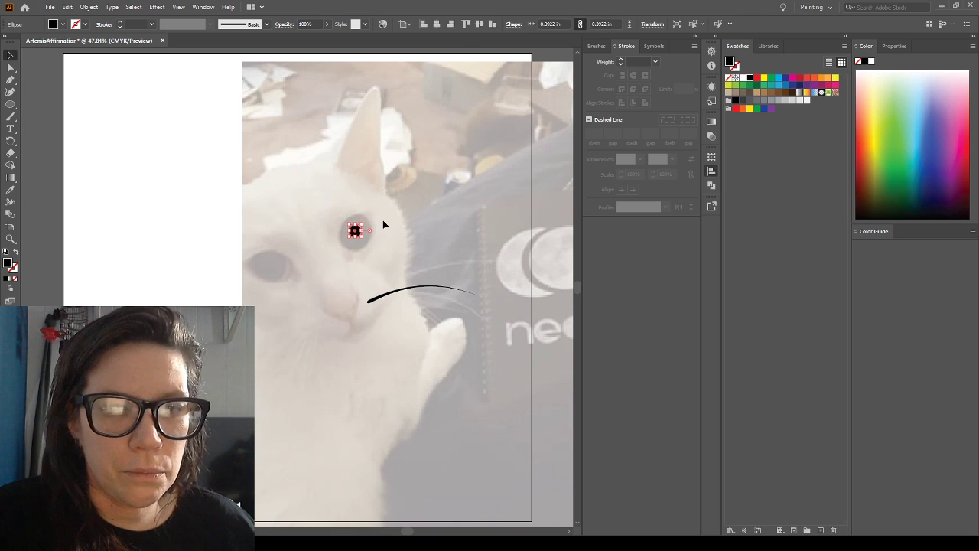
left_click(303, 166)
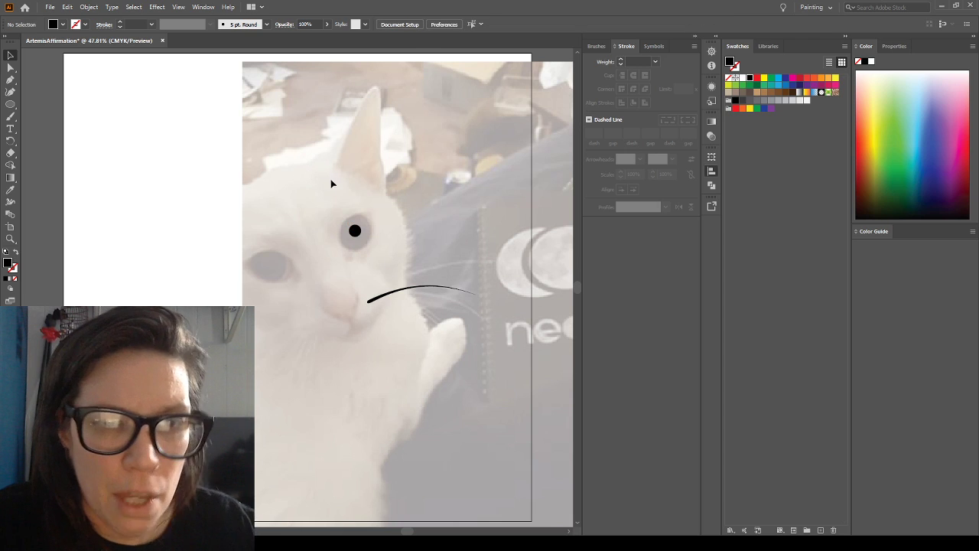
Cut the pupil circle, paste it onto a different layer, and place it back over the right-hand eye at about X 9.36 in, Y 5.75 in
left_click(355, 231)
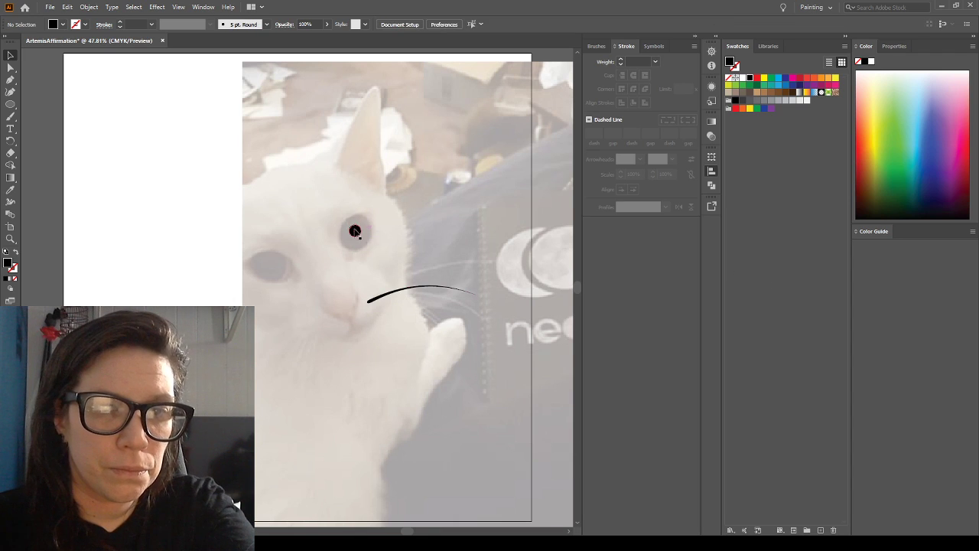
left_click(355, 231)
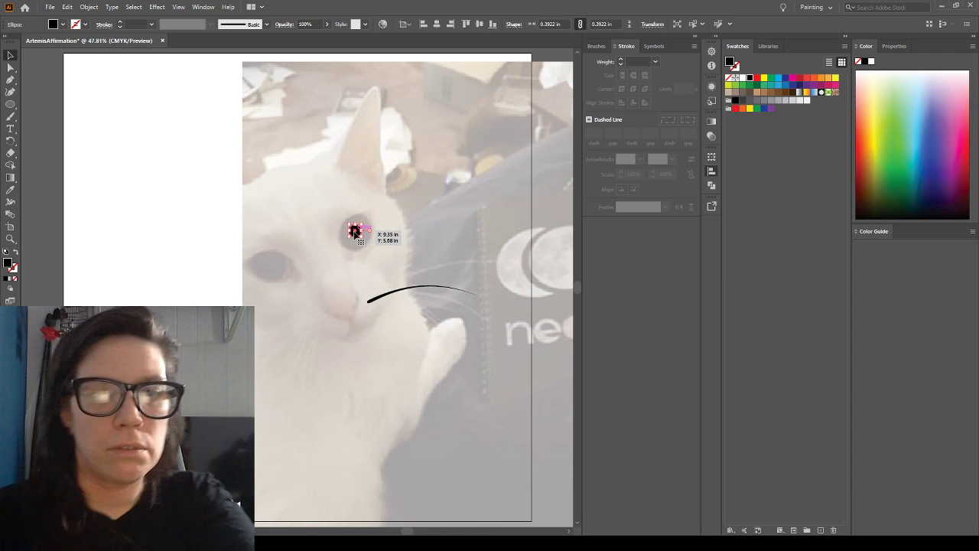
key("Delete")
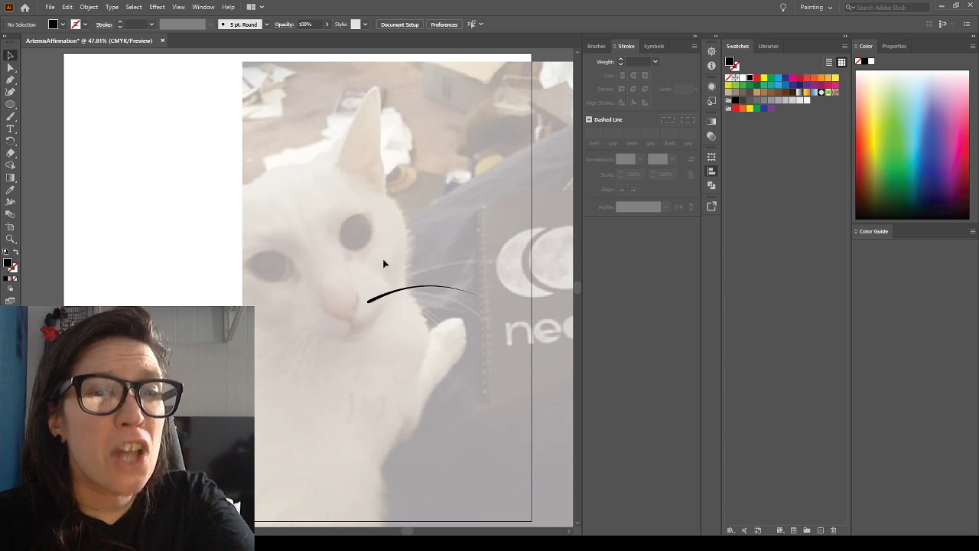
key("ctrl+z")
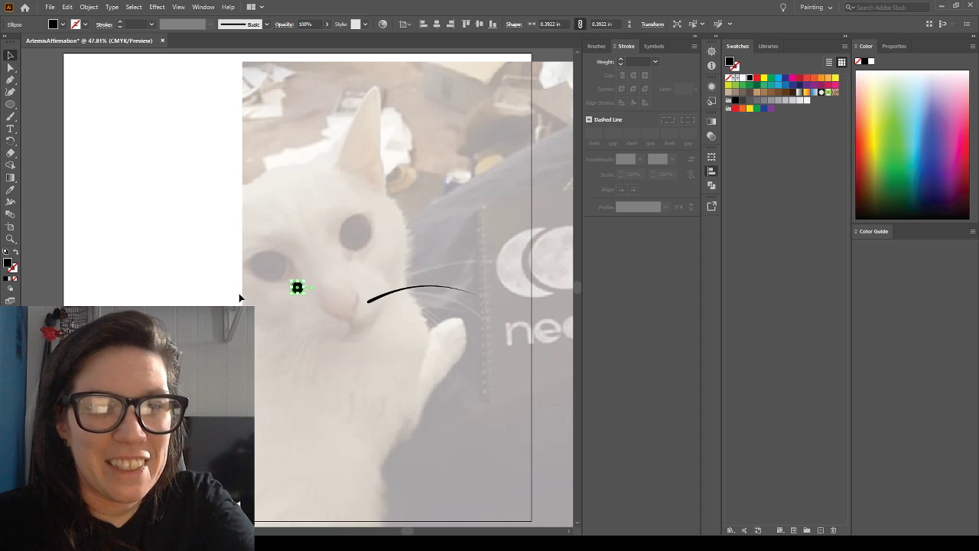
left_click_drag(296, 288, 354, 233)
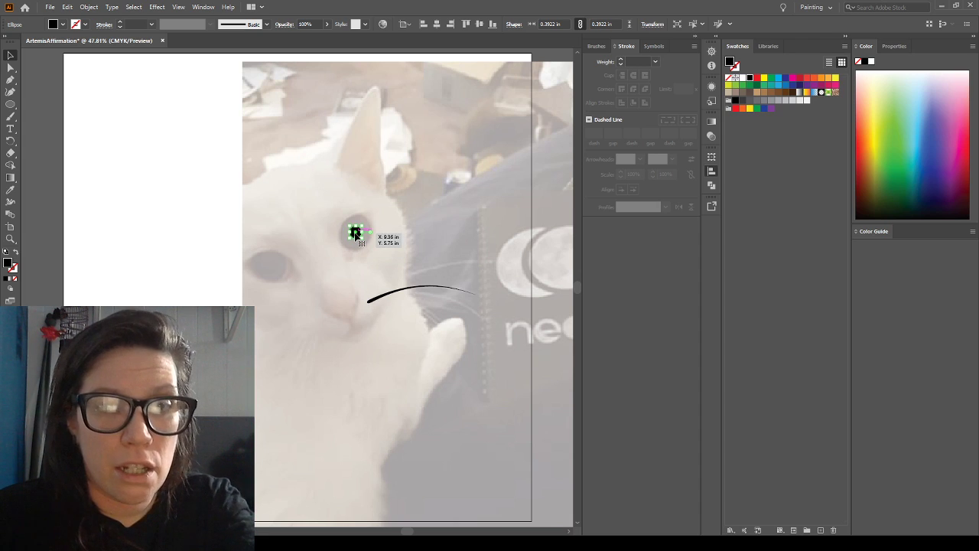
left_click(295, 212)
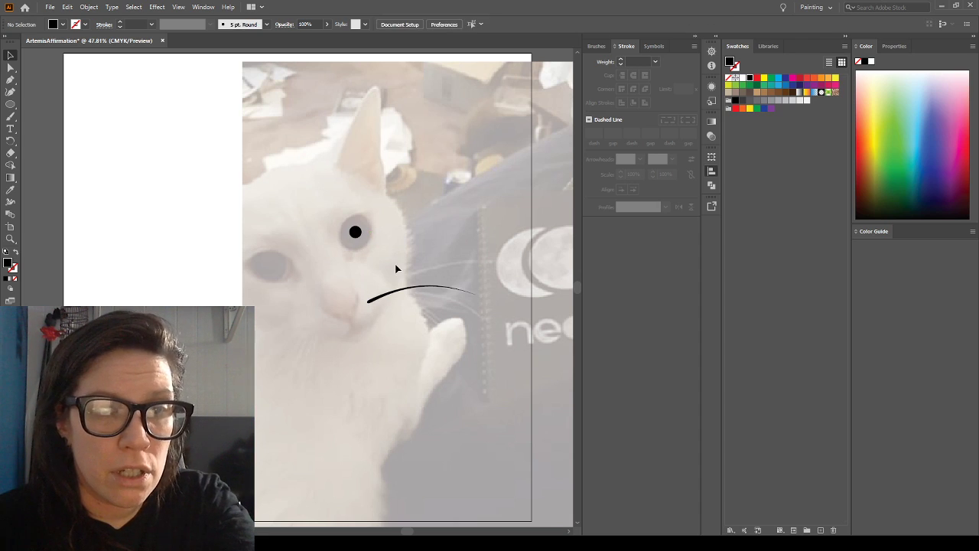
Duplicate the pupil circle and place the copy over the cat's left-hand eye
left_click(356, 238)
key("ctrl+c")
key("ctrl+v")
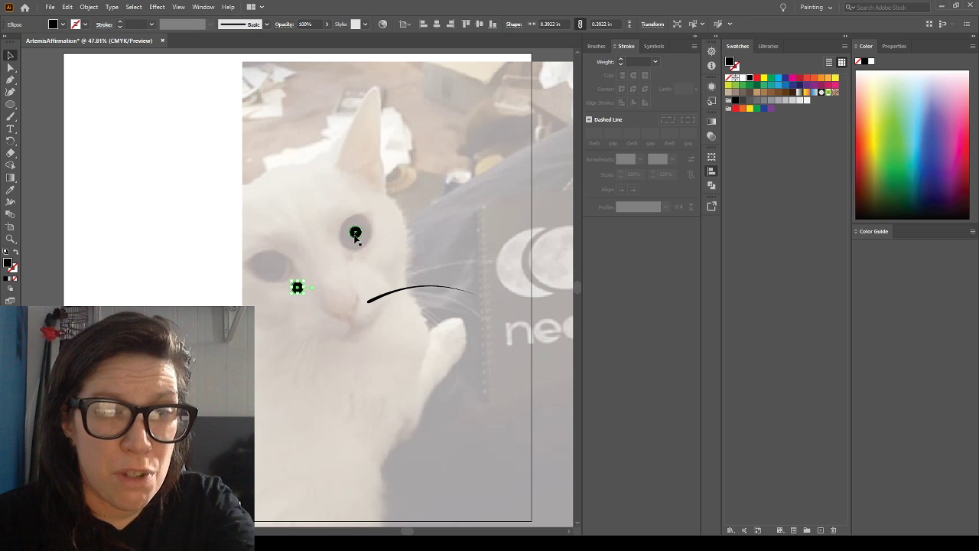
left_click_drag(299, 289, 267, 265)
left_click(341, 267)
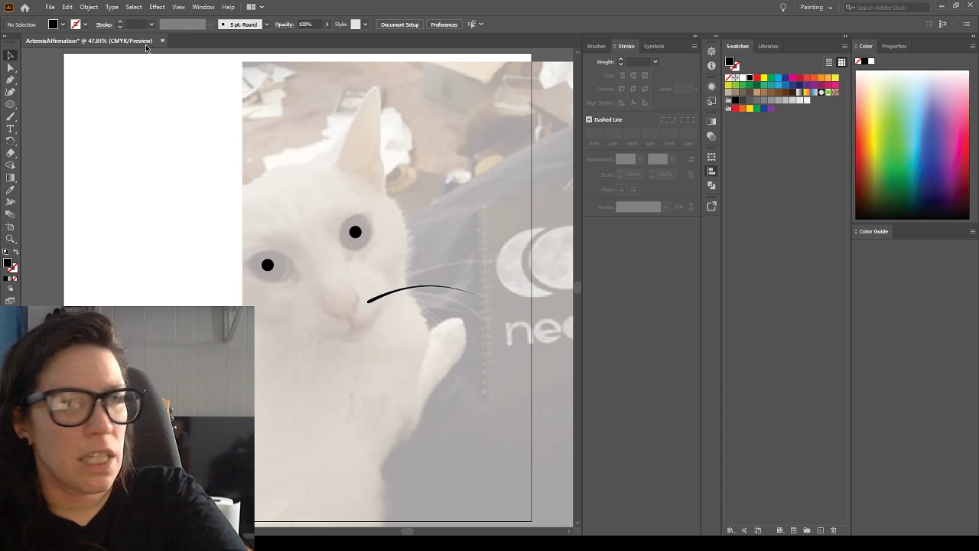
Draw a circle about 0.9 in across around the right-hand pupil and swap its fill and stroke to a black outline without fill
left_click(9, 105)
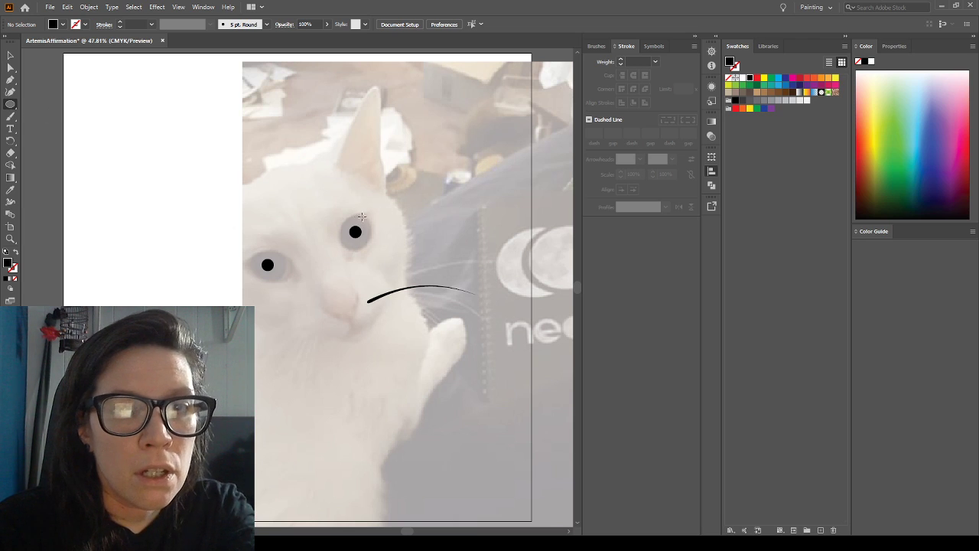
mouse_move(343, 224)
left_mouse_down()
mouse_move(382, 250)
mouse_move(369, 243)
left_mouse_up()
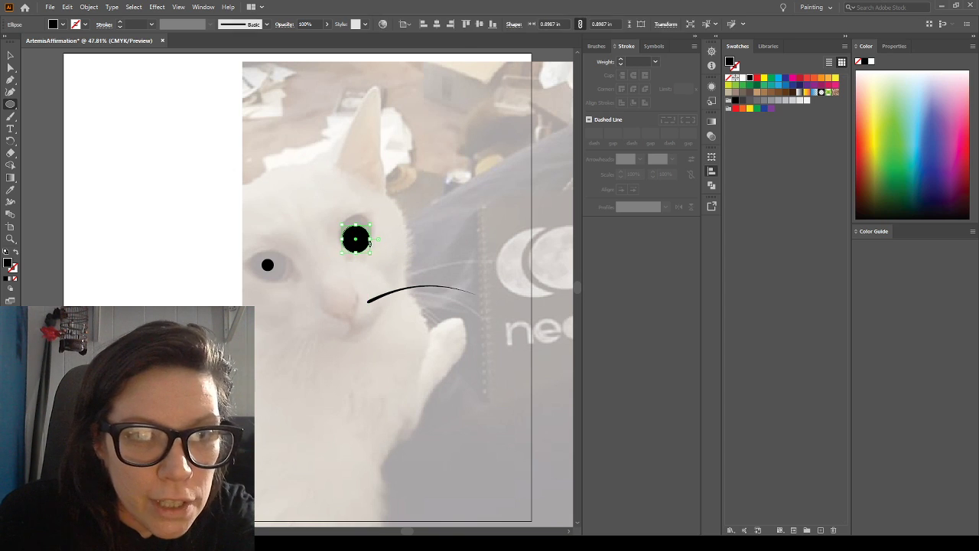
left_click(17, 250)
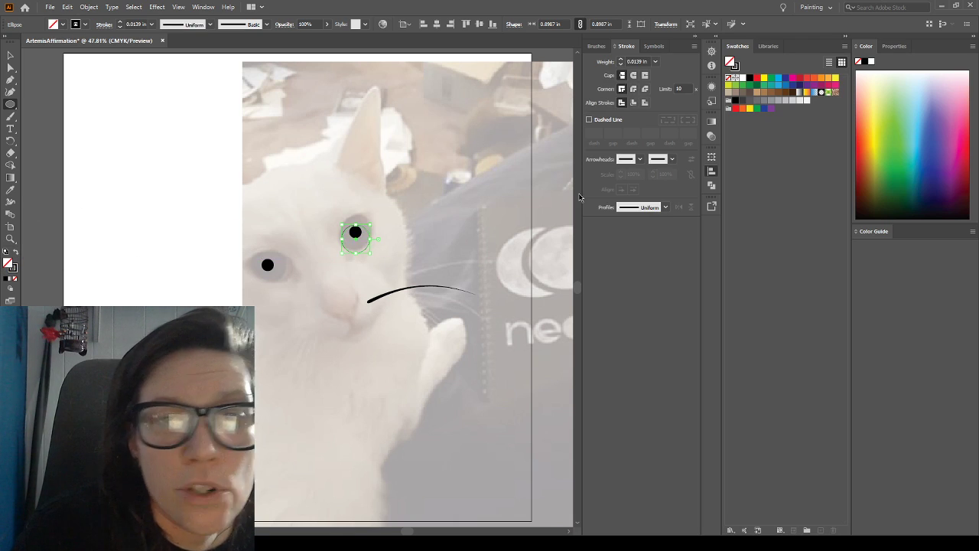
Set the stroke weight of the larger eye circle to 0.02 in
left_click(14, 267)
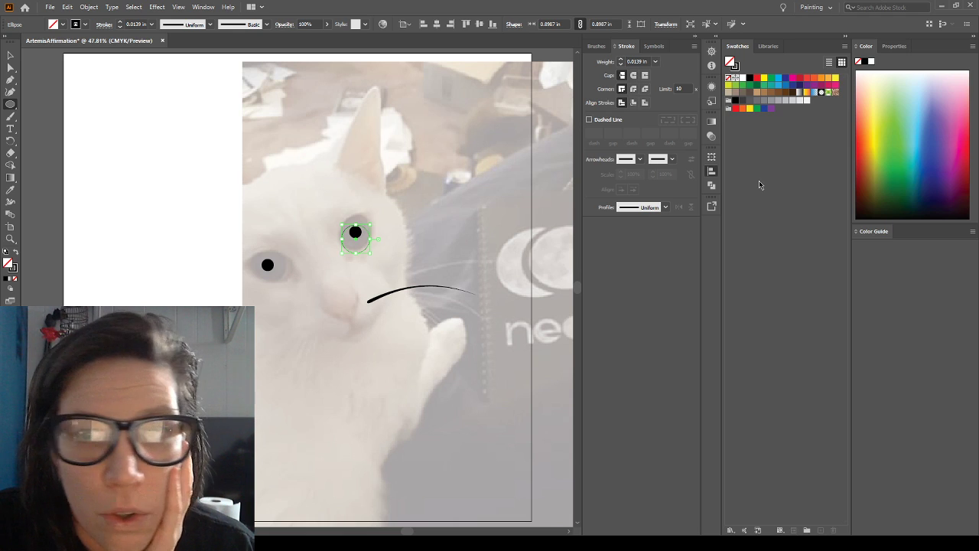
left_click(621, 61)
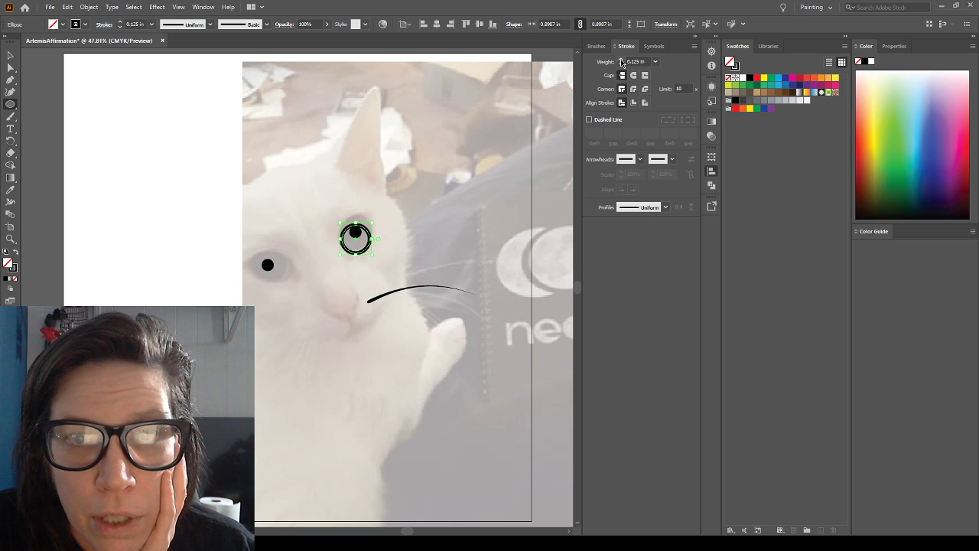
left_click(640, 62)
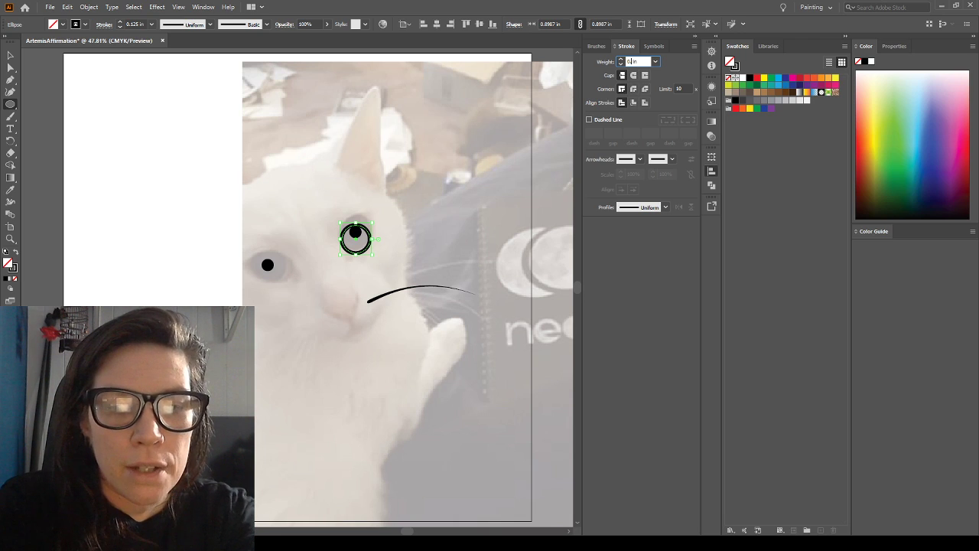
type("0.02")
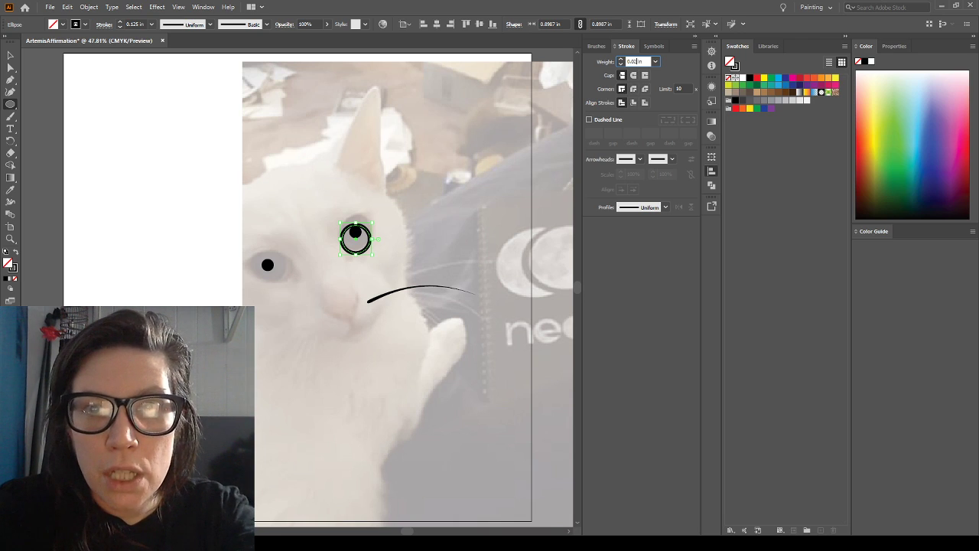
key("Return")
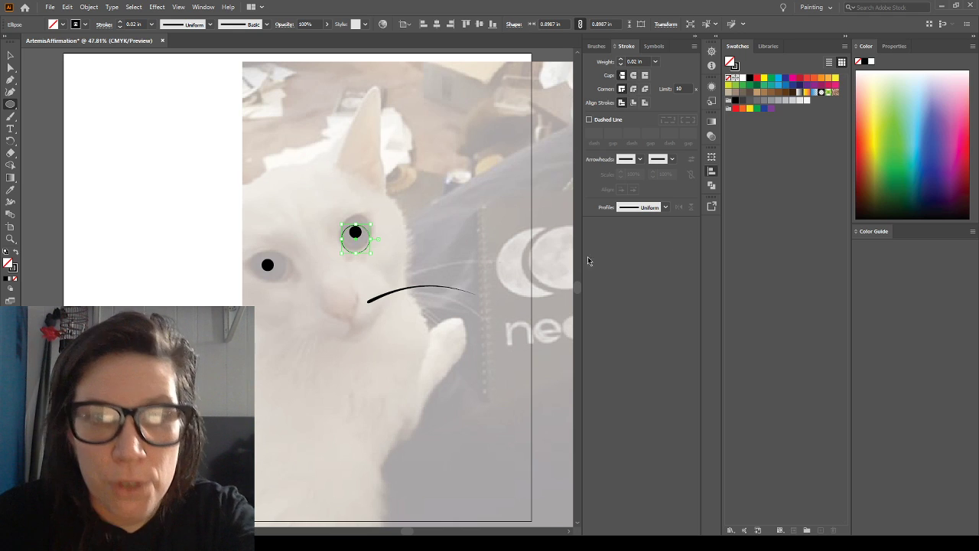
Nudge the outlined eye circle upward until it is centred around the right-hand pupil, and deselect it
left_click(11, 55)
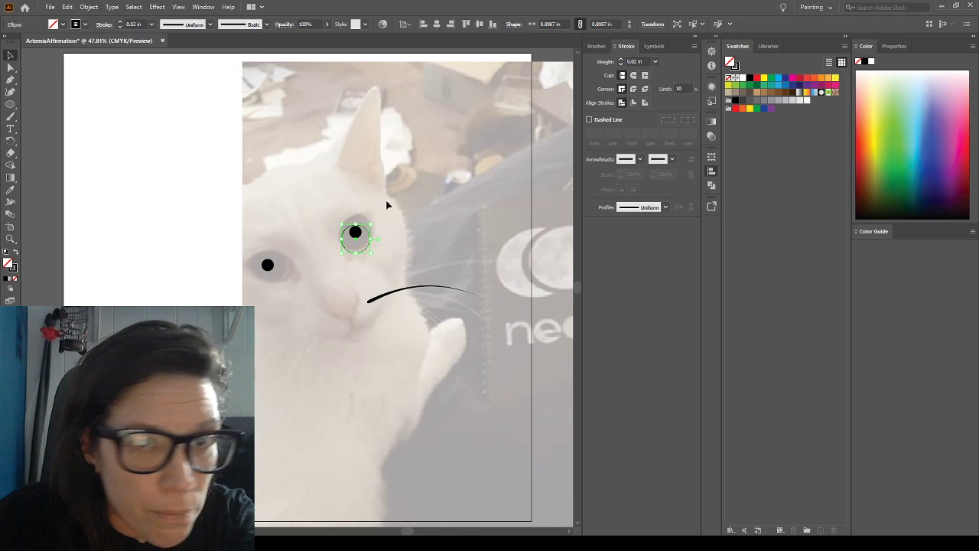
left_click(396, 232)
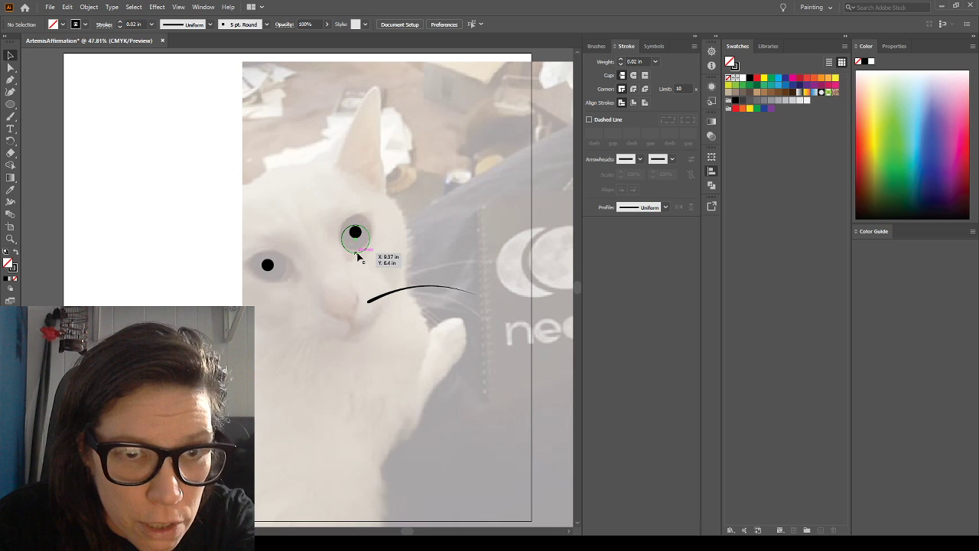
left_click(358, 257)
key("Up")
key("Up")
key("Up")
key("Up")
key("Up")
key("Up")
key("Up")
key("Up")
key("Up")
key("Up")
key("Up")
key("Up")
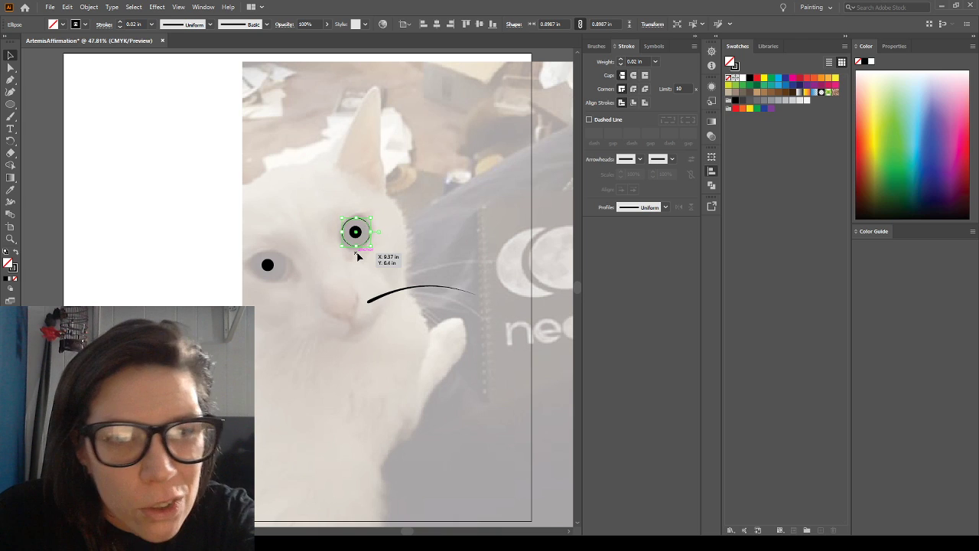
left_click(314, 215)
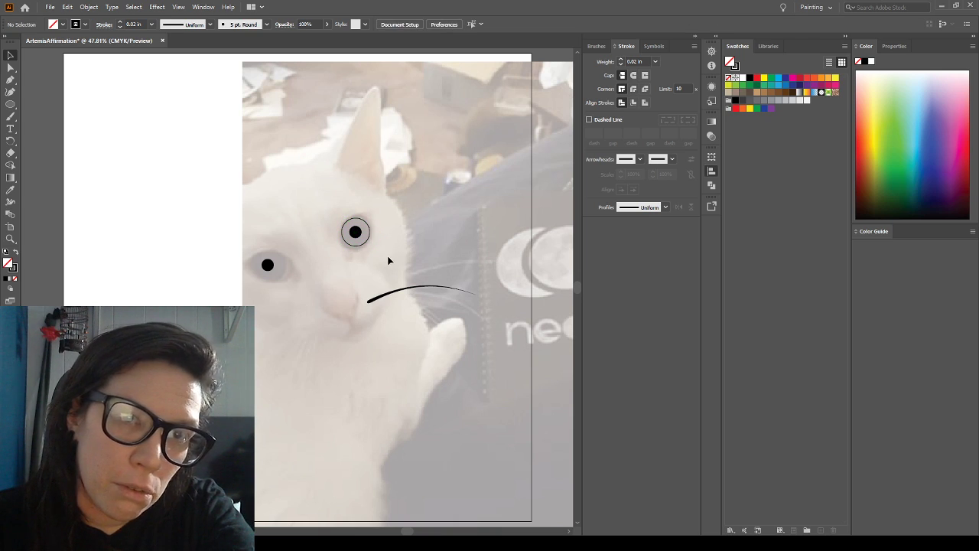
Set the stroke weight of the outlined circle around the right-hand pupil to 0.05 in and deselect it
left_click(363, 245)
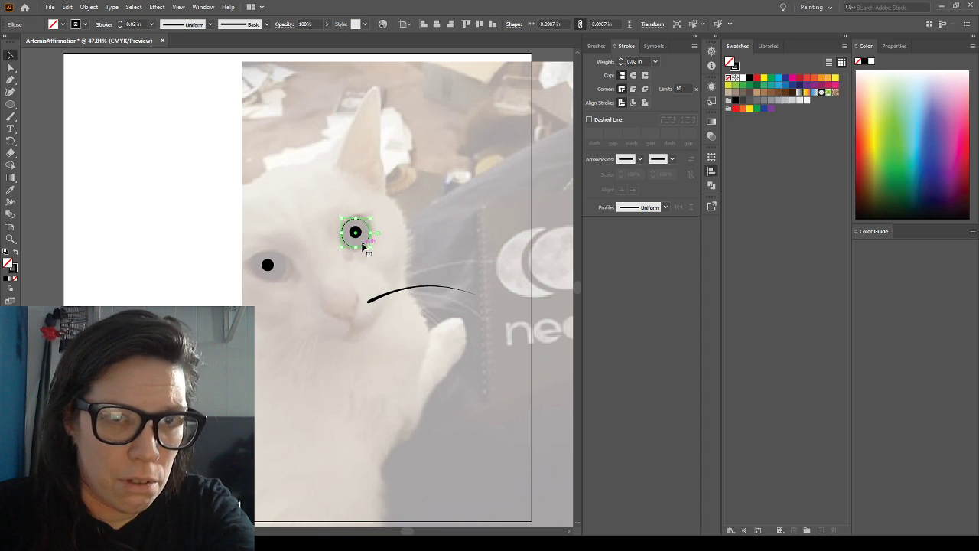
left_click(312, 197)
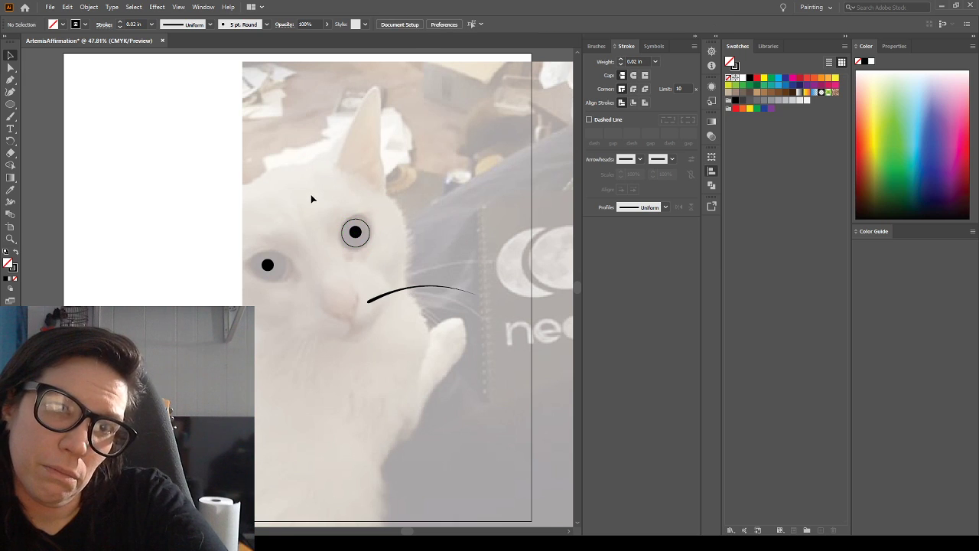
left_click(360, 244)
left_click(638, 61)
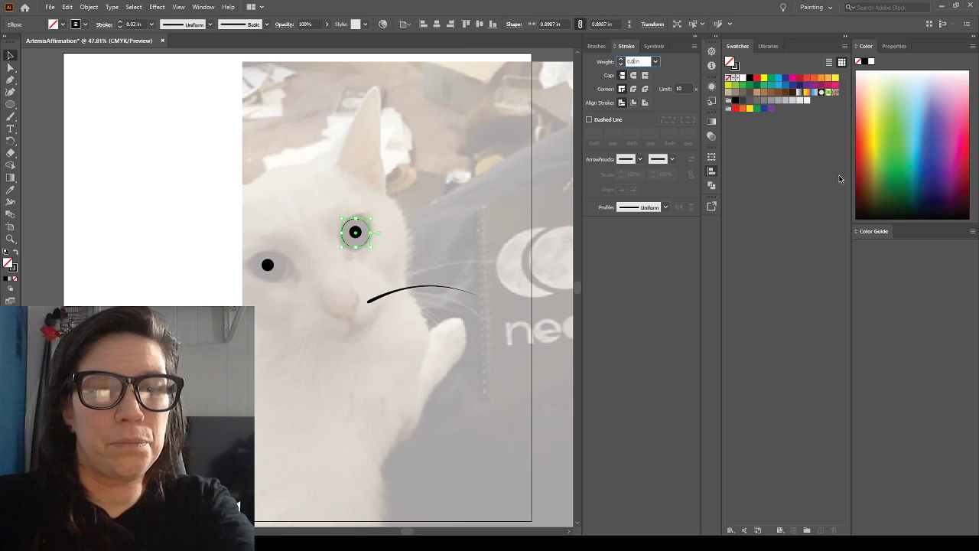
type("0.05")
key("Return")
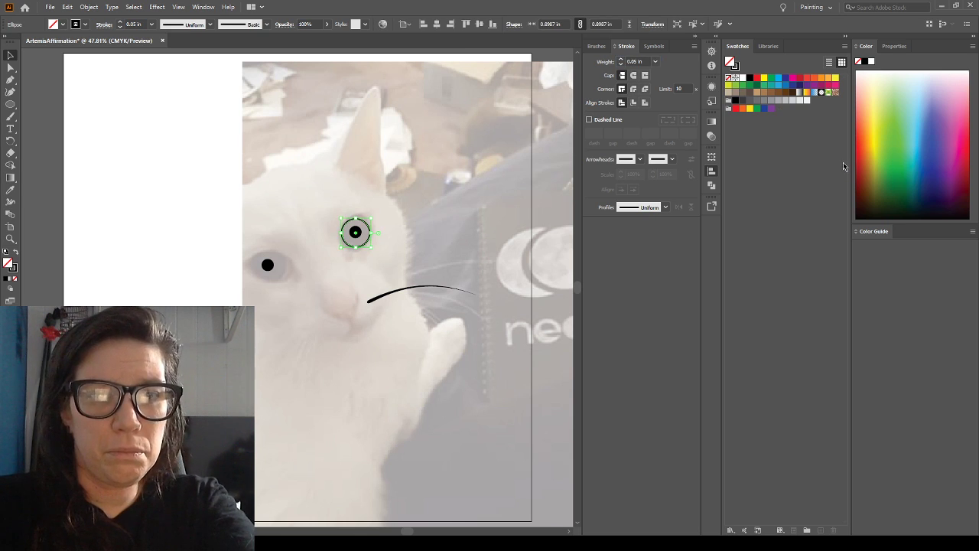
left_click(438, 200)
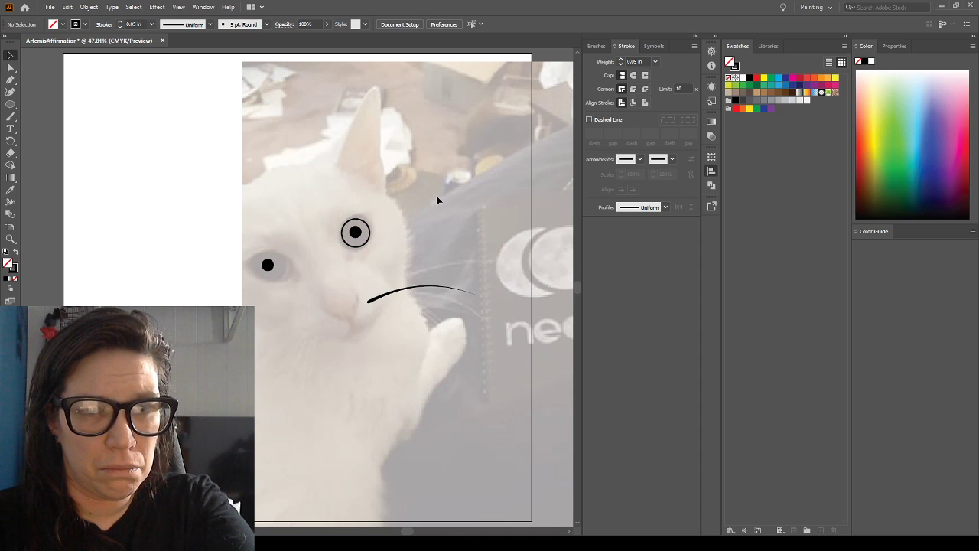
Duplicate the outlined eye circle and place the copy centred around the left-hand pupil
left_click_drag(393, 222, 416, 185)
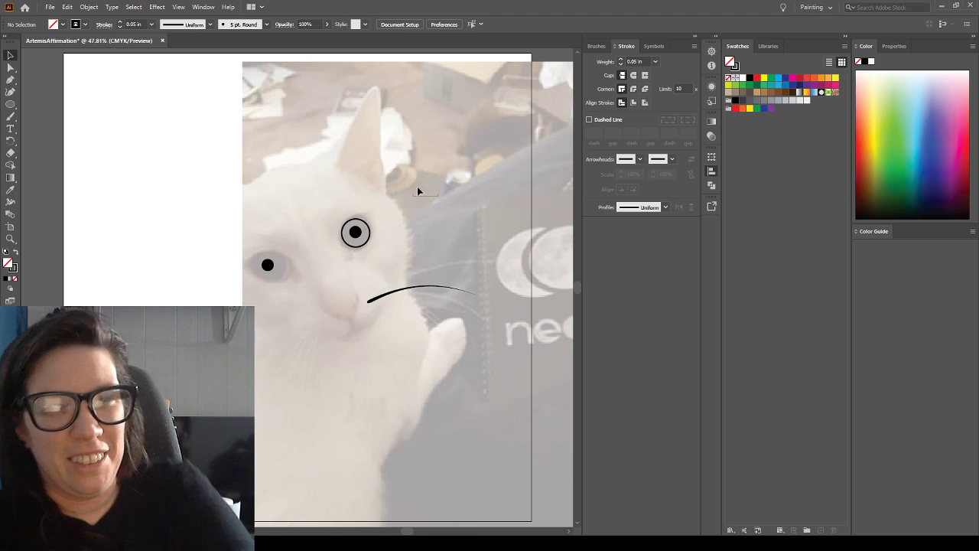
left_click(358, 241)
key("ctrl+c")
key("ctrl+v")
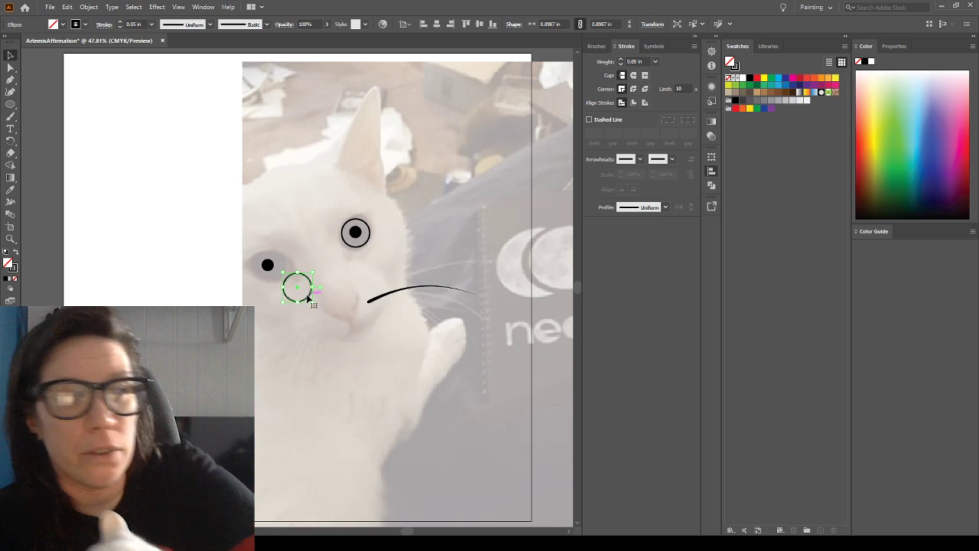
left_click_drag(308, 296, 281, 279)
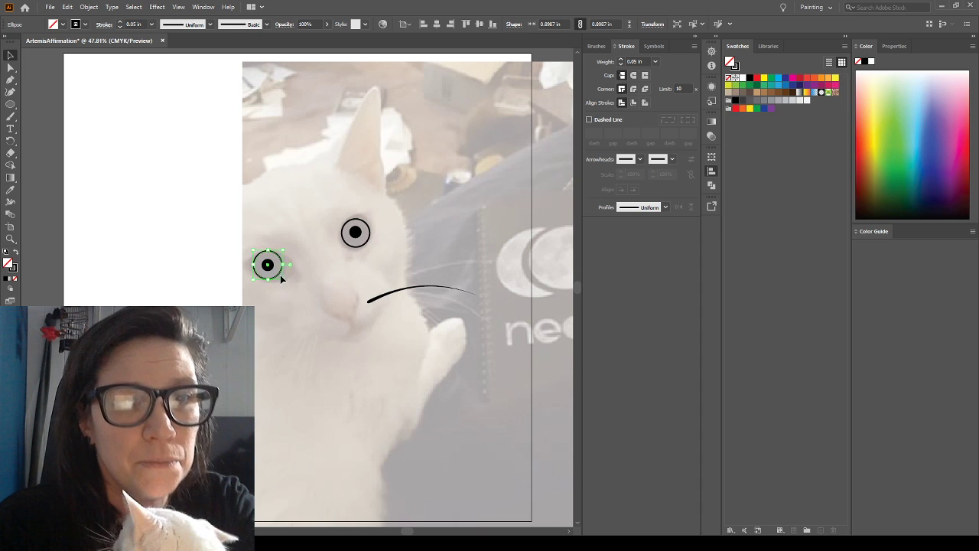
left_click(298, 334)
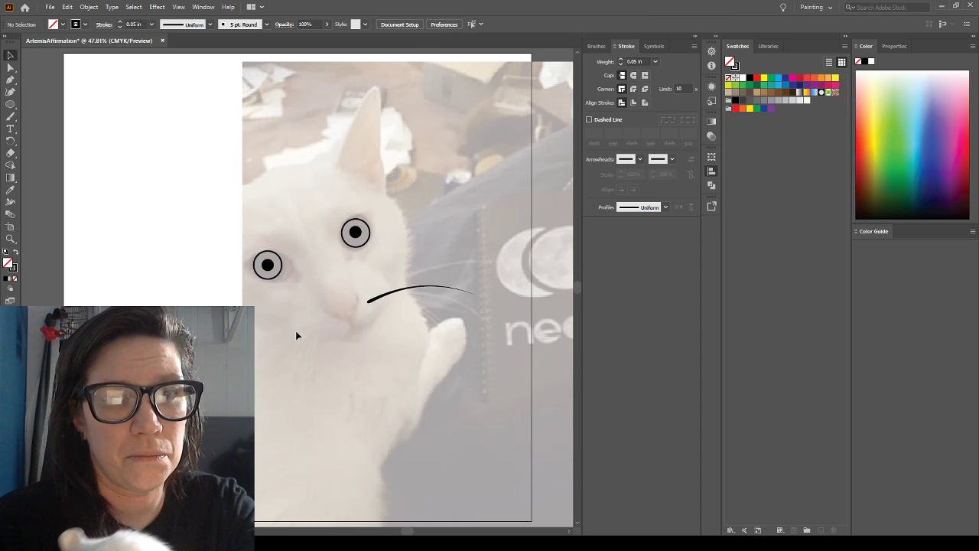
left_click(271, 282)
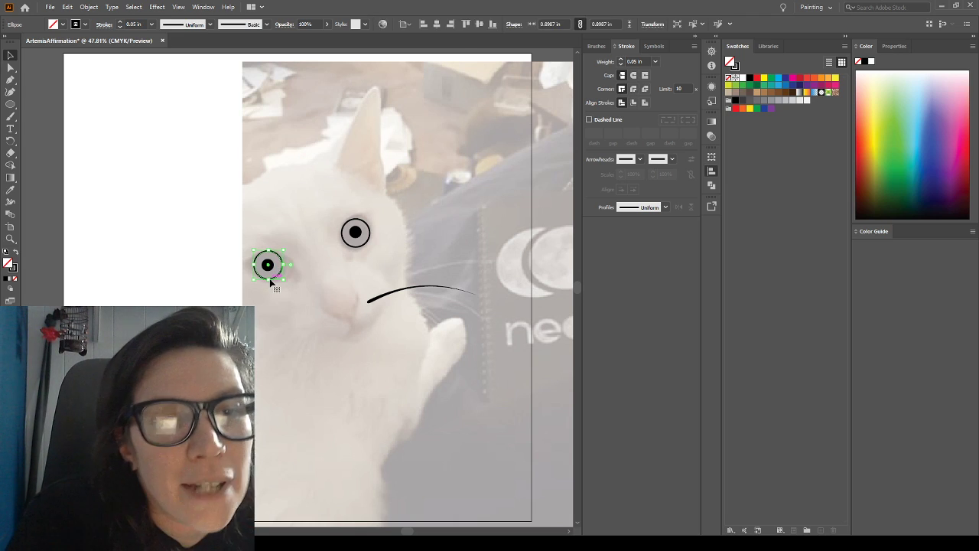
left_click(311, 275)
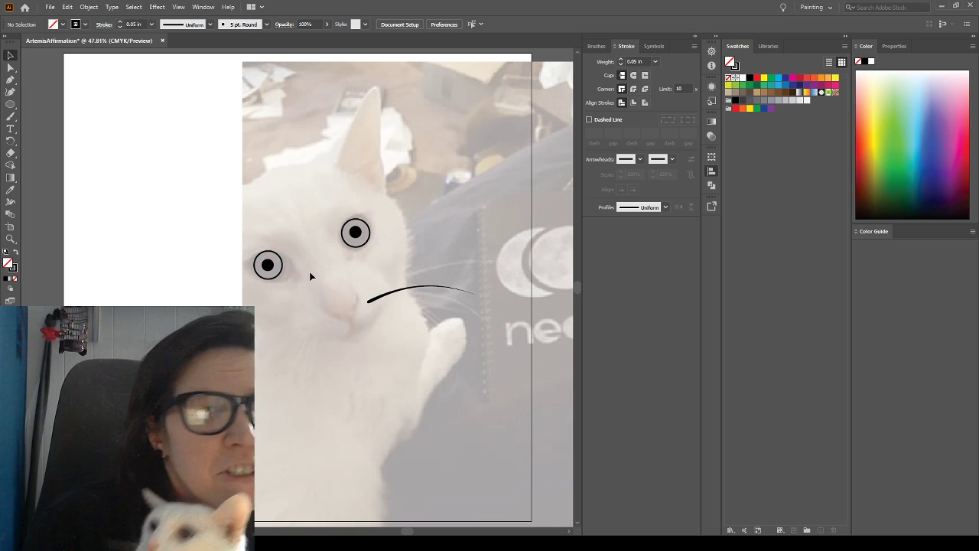
Draw a thin closed crescent with the Pen tool along the upper inner edge of the right-hand eye, about 1 in wide and 1.6 in tall
left_click(10, 80)
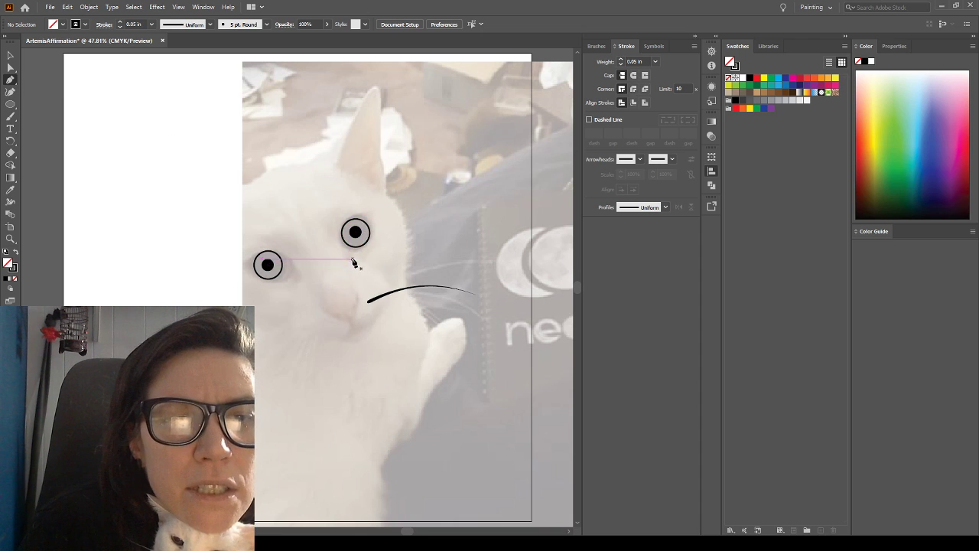
mouse_move(346, 260)
left_mouse_down()
mouse_move(359, 213)
mouse_move(386, 213)
mouse_move(410, 197)
mouse_move(412, 207)
left_mouse_up()
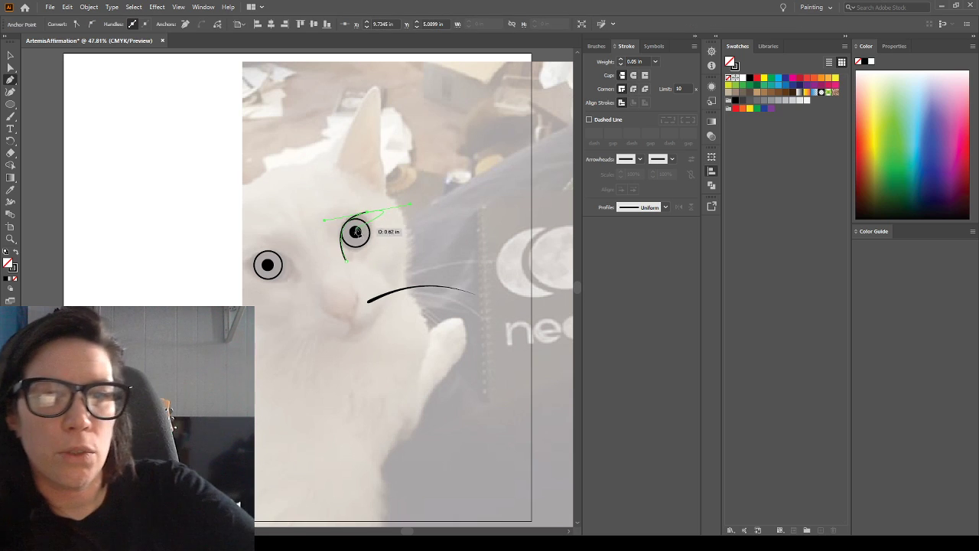
key("ctrl+z")
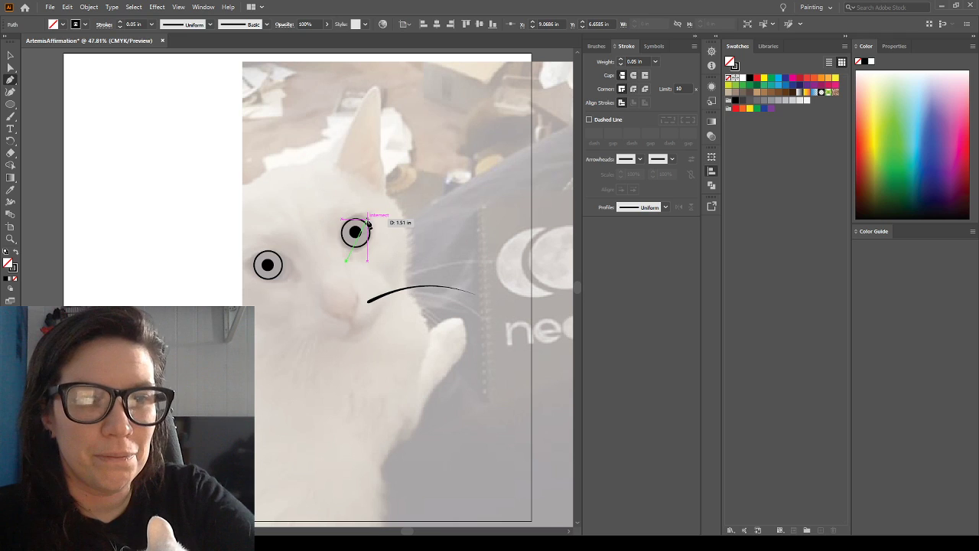
left_click_drag(370, 212, 418, 209)
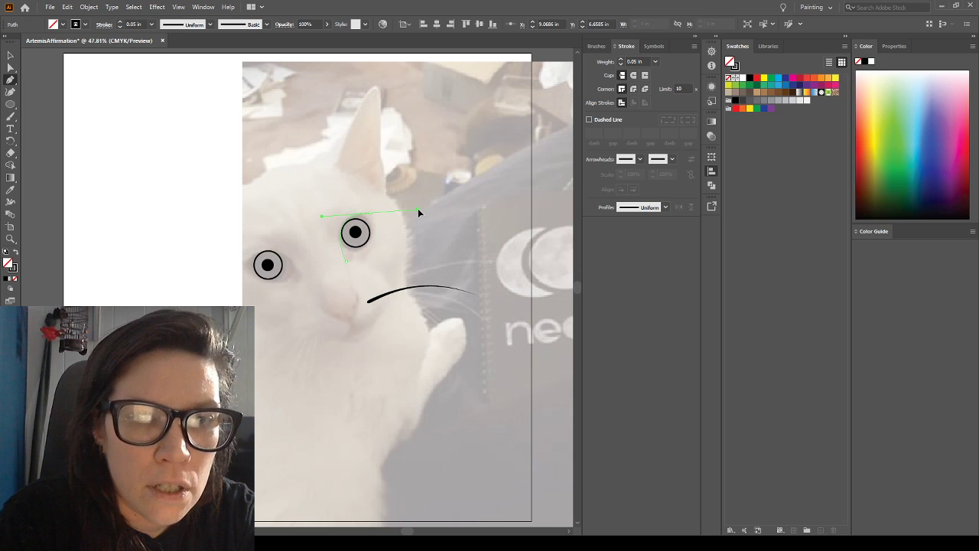
left_click_drag(381, 215, 368, 216)
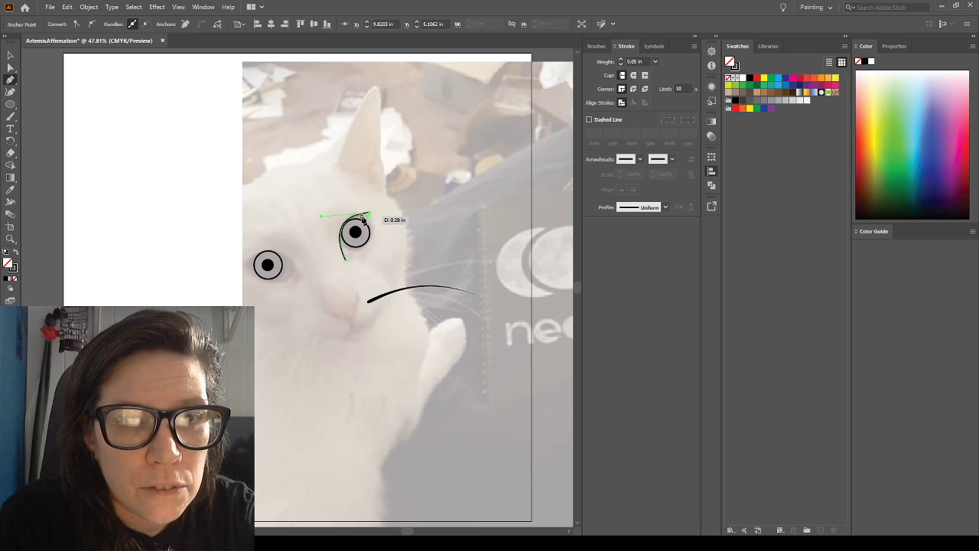
left_click(348, 263)
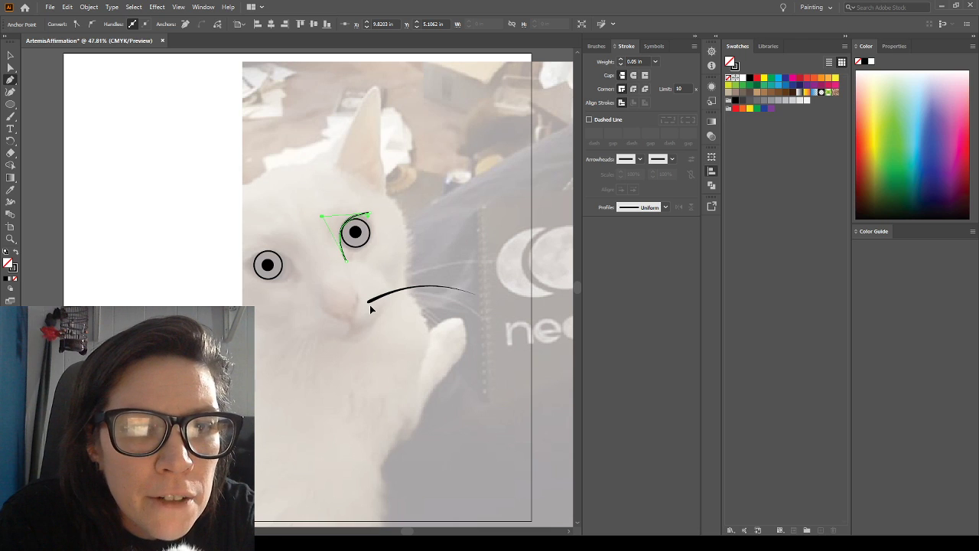
left_click_drag(367, 305, 367, 306)
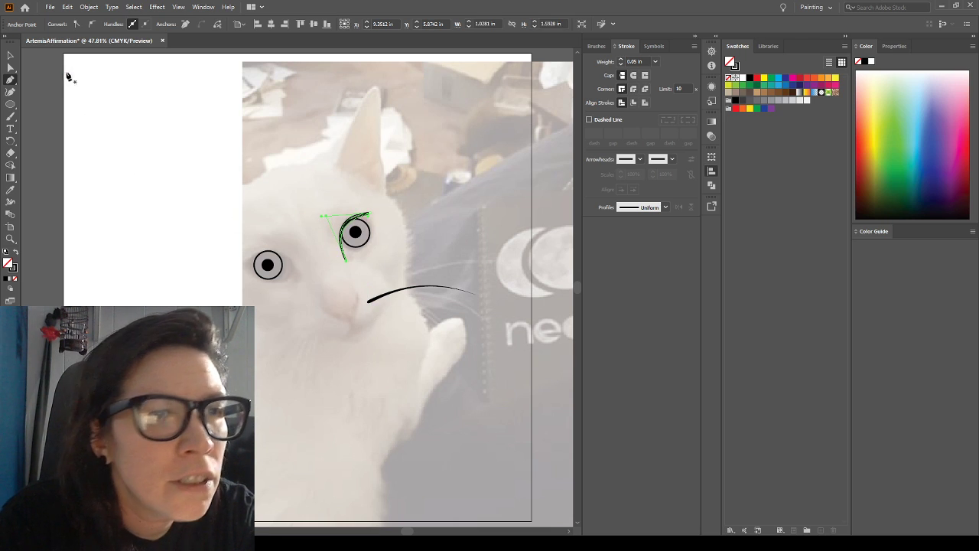
left_click(10, 56)
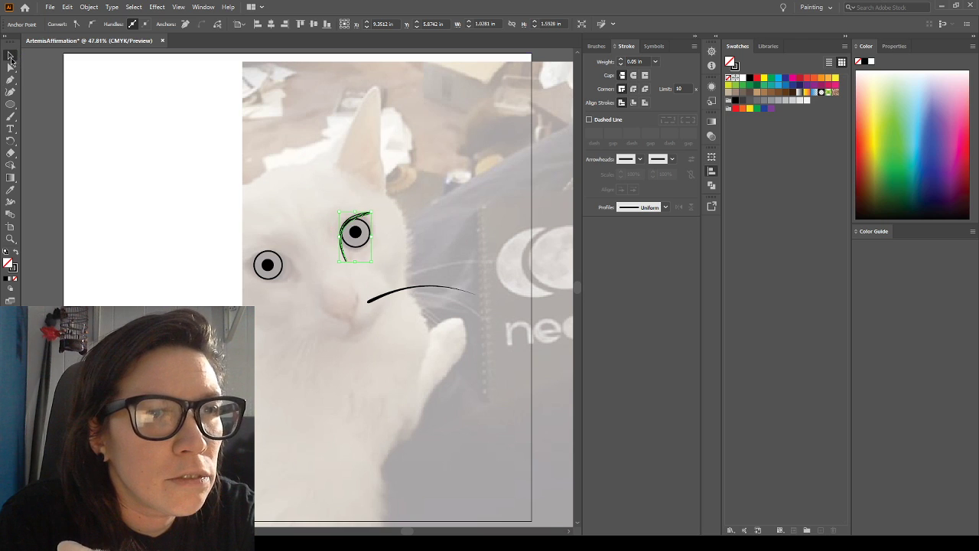
left_click(154, 149)
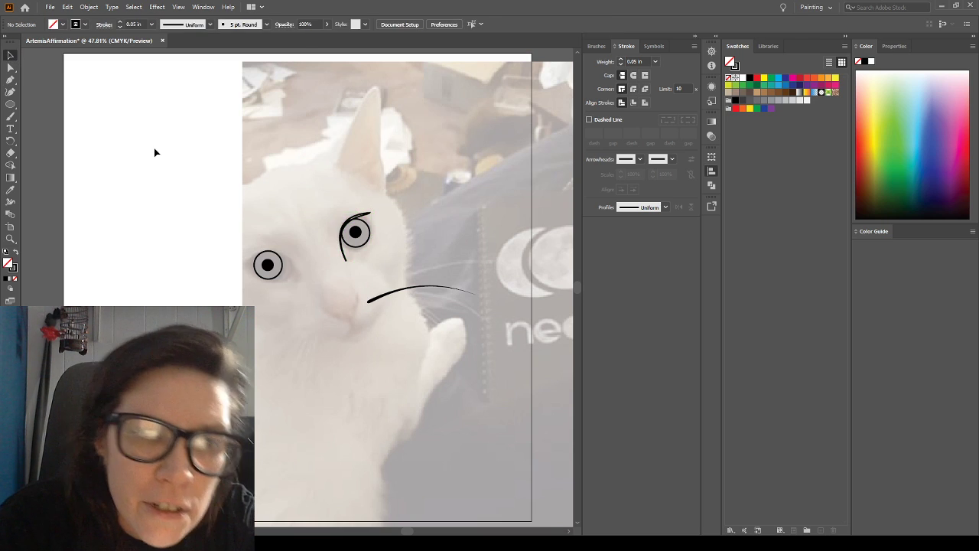
Swap the crescent eyelid's fill and stroke to solid black without an outline, and check the artwork with the photo hidden
left_click(365, 217)
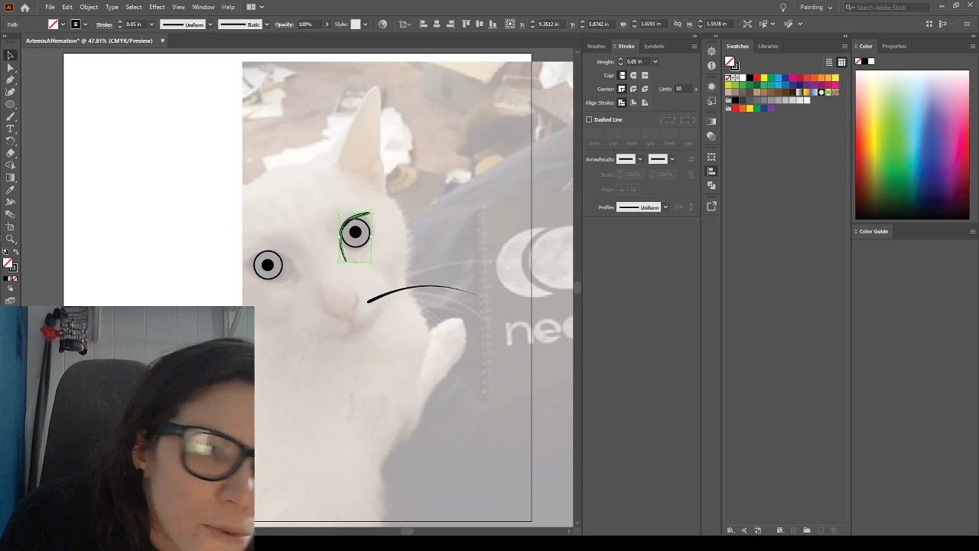
left_click(16, 251)
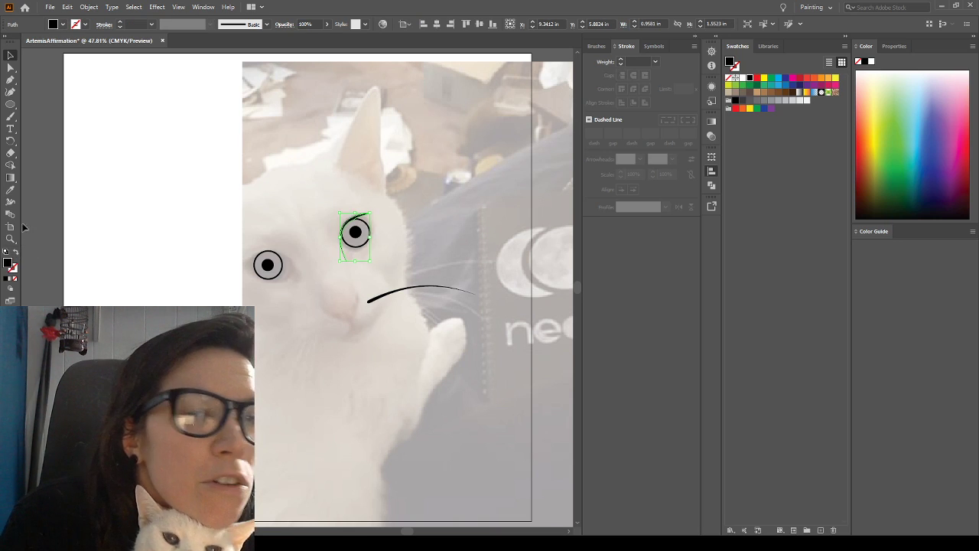
left_click(119, 185)
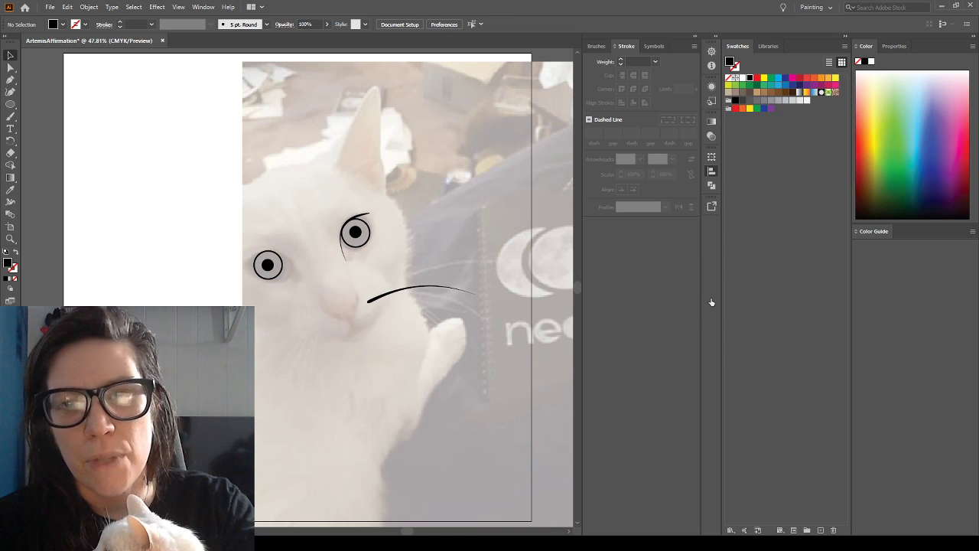
key("ctrl+shift+w")
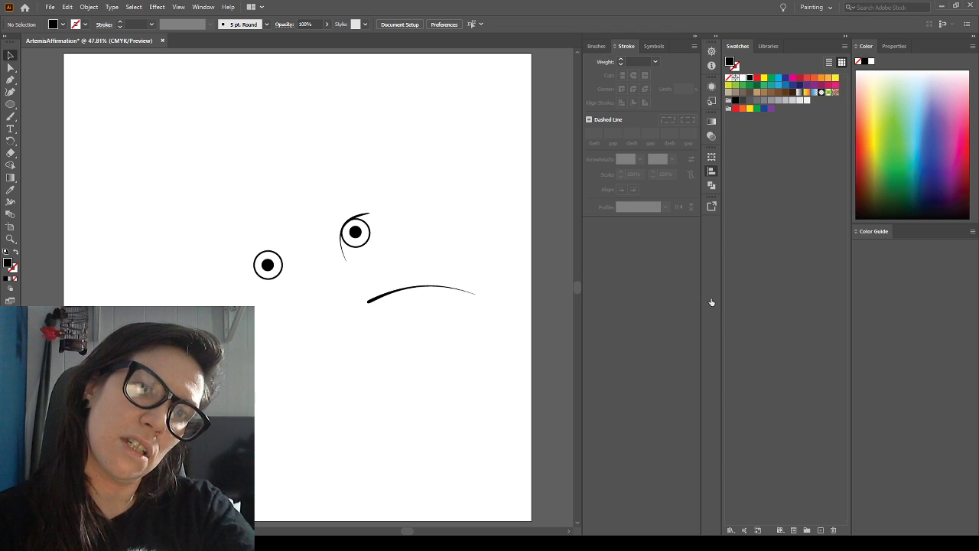
key("ctrl+shift+w")
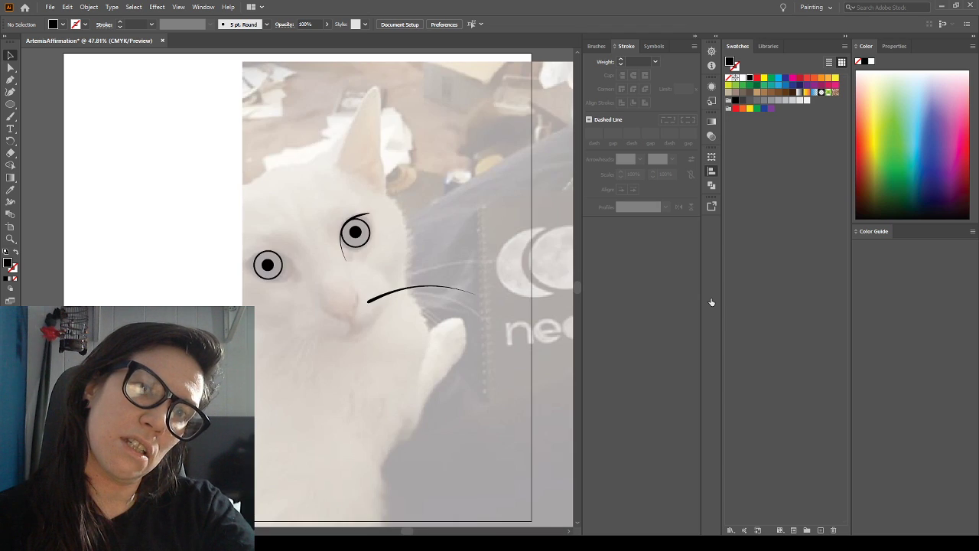
Duplicate the crescent eyelid, mirror the copy horizontally, and rotate it into place over the left-hand eye
left_click(344, 247)
key("ctrl+c")
key("ctrl+v")
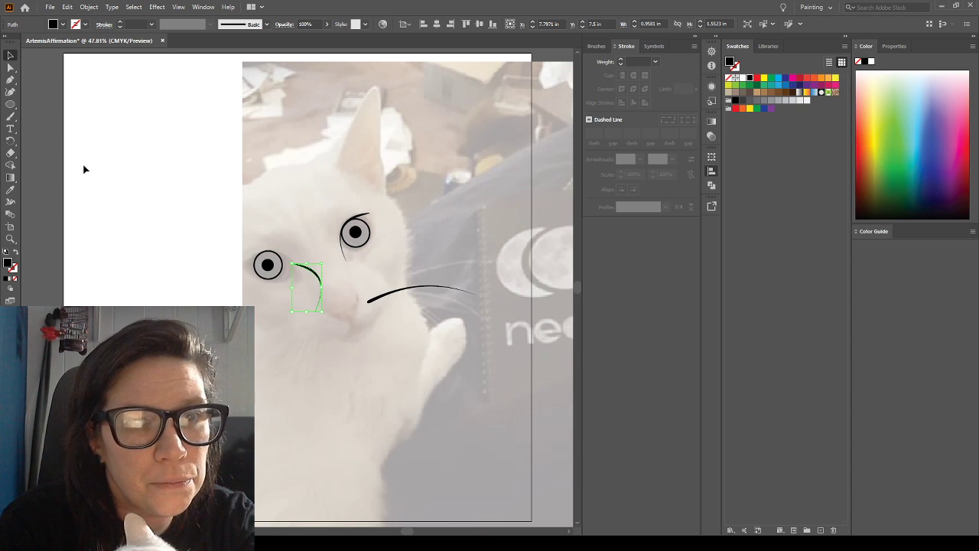
left_click_drag(302, 266, 258, 238)
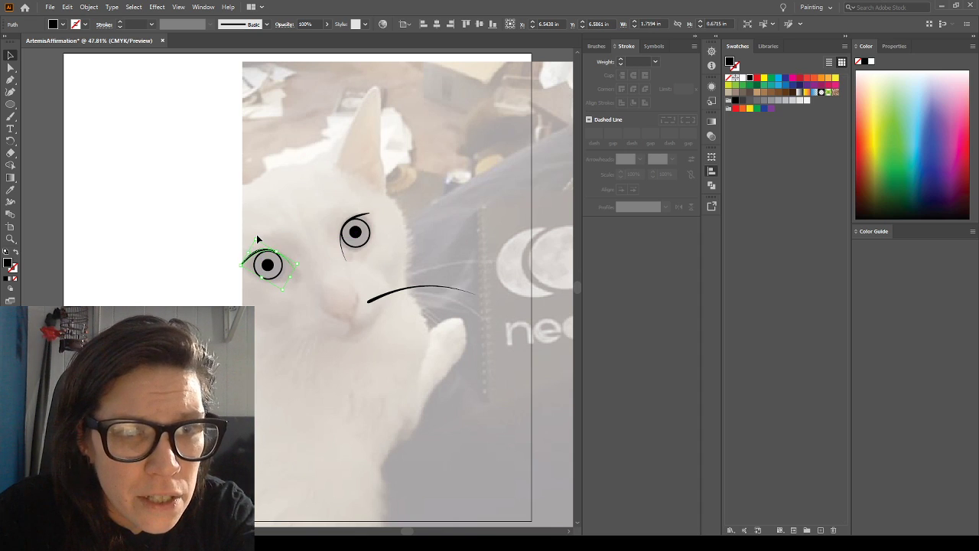
Nudge the copied eyelid slightly right and down over the left-hand eye, and compare the drawing with the photo hidden and shown
key("Right")
key("Right")
key("Right")
key("Down")
key("Down")
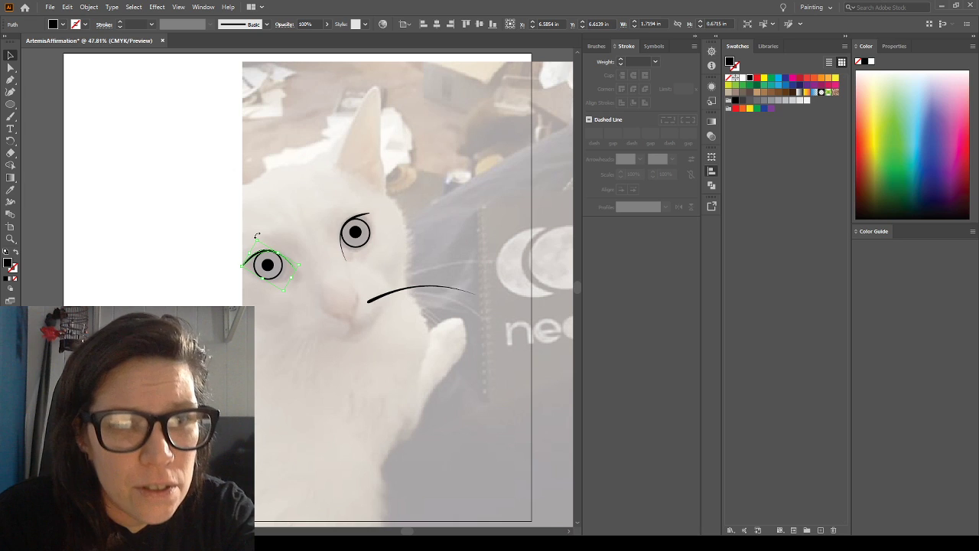
left_click(268, 207)
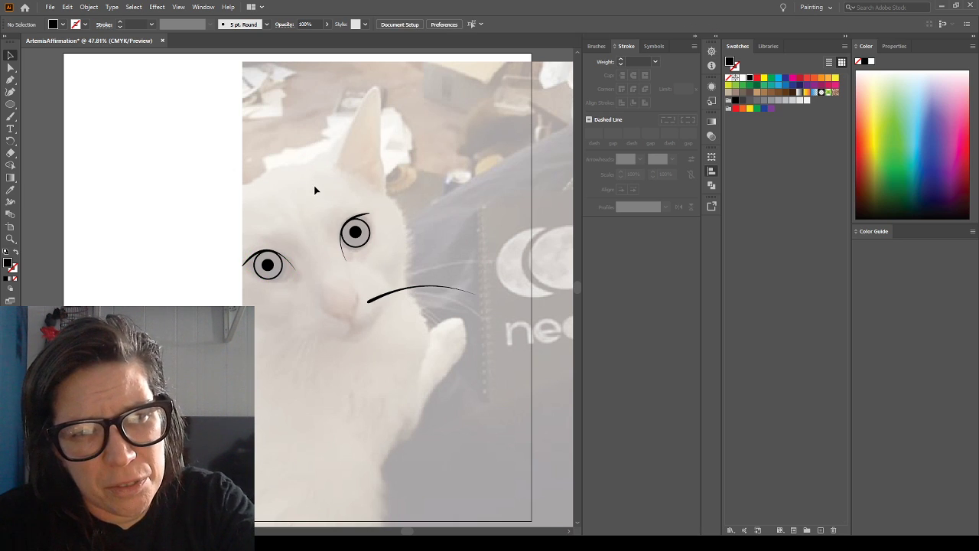
left_click(246, 264)
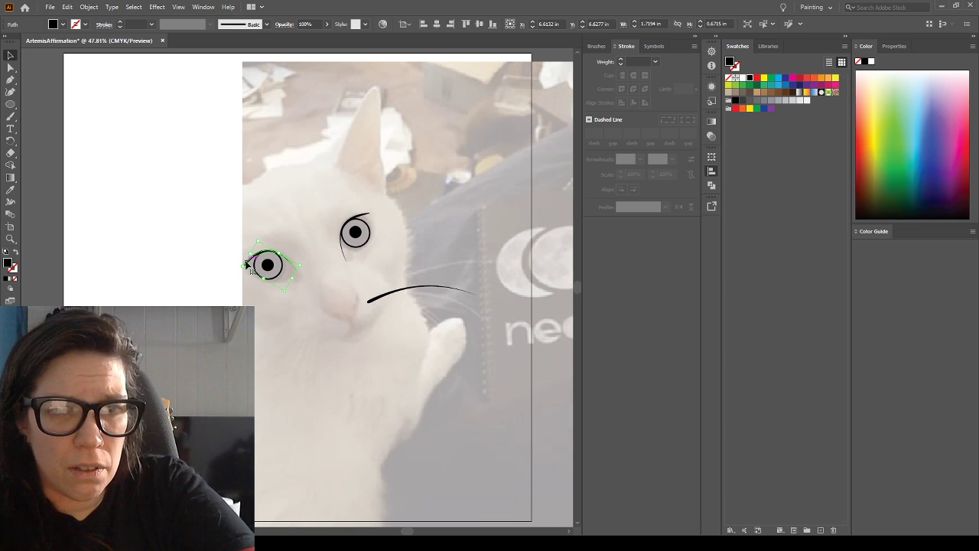
left_click(192, 221)
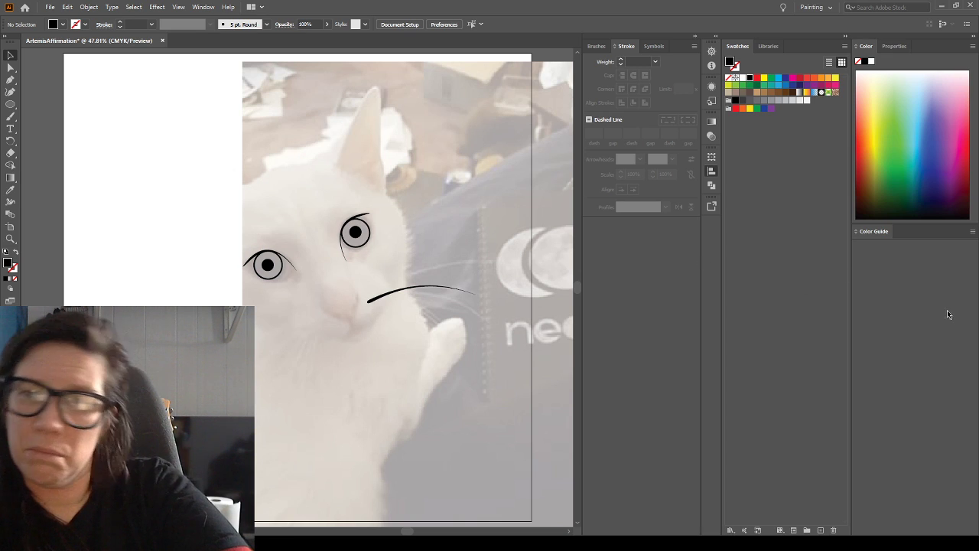
left_click(711, 301)
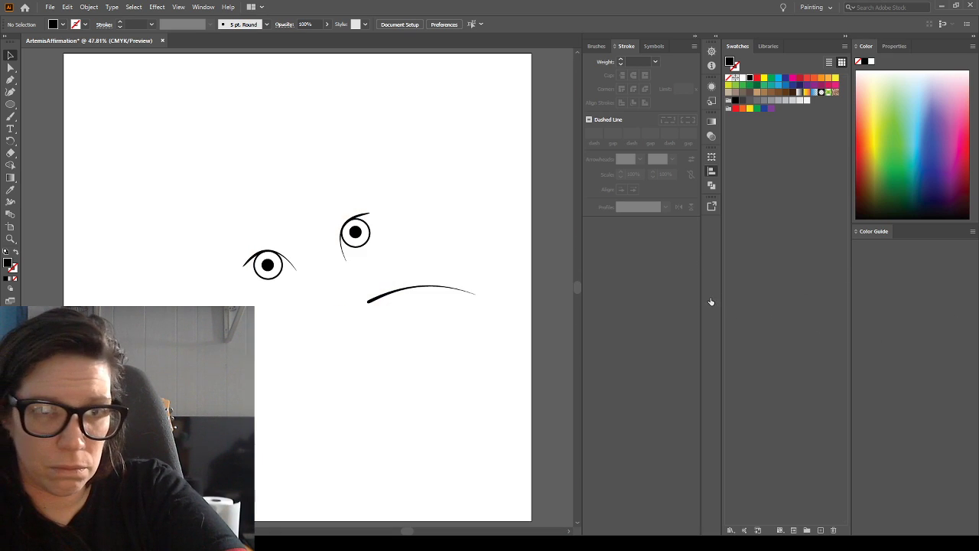
left_click(711, 301)
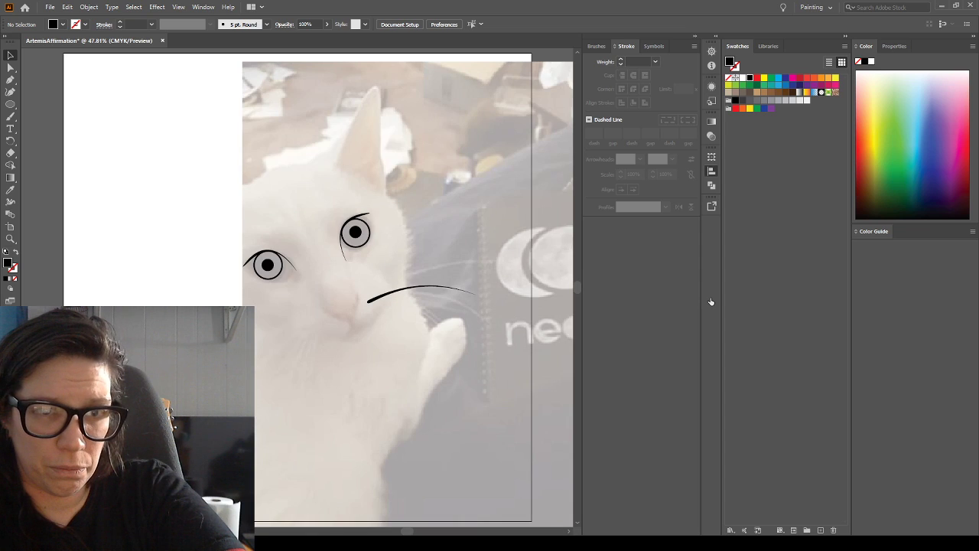
left_click(711, 302)
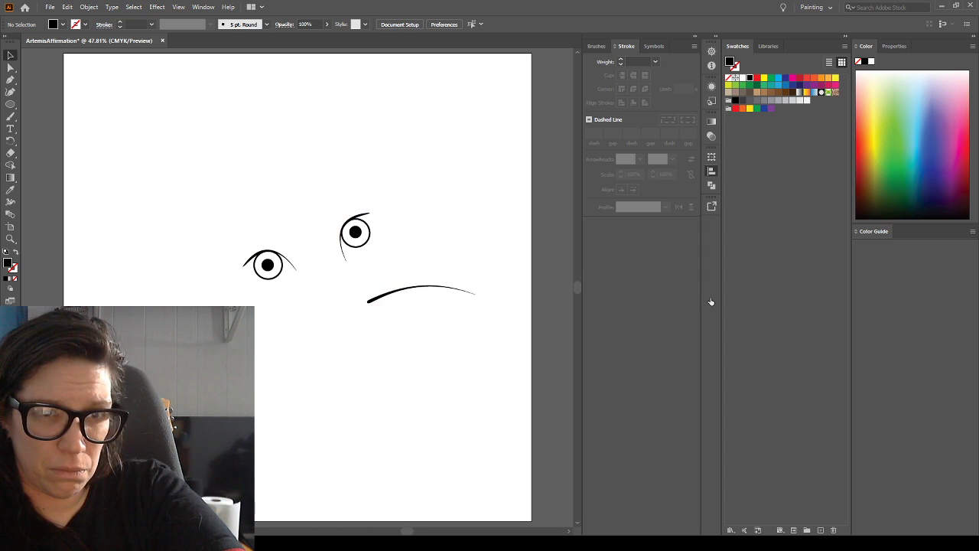
left_click(711, 302)
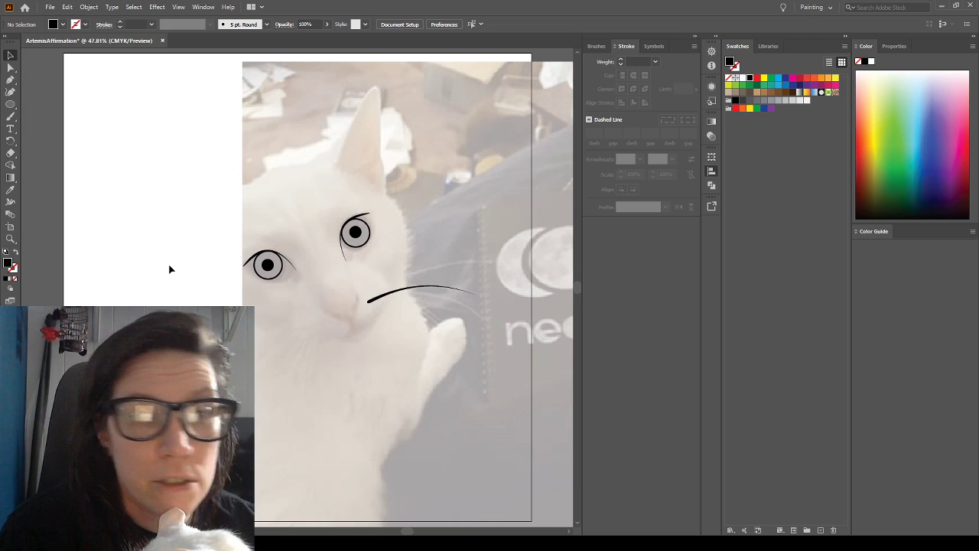
Try drawing a closed tapered whisker about 4 in wide and 1 in tall above the existing whisker with the Pen tool
left_click(10, 239)
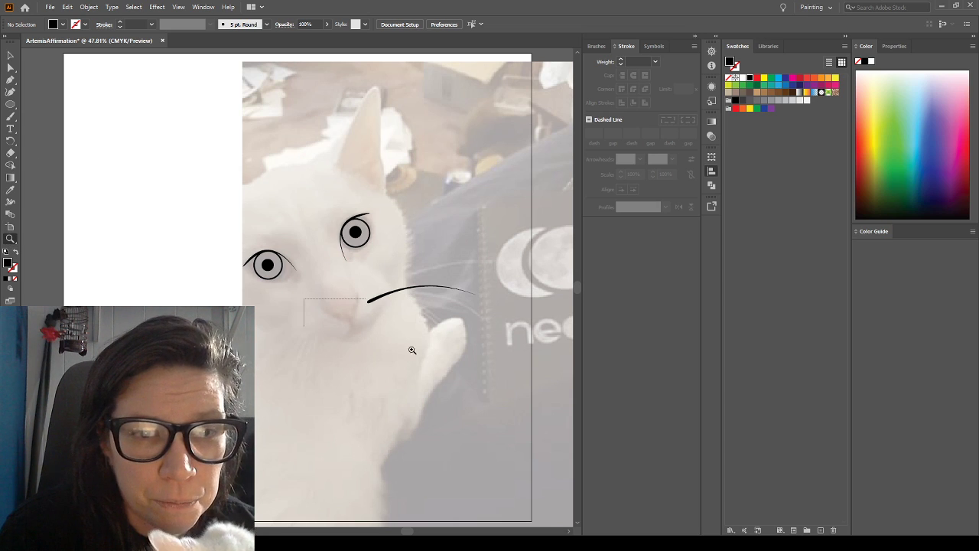
left_click_drag(412, 349, 465, 369)
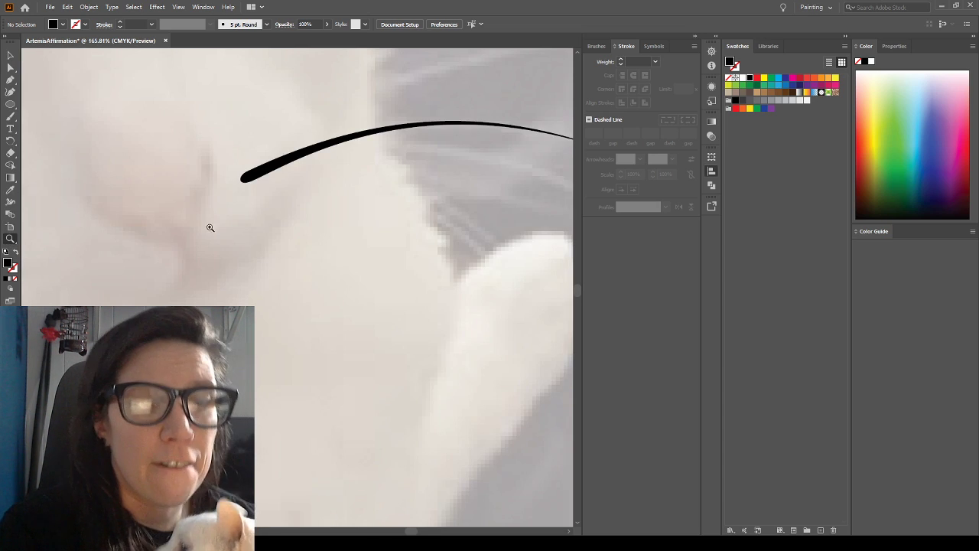
left_click(298, 312, "alt")
left_click(302, 220, "alt")
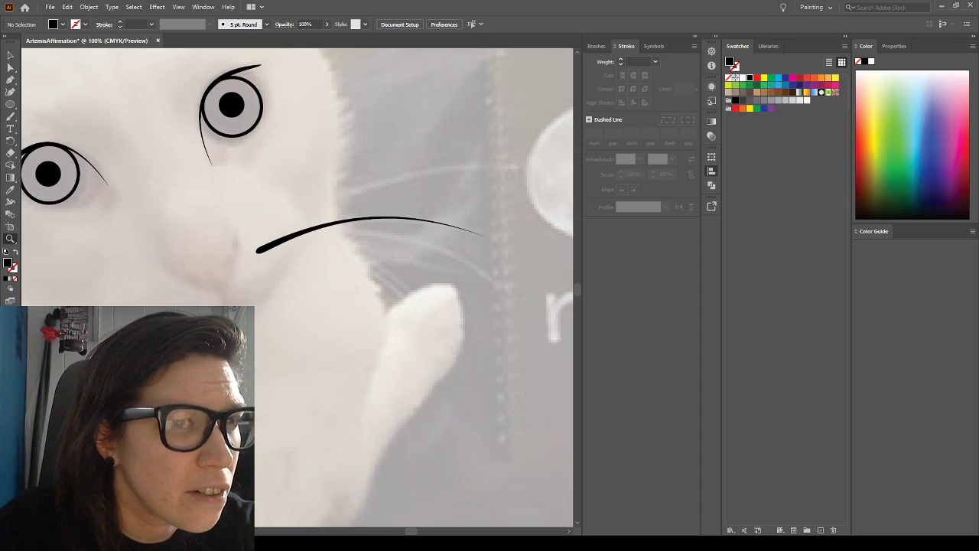
left_click(9, 81)
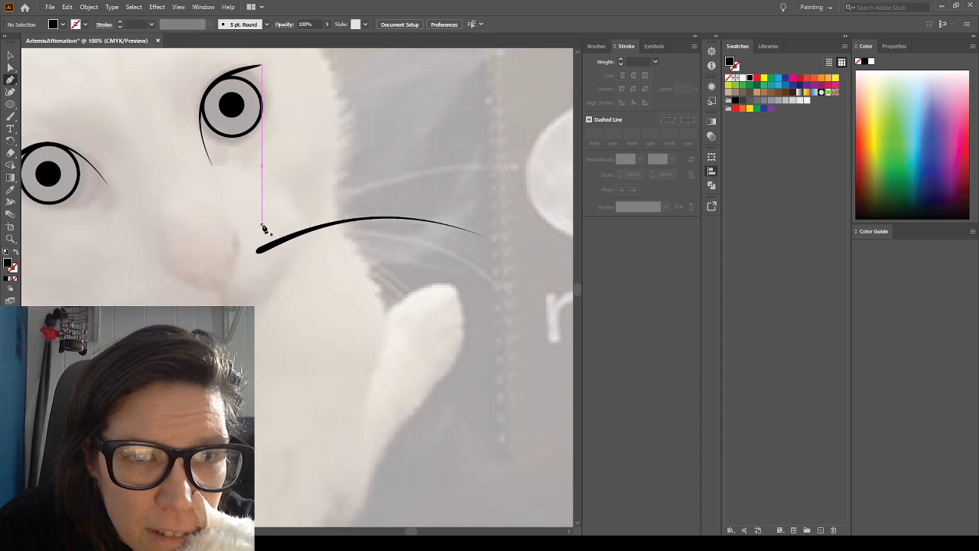
left_click(261, 225)
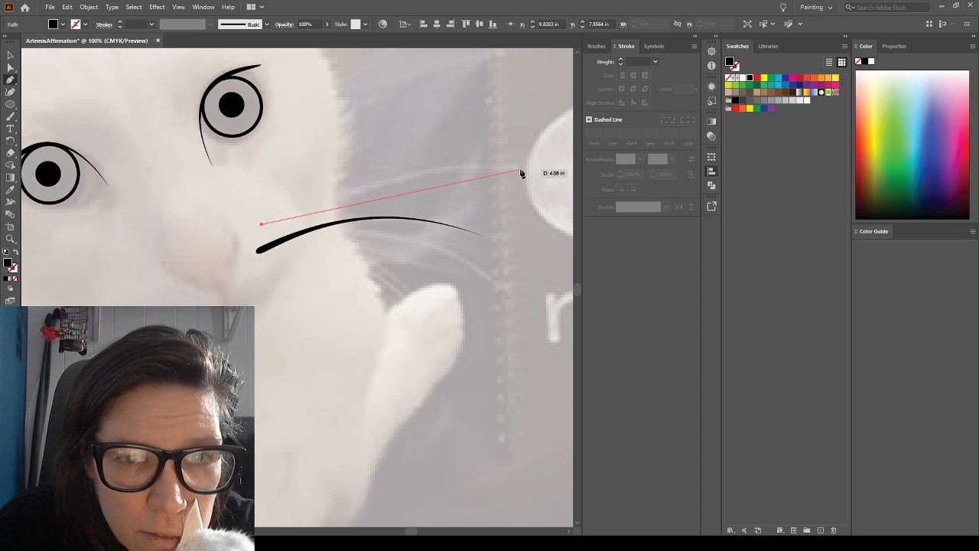
left_click_drag(518, 166, 527, 186)
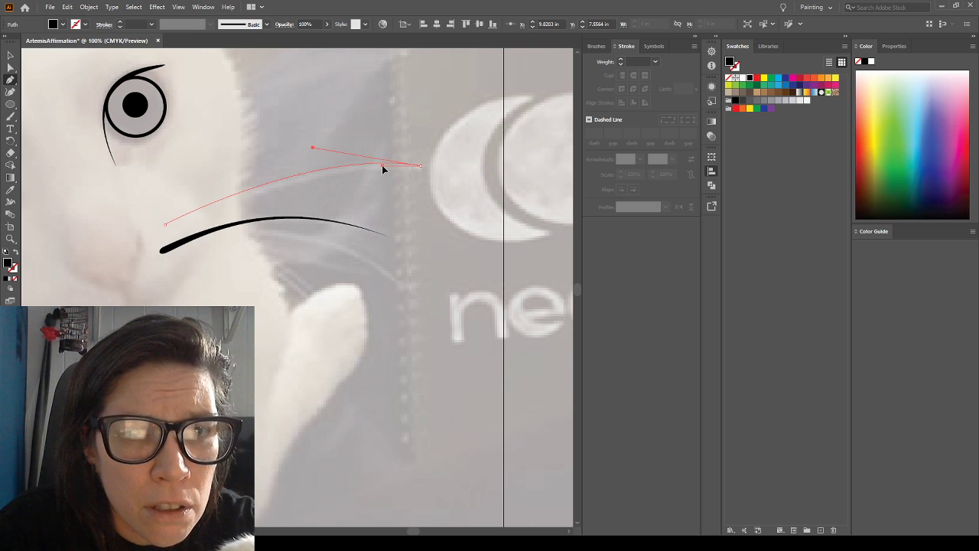
left_click_drag(381, 164, 382, 166)
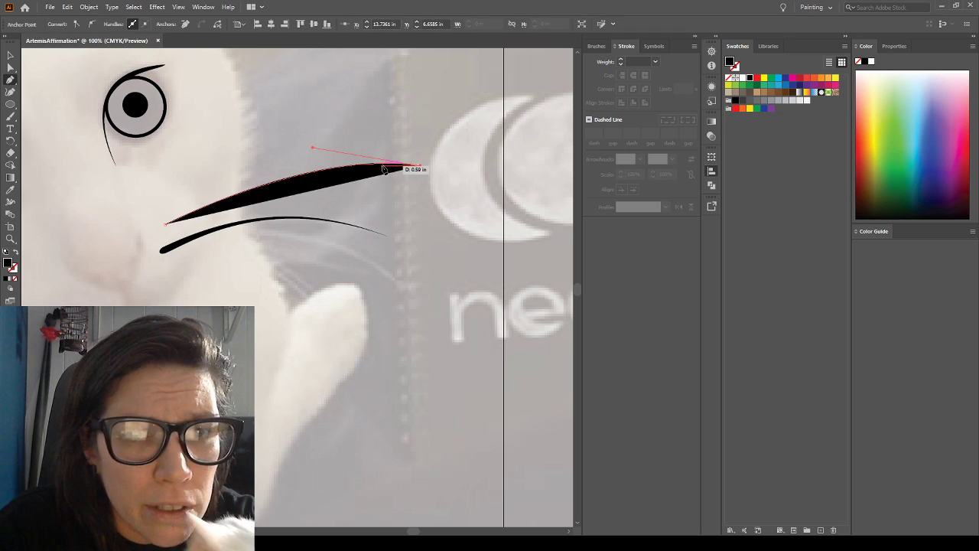
left_click(167, 230)
left_click_drag(166, 227, 170, 223)
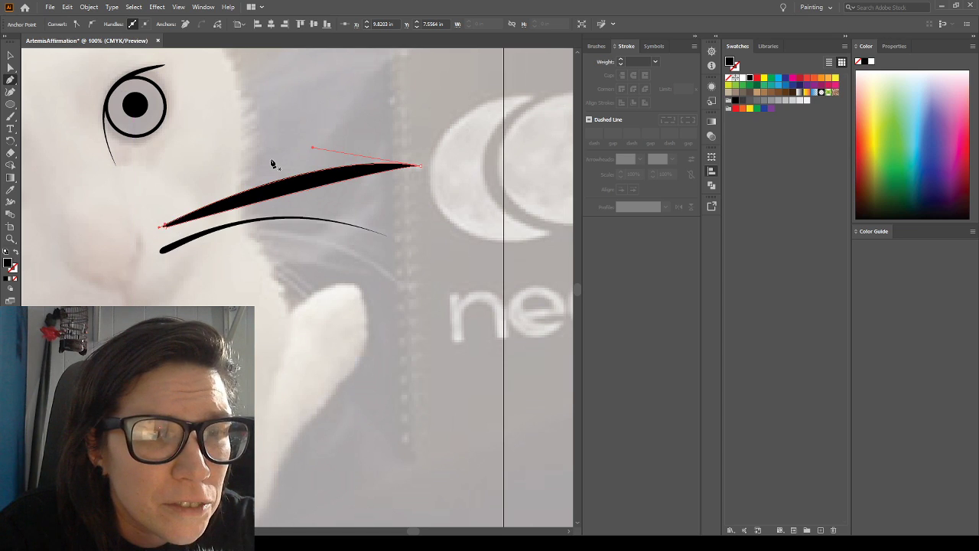
Swap the upper whisker's fill and stroke to leave a black outline without a fill, and select the shape
left_click(17, 256)
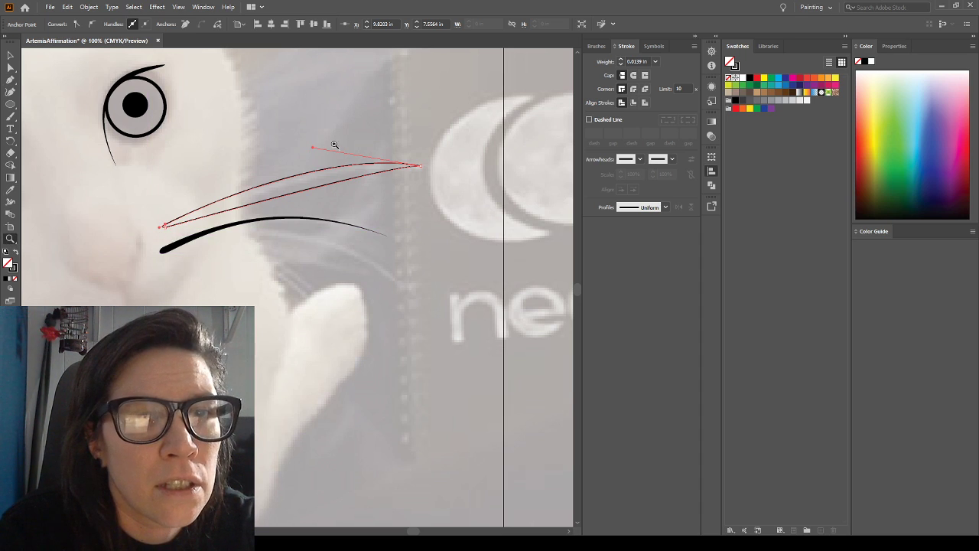
left_click(9, 55)
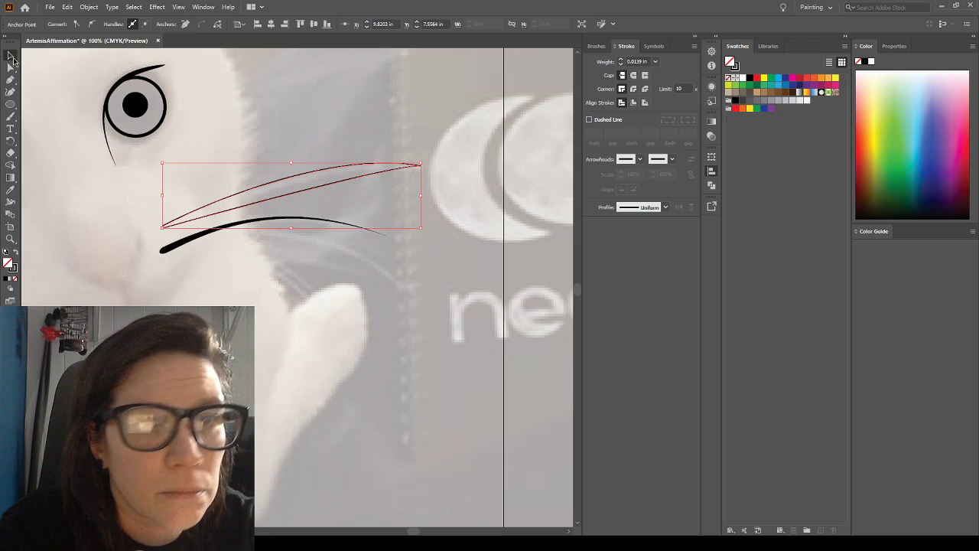
left_click(66, 116)
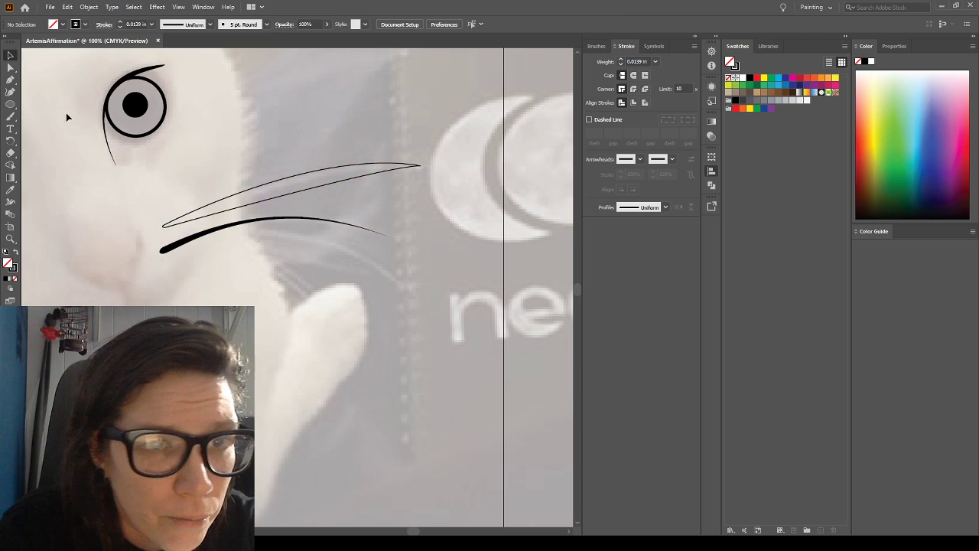
left_click(162, 228)
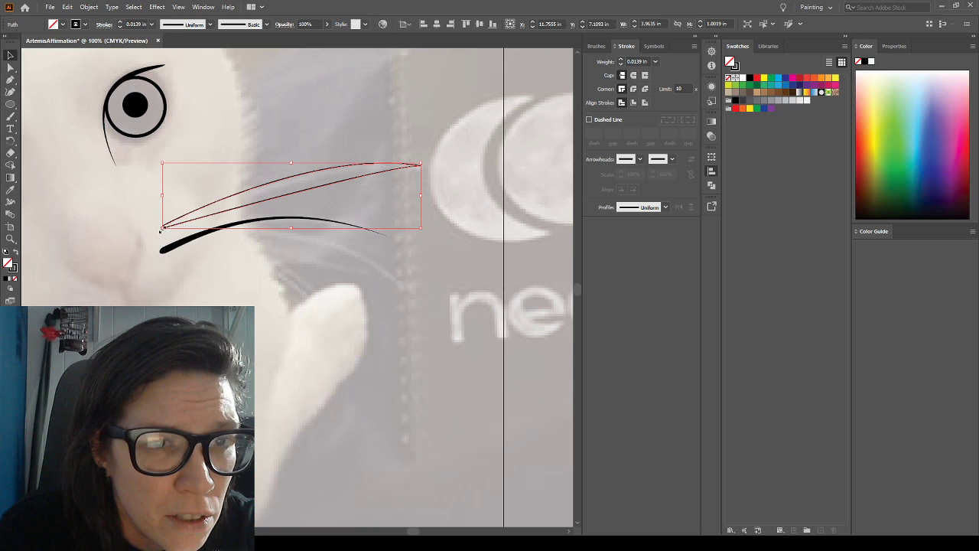
Draw a small closed triangle beside the cat's muzzle with the Pen tool as a test and delete it
left_click(10, 79)
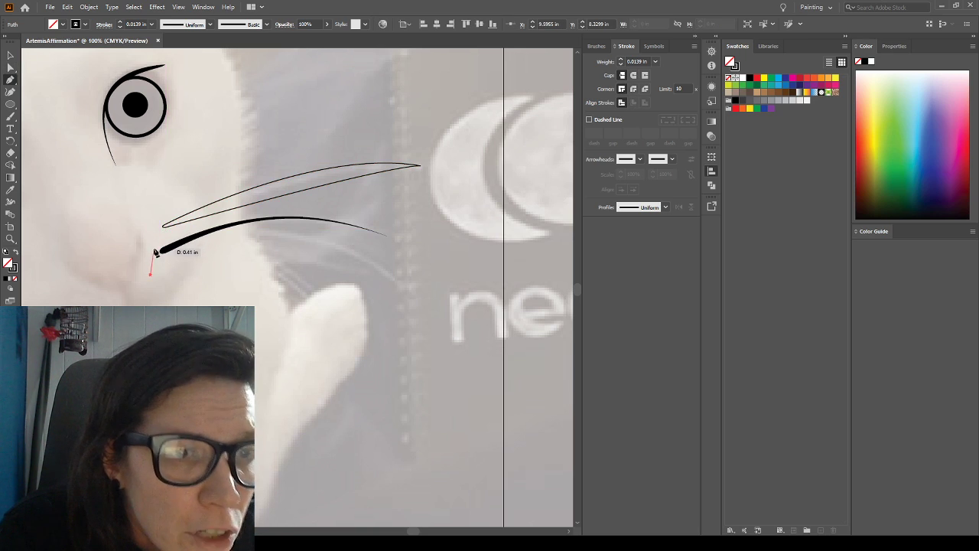
left_click(139, 269)
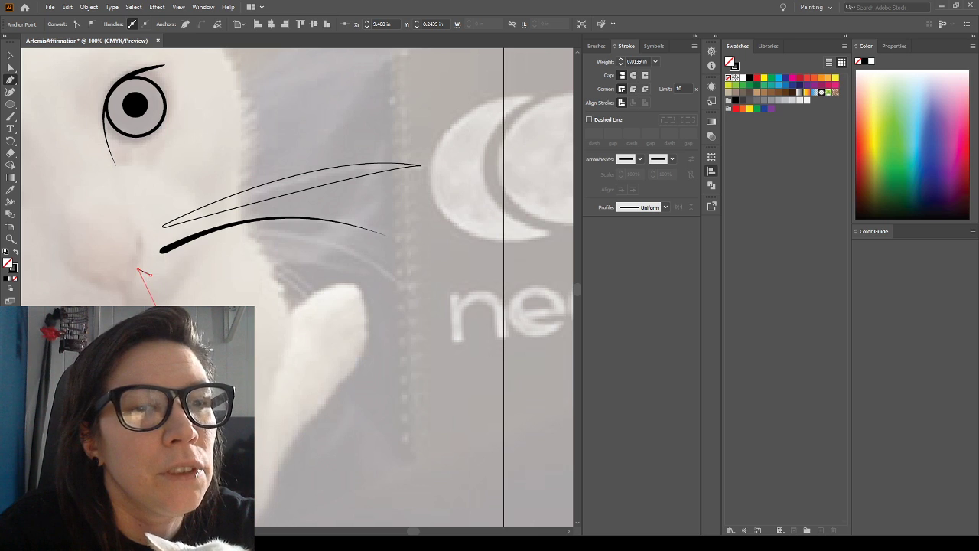
left_click(148, 300)
left_click(151, 275)
left_click(11, 58)
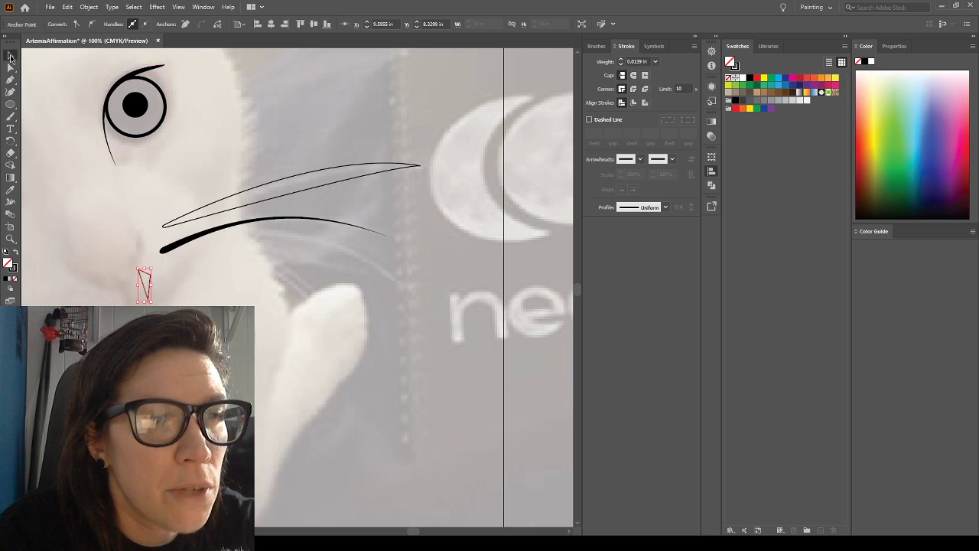
left_click_drag(169, 310, 118, 270)
key("Delete")
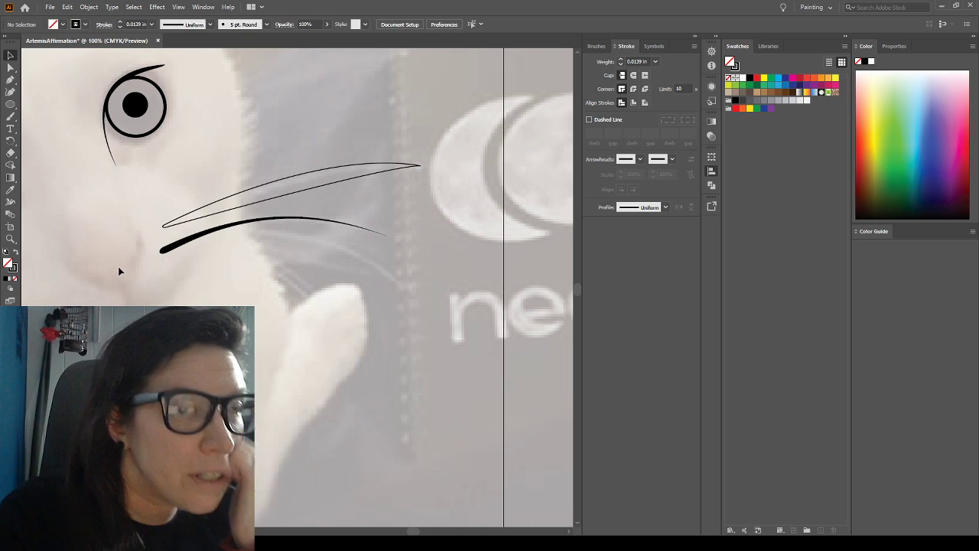
Delete the wide upper whisker outline and redraw it as a thinner closed, tapered curve about 4 in wide along the photo's upper whisker
left_click(165, 231)
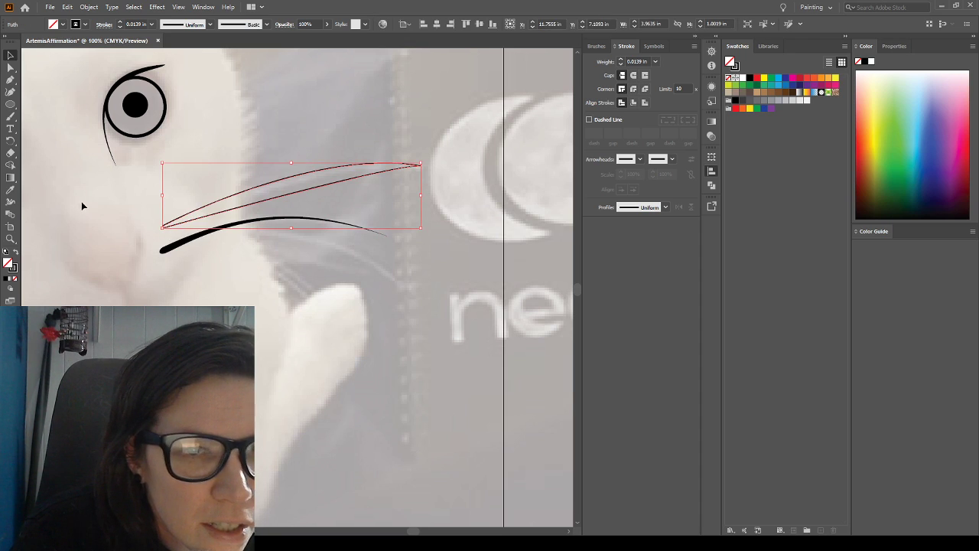
key("Delete")
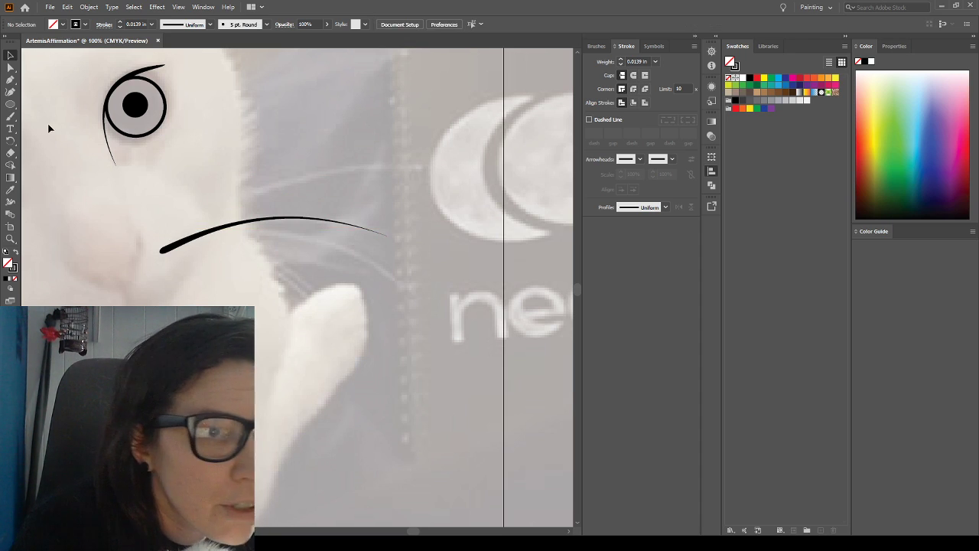
left_click(159, 231)
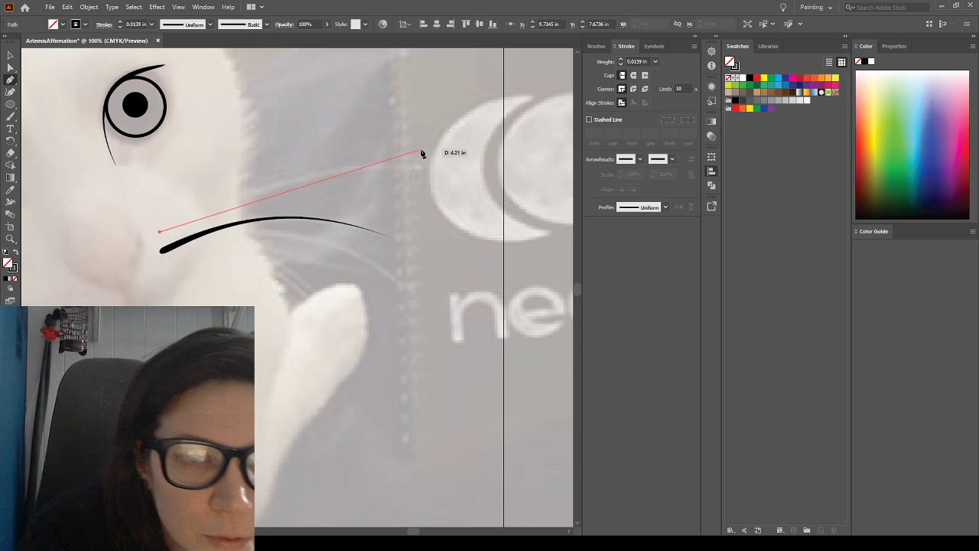
mouse_move(420, 165)
left_mouse_down()
mouse_move(463, 186)
mouse_move(566, 181)
mouse_move(514, 167)
mouse_move(396, 167)
left_mouse_up()
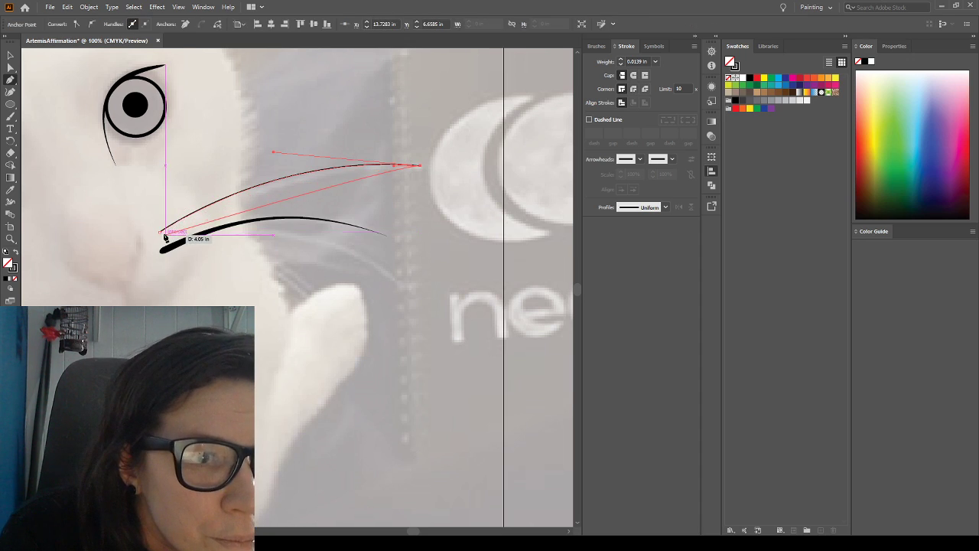
left_click_drag(162, 239, 34, 312)
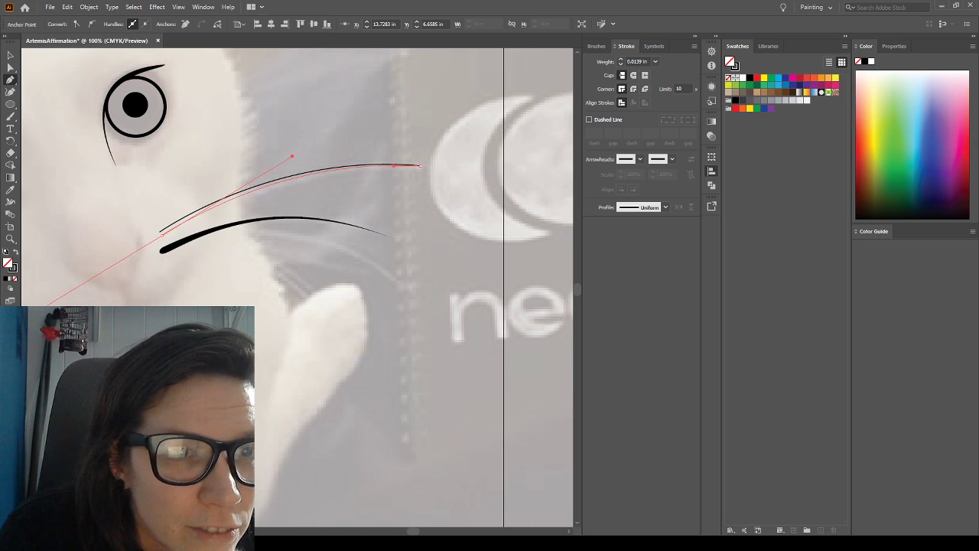
left_click_drag(34, 312, 168, 225)
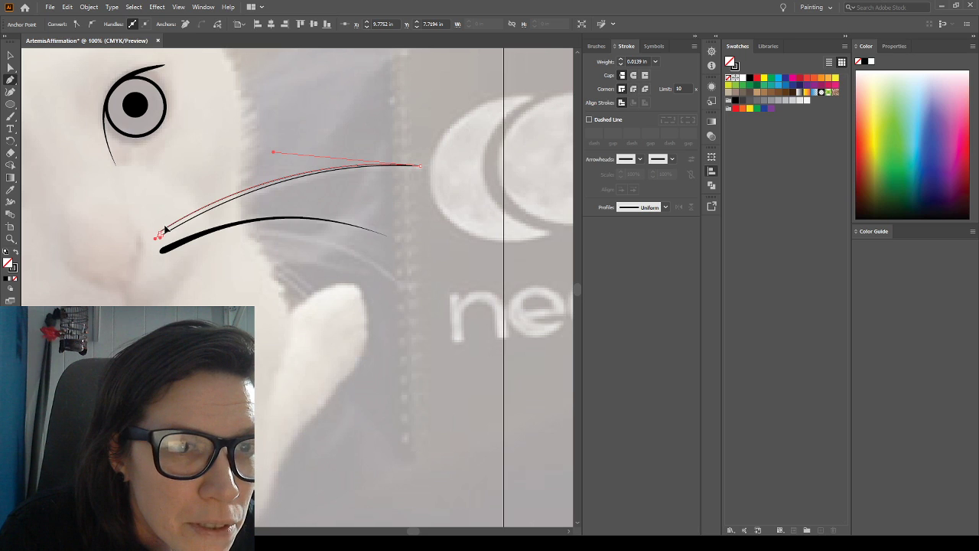
left_click_drag(165, 227, 164, 227)
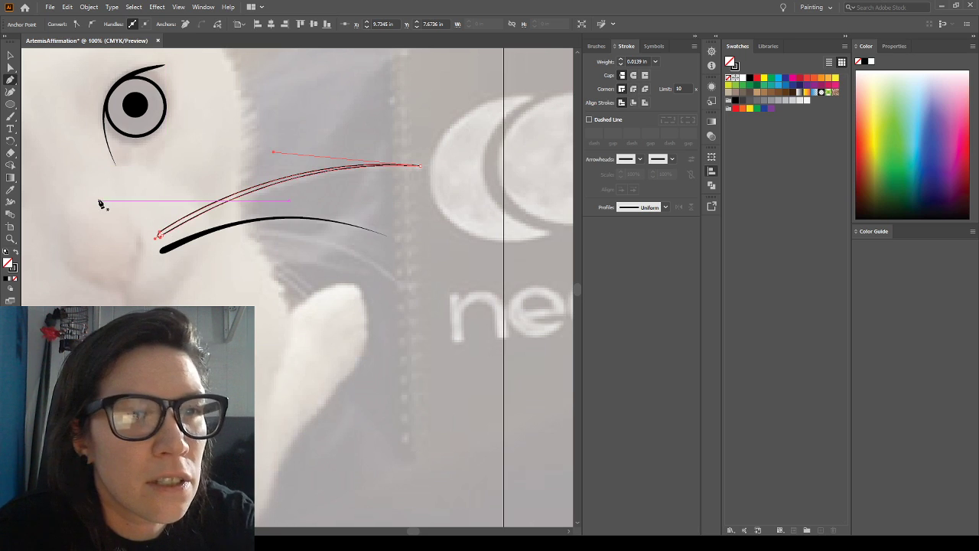
Swap the upper whisker's fill and stroke to solid black without an outline, and check the whole artboard with the photo hidden
left_click(10, 52)
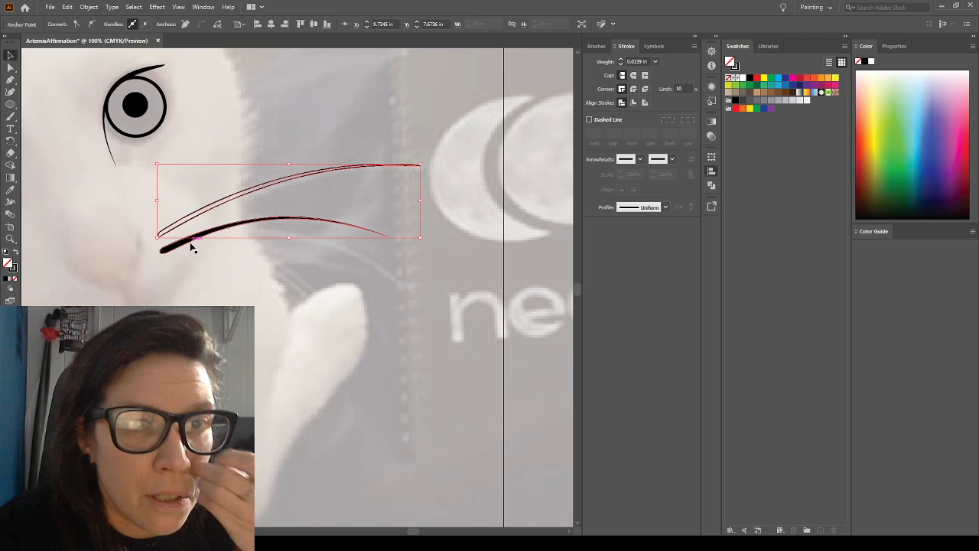
key("shift+x")
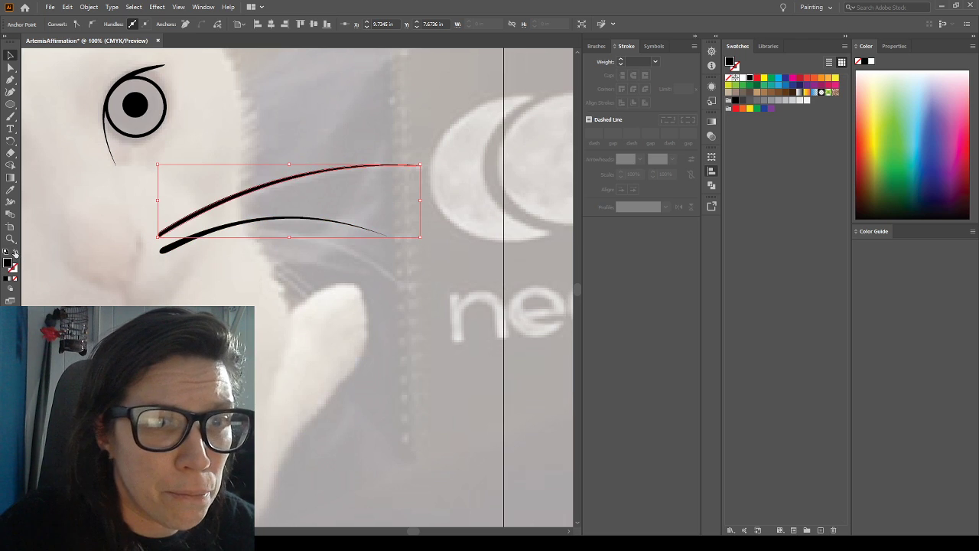
key("ctrl+shift+a")
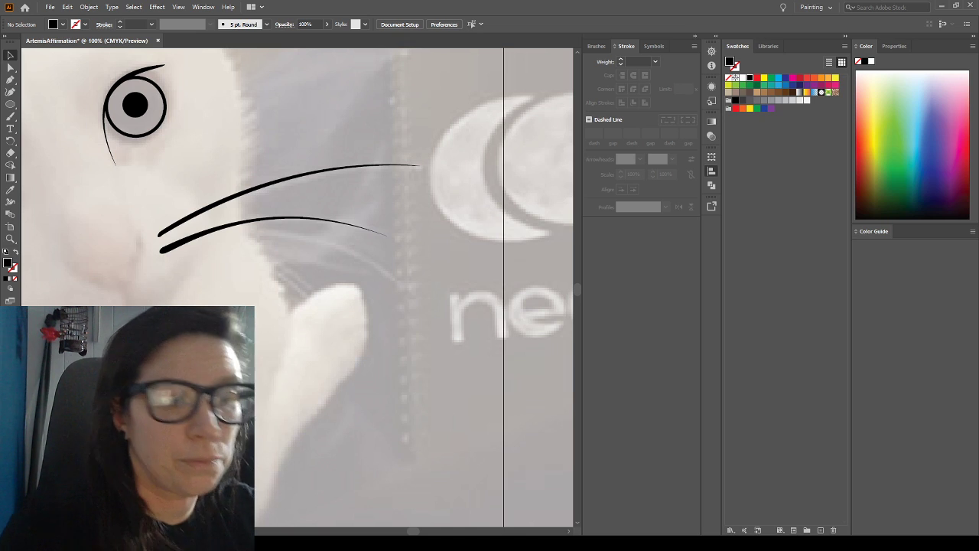
key("ctrl+0")
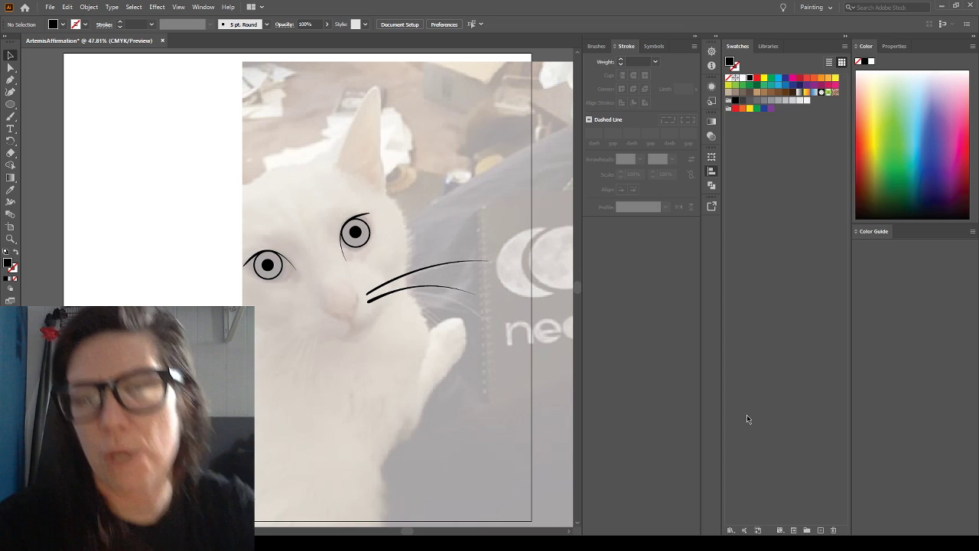
left_click(712, 301)
left_click(711, 302)
left_click(711, 301)
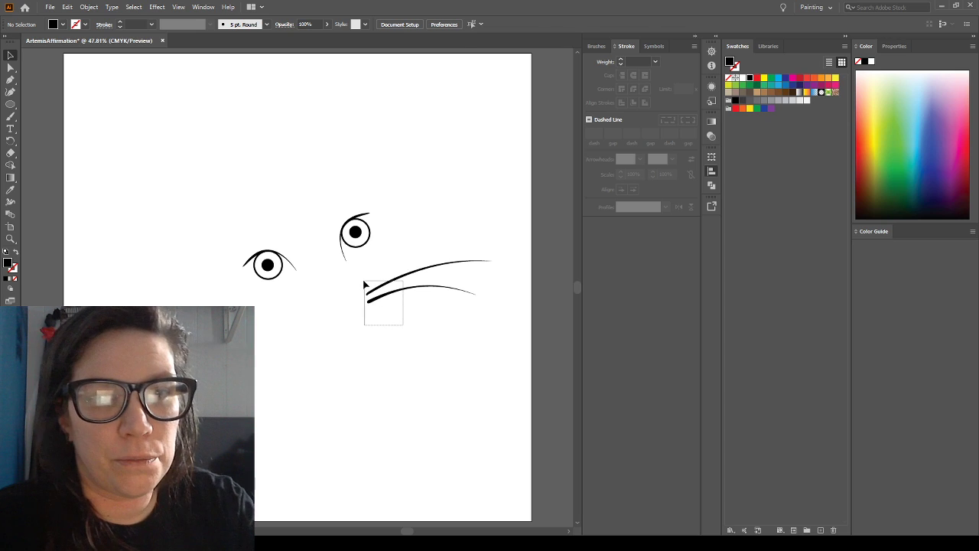
Group the two black whiskers and duplicate the group
left_click_drag(365, 284, 364, 285)
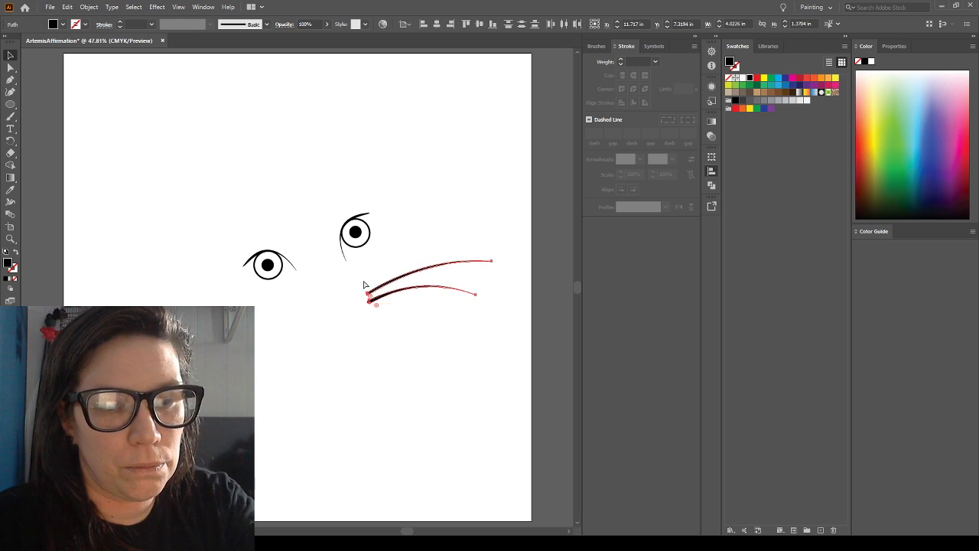
key("ctrl+g")
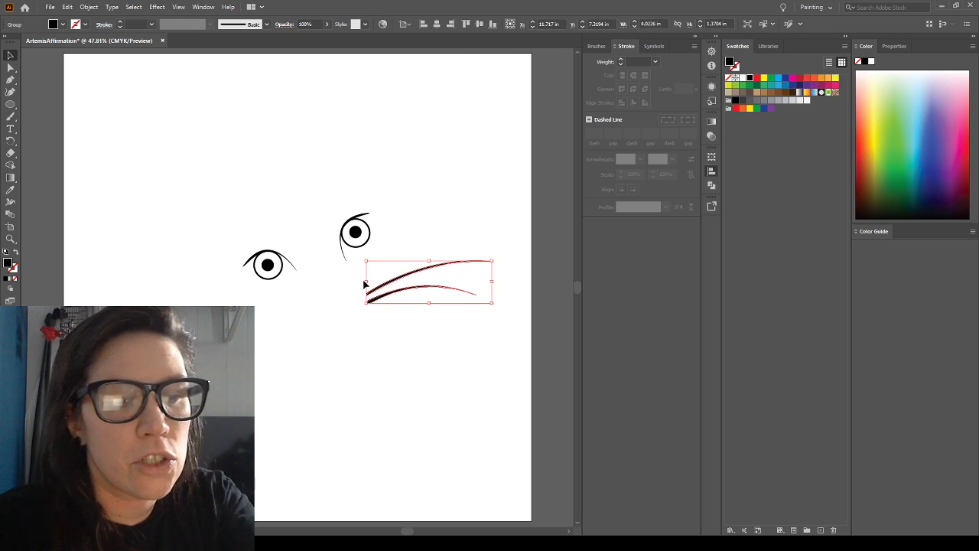
key("ctrl+c")
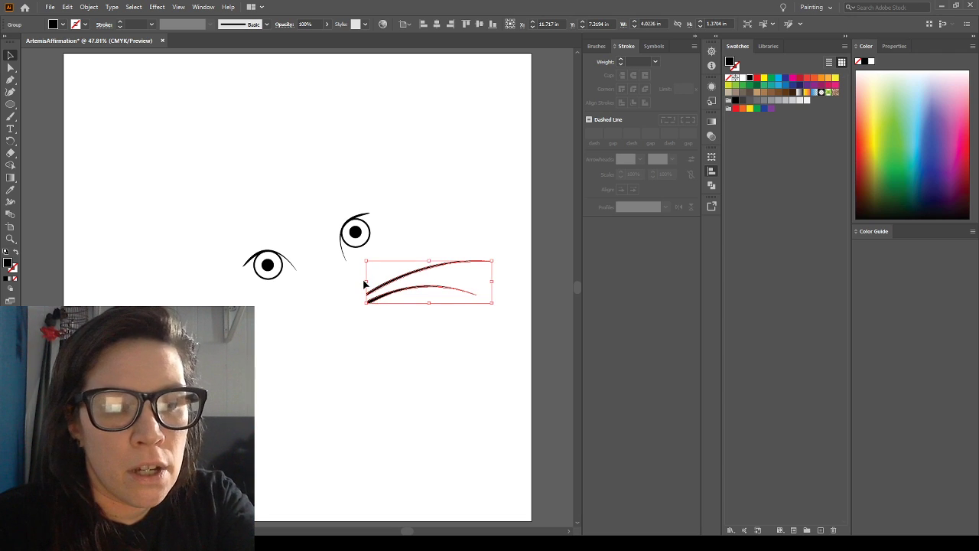
key("ctrl+v")
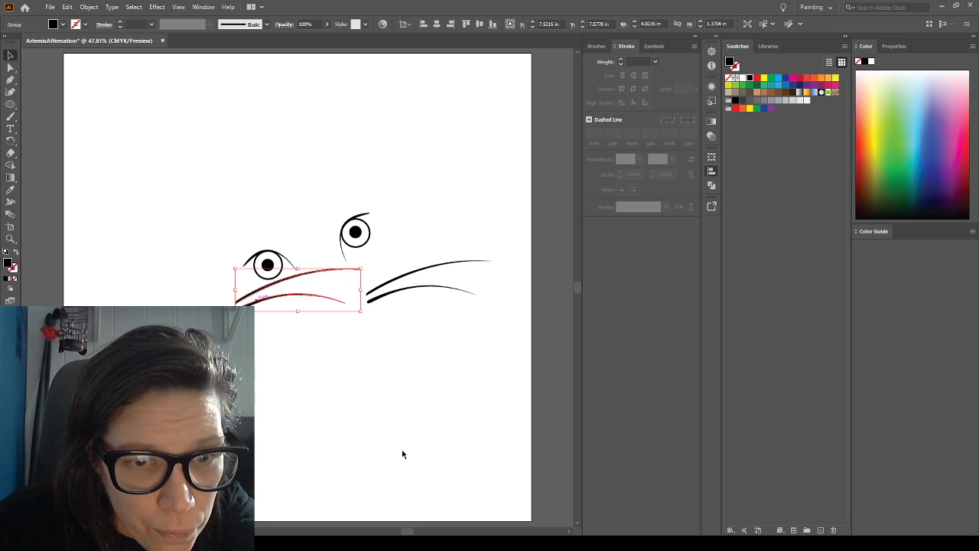
Mirror the copied whisker group horizontally and move it to the opposite side of the muzzle, below the left-hand eye
left_click(79, 171)
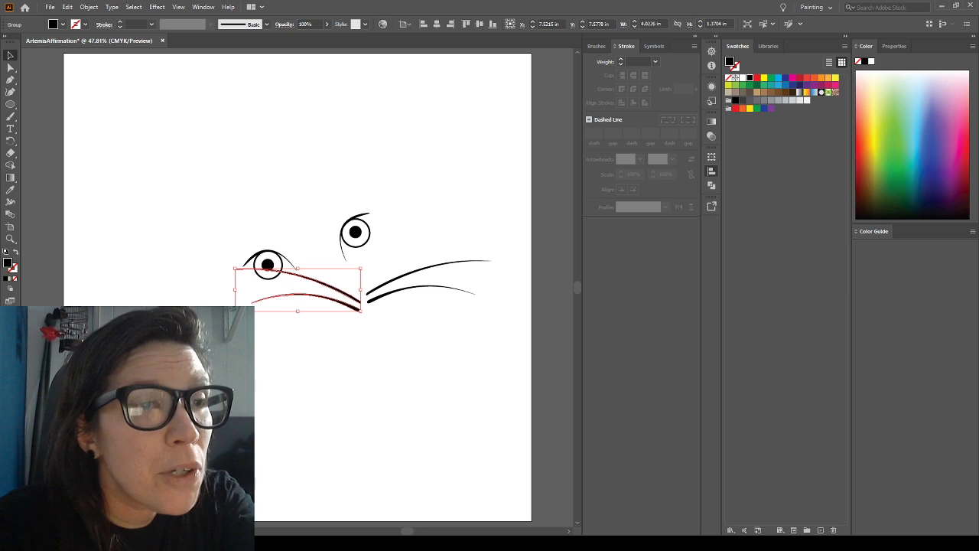
left_click(11, 54)
left_click(343, 347)
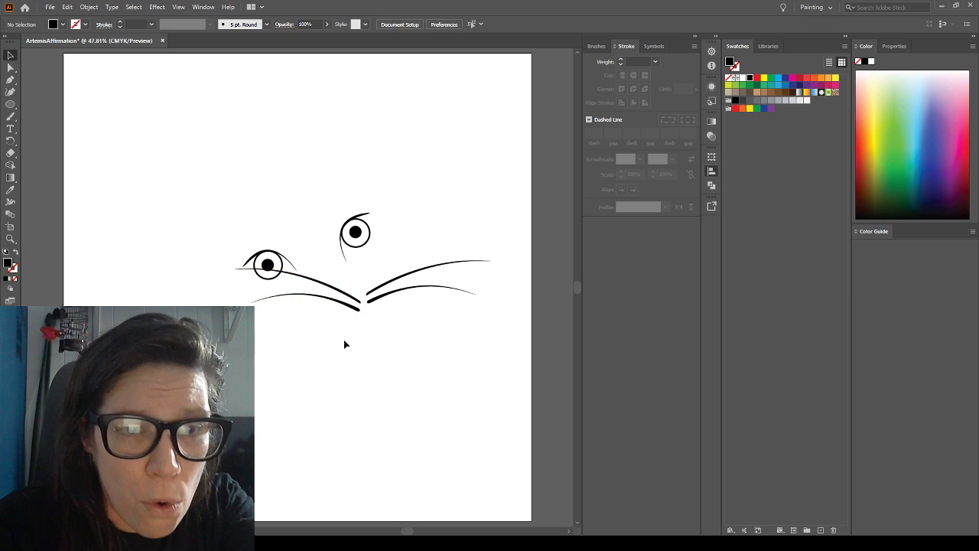
left_click_drag(346, 309, 279, 325)
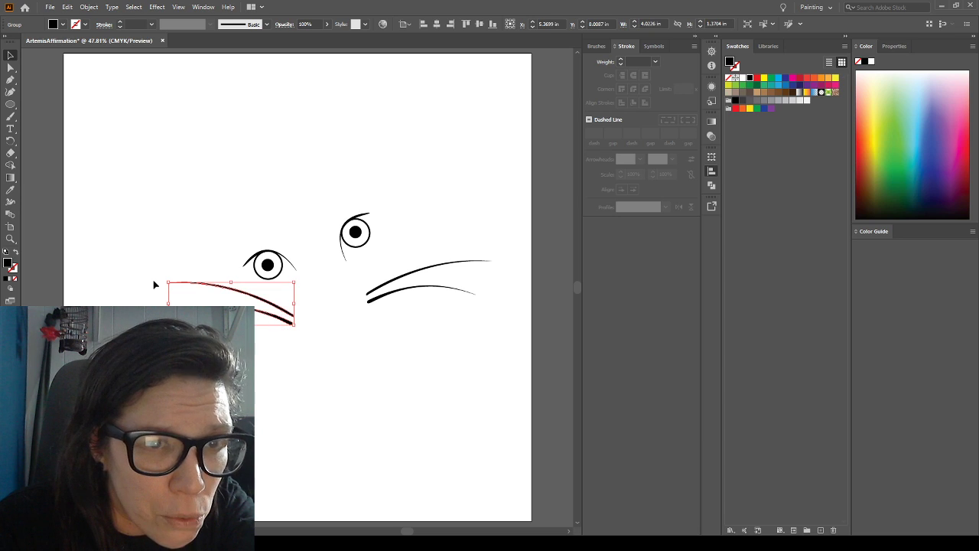
Rotate the mirrored whisker group counterclockwise so its outer ends drop, and move it closer to the muzzle
left_click_drag(165, 280, 162, 307)
left_click_drag(245, 295, 267, 305)
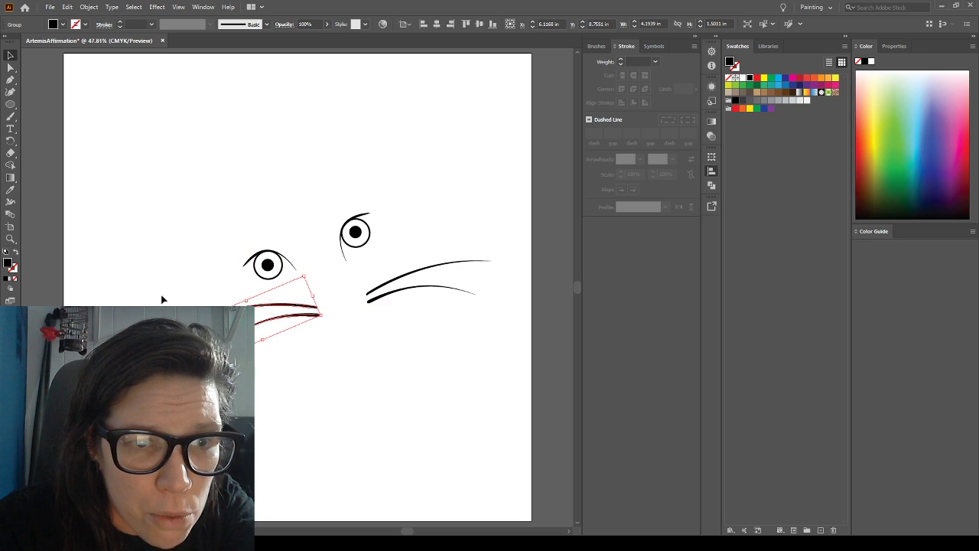
left_click(129, 272)
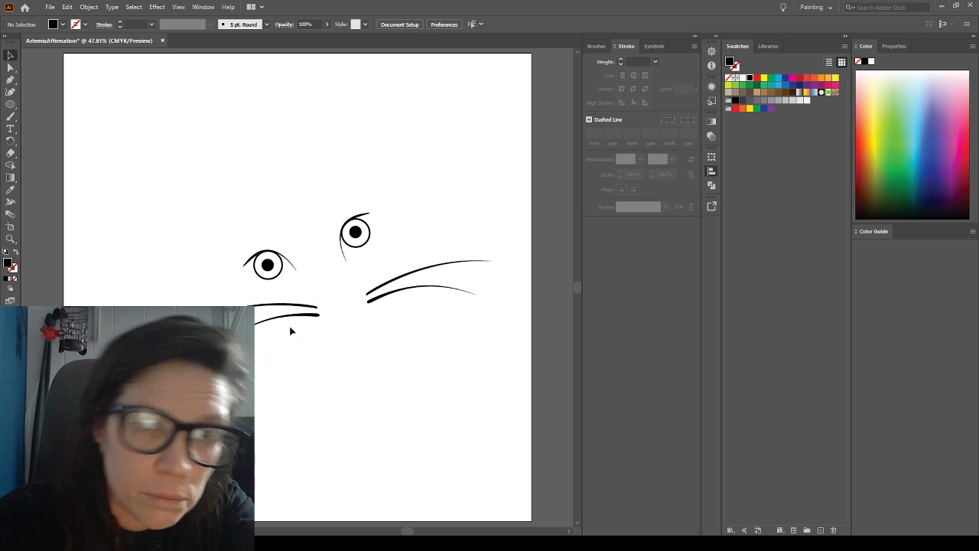
Tilt the mirrored whisker group more steeply downward and shift it inward toward the opposite whiskers
left_click(316, 320)
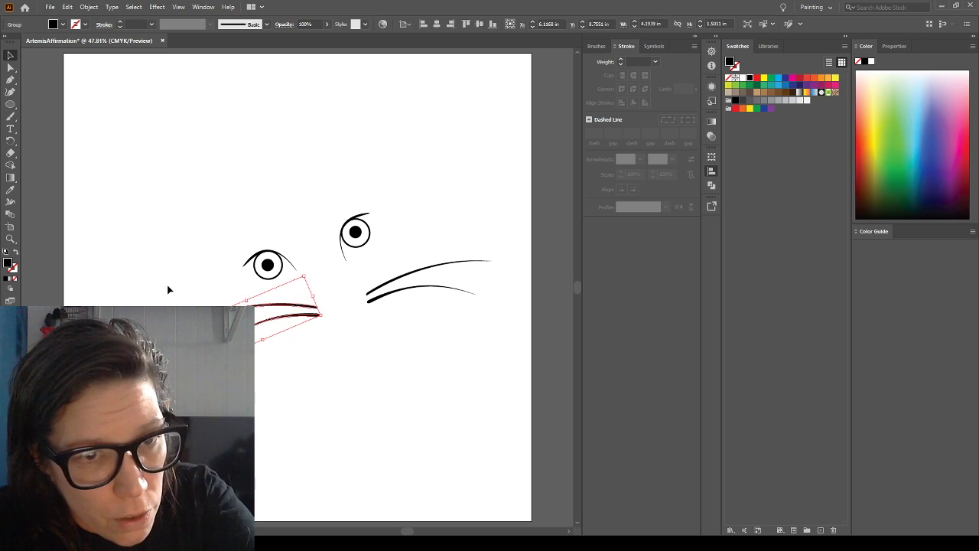
left_click(304, 269)
left_click(319, 314)
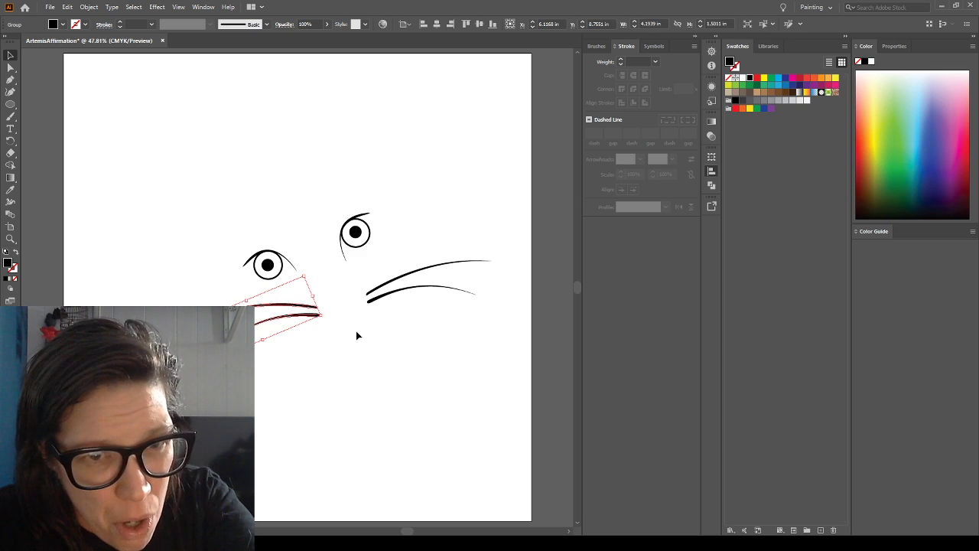
mouse_move(326, 315)
left_mouse_down()
mouse_move(326, 307)
mouse_move(311, 327)
left_mouse_up()
left_click_drag(319, 278, 314, 276)
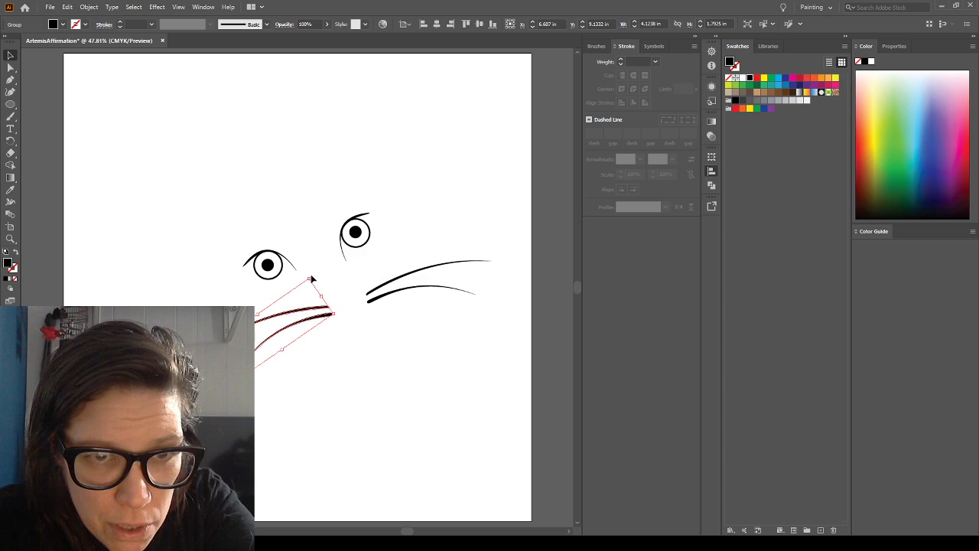
left_click(310, 235)
left_click_drag(303, 323, 309, 329)
left_click(299, 208)
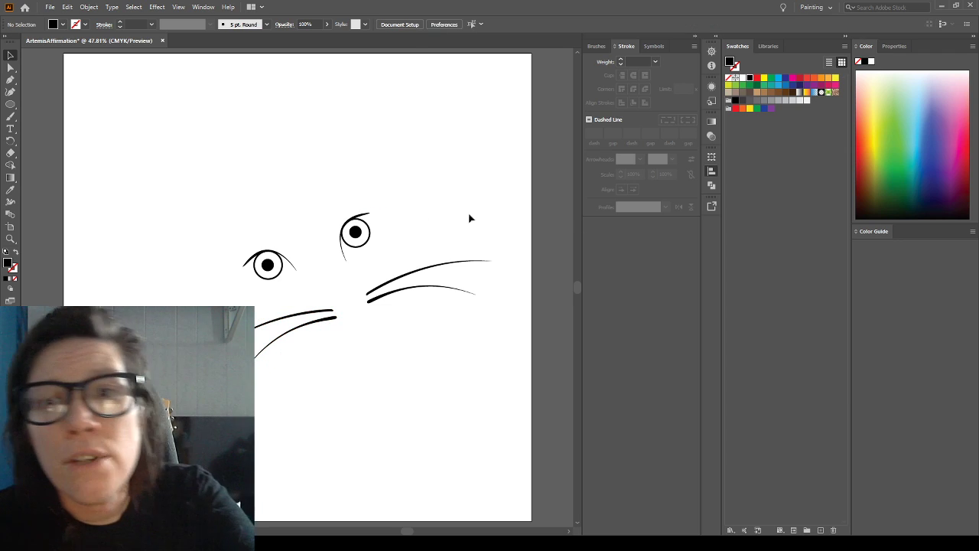
Show the cat photo again and fit the mirrored whisker group to the muzzle by moving, rotating and nudging it slightly outward and down
key("ctrl+shift+w")
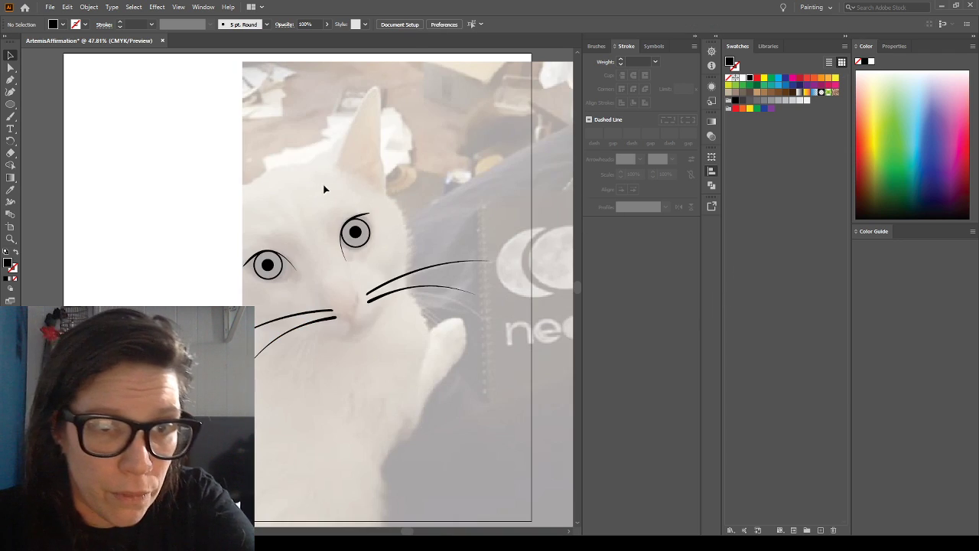
mouse_move(301, 316)
left_mouse_down()
mouse_move(302, 332)
mouse_move(295, 325)
left_mouse_up()
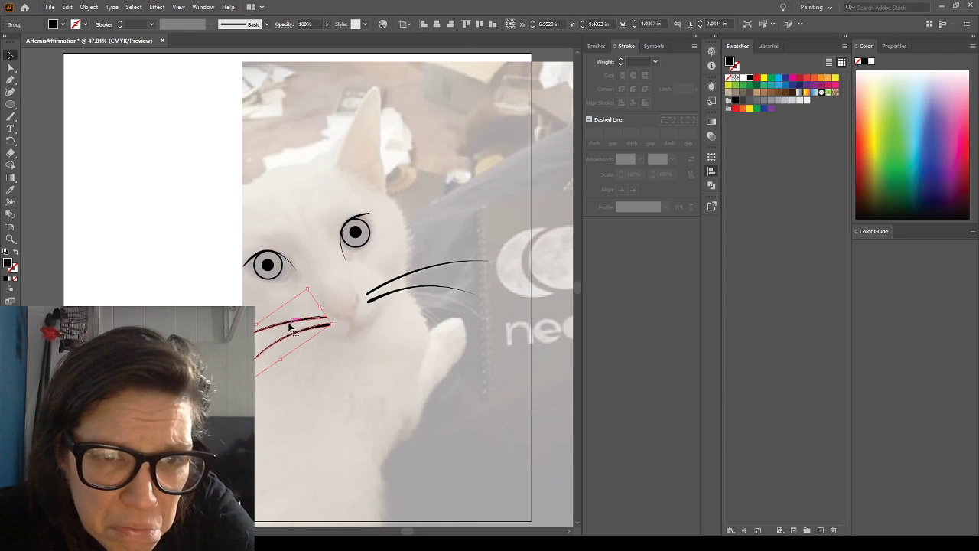
left_click_drag(310, 283, 304, 327)
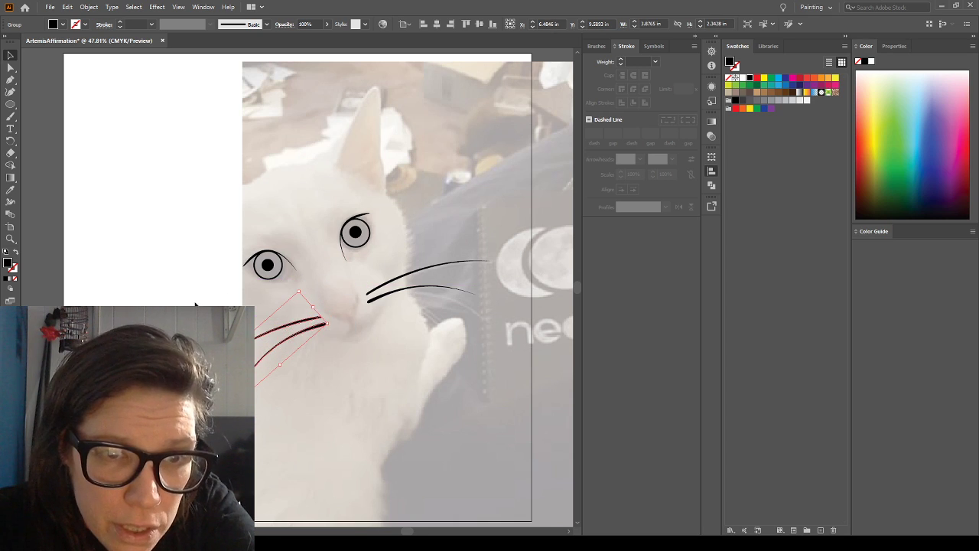
key("Left")
key("Left")
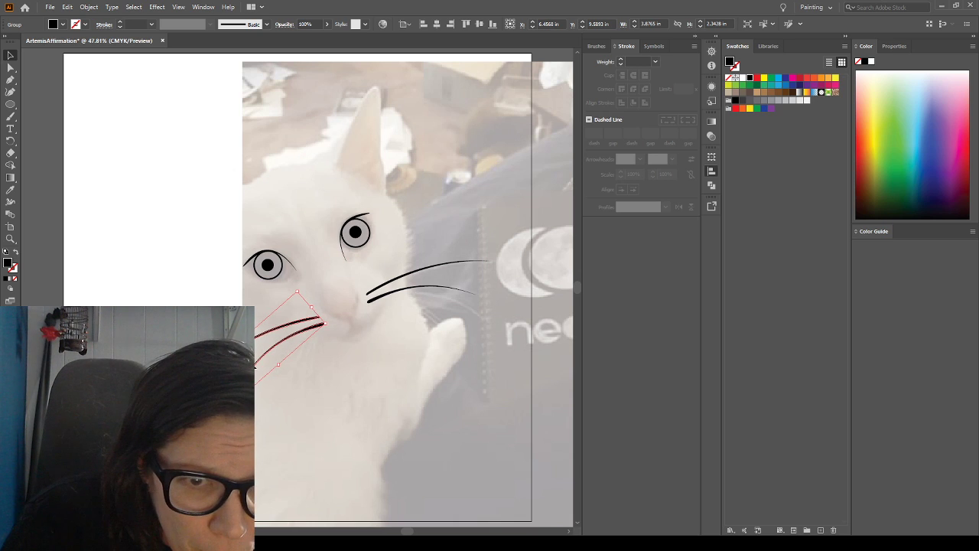
key("Left")
key("Left")
key("Left")
key("Down")
key("Down")
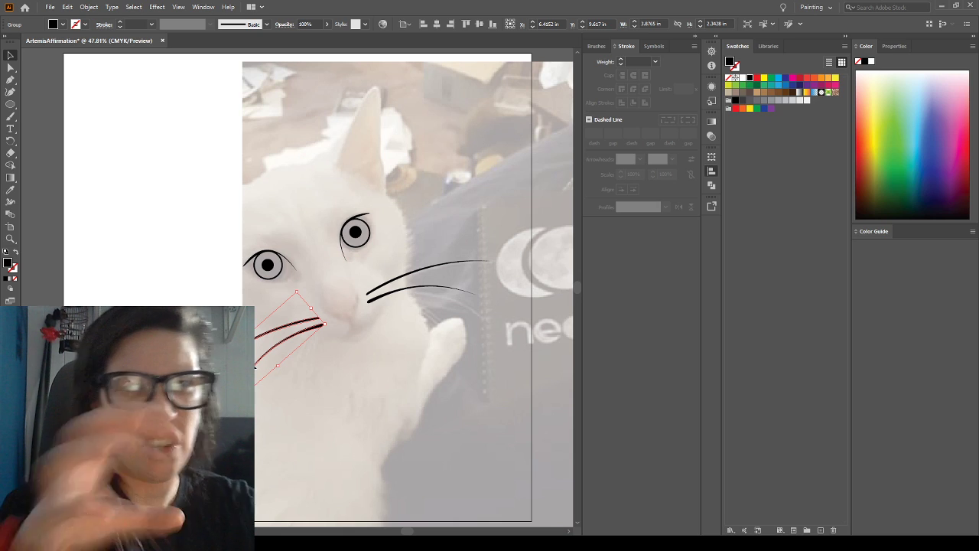
left_click(76, 301)
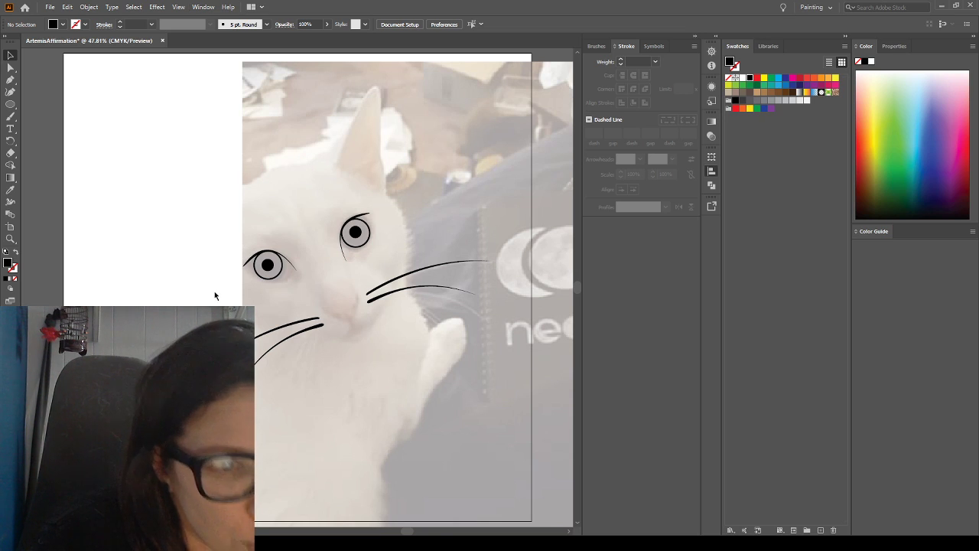
Show the grid and rulers, and add a horizontal guide about 0.9 in above the artboard
key("ctrl+apostrophe")
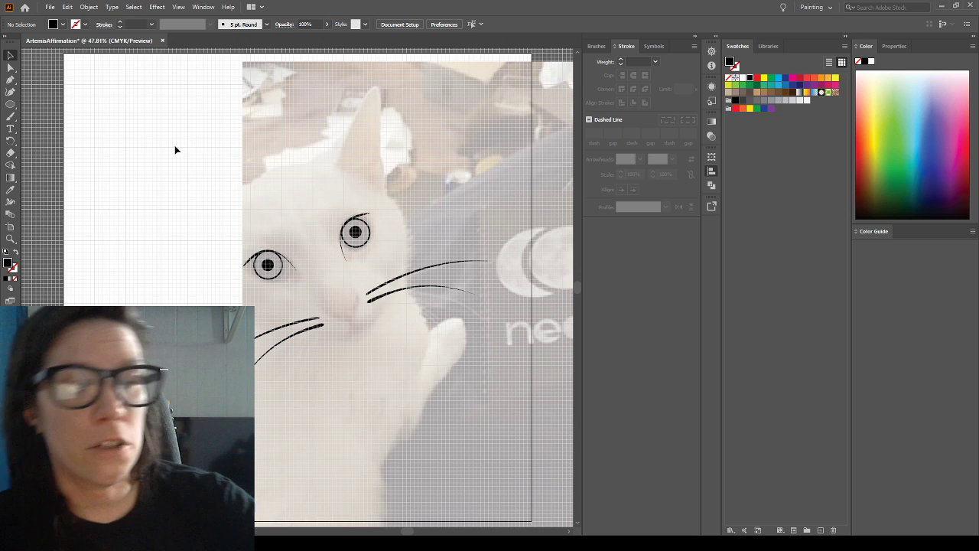
key("ctrl+r")
left_click_drag(344, 55, 352, 74)
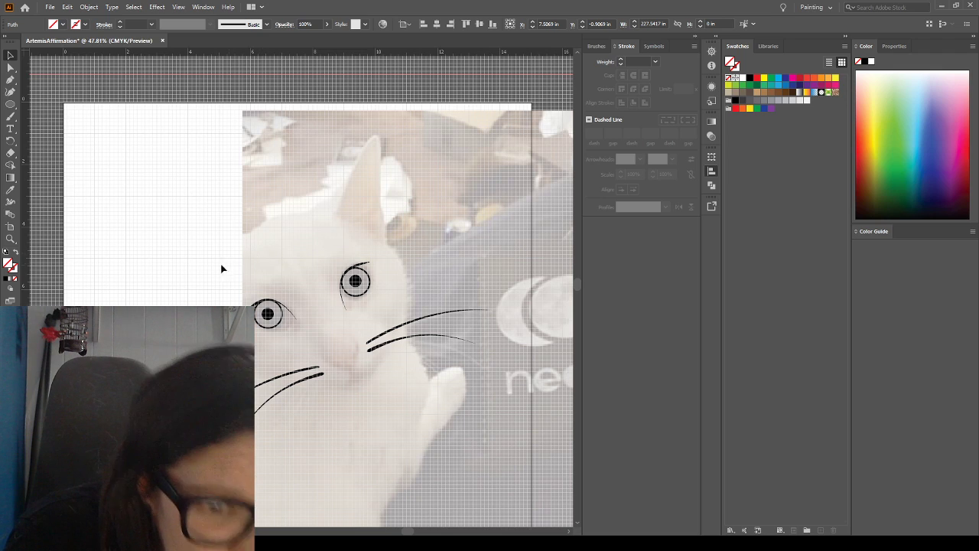
Paint two short curved nostril strokes on the cat's nose with the Paintbrush, and check them with the photo hidden
left_click(11, 117)
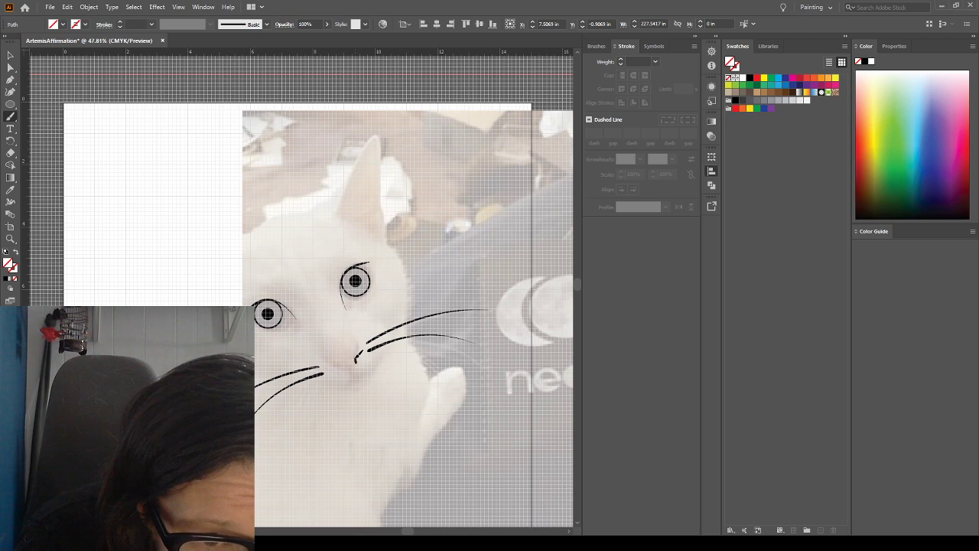
left_click_drag(365, 345, 356, 363)
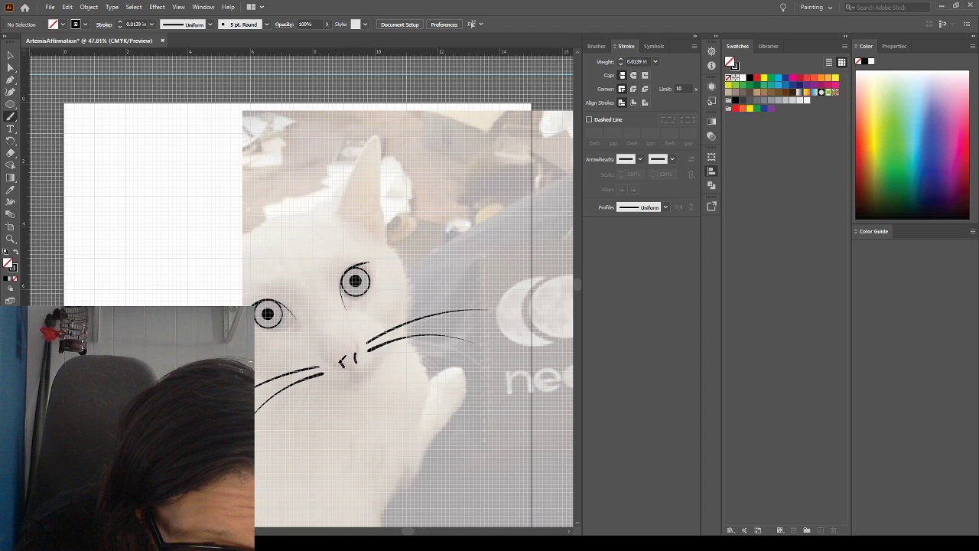
left_click_drag(338, 361, 338, 361)
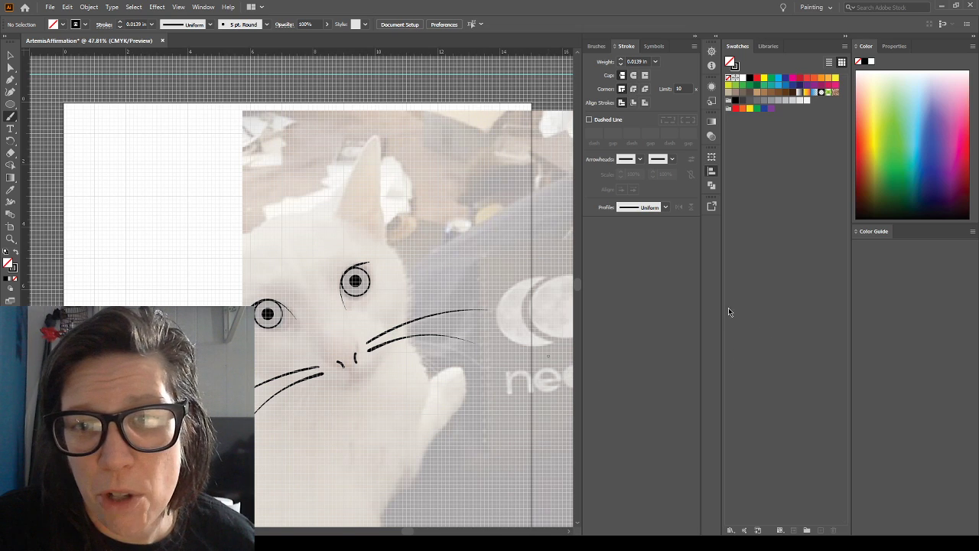
key("ctrl+shift+w")
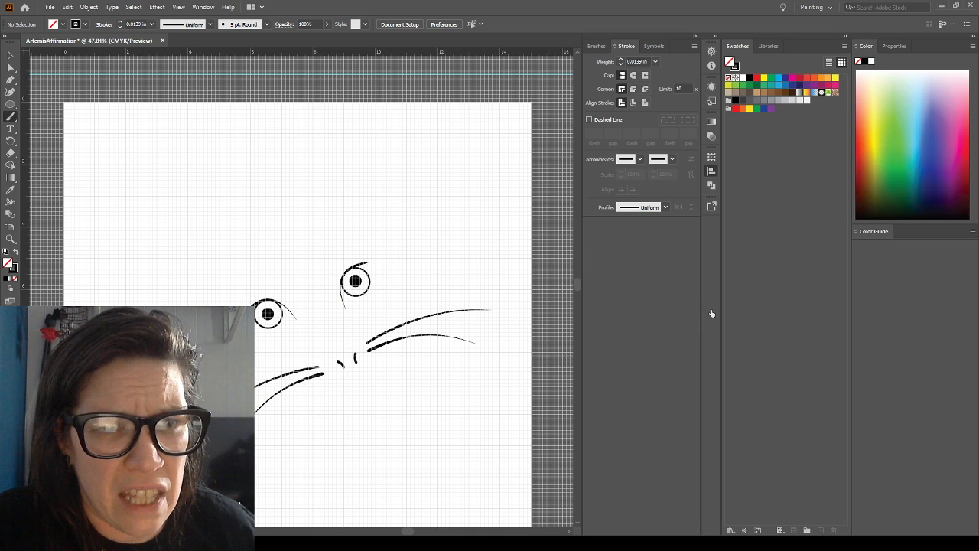
key("ctrl+shift+w")
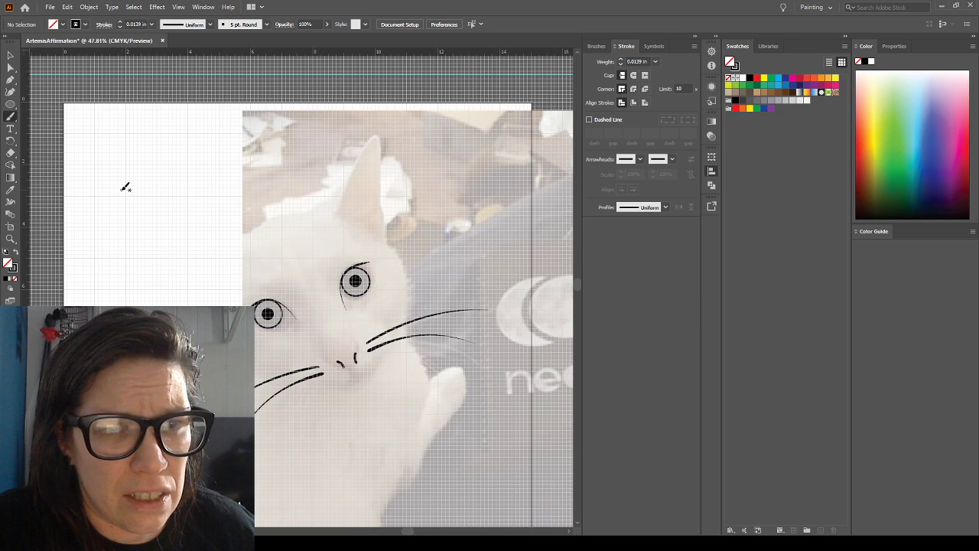
Thicken the crescent eyelids of both eyes by giving each a 0.125 in black stroke
left_click(10, 55)
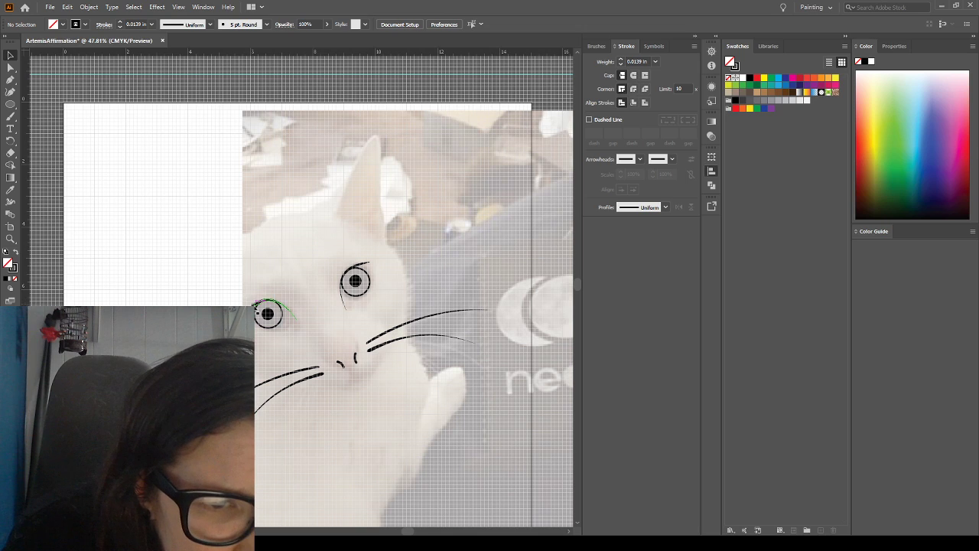
left_click(263, 300)
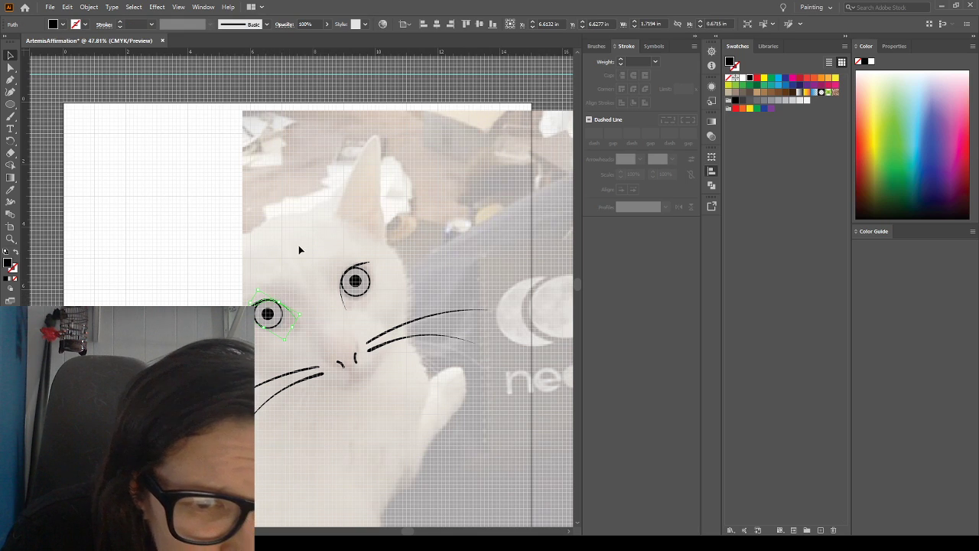
left_click(621, 62)
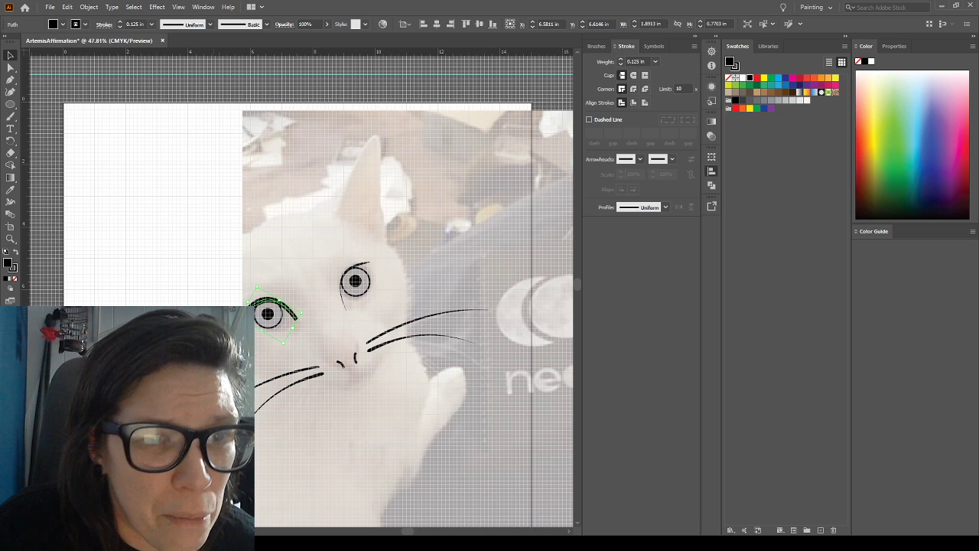
key("ctrl+shift+a")
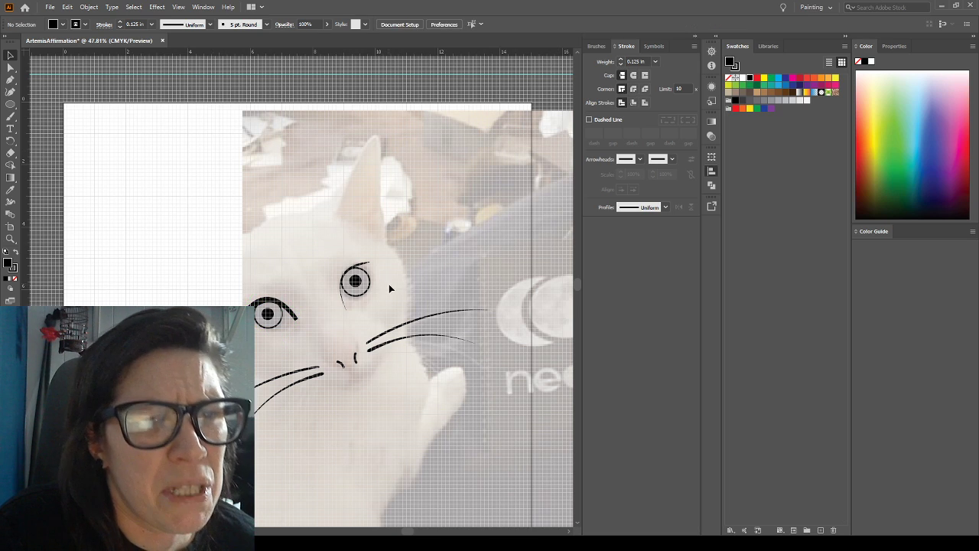
left_click(350, 280)
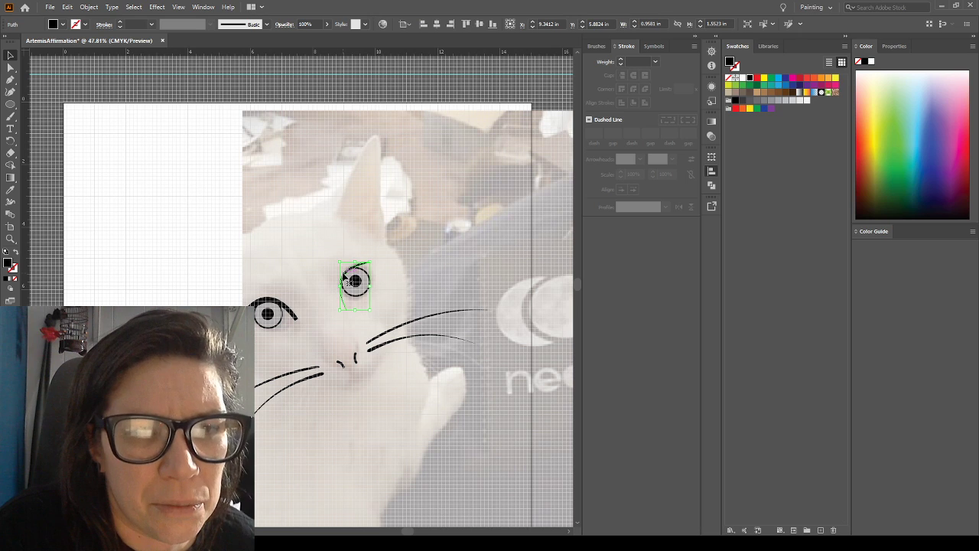
left_click(620, 61)
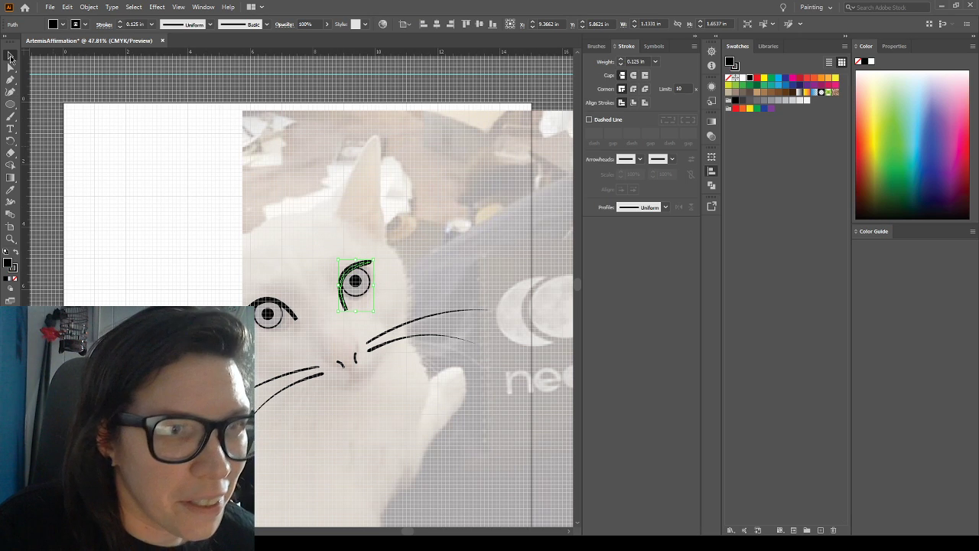
left_click(178, 188)
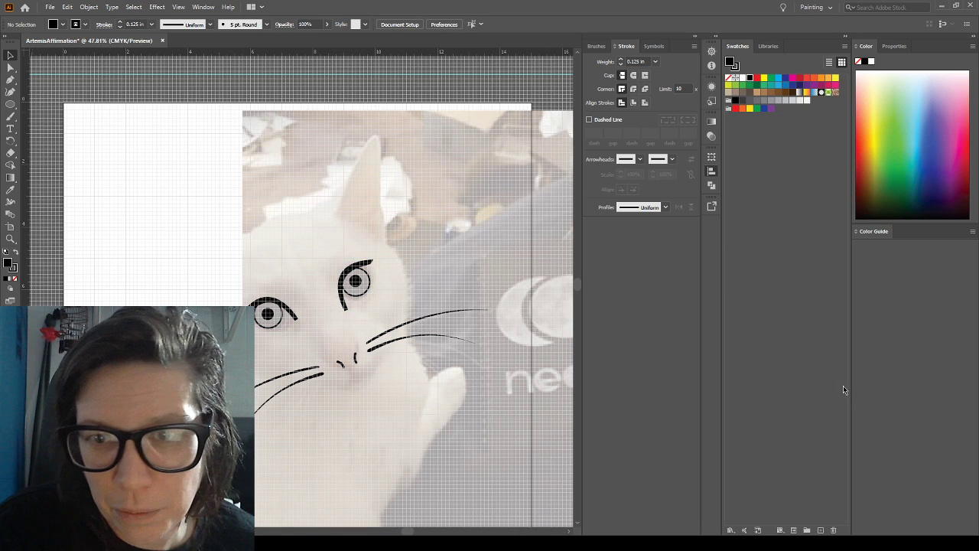
Hide the photo and the grid, and move the horizontal guide to about 3.5 in below the artboard's upper edge
left_click(709, 314)
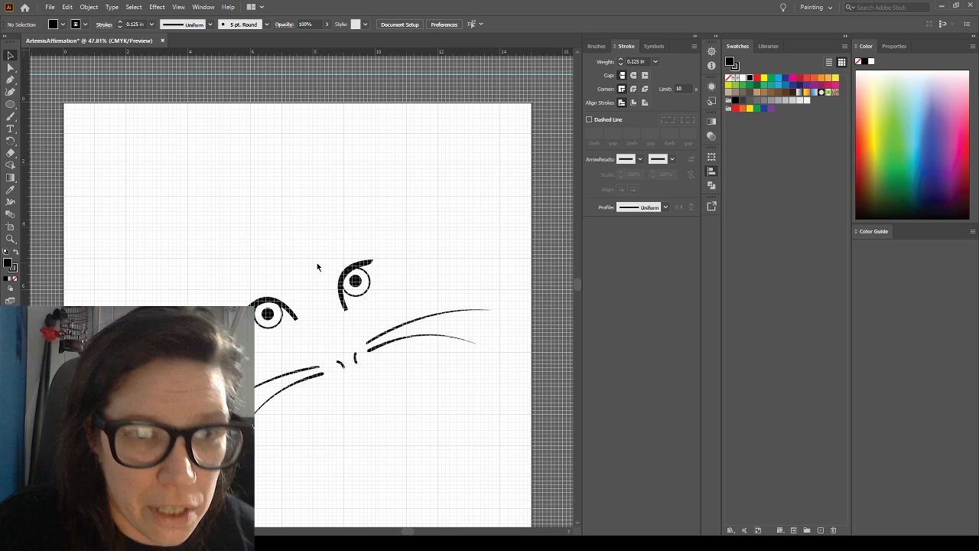
key("ctrl+apostrophe")
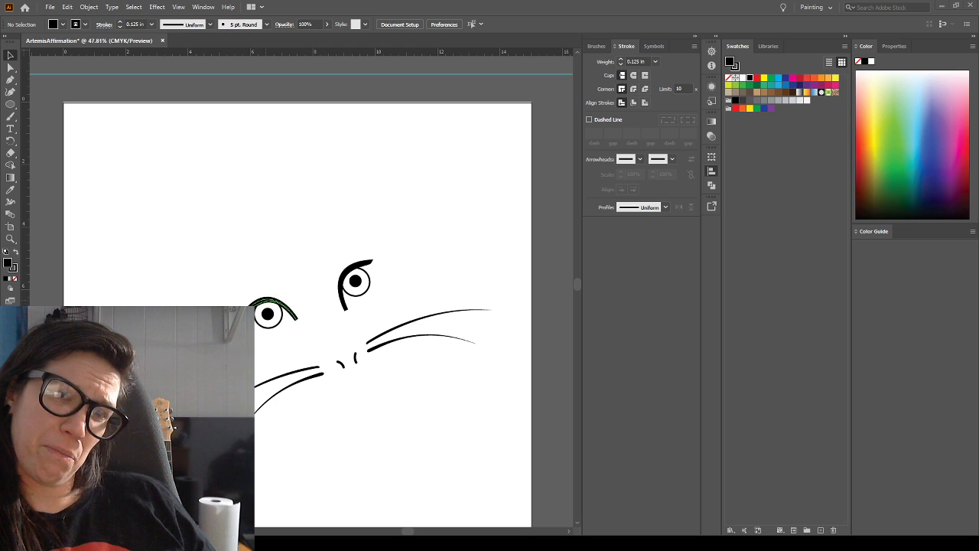
left_click_drag(274, 62, 285, 210)
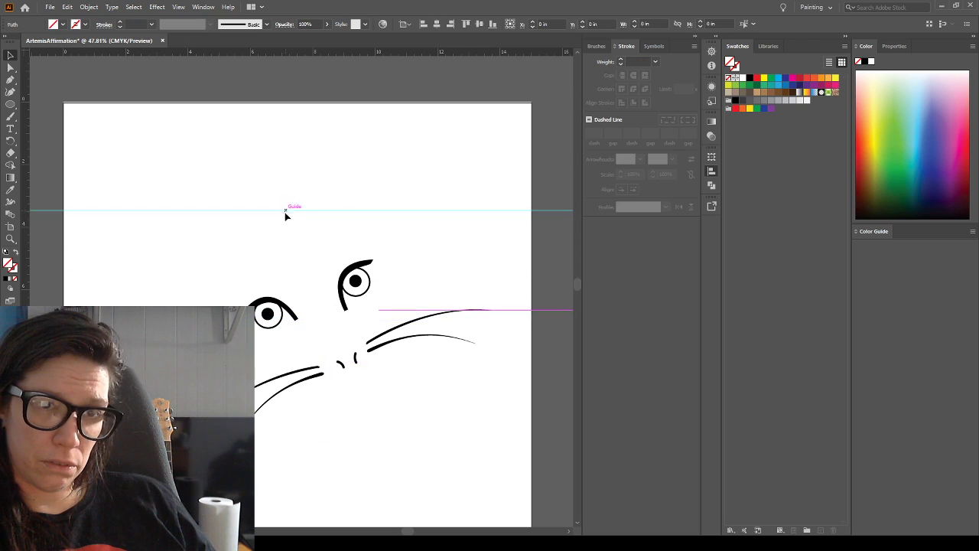
left_click(270, 315)
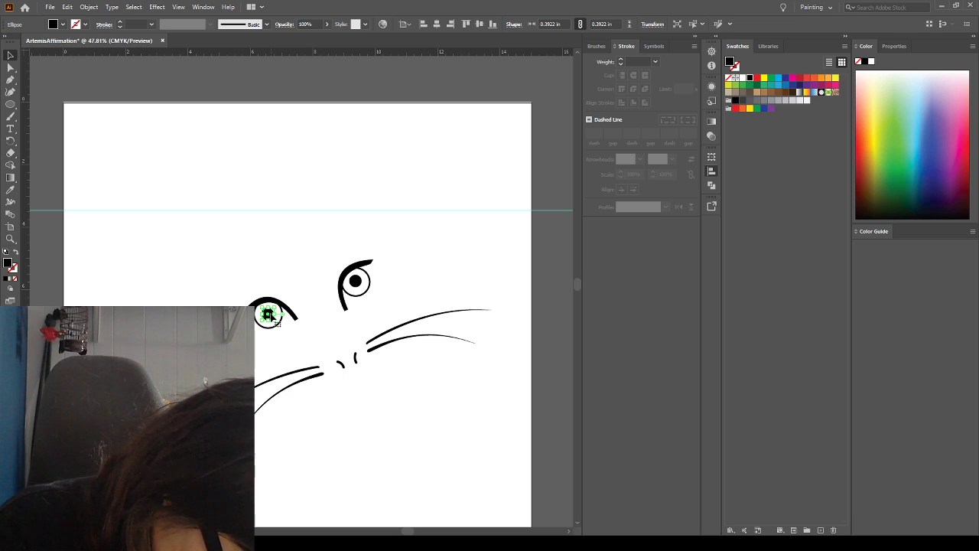
double_click(269, 315)
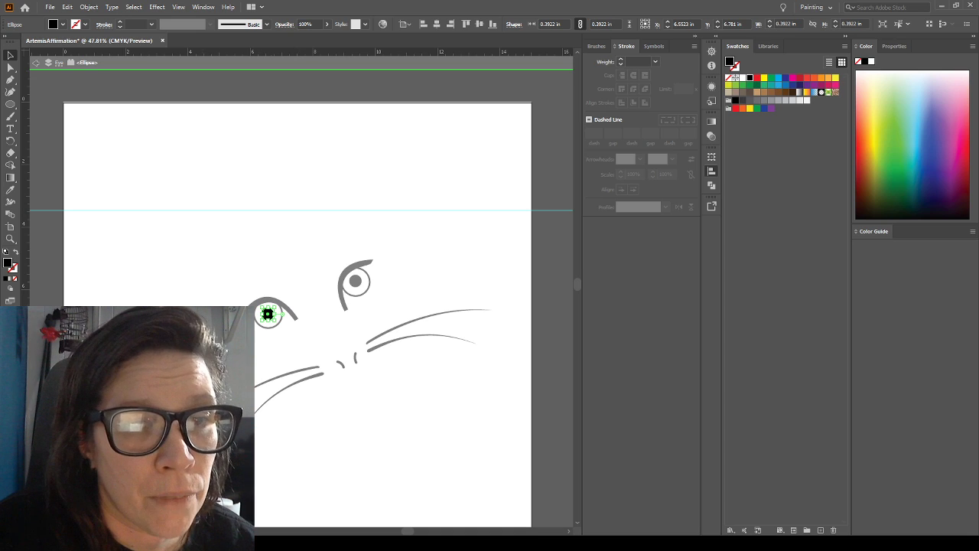
left_click(299, 393)
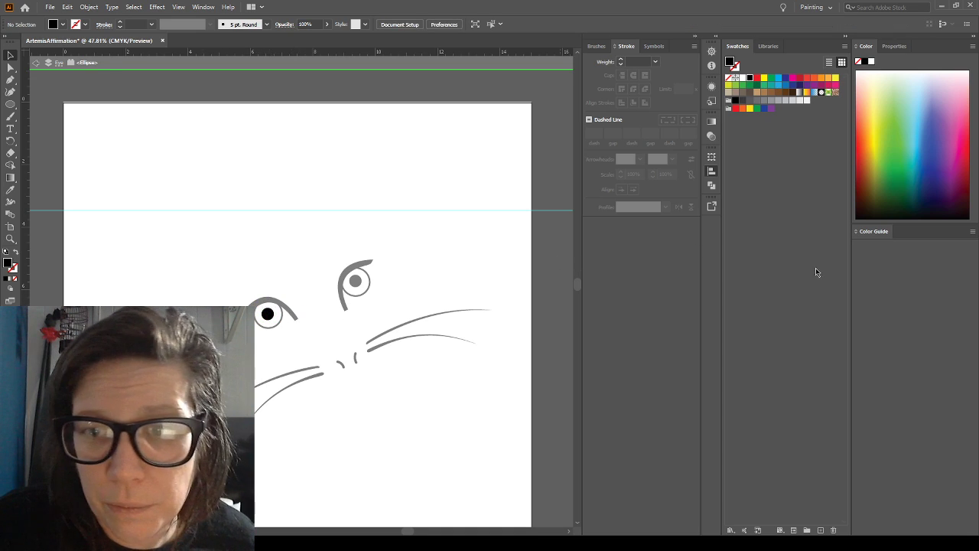
double_click(431, 426)
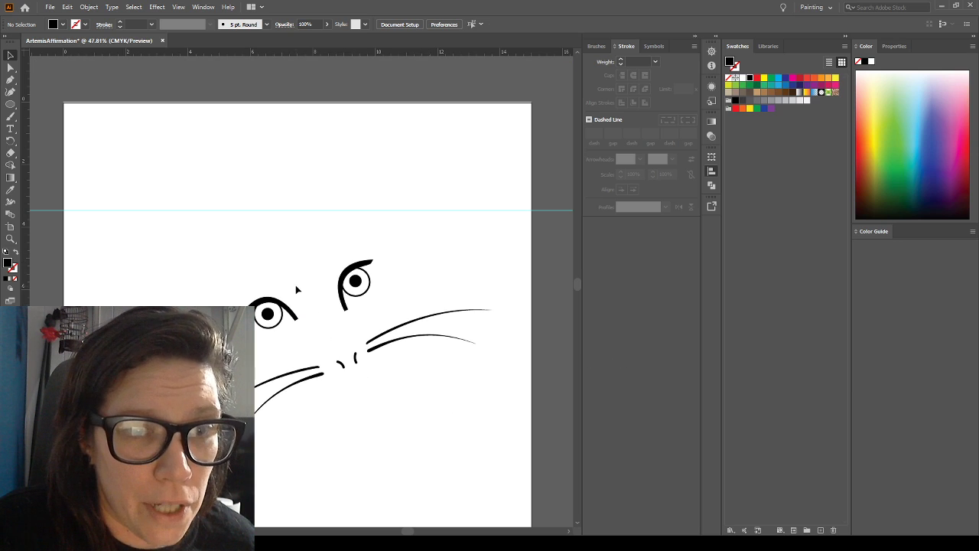
Rotate the left-hand eye's crescent eyelid slightly clockwise around the eye
left_click(287, 310)
left_click(290, 312)
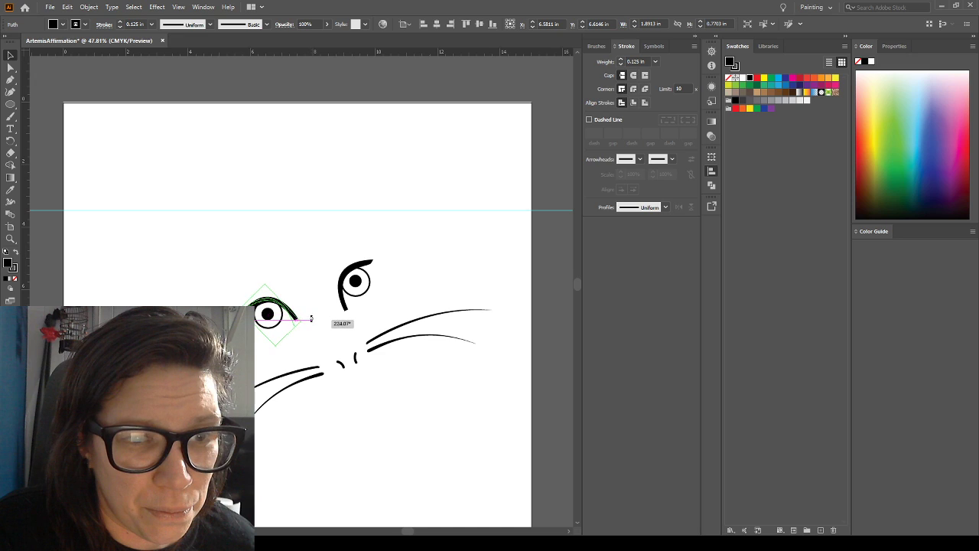
left_click(290, 265)
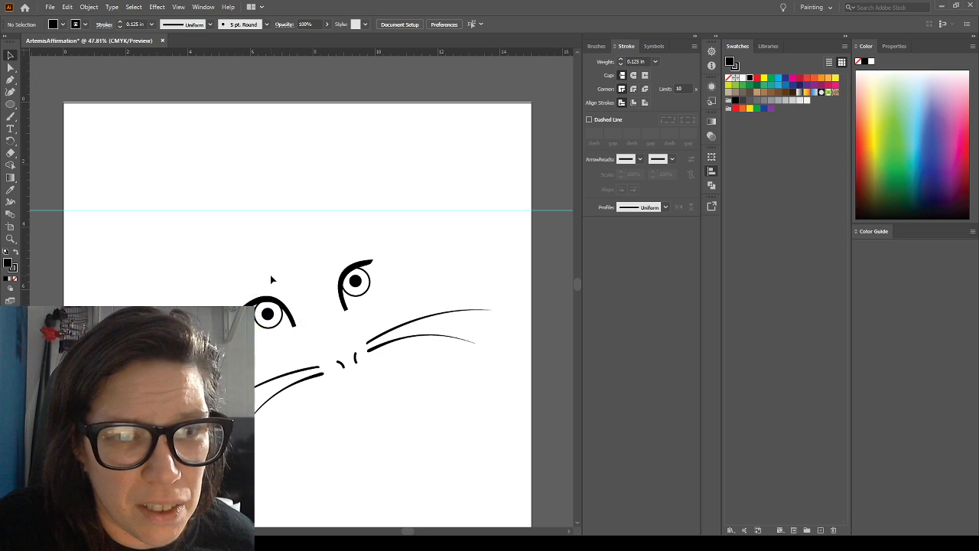
Nudge the left-hand eye's crescent eyelid slightly so that it sits closely over the outlined eye
key("Right")
key("Right")
key("Down")
key("Left")
key("Left")
key("Left")
key("Left")
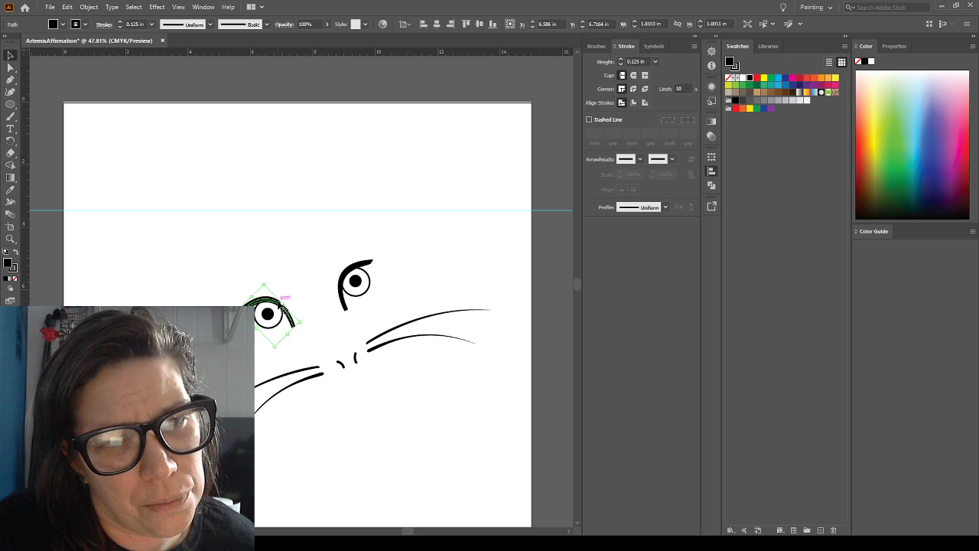
left_click(277, 257)
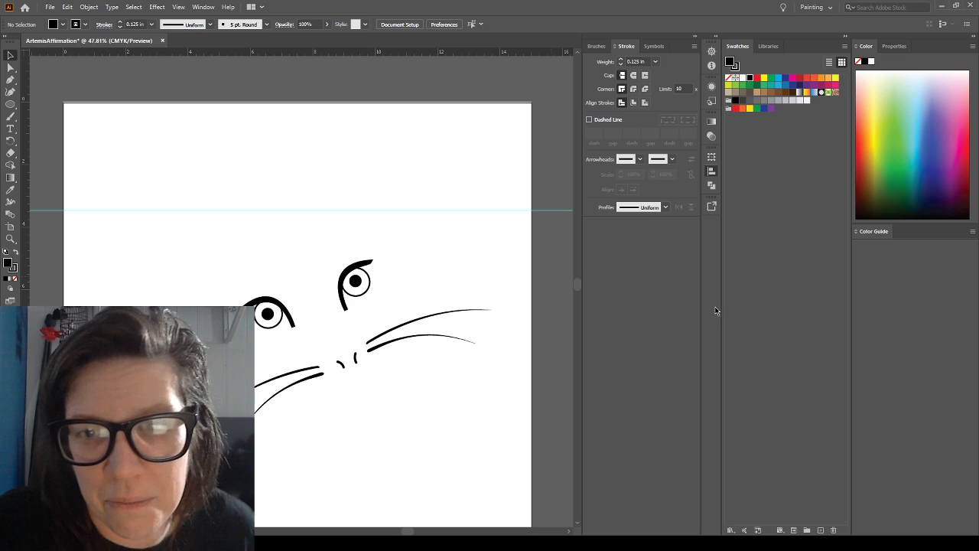
Show the cat photo again and delete both nostril strokes from the nose
key("ctrl+shift+w")
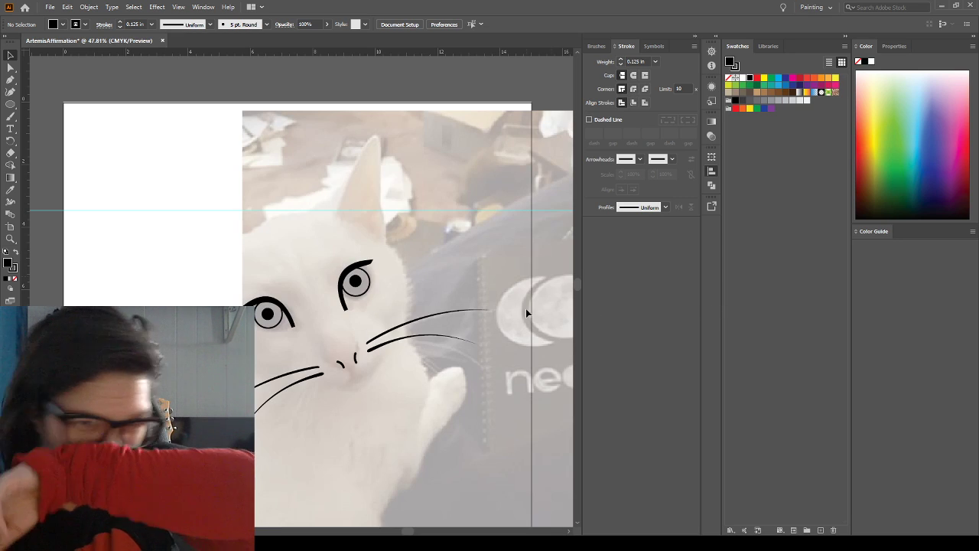
left_click_drag(360, 386, 334, 352)
key("Delete")
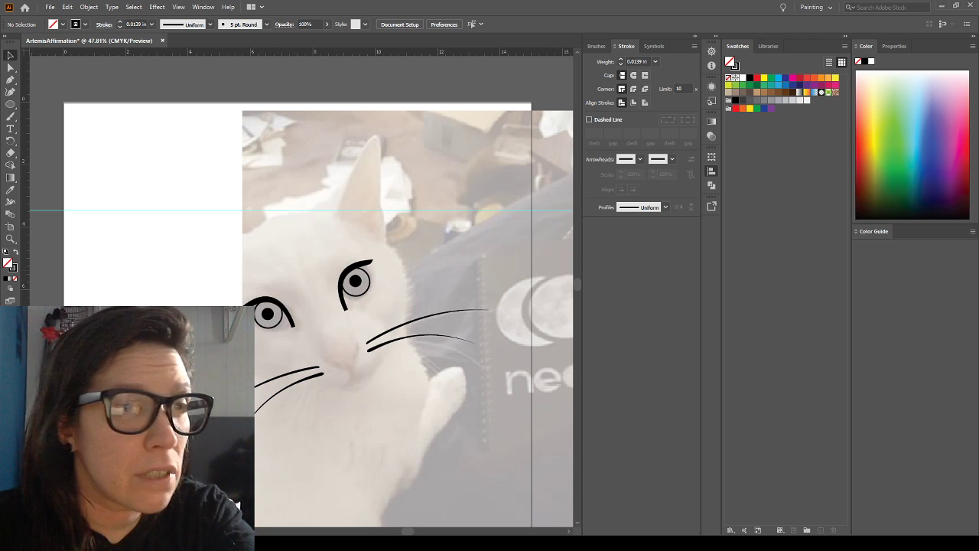
Hide the artwork of both eyes, leaving the whiskers over the photo
left_click(11, 117)
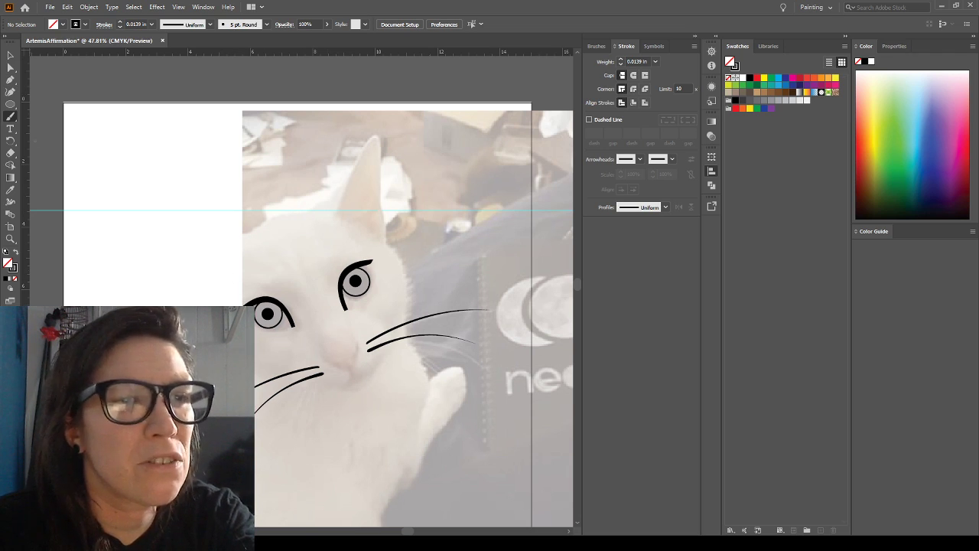
key("v")
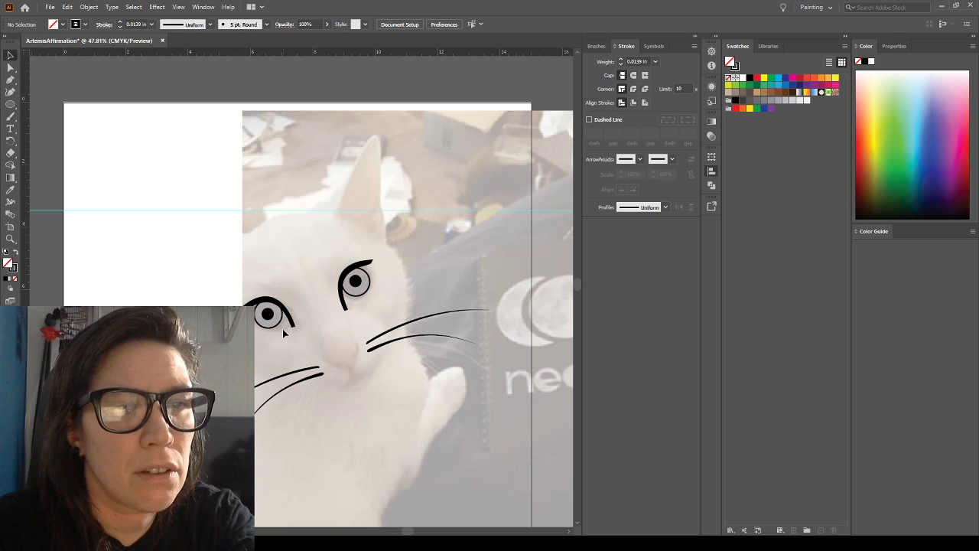
left_click(709, 280)
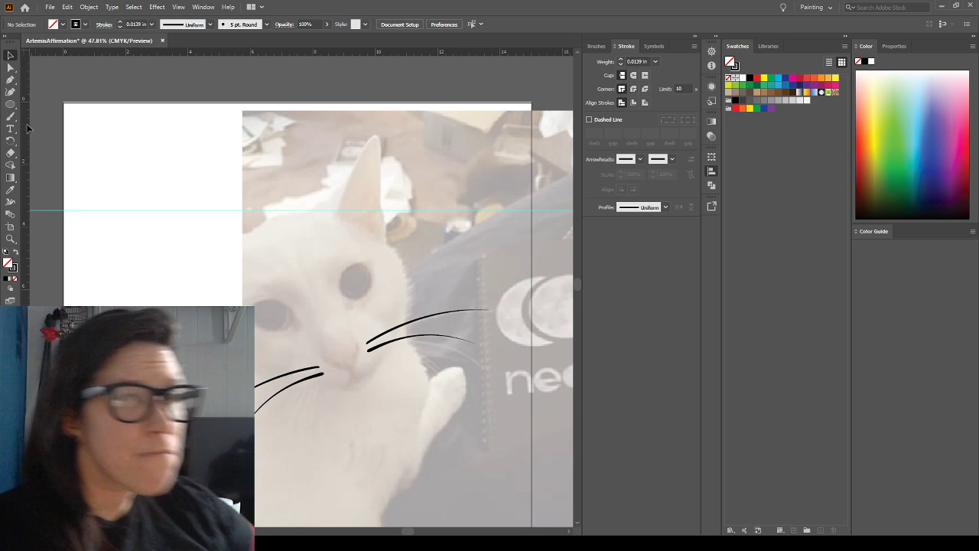
Trace the nose and mouth between the whiskers with the Pen tool as one closed outline with curved sides
left_click(10, 79)
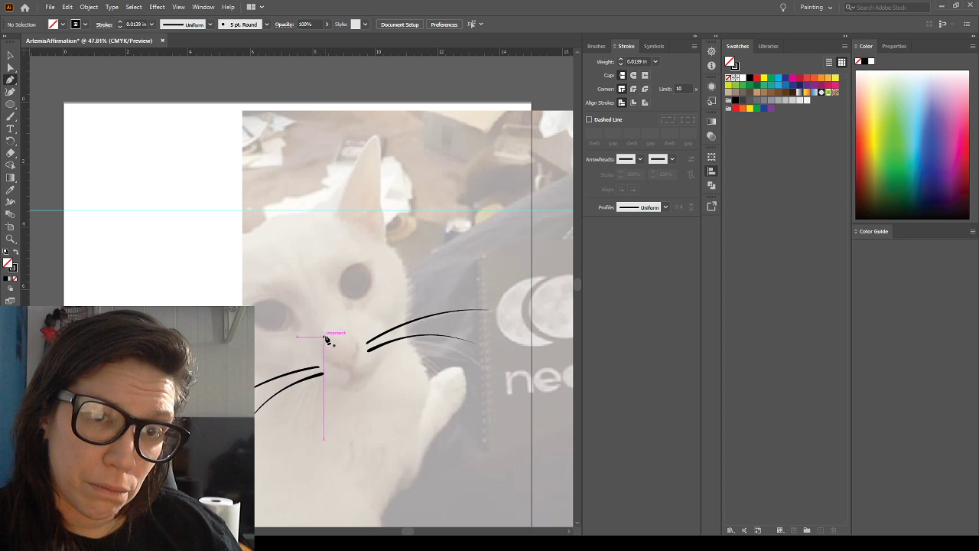
left_click_drag(325, 334, 360, 341)
left_click(361, 343)
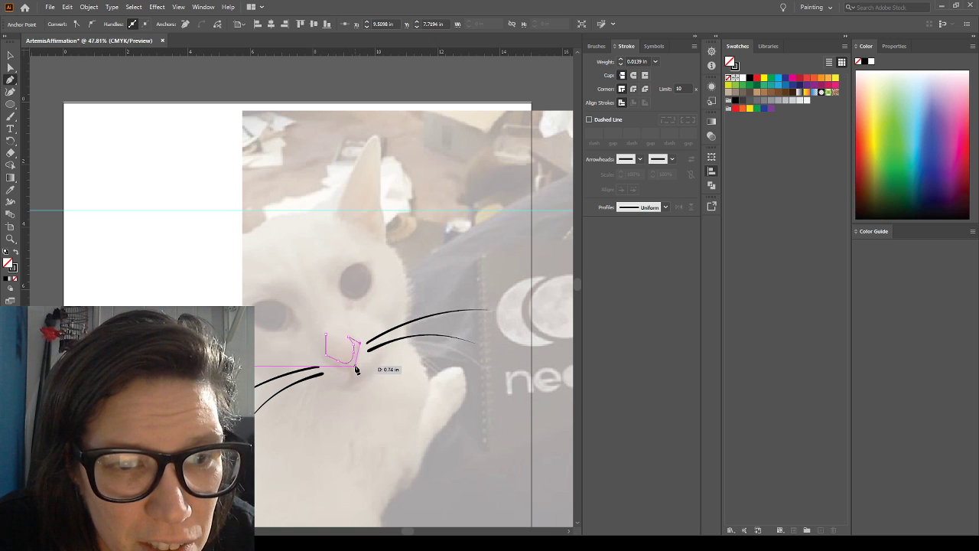
left_click(355, 368)
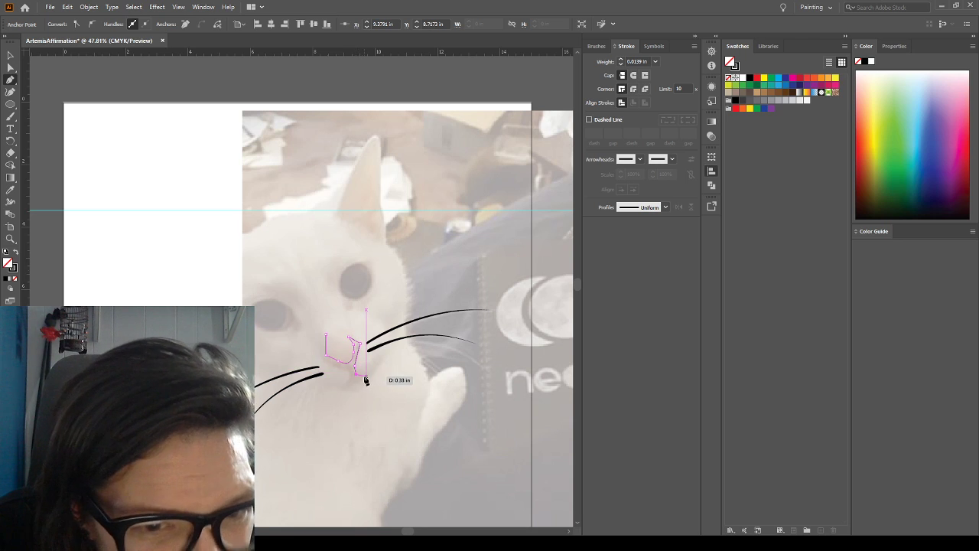
left_click(371, 367)
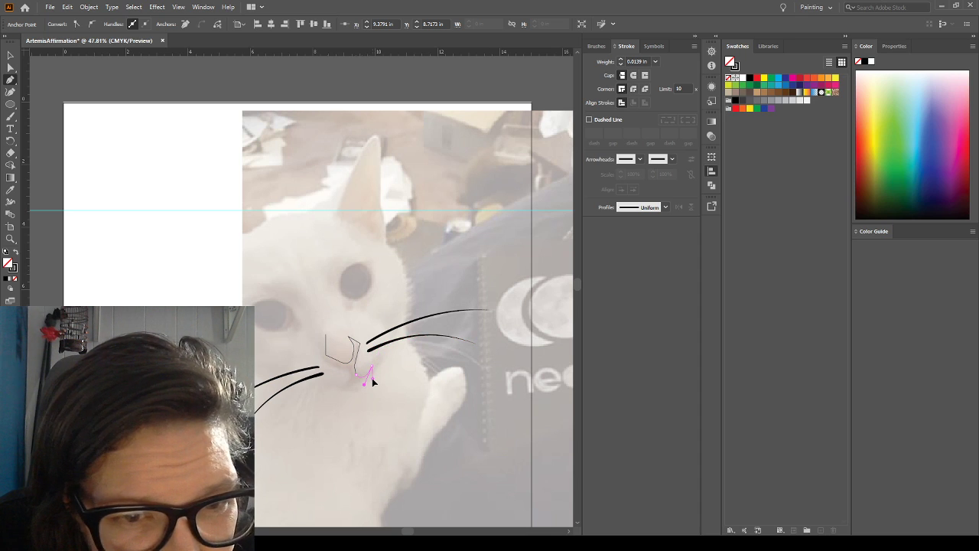
left_click_drag(368, 377, 356, 392)
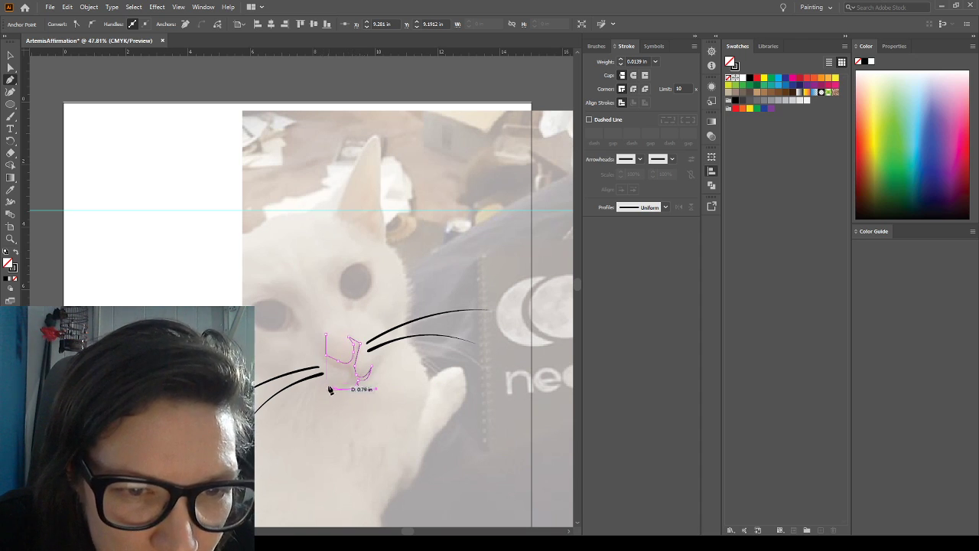
mouse_move(328, 384)
left_mouse_down()
mouse_move(318, 374)
mouse_move(348, 370)
mouse_move(338, 362)
left_mouse_up()
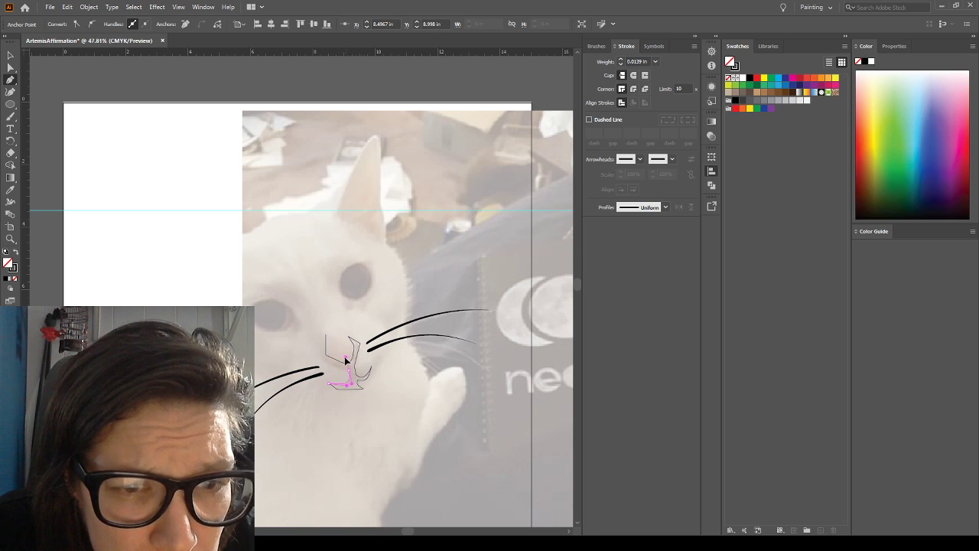
left_click_drag(340, 369, 341, 370)
left_click(323, 361)
left_click(325, 337)
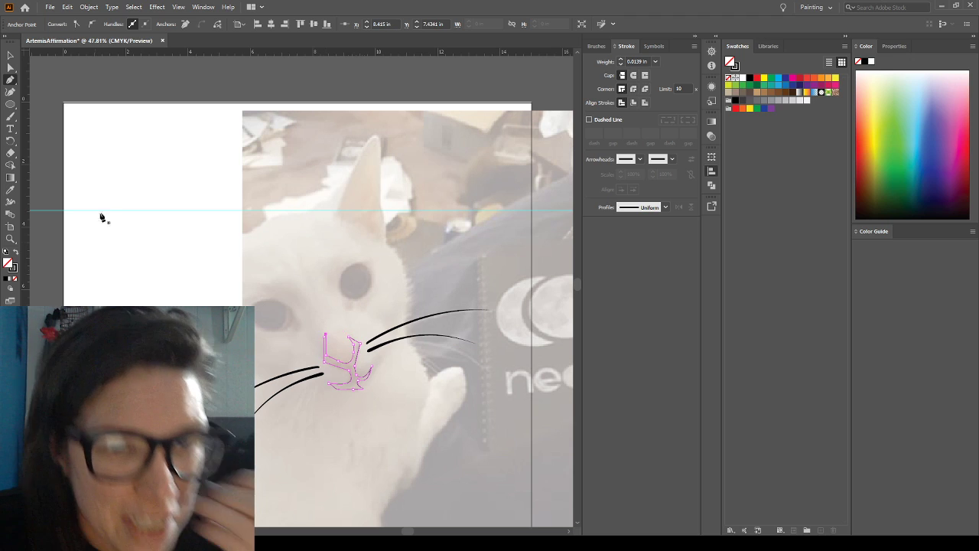
Swap the fill and stroke of the nose-and-mouth outline so it has a black fill and no stroke
left_click(15, 253)
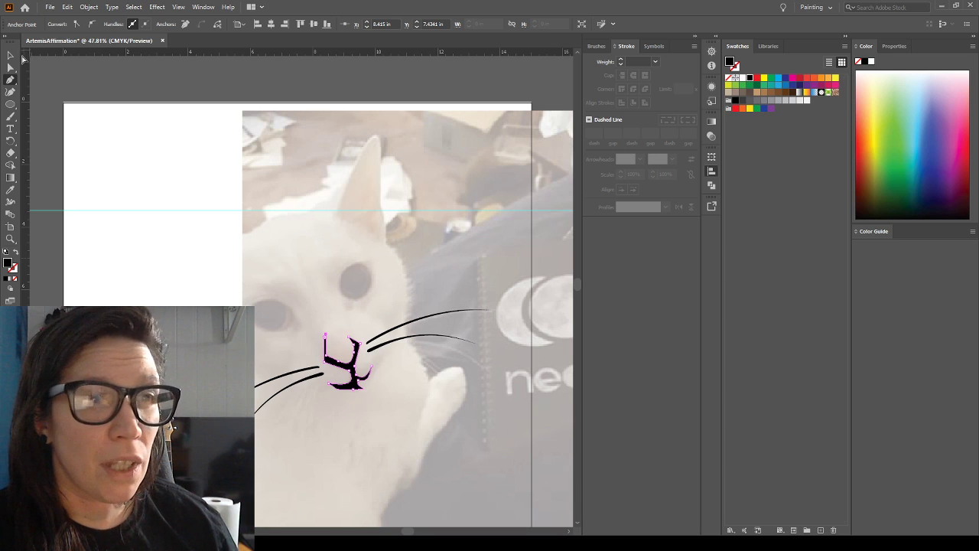
left_click(10, 55)
left_click(149, 192)
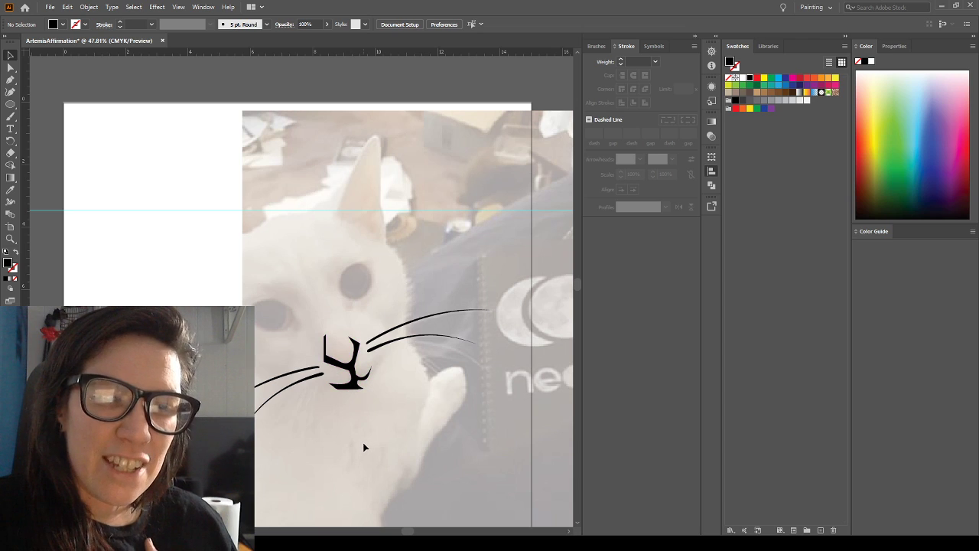
Narrow the nose-and-mouth shape to about 1.26 in wide and tilt it slightly clockwise over the cat's nose
left_click(362, 353)
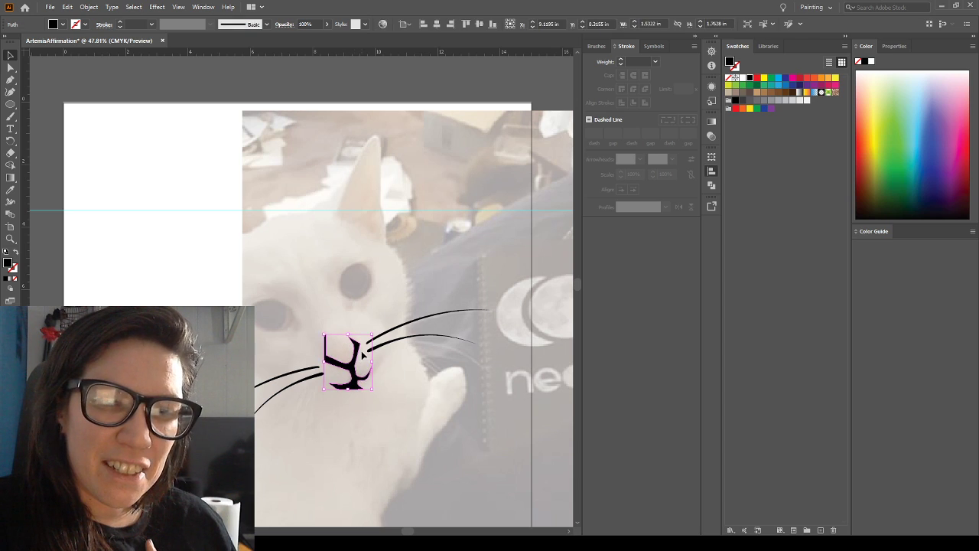
left_click_drag(370, 334, 349, 380)
left_click(389, 386)
left_click(368, 421)
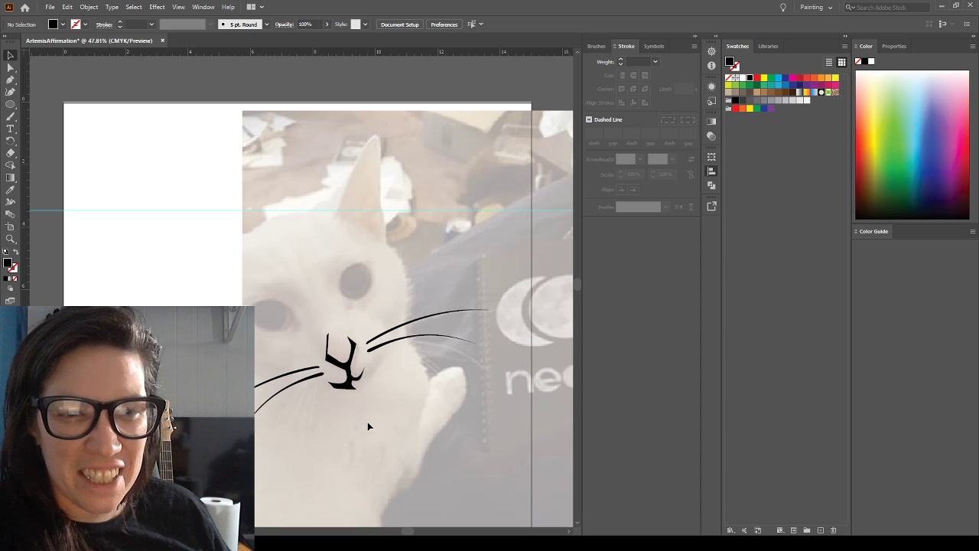
Convert the outer corner of the nose's right-hand arm to a smooth point and lengthen its lower handle to round the edge
left_click(11, 240)
left_click_drag(306, 342, 400, 422)
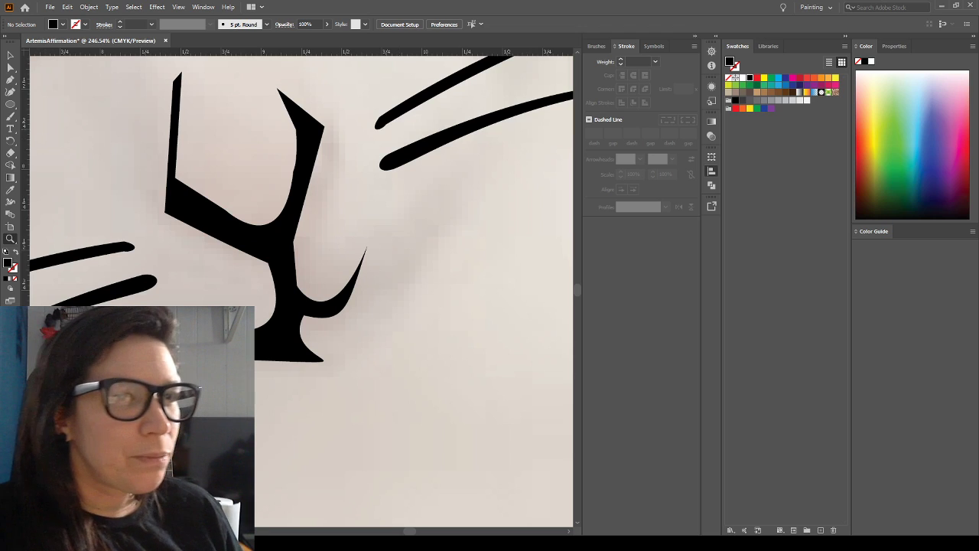
left_click(9, 67)
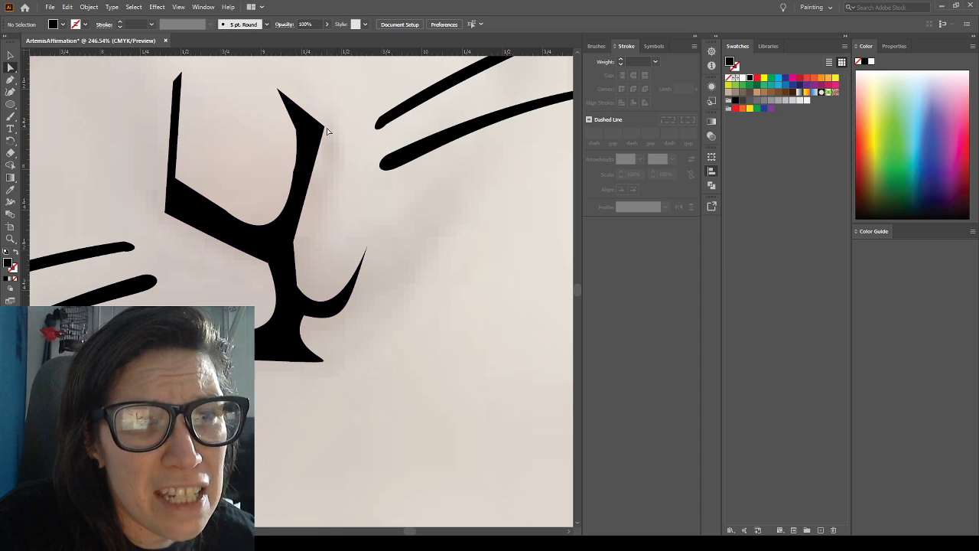
left_click(322, 128)
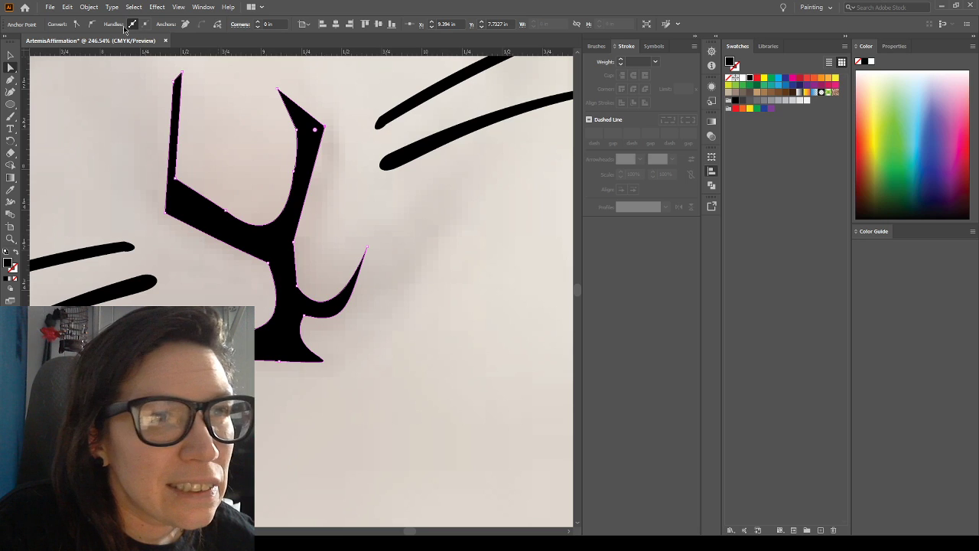
left_click(91, 24)
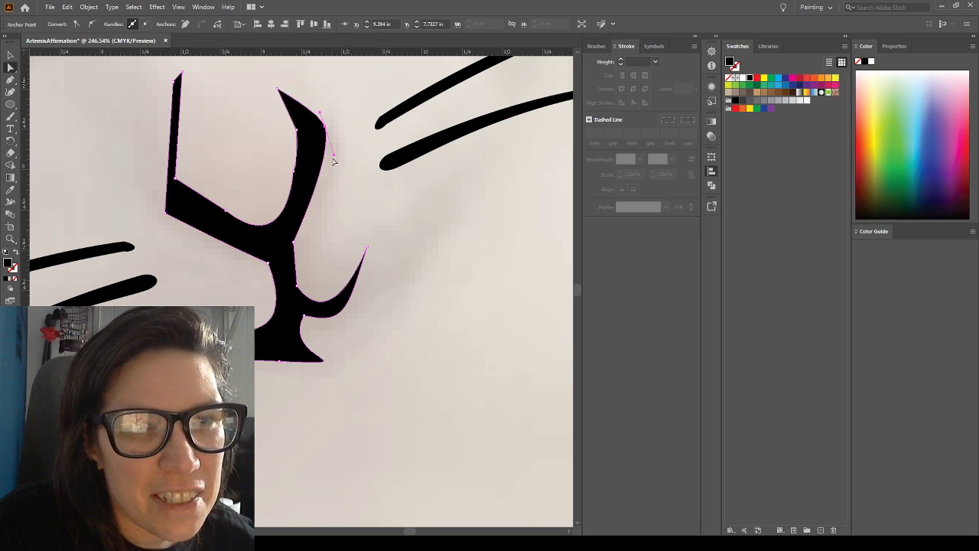
left_click_drag(335, 156, 336, 170)
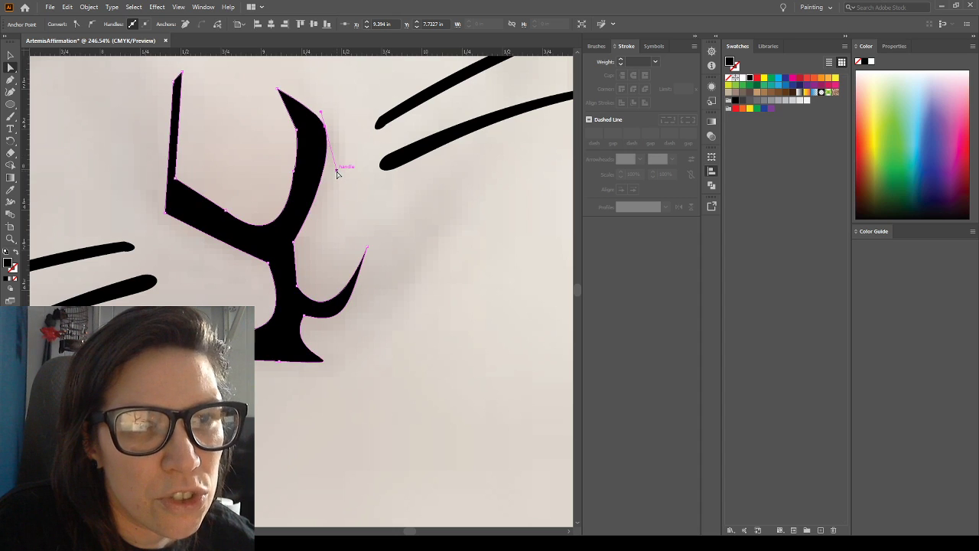
left_click(354, 226)
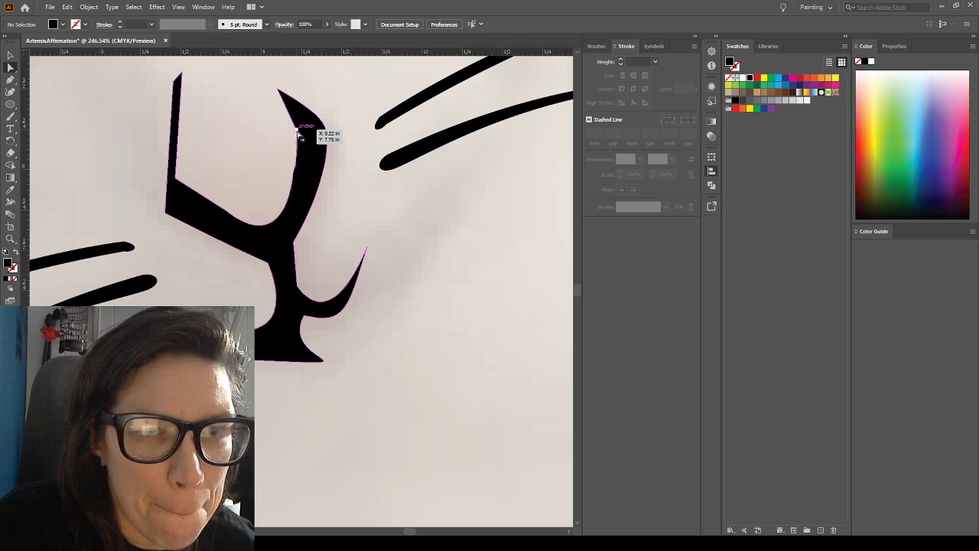
Move the anchor midway along the right-hand arm's inner edge outward to thin the arm
left_click(298, 132)
left_click_drag(298, 131, 304, 172)
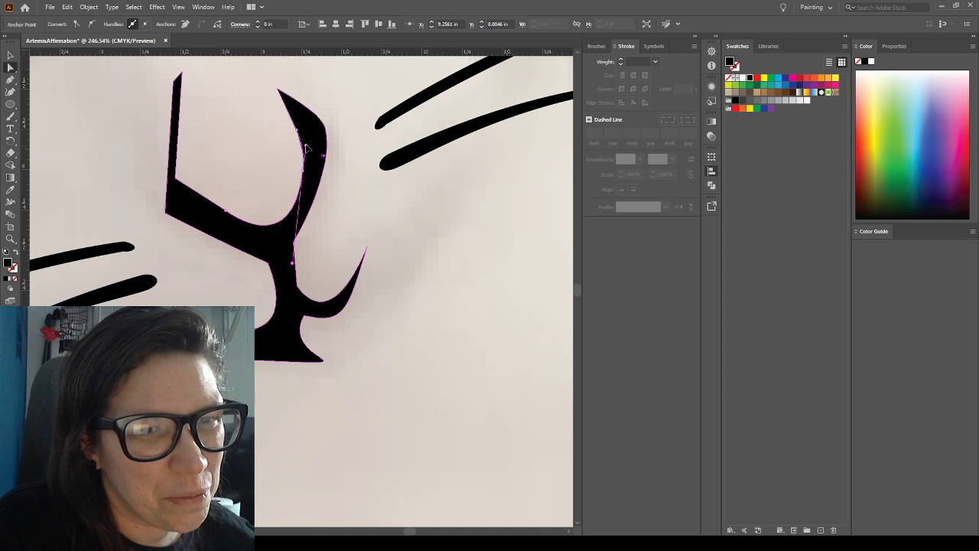
left_click(305, 145)
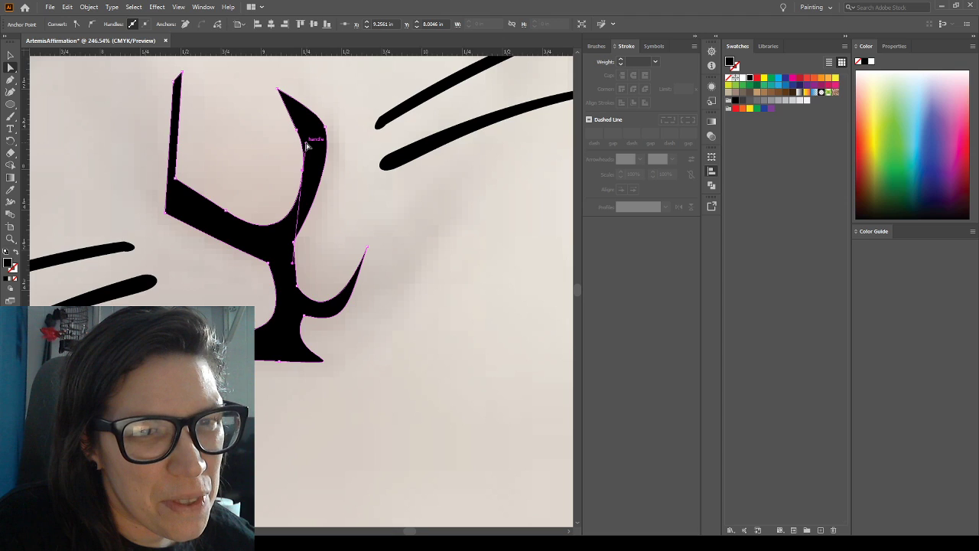
Remove the corner anchor just below the right-hand arm's upper tip, keeping the inner edge's curved anchor
left_click(185, 24)
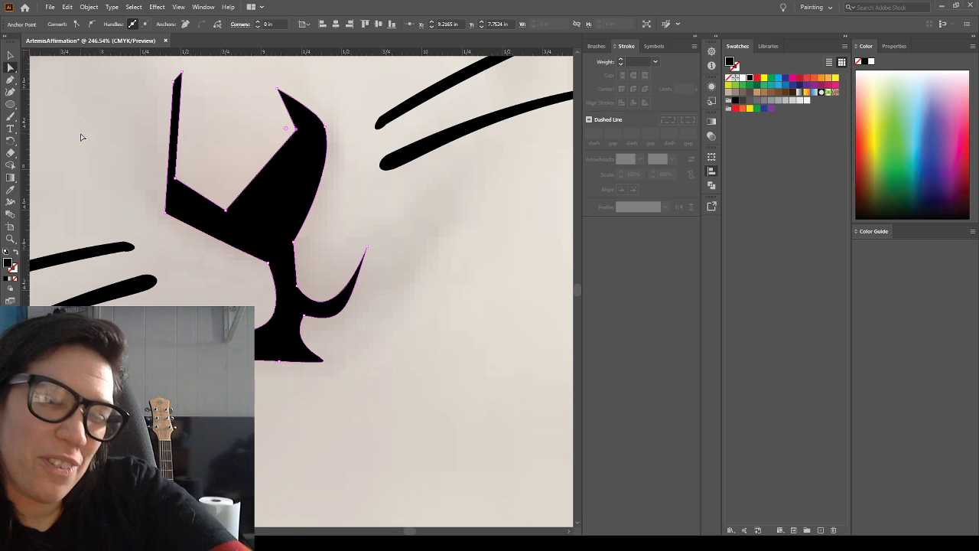
key("ctrl+z")
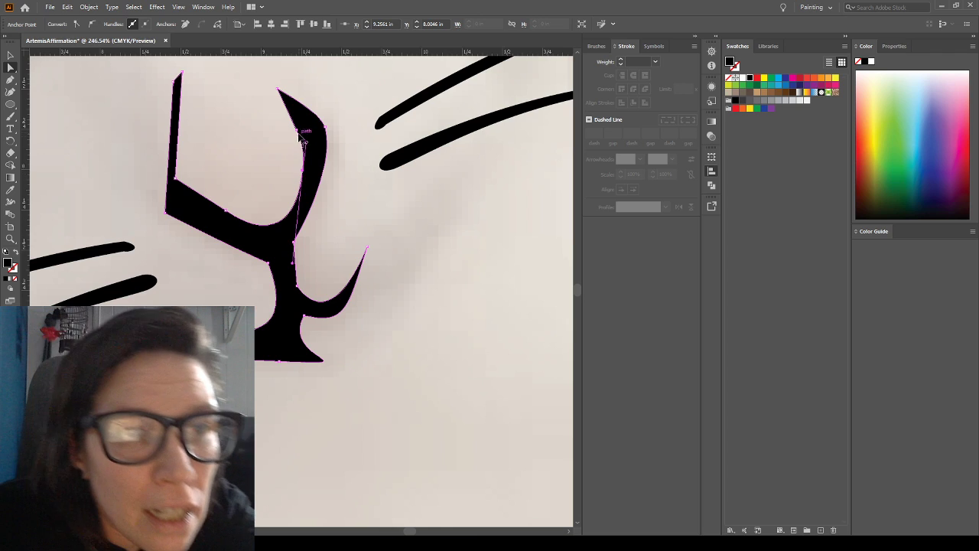
left_click(298, 133)
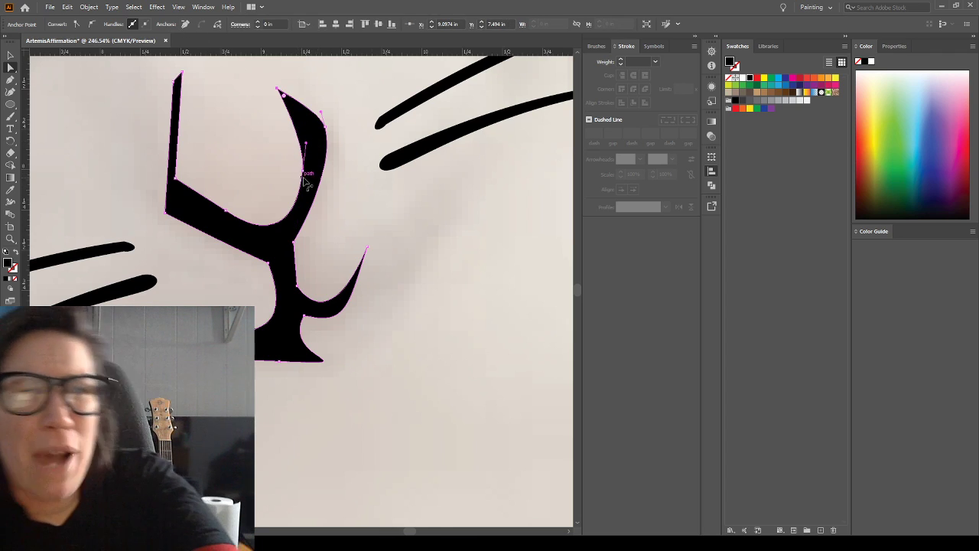
Shift the right-hand arm's inner anchor slightly further outward and adjust both its handles to smooth the inner curve
left_click_drag(304, 174, 309, 174)
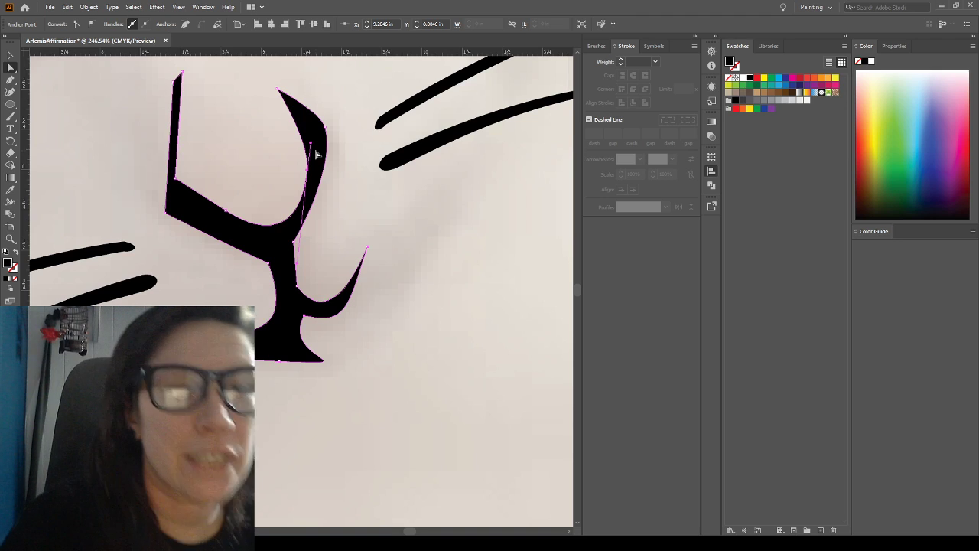
left_click_drag(310, 143, 310, 124)
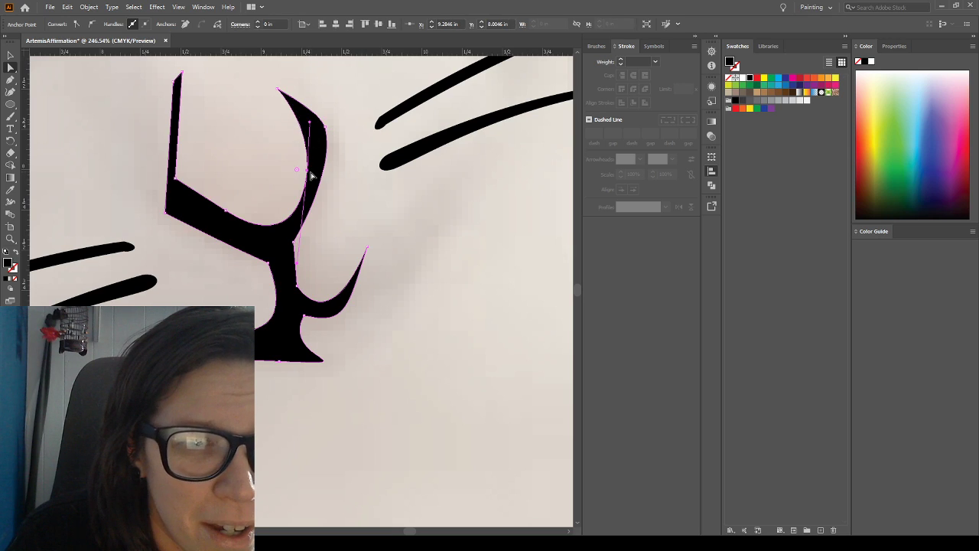
left_click(298, 261)
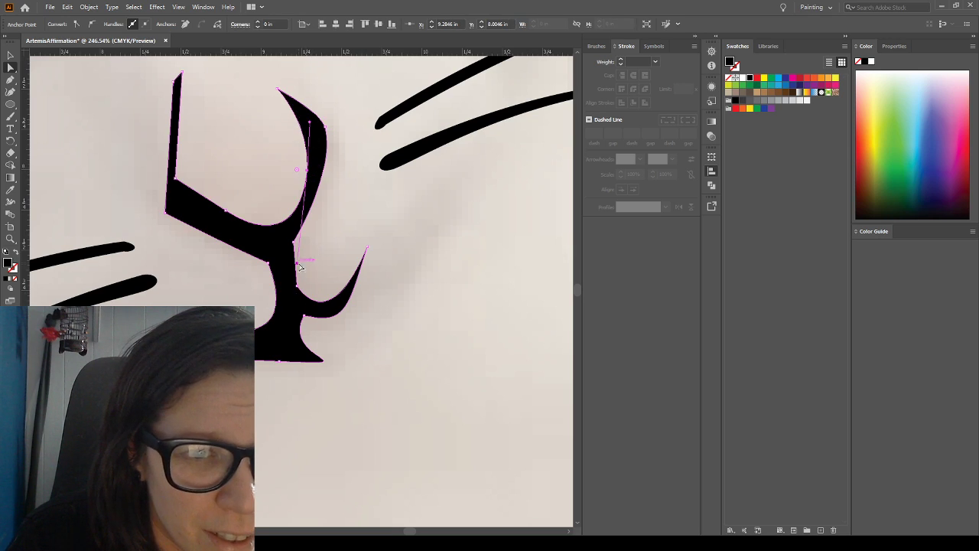
left_click_drag(299, 264, 293, 266)
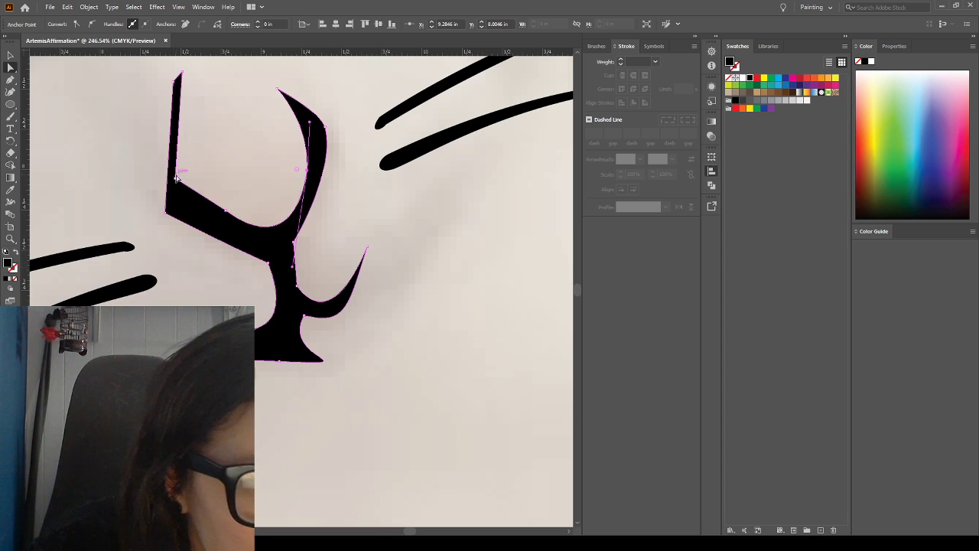
Lower the anchor on the nose's sloping inner edge slightly to smooth the curve, and reselect the whole shape
left_click_drag(225, 211, 225, 217)
left_click(258, 162)
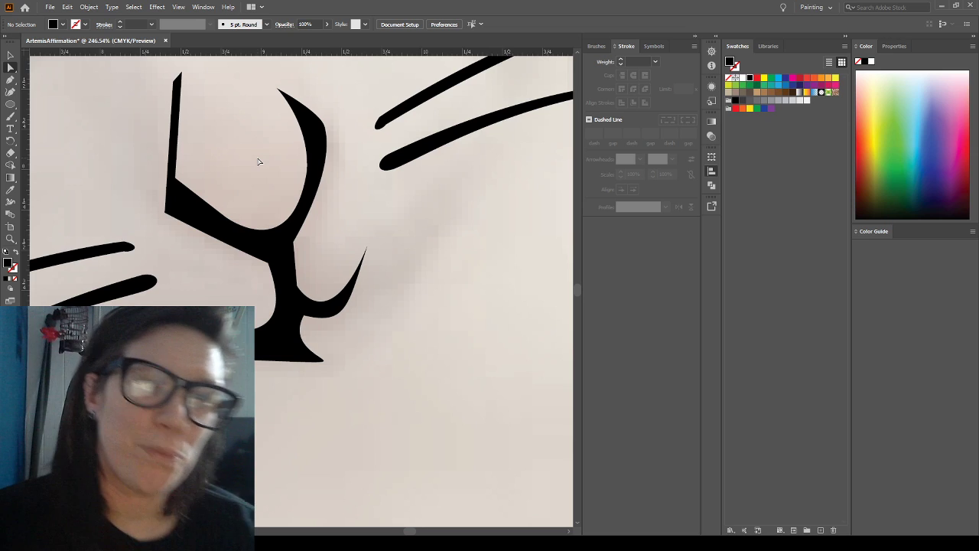
left_click(315, 121)
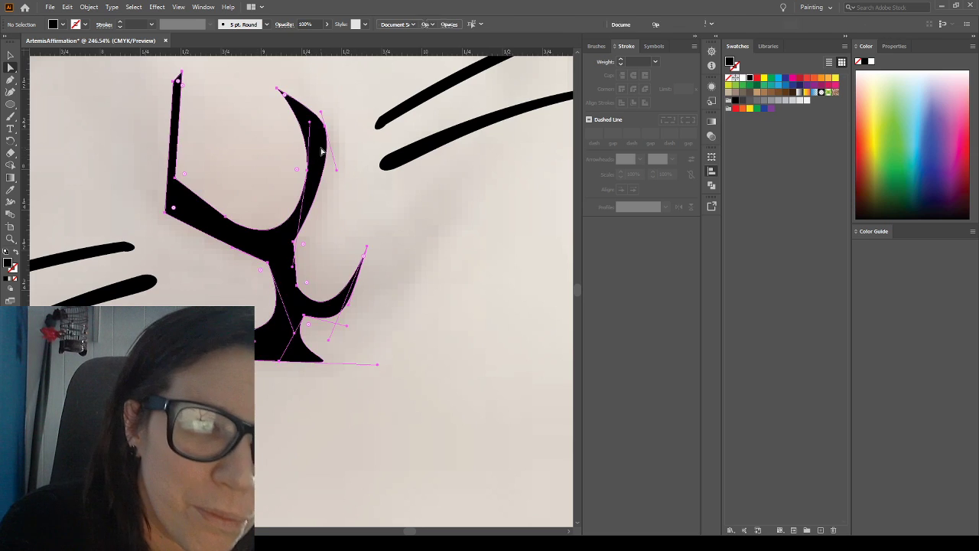
Adjust the upper handle of the right-hand arm's inner anchor and shift that anchor slightly outward to refine the inner curve
left_click(279, 91)
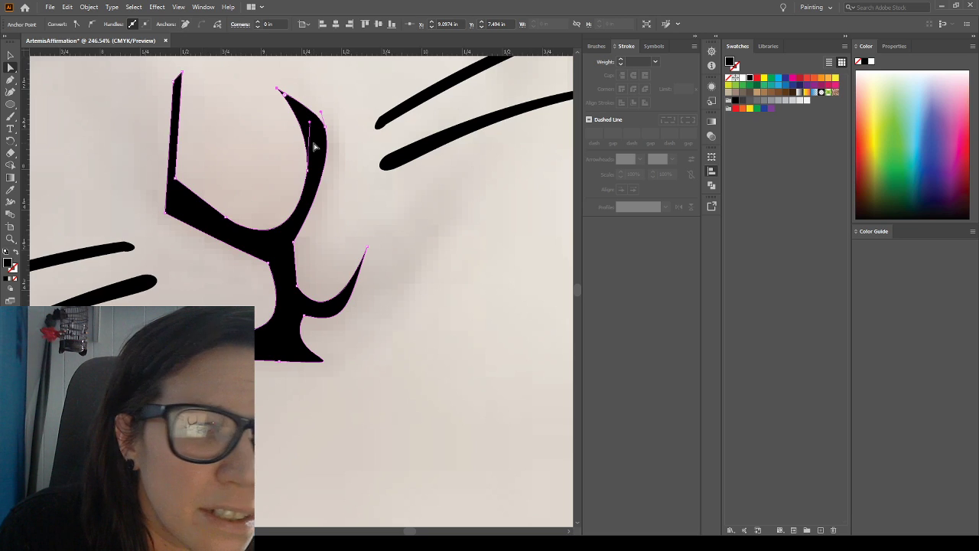
mouse_move(311, 124)
left_mouse_down()
mouse_move(313, 105)
mouse_move(329, 115)
mouse_move(313, 118)
left_mouse_up()
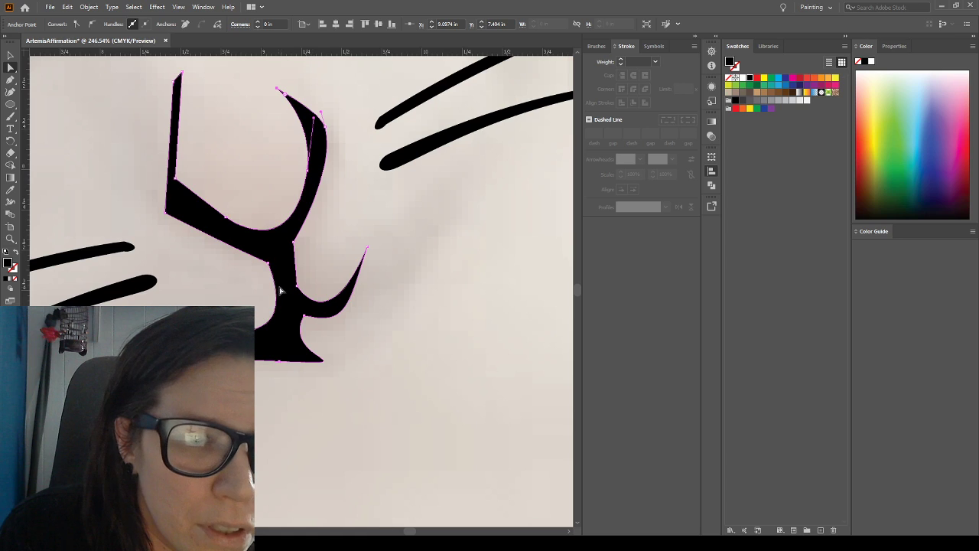
left_click_drag(309, 171, 311, 170)
Shift the right edge of the stem between nose and mouth slightly outward and down, including the anchor where the mouth curve begins
left_click_drag(296, 272, 300, 279)
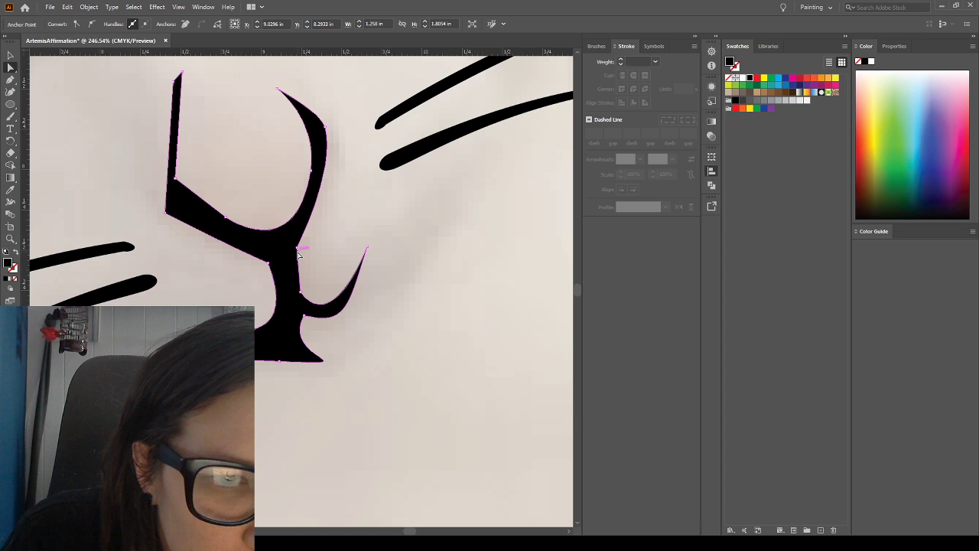
left_click_drag(302, 295, 304, 297)
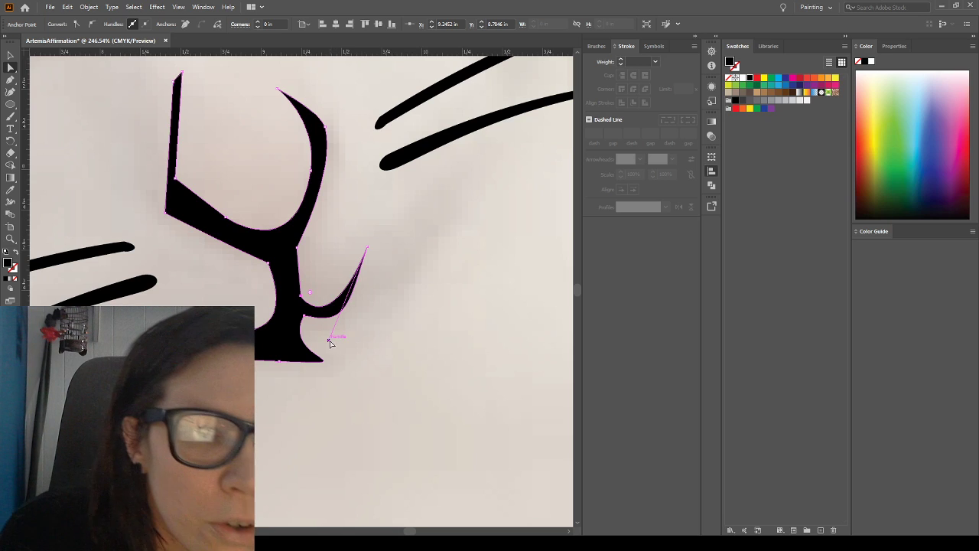
Try to reshape the right-hand mouth curve by pulling its tip's handle far outward, undo the change and deselect the shape
left_click_drag(329, 340, 421, 344)
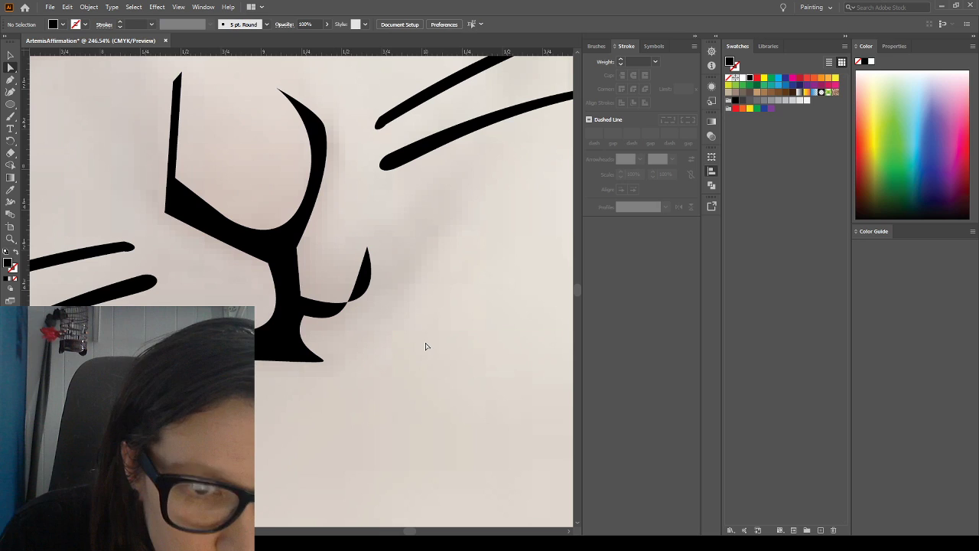
key("ctrl+z")
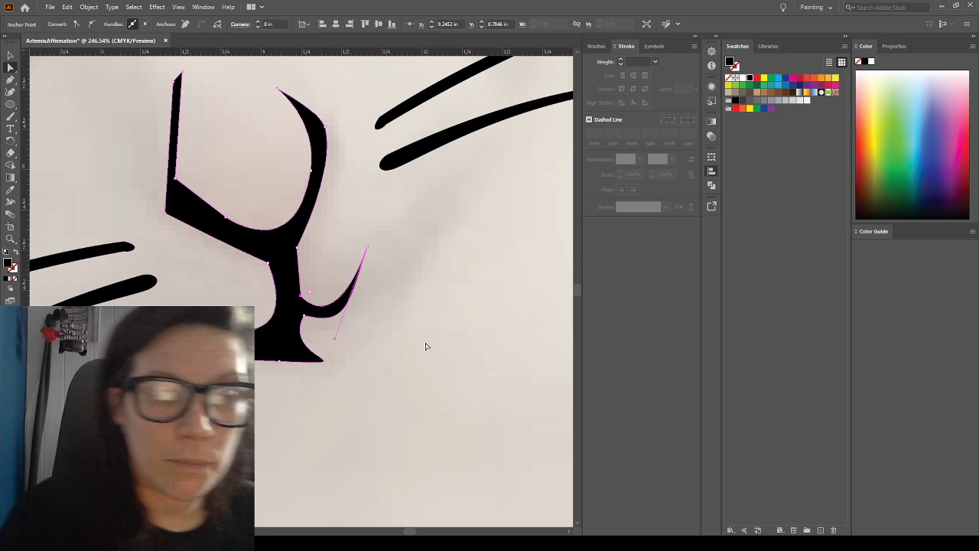
left_click(370, 239)
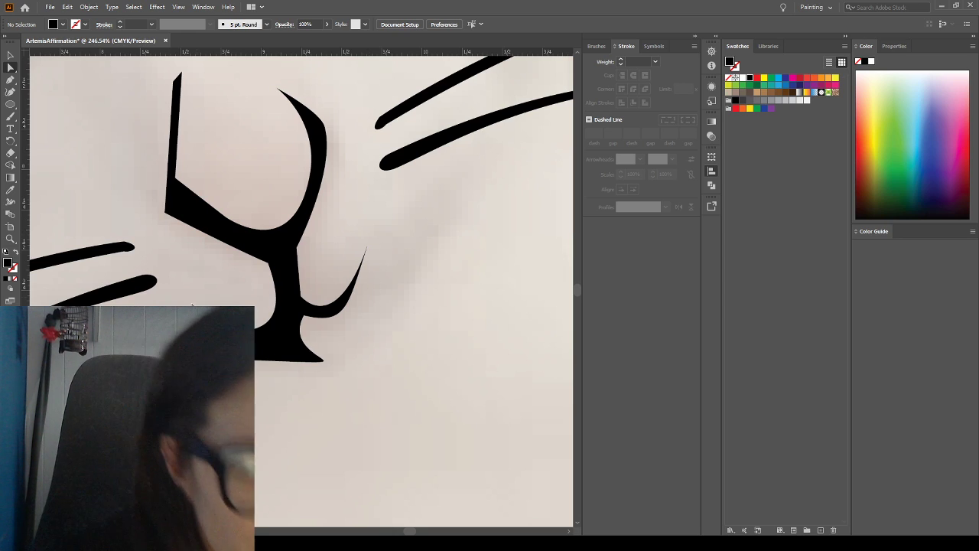
Move the anchor where the nose's lower edge meets the stem's left edge inward and slightly up to thin both strokes
left_click_drag(269, 263, 275, 261)
left_click(392, 215)
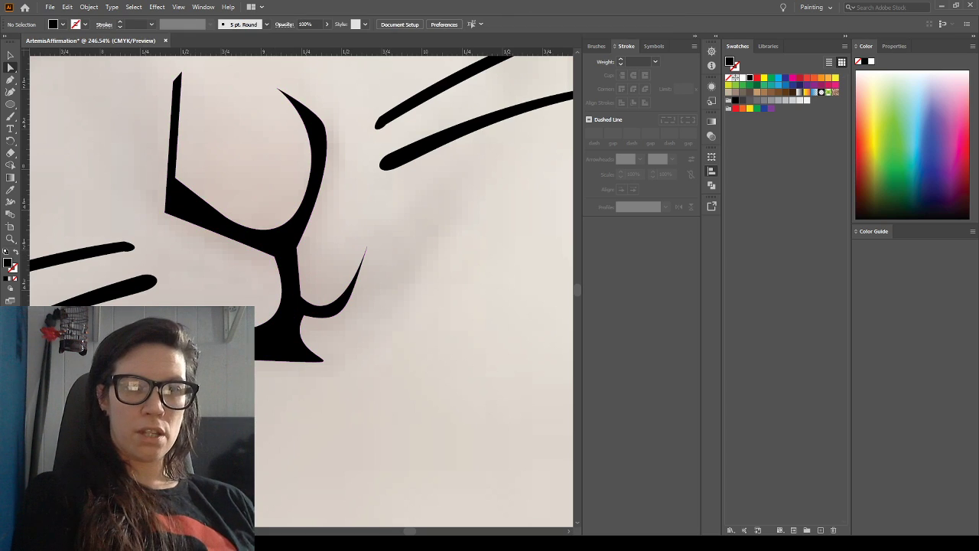
left_click(272, 347)
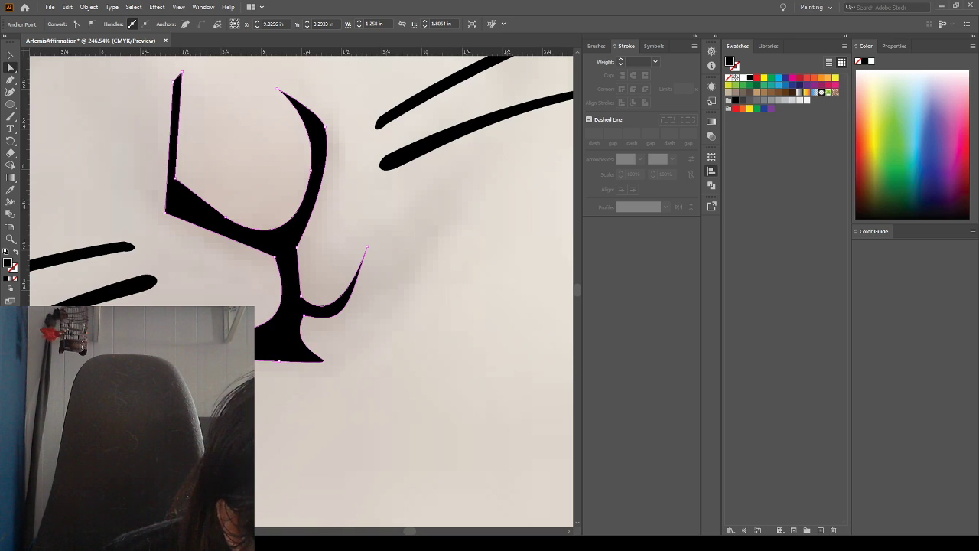
left_click(242, 382)
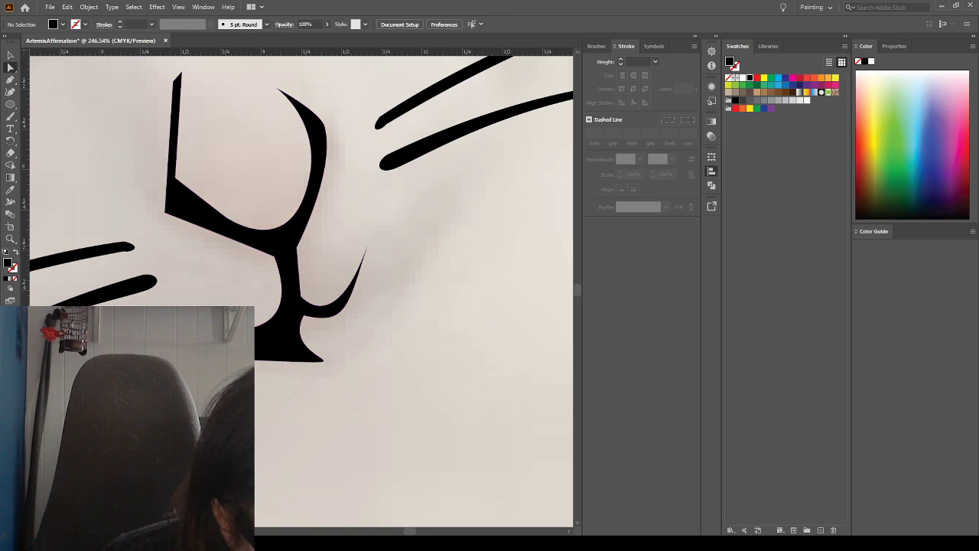
Move the nose's inner left corner anchor down and slightly inward to even out the sloping stroke, then check the whole artboard
left_click(166, 214)
left_click_drag(175, 178, 181, 196)
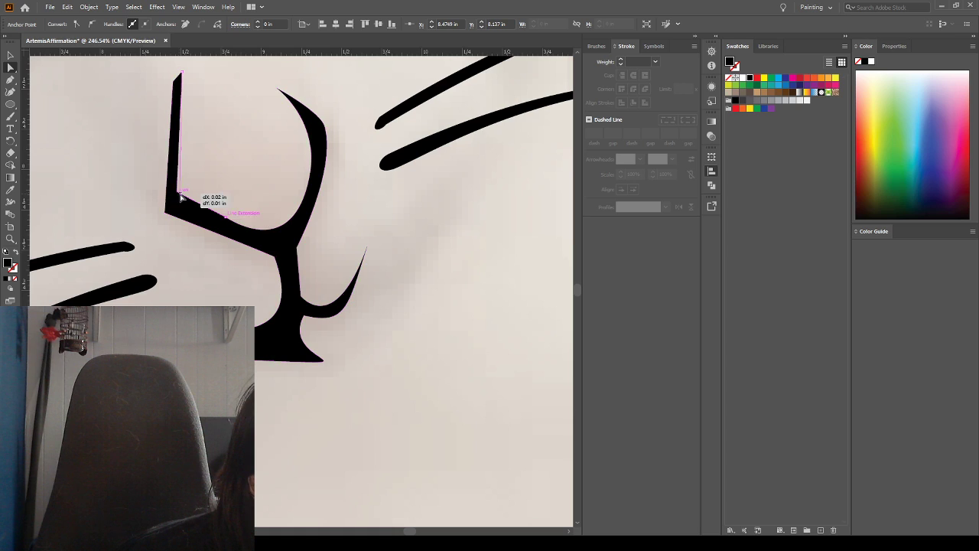
left_click(238, 138)
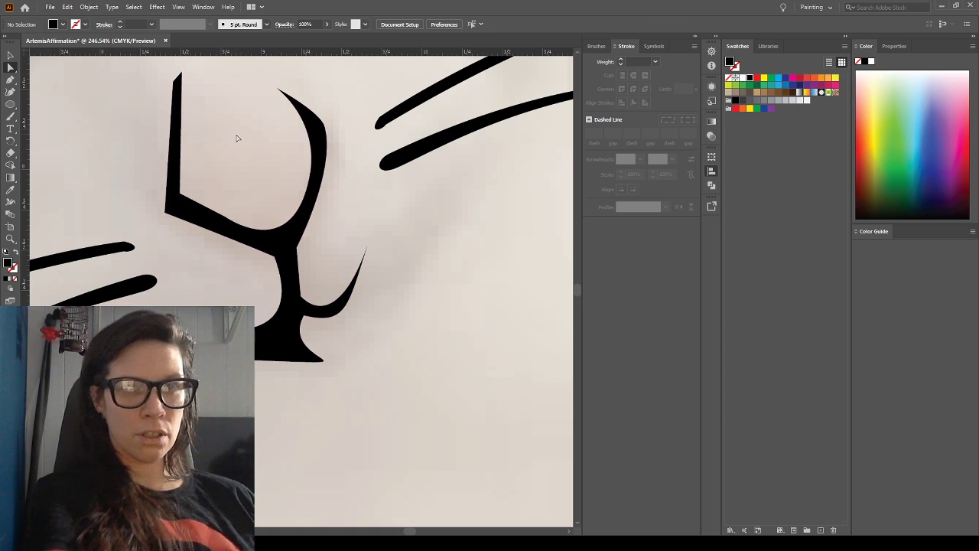
key("ctrl+0")
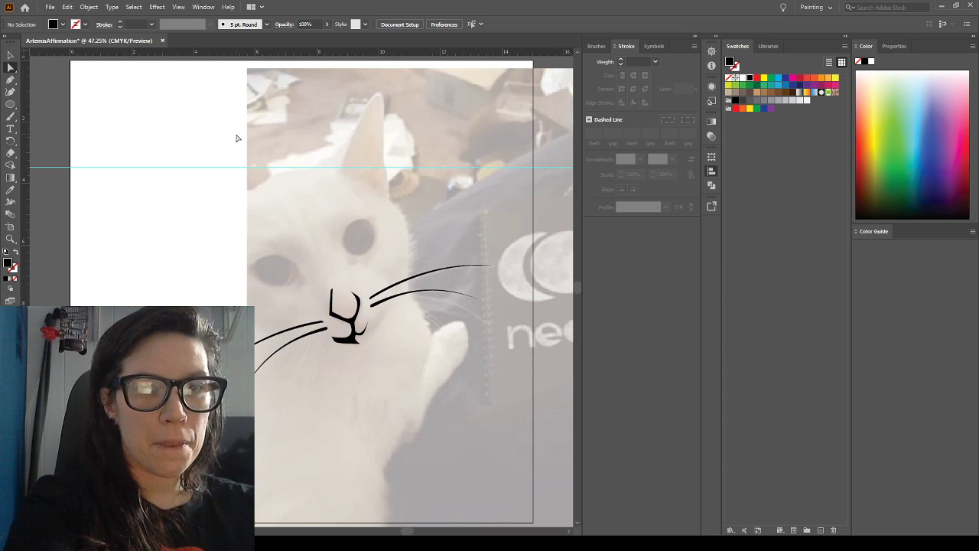
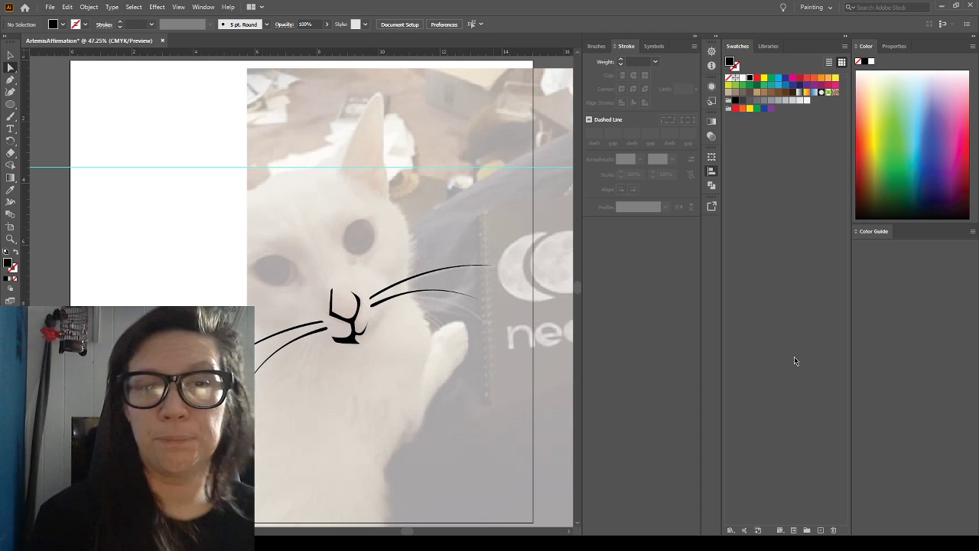
Swap fill and stroke so new paths get a black stroke without fill, and delete the test brush squiggle on the ear
left_click(10, 117)
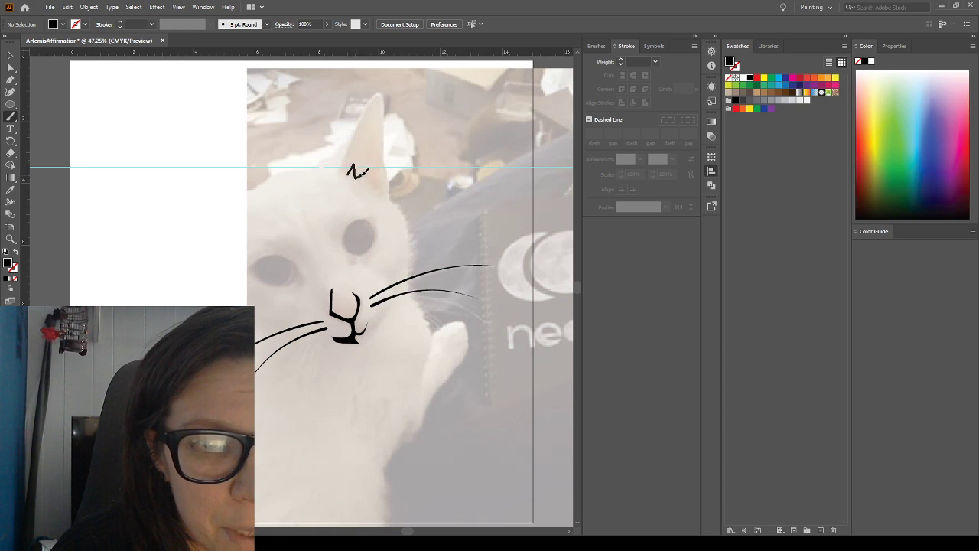
key("shift+x")
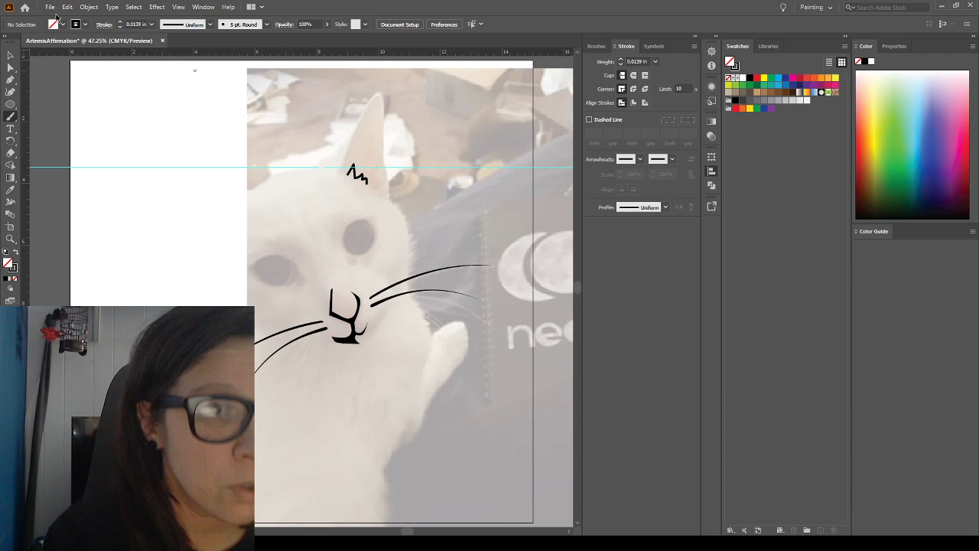
left_click(11, 56)
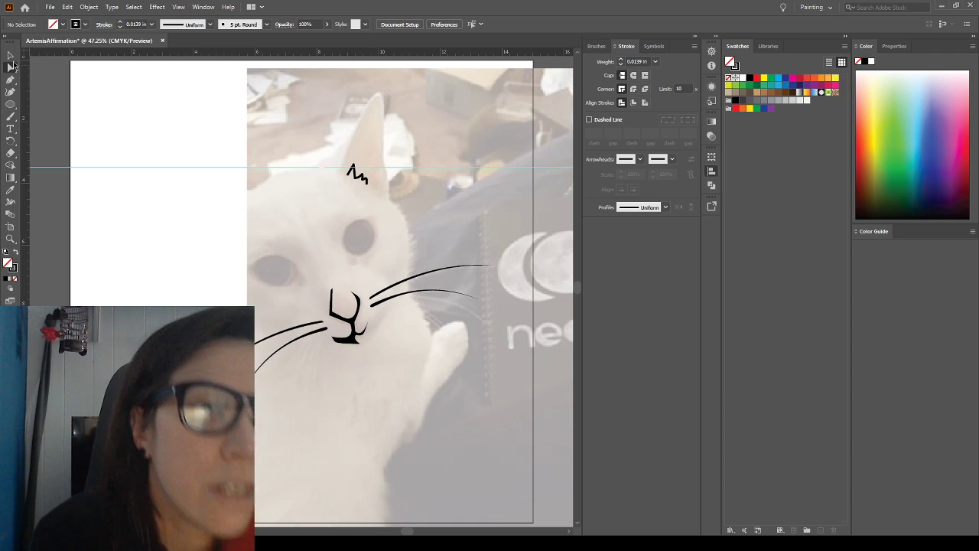
left_click(368, 179)
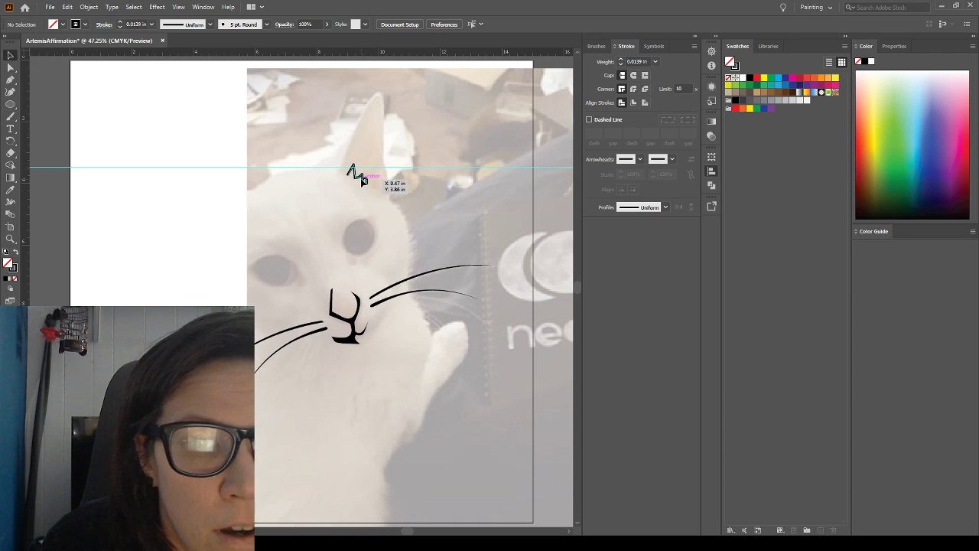
key("Delete")
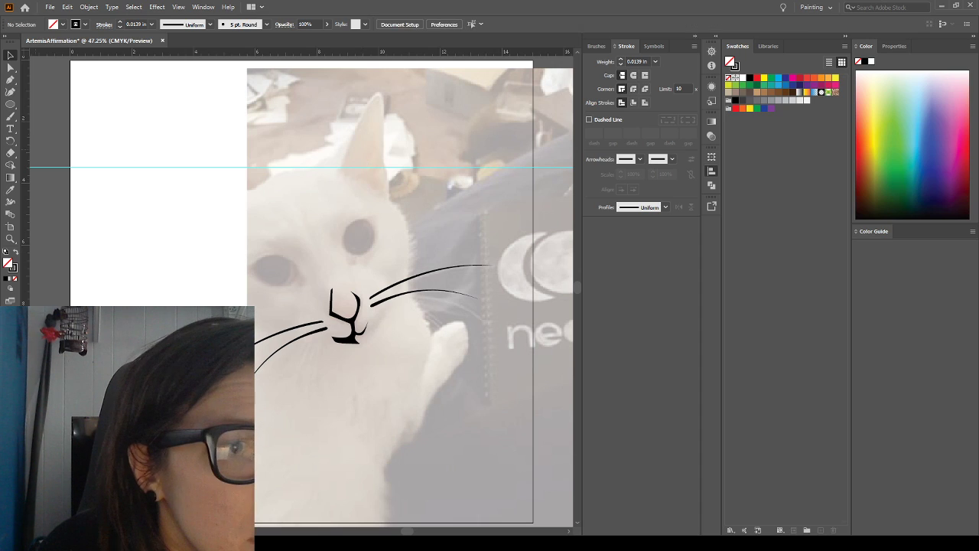
Trace the cat's right-hand ear with the Curvature tool, from its inner side over the tip and down the outer edge to the base
left_click(13, 81)
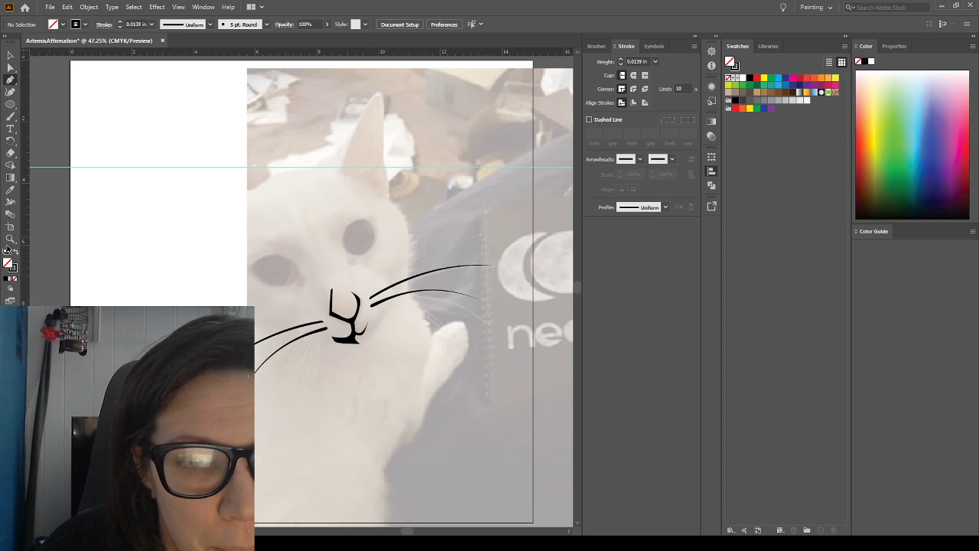
left_click(11, 92)
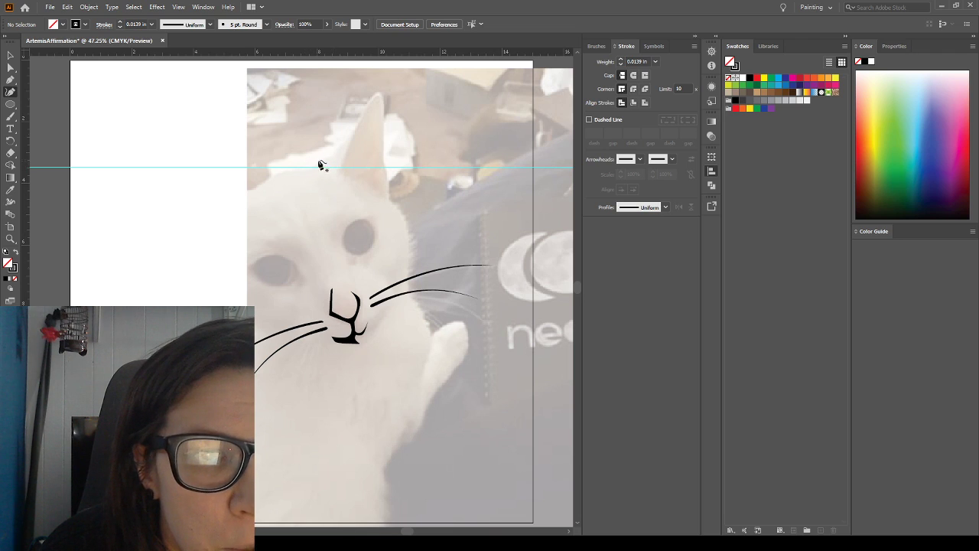
left_click(366, 101)
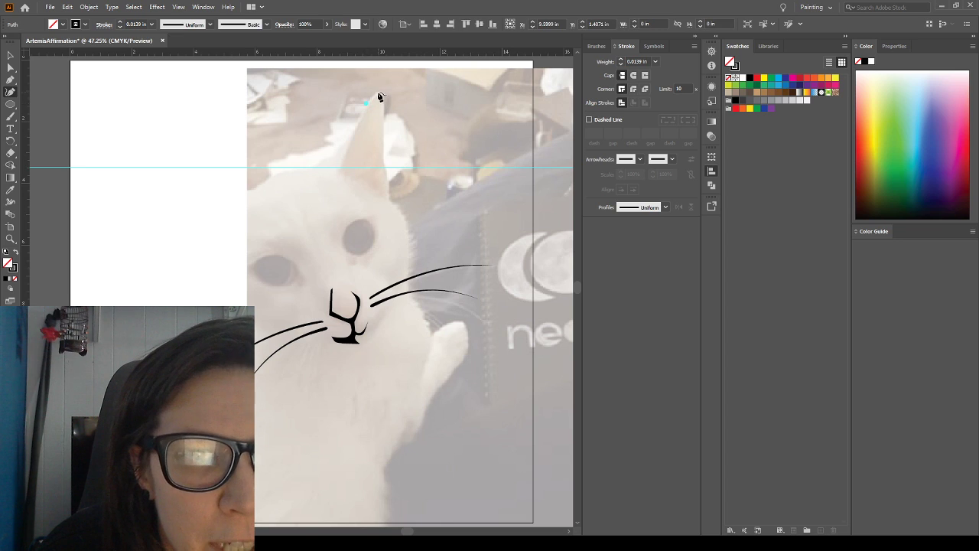
left_click(379, 91)
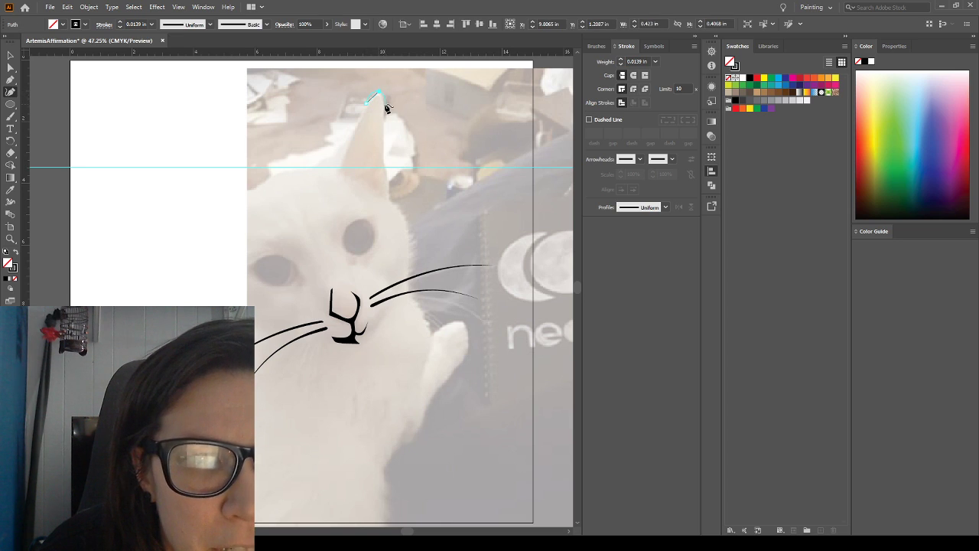
left_click(383, 105)
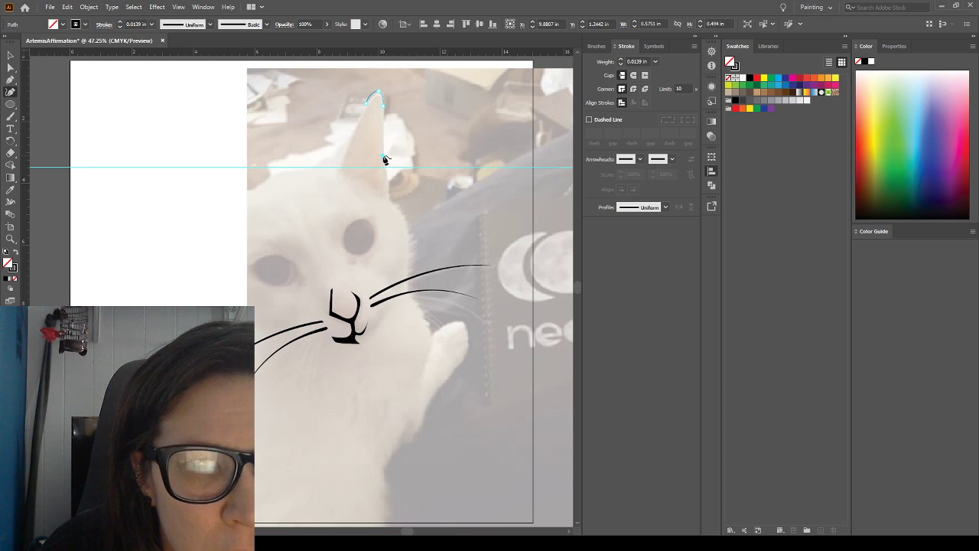
left_click(384, 156)
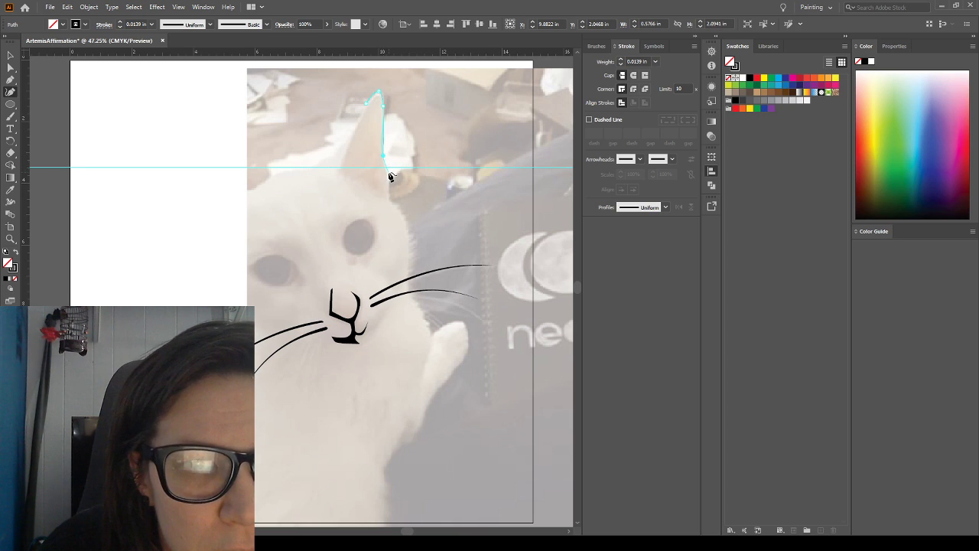
left_click(387, 172)
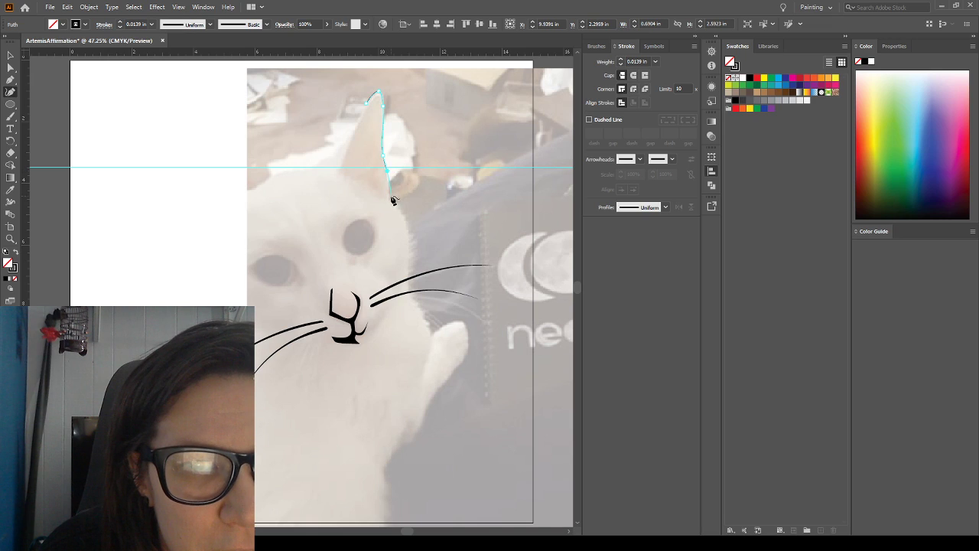
left_click(387, 193)
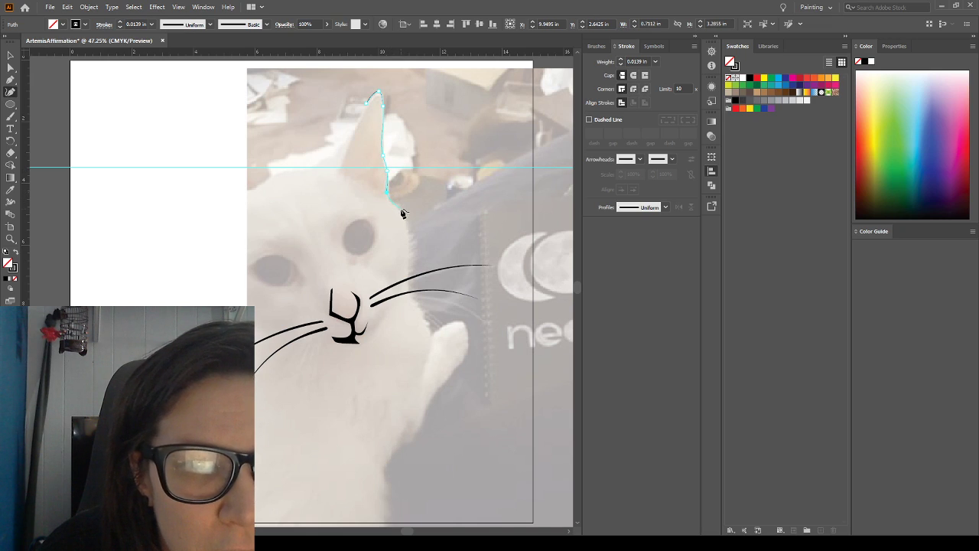
Continue the outline from the ear base around the side of the head and cheek, ending just above the upper right-hand whisker
left_click(393, 201)
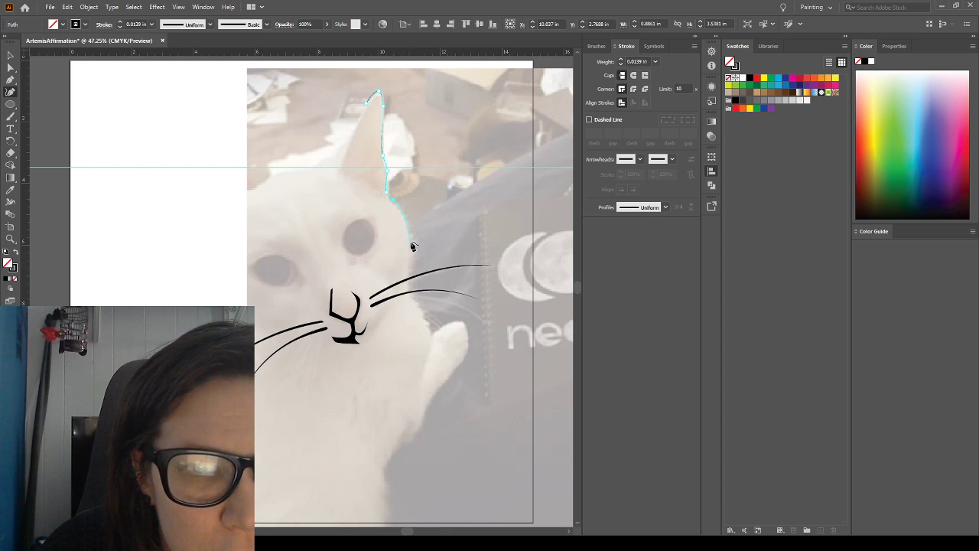
left_click(410, 231)
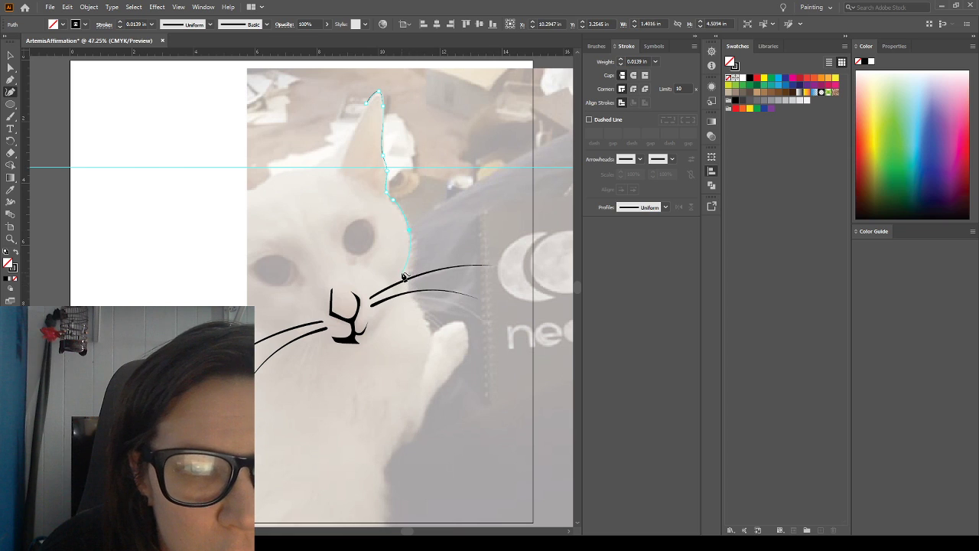
left_click(404, 274)
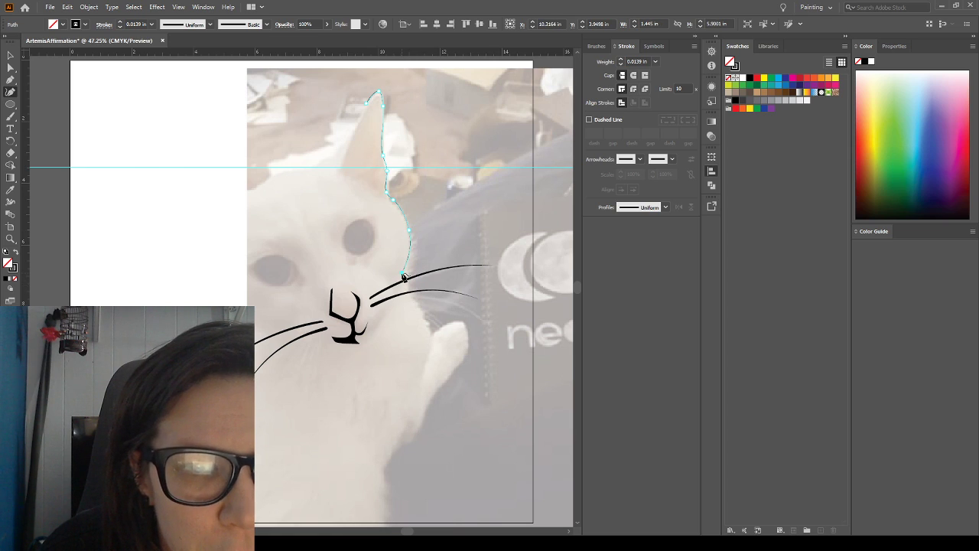
left_click(391, 288, "ctrl")
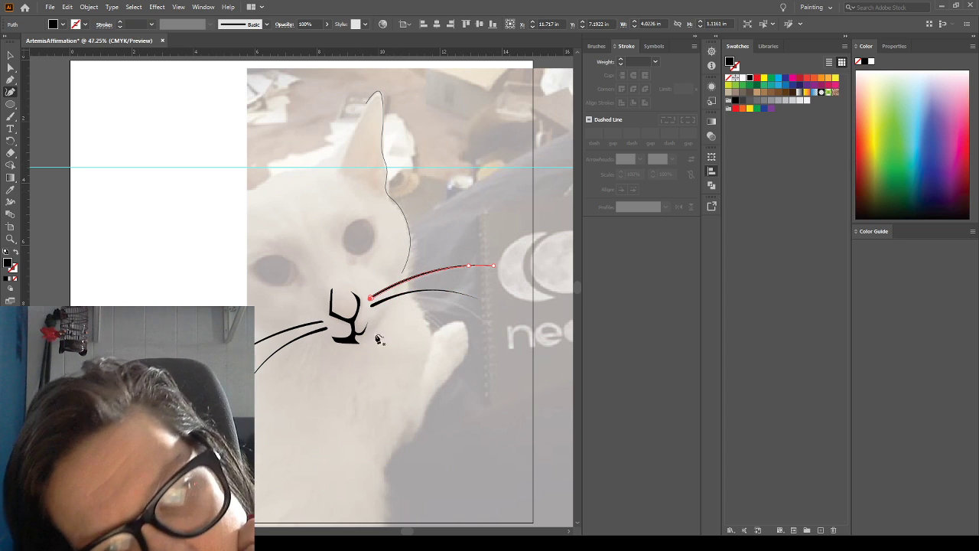
key("ctrl+z")
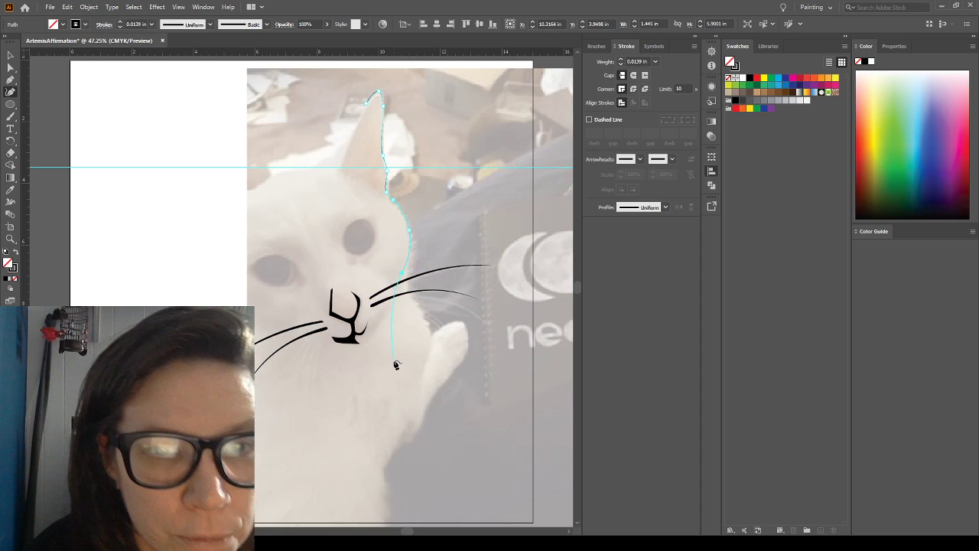
left_click(387, 284)
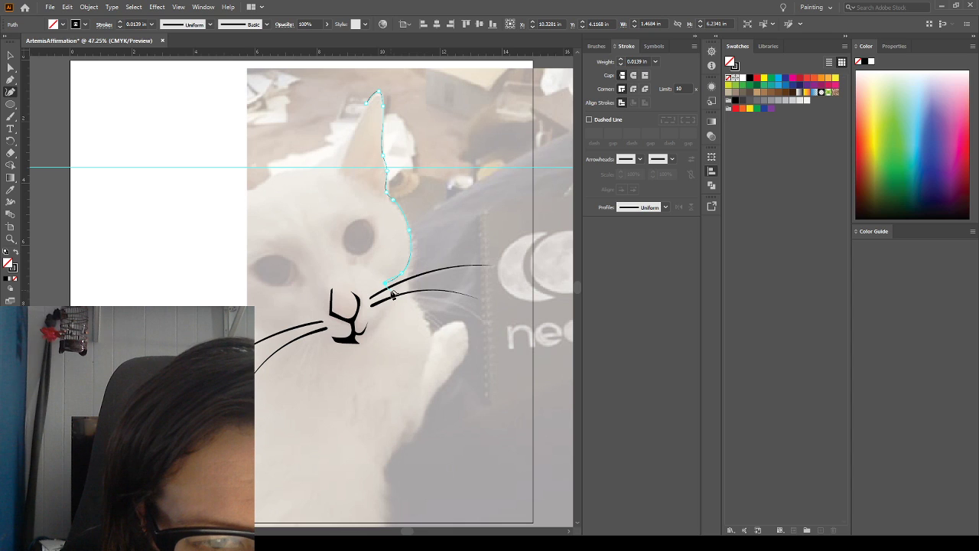
Continue the outline past the right-hand whiskers and along the jaw to just below the mouth's right-hand corner
left_click(392, 289, "ctrl")
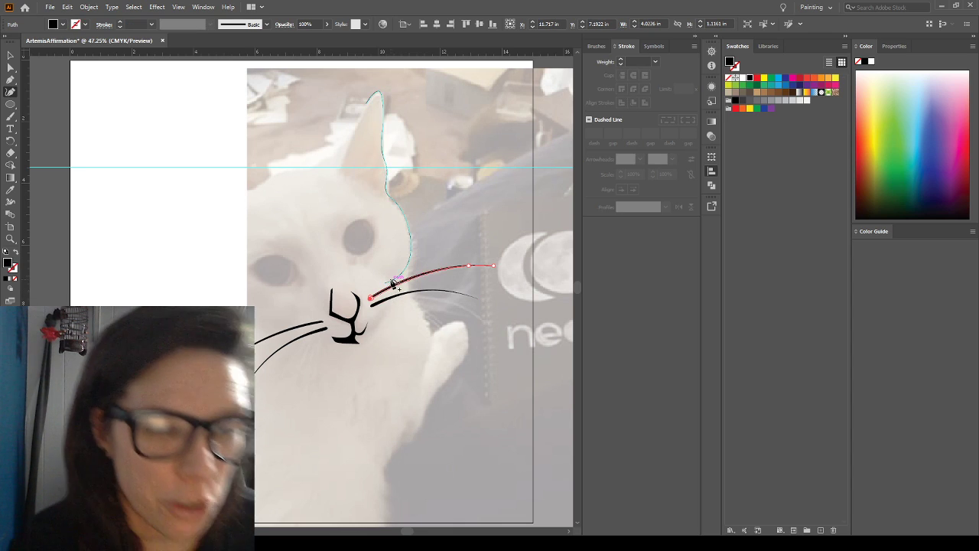
key("ctrl+z")
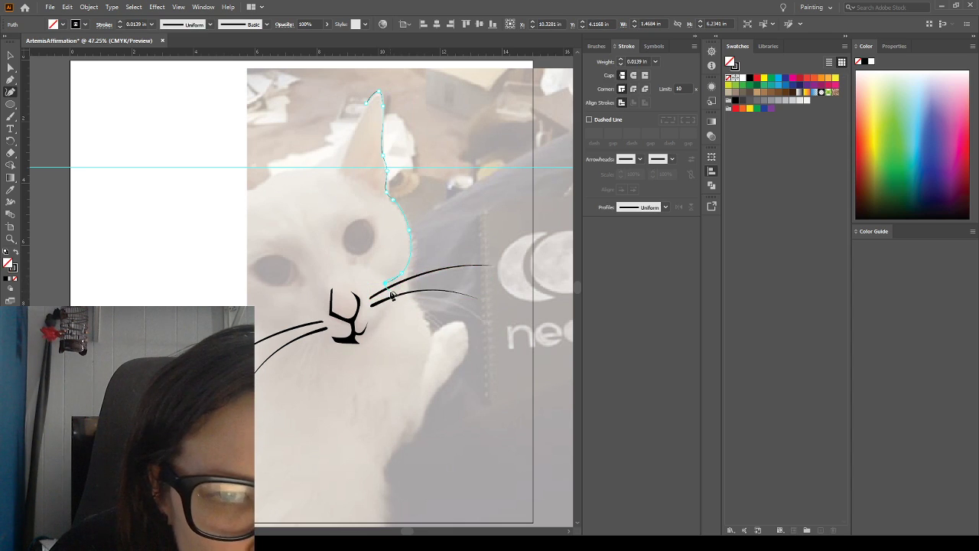
left_click(391, 313)
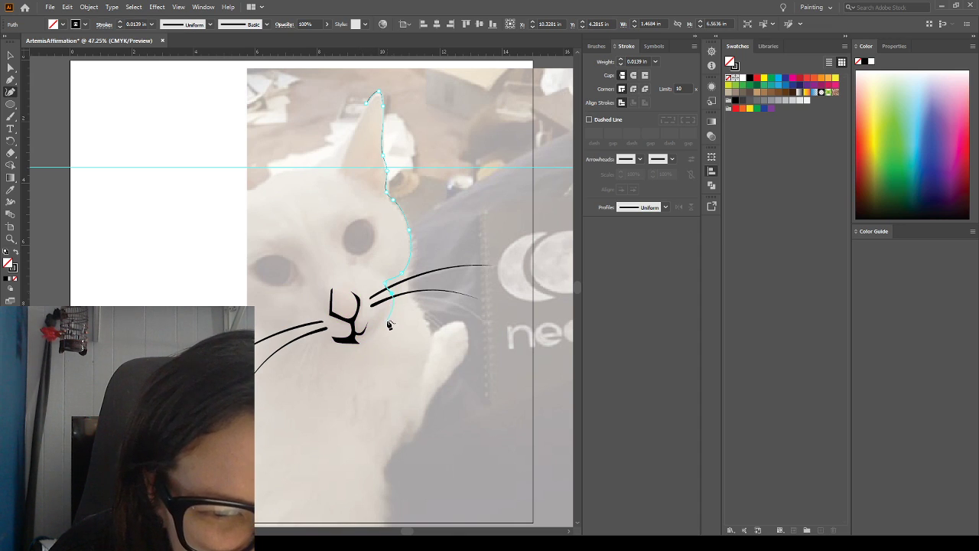
left_click(387, 325)
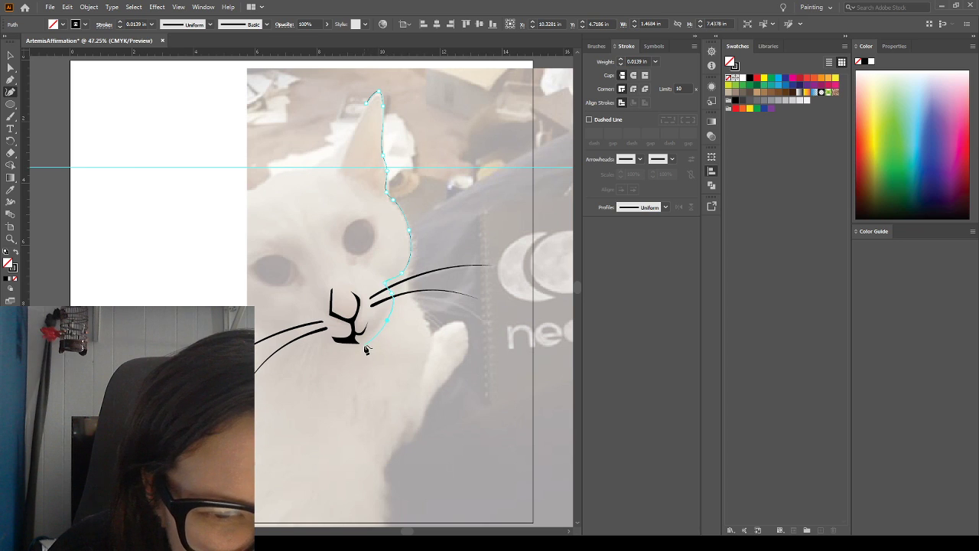
left_click(364, 345)
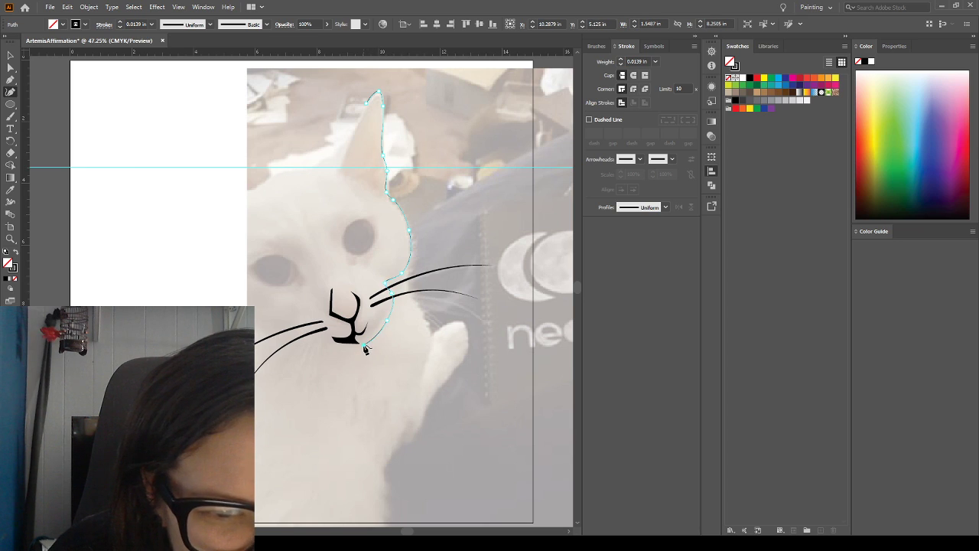
left_click(302, 341)
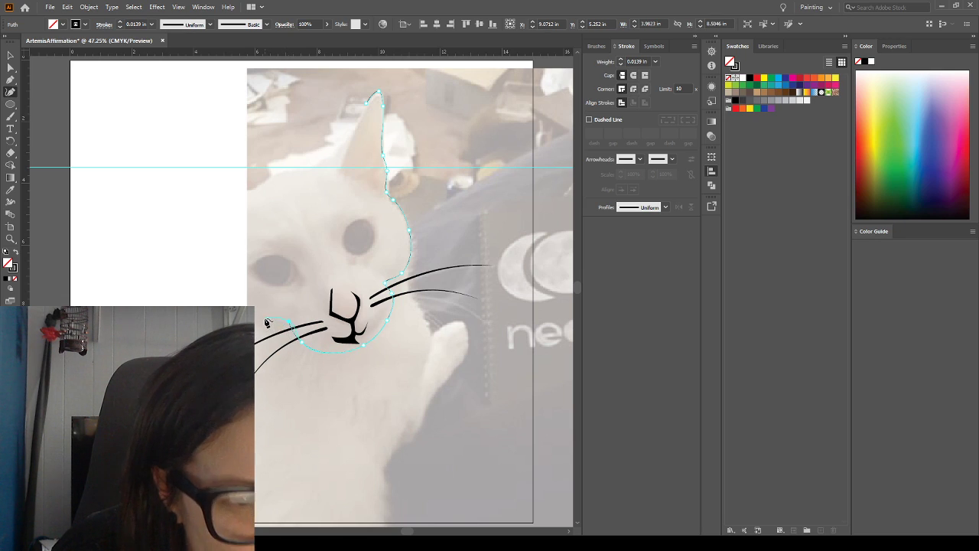
left_click_drag(263, 316, 257, 310)
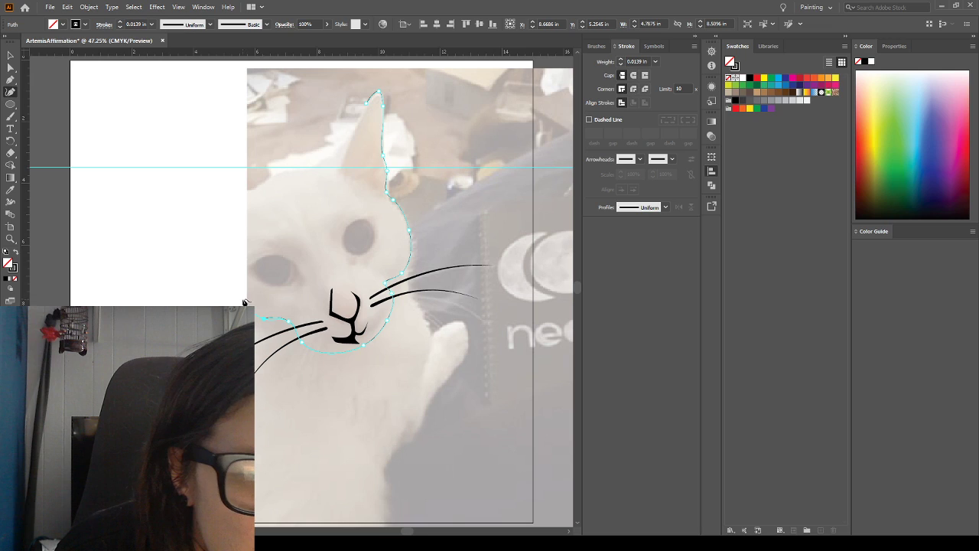
left_click_drag(240, 297, 236, 260)
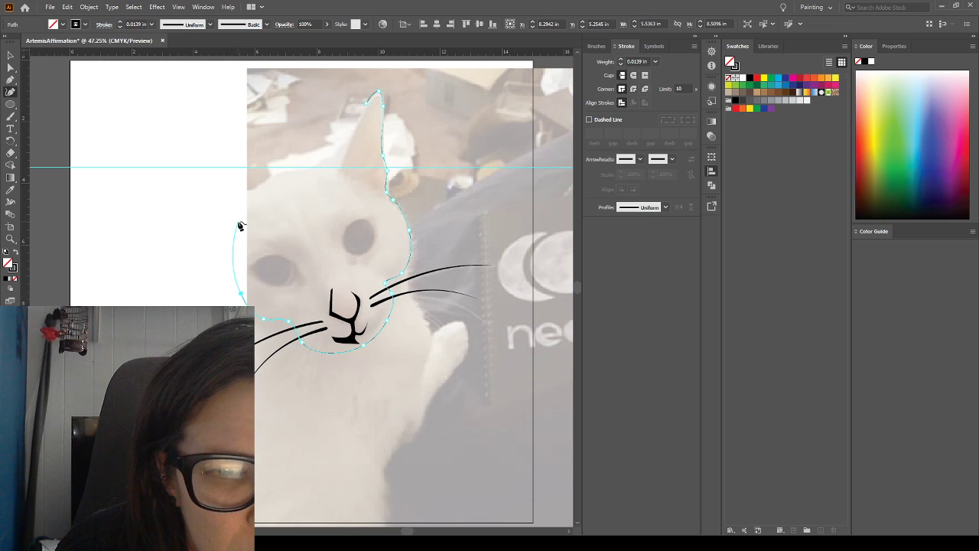
left_click_drag(238, 222, 240, 218)
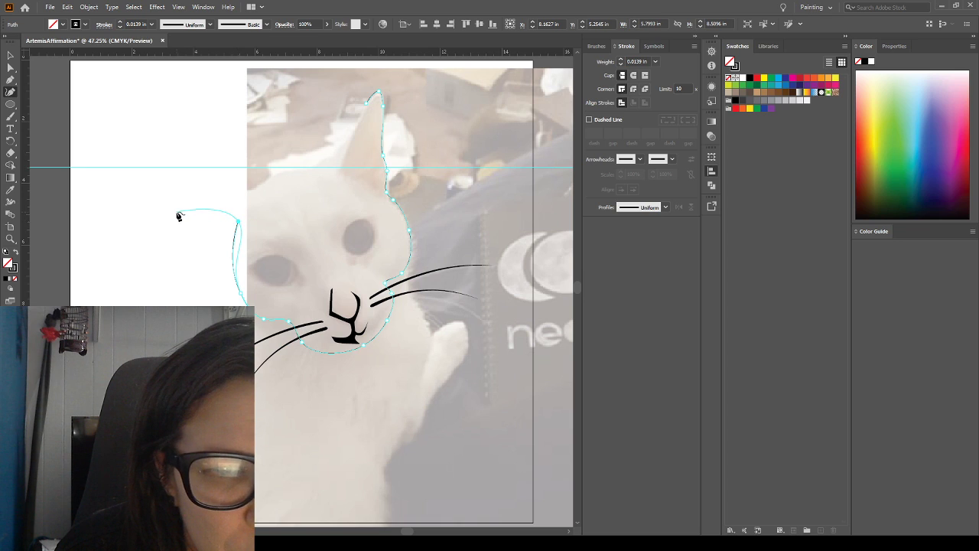
left_click_drag(181, 205, 186, 206)
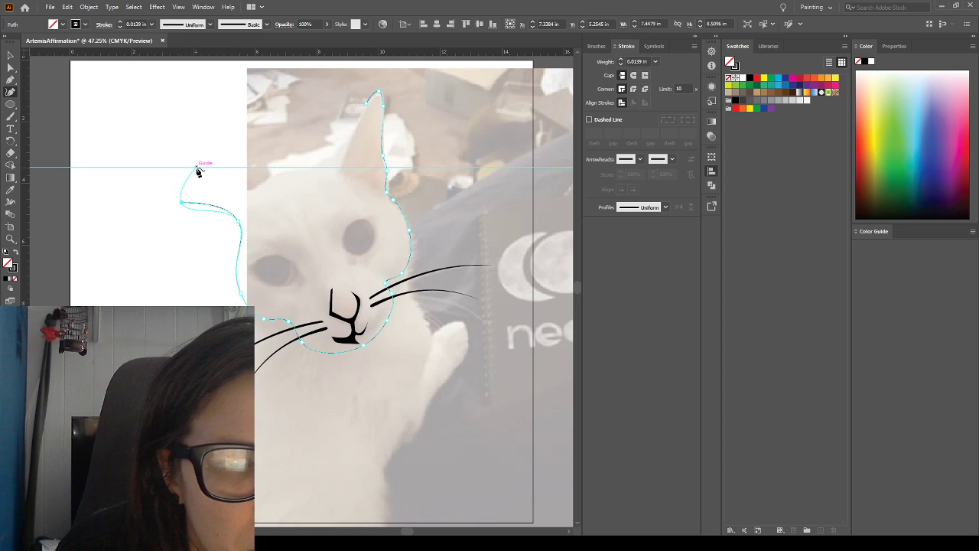
left_click_drag(197, 168, 218, 167)
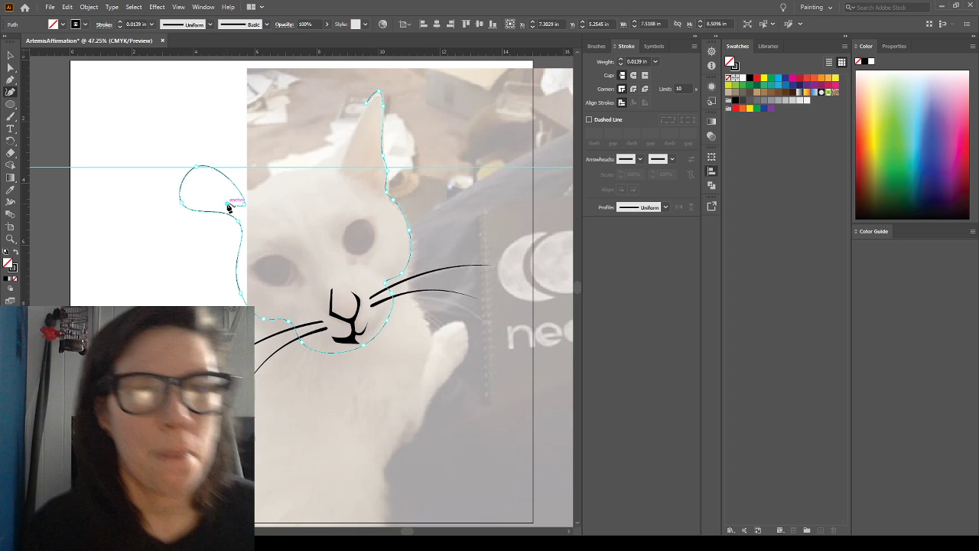
left_click(227, 205)
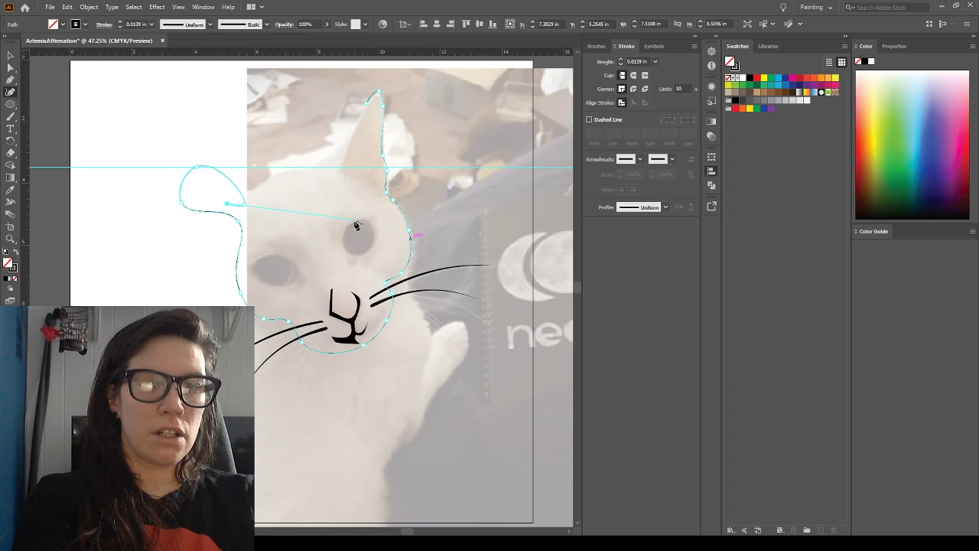
key("ctrl+z")
key("ctrl+z")
key("ctrl+z")
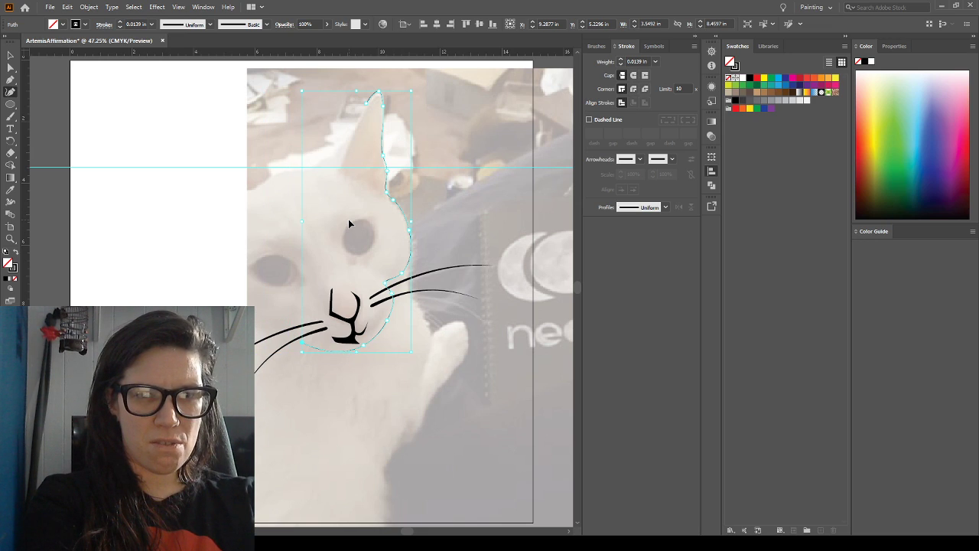
key("ctrl+z")
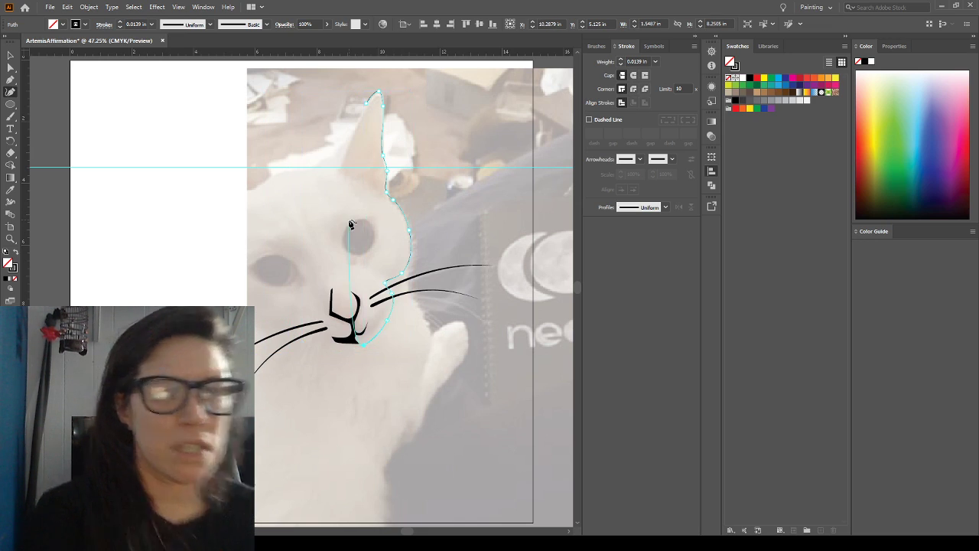
Continue the outline with the Curvature tool from below the mouth along the chin and up the left-hand cheek to the ear base
left_click(312, 346)
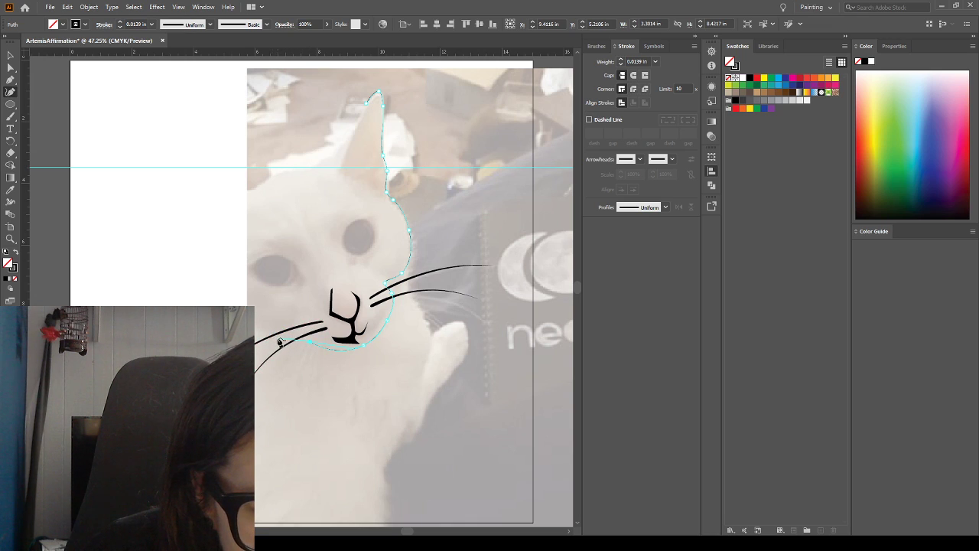
left_click(278, 338)
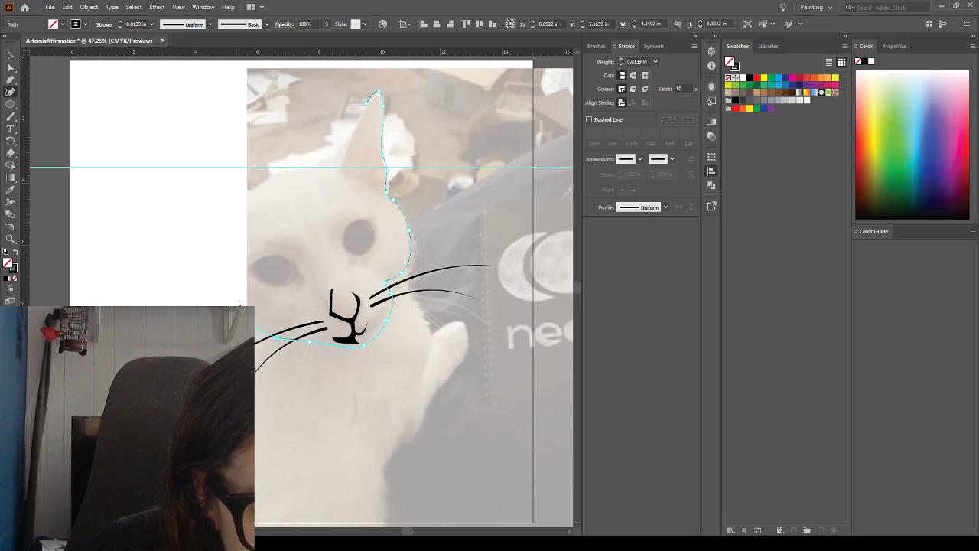
left_click(233, 323)
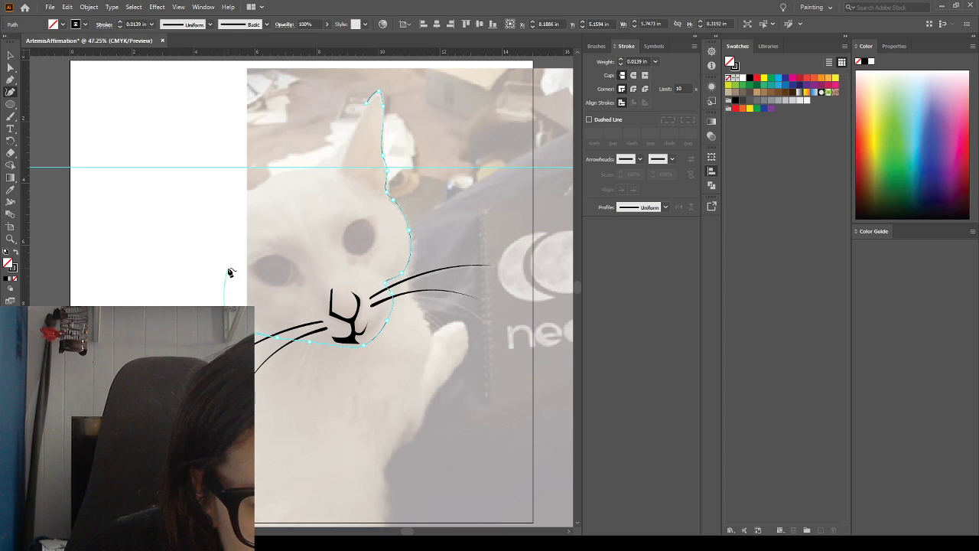
left_click(215, 263)
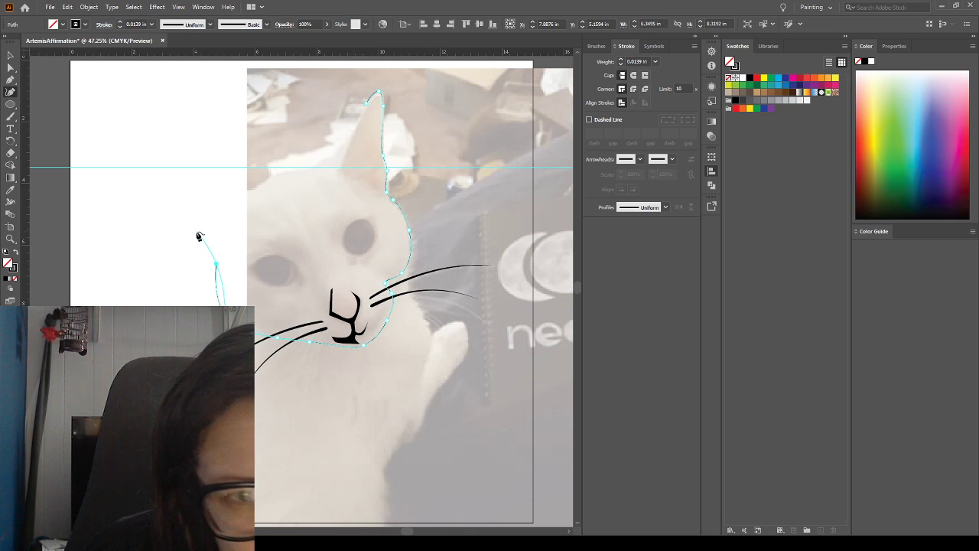
left_click(195, 232)
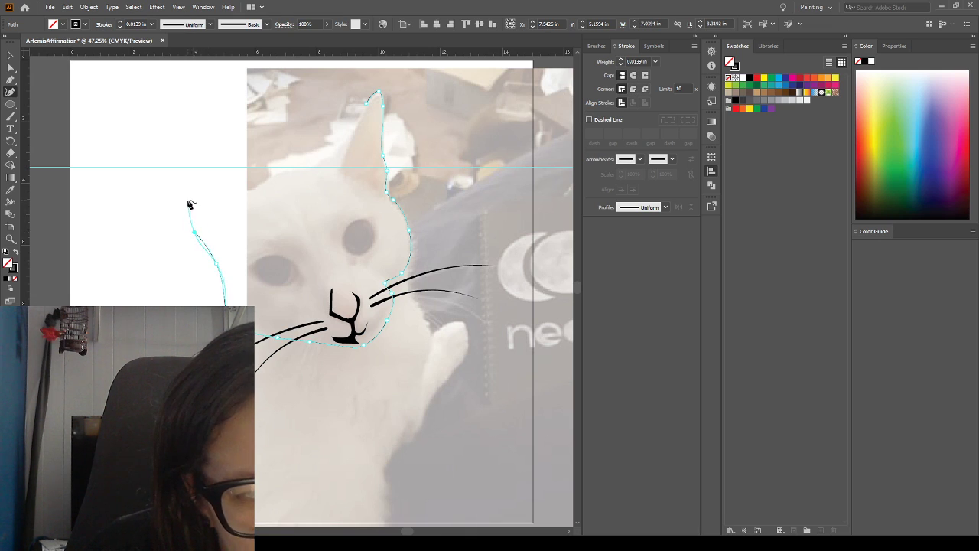
Trace the left-hand ear around its tip, continue over the top of the head, and close the path near the right-hand ear tip
left_click(187, 200)
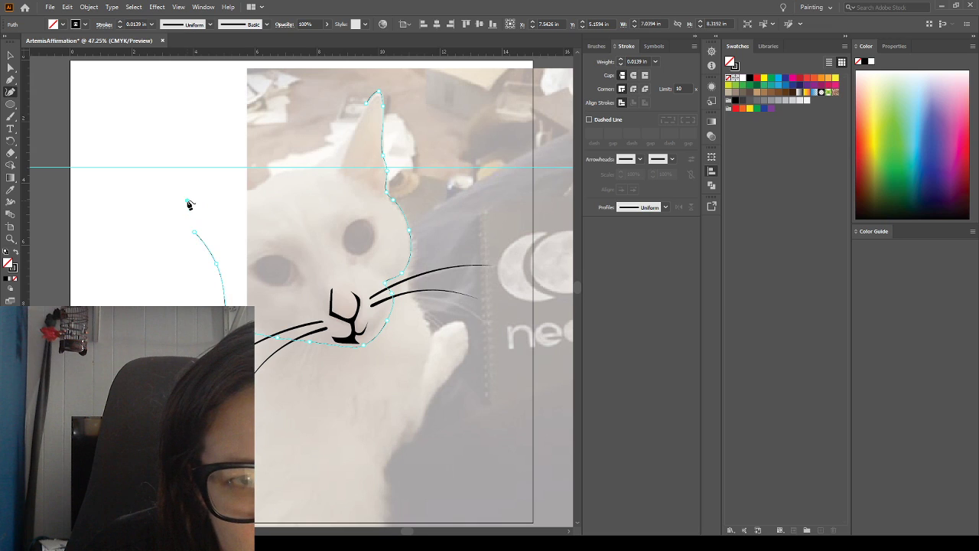
left_click(157, 168)
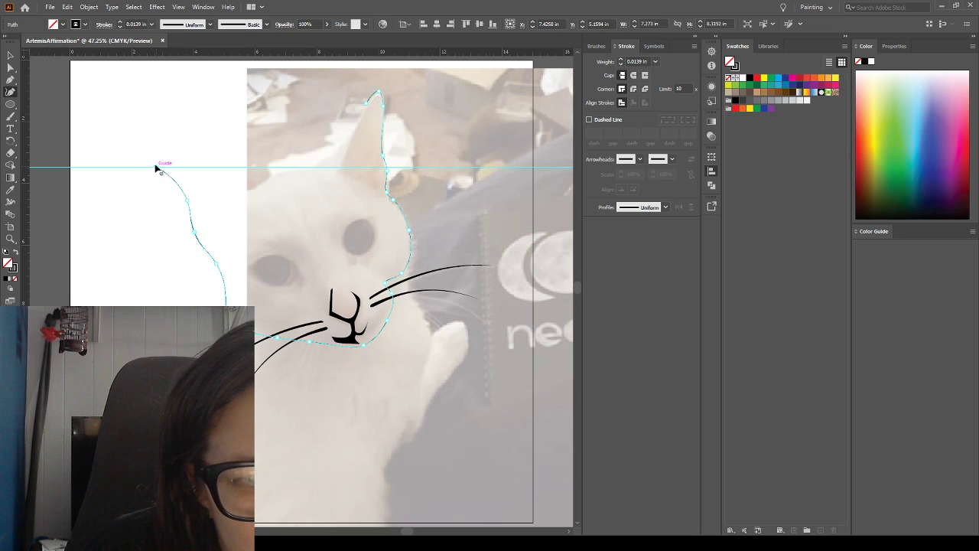
left_click(153, 133)
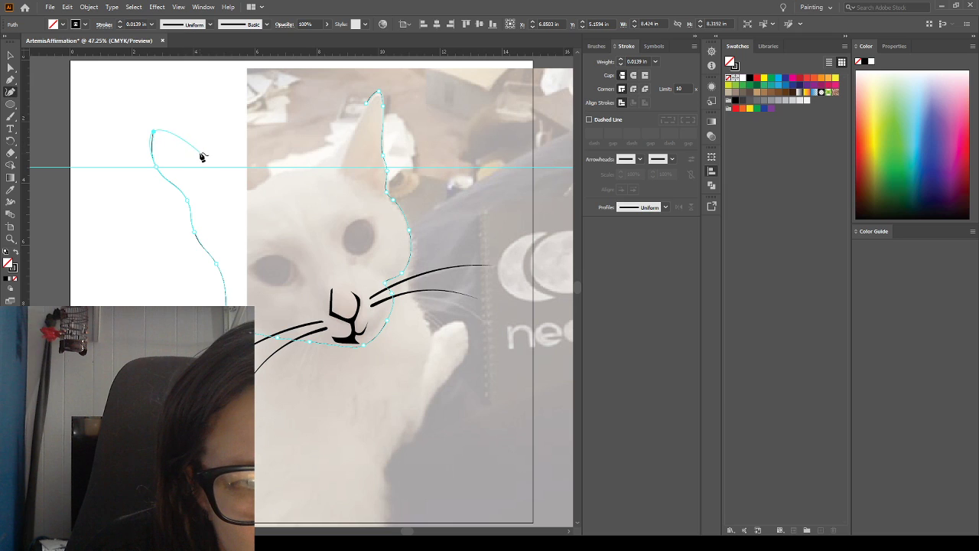
left_click(197, 145)
left_click(223, 161)
left_click(240, 179)
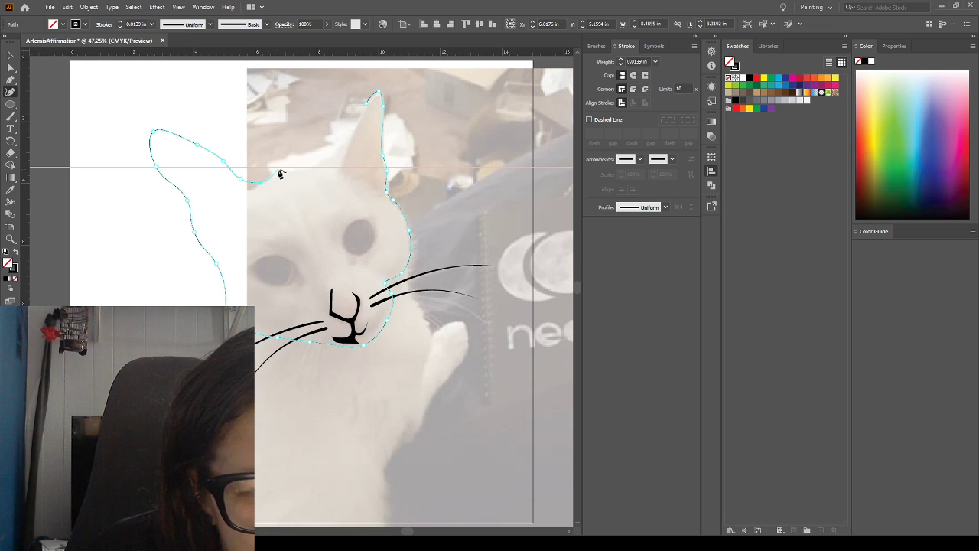
left_click_drag(281, 169, 302, 170)
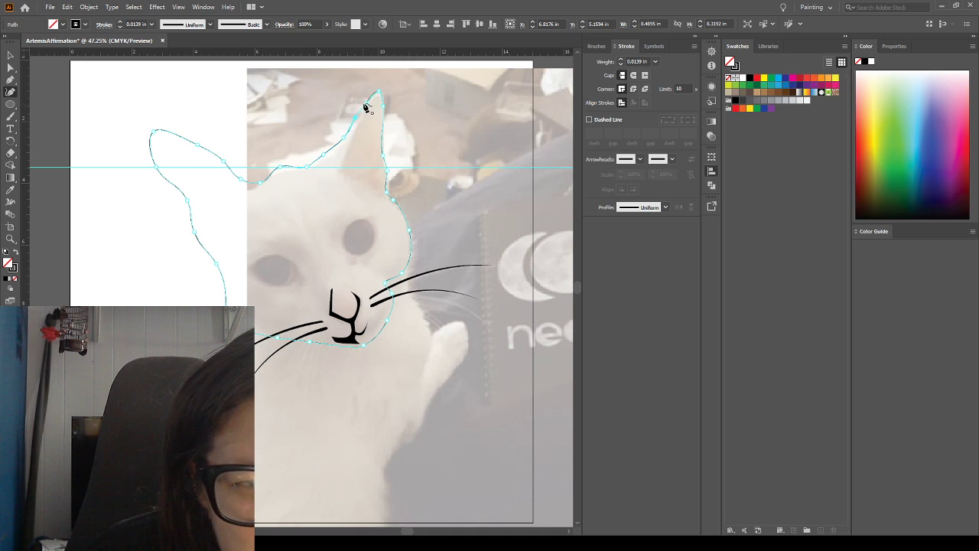
left_click(366, 104)
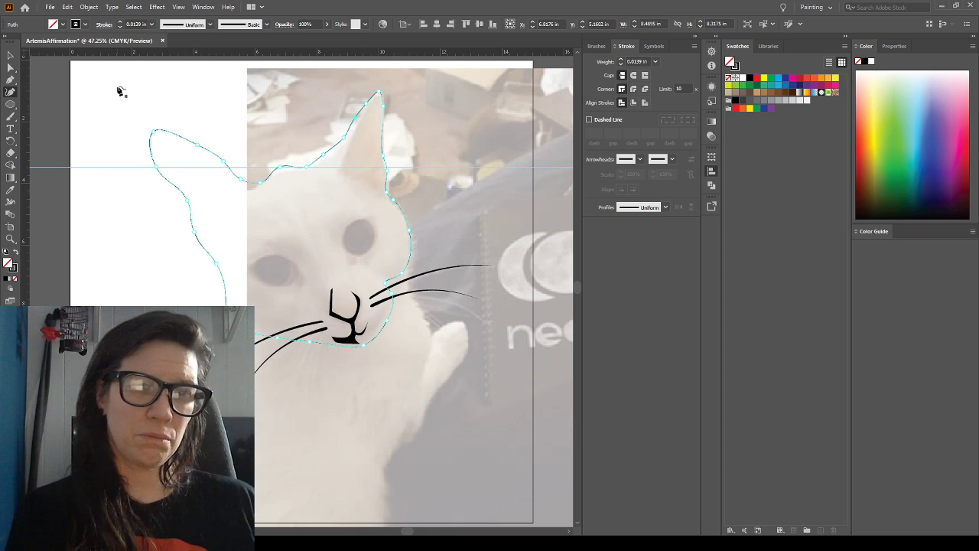
Widen the closed head outline slightly by stretching its left-hand side outward, and deselect it
key("v")
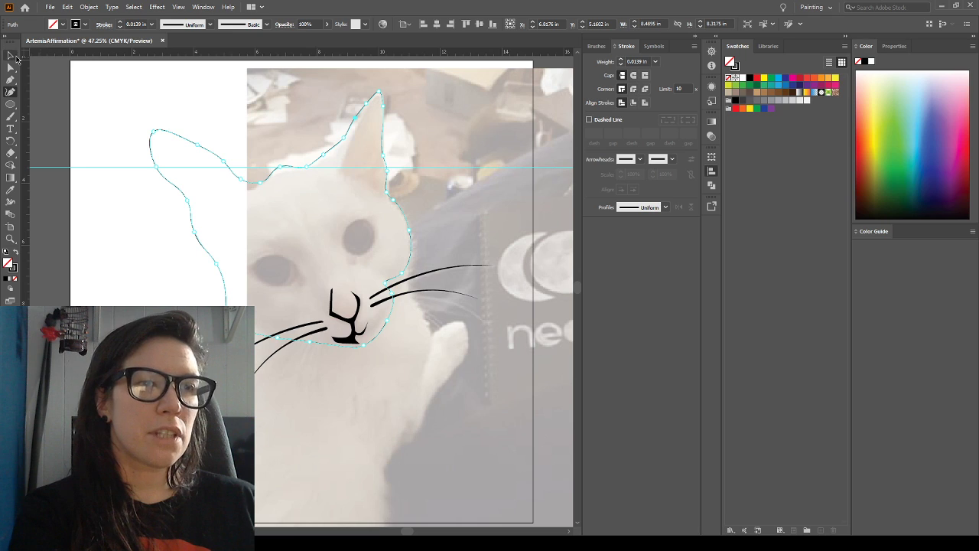
left_click(71, 89)
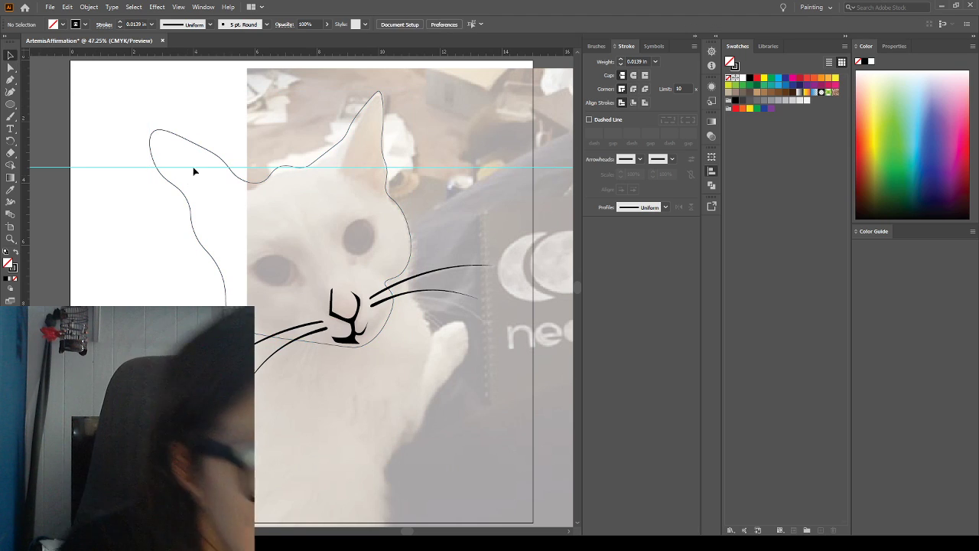
left_click(191, 208)
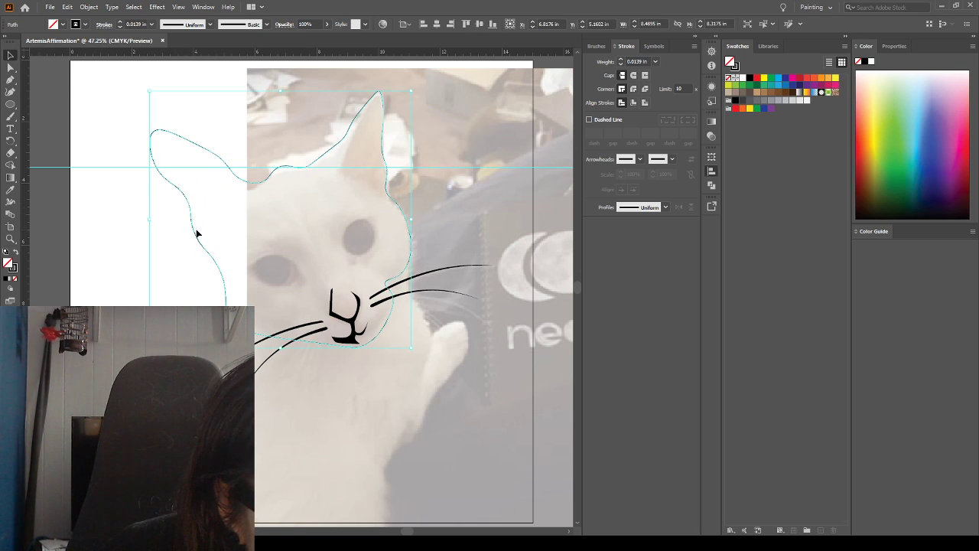
left_click_drag(150, 219, 132, 219)
left_click(125, 236)
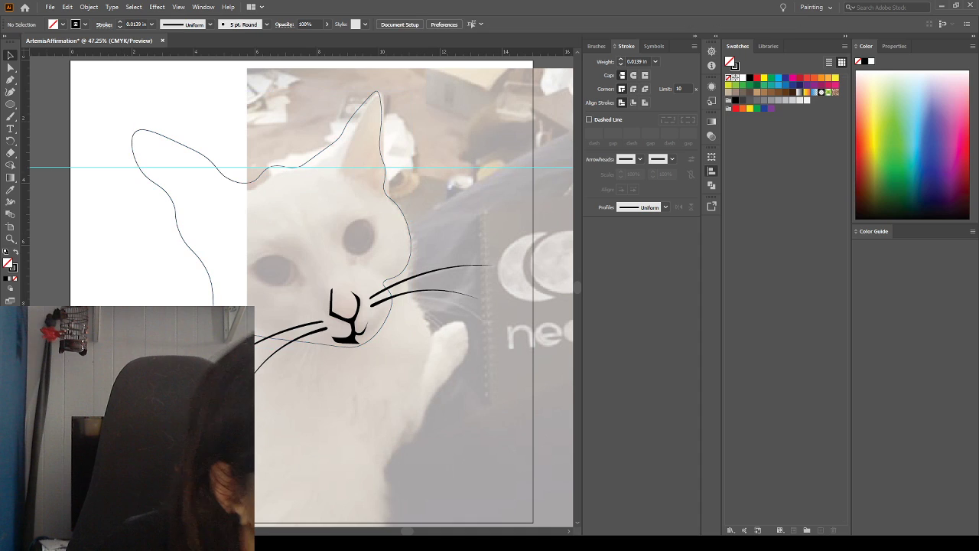
Smooth the outline between the ears by removing surplus anchor points, and delete the whole head outline
key("a")
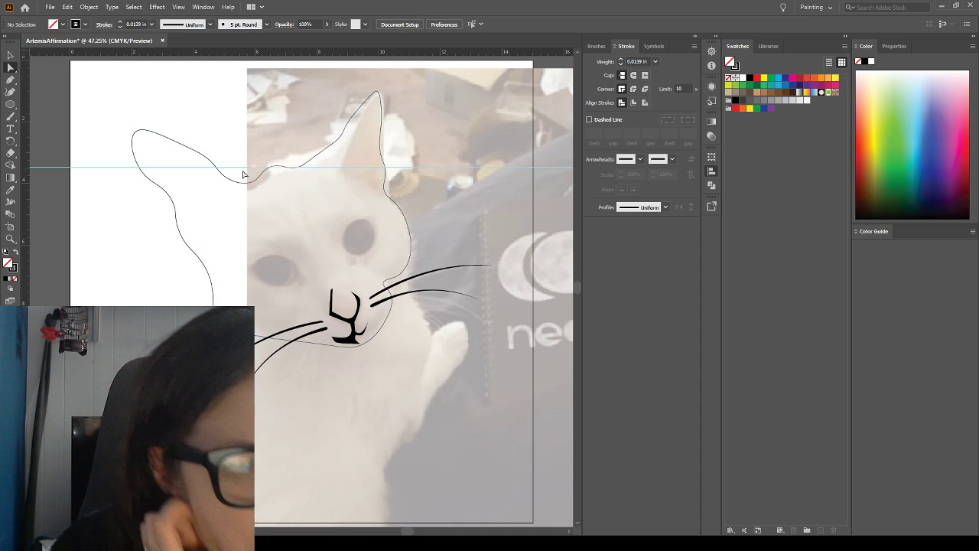
left_click(194, 153)
left_click_drag(211, 163, 235, 179)
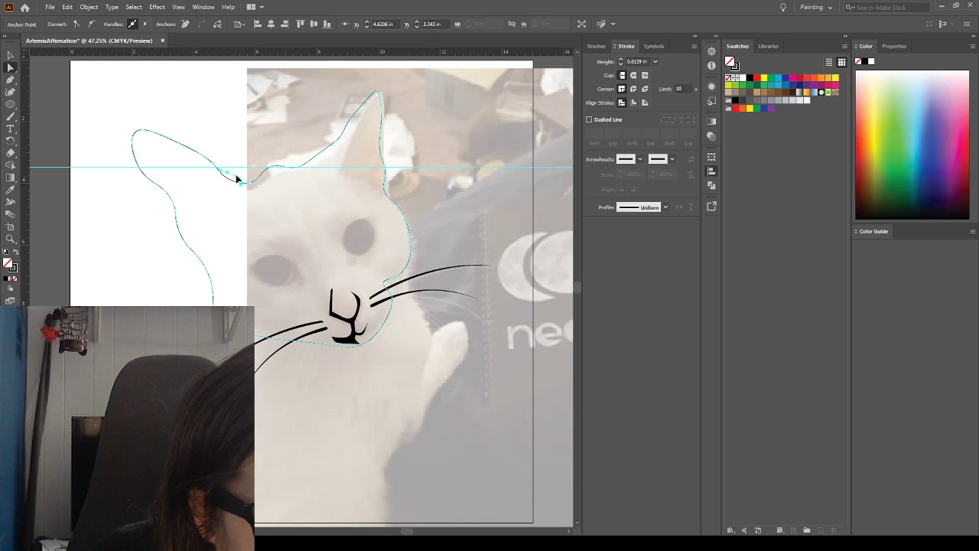
left_click(236, 176)
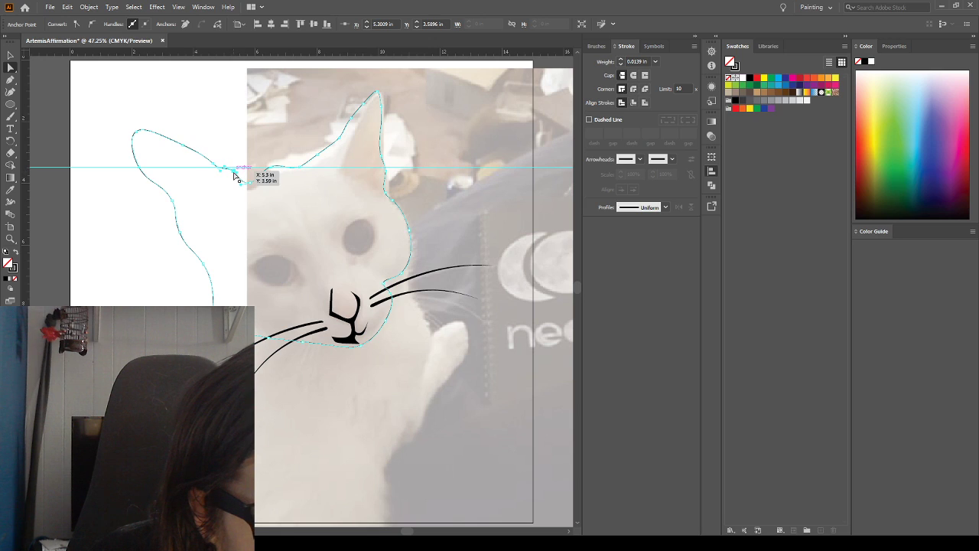
left_click(184, 27)
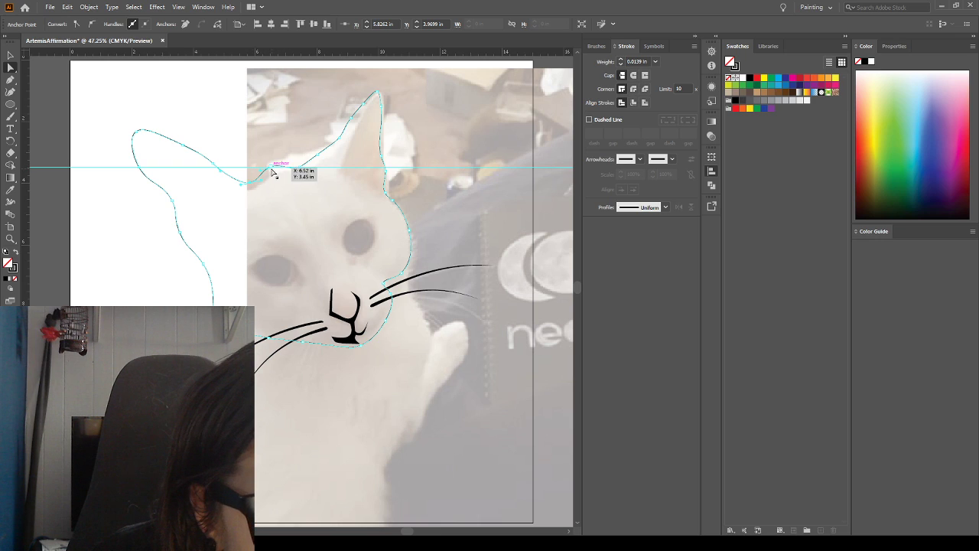
left_click(278, 176)
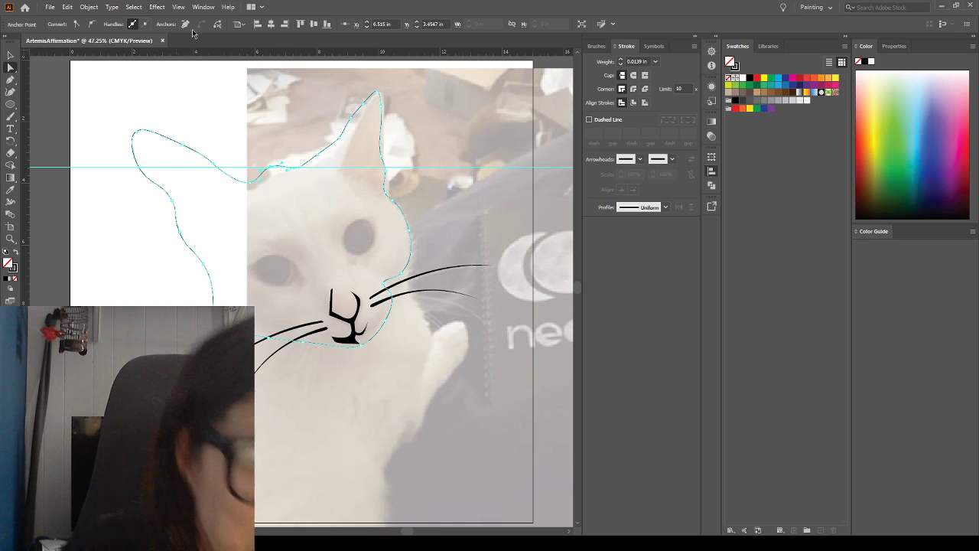
left_click(184, 25)
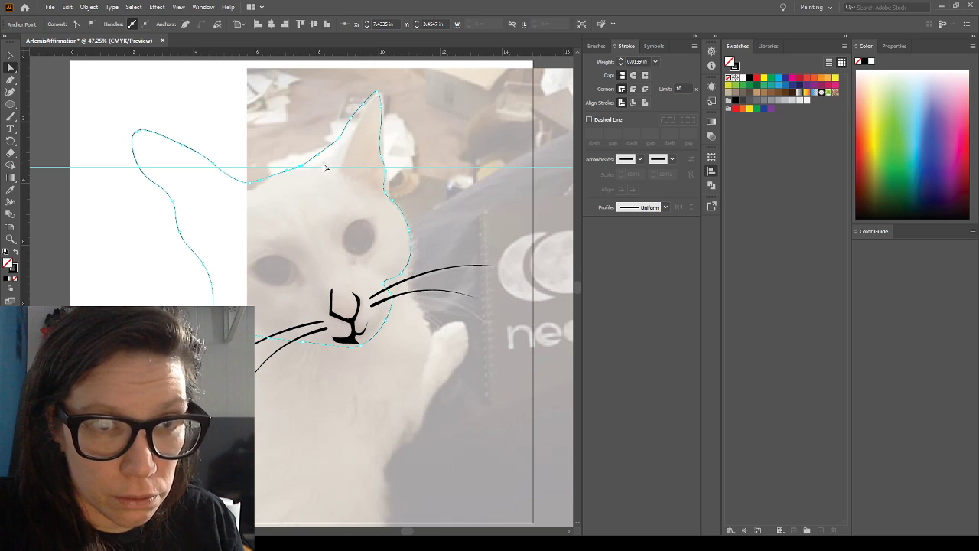
left_click(316, 193)
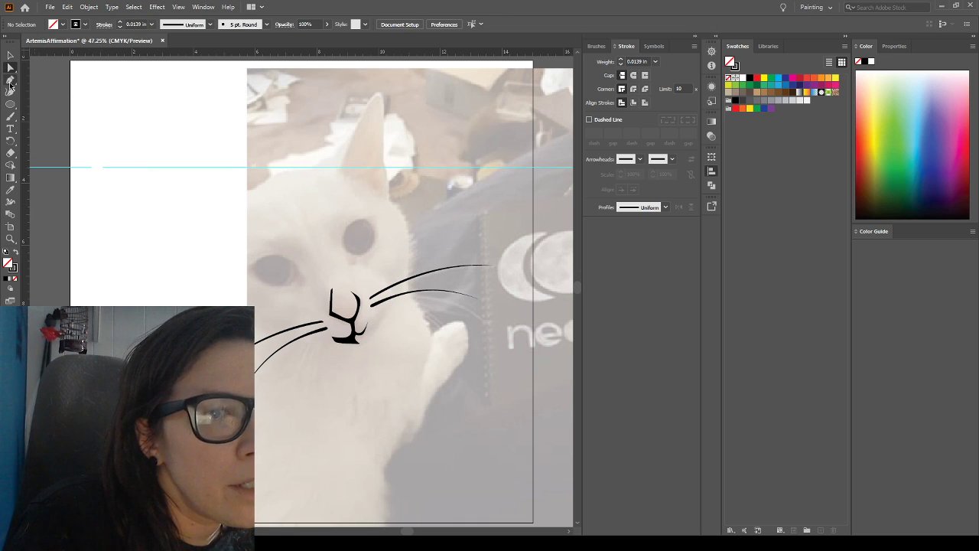
Draw a thin tapered crescent along the right-hand eye's inner edge with the Pen tool, about 0.86 by 1.67 in, filled black without stroke
left_click(10, 81)
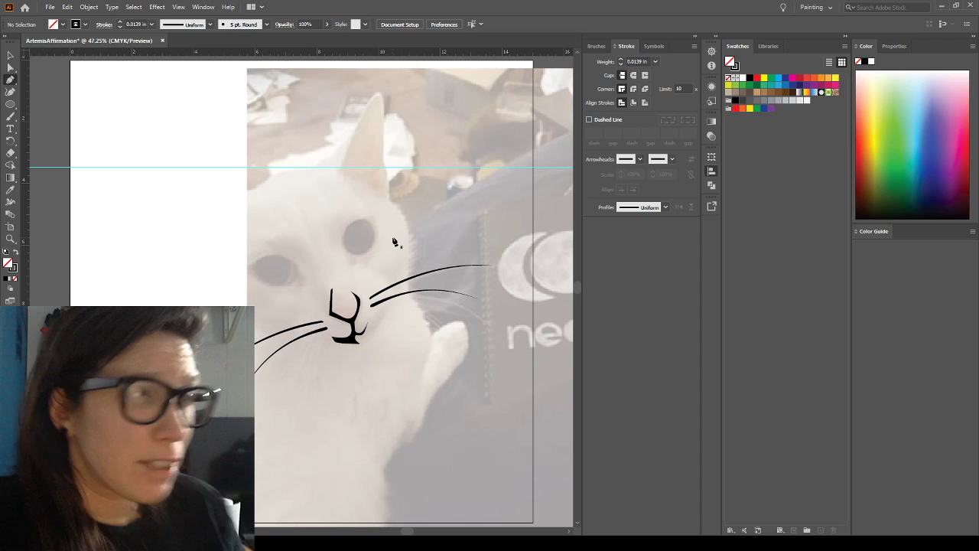
left_click(351, 265)
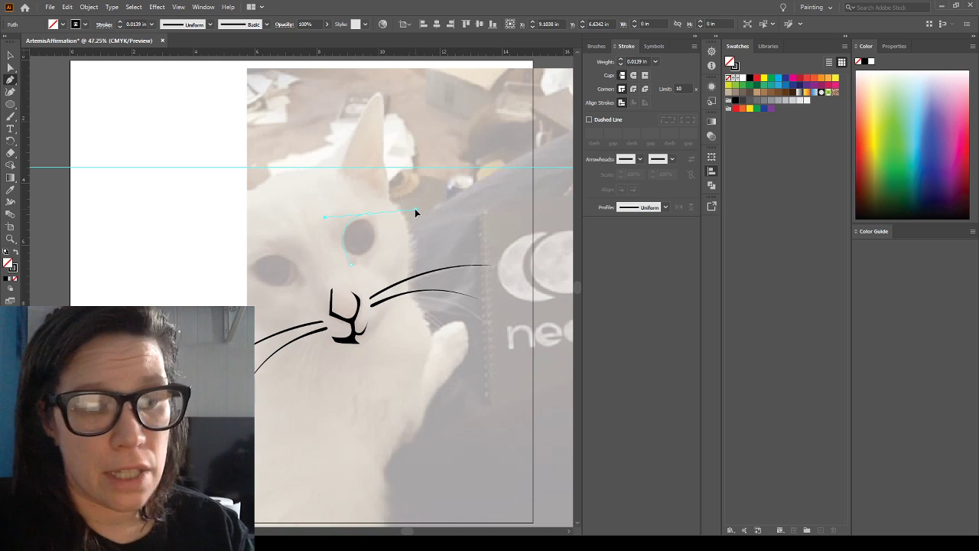
left_click(358, 221)
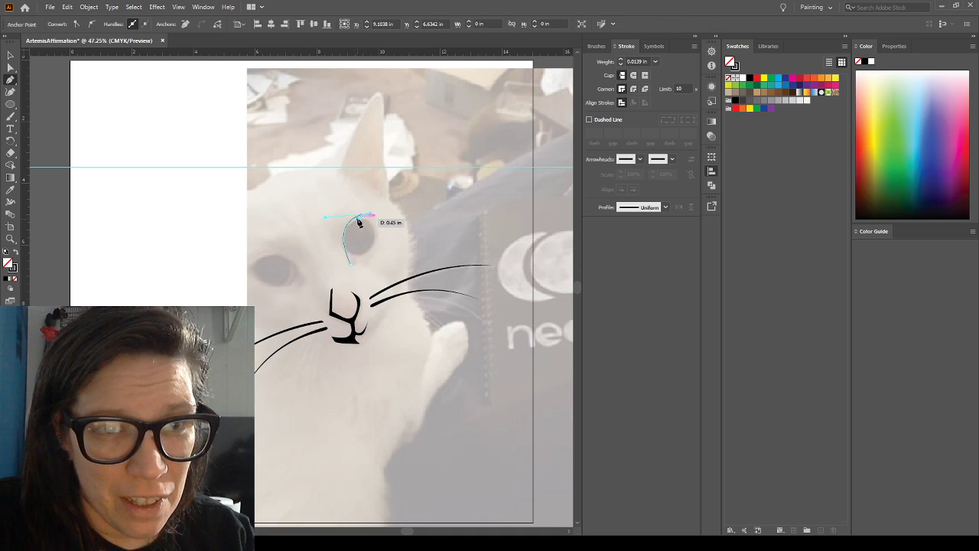
left_click(351, 266)
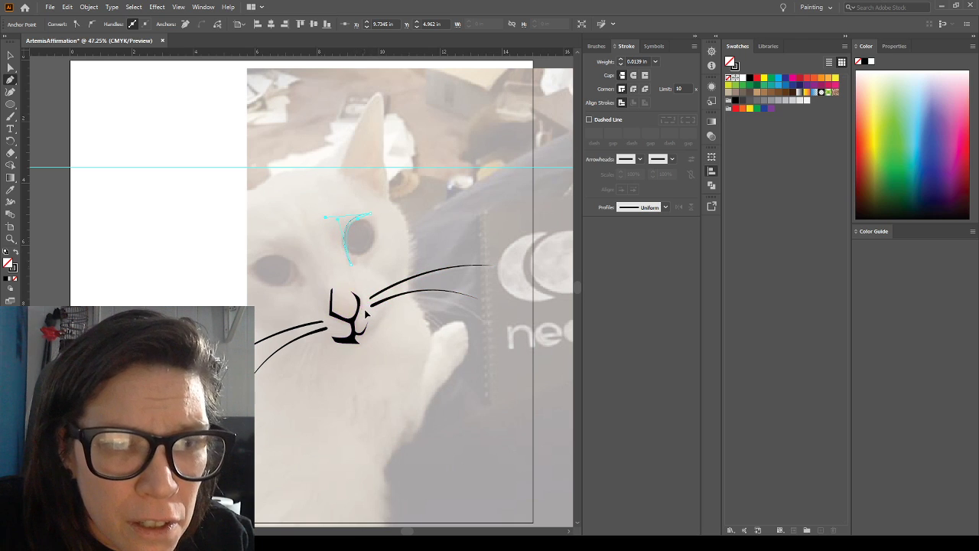
left_click_drag(367, 312, 367, 311)
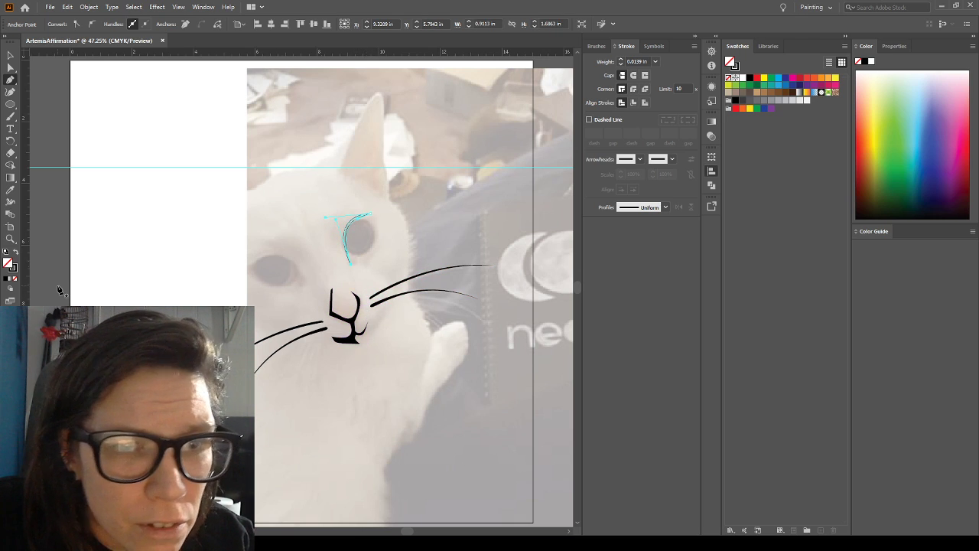
left_click(16, 257)
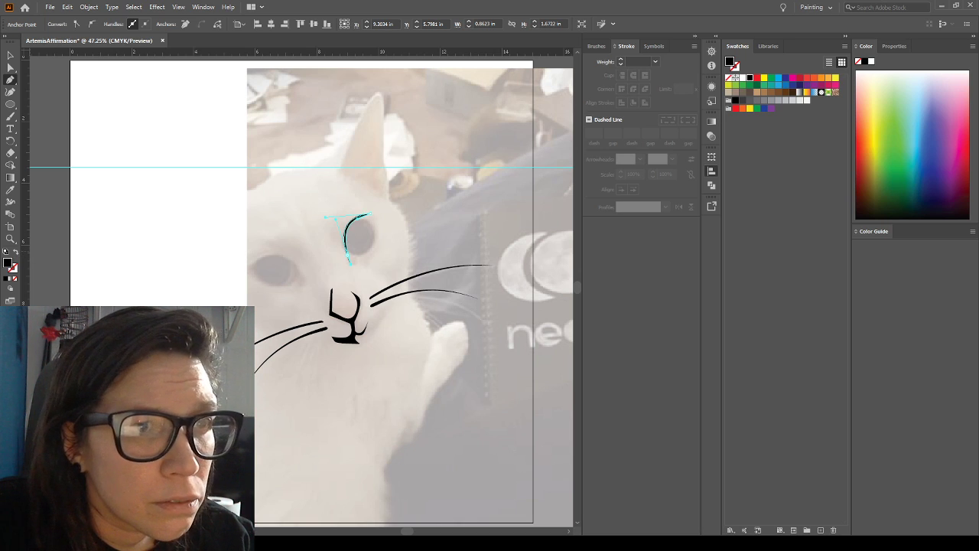
key("v")
left_click(126, 115)
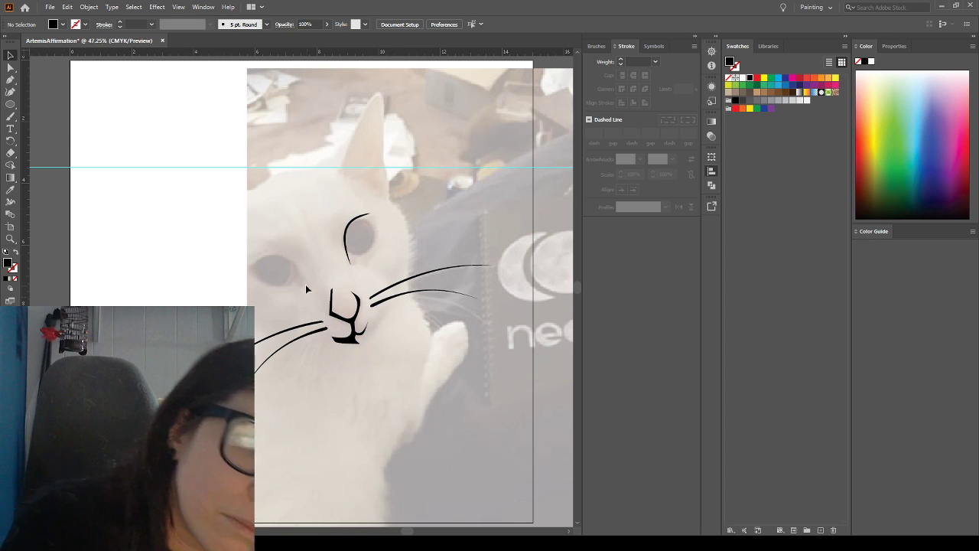
Draw a closed, black-filled shape with curved sides at the left-hand eye's inner corner with the Pen tool, undoing the stray point
left_click(10, 79)
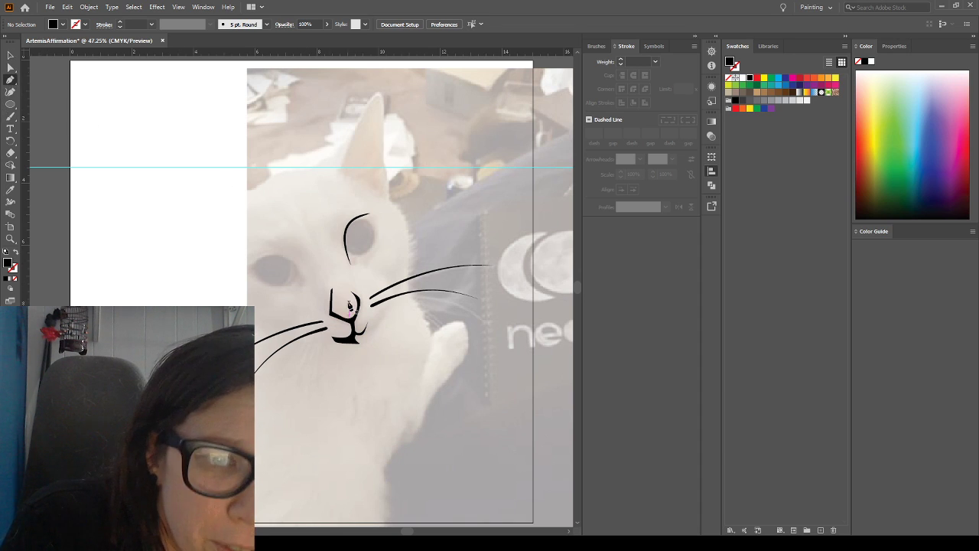
left_click(282, 262)
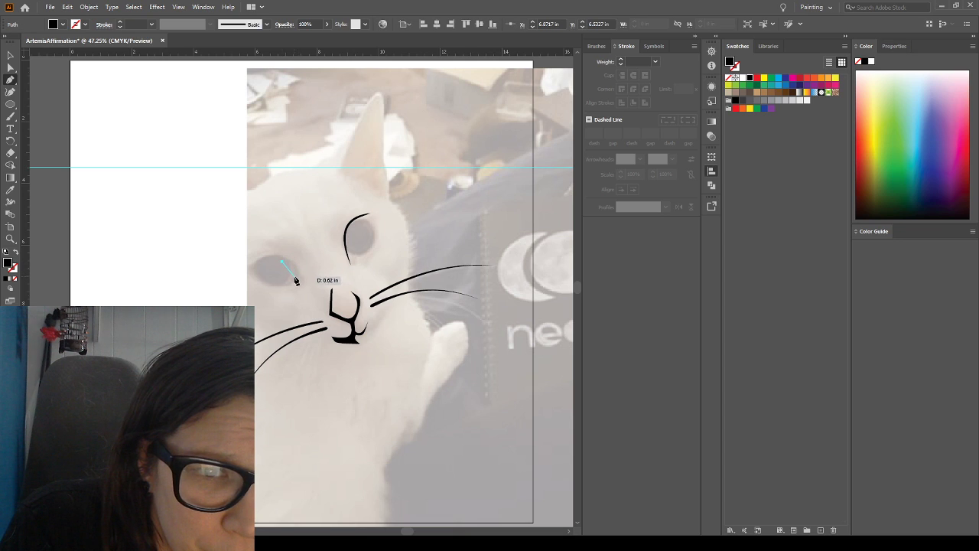
left_click_drag(285, 283, 306, 287)
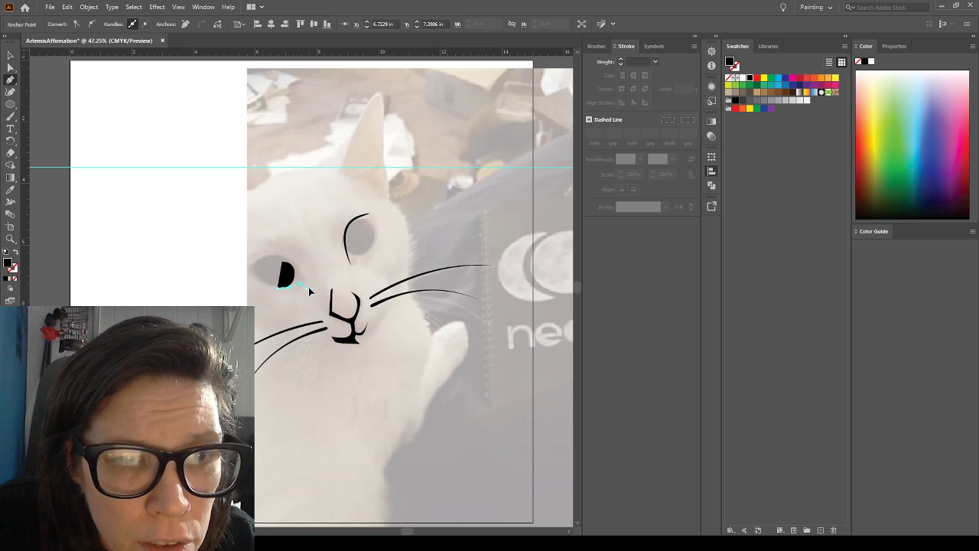
left_click_drag(304, 278, 304, 283)
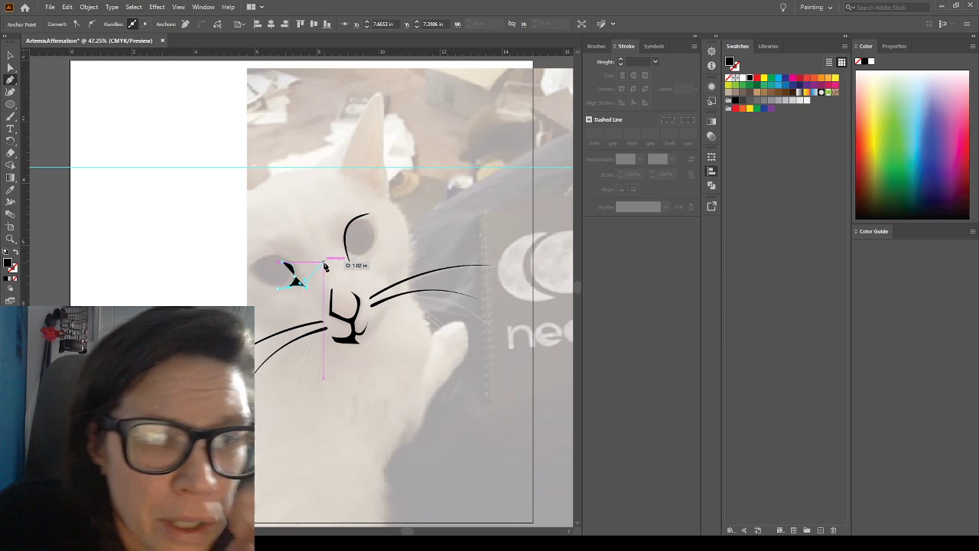
left_click(285, 266)
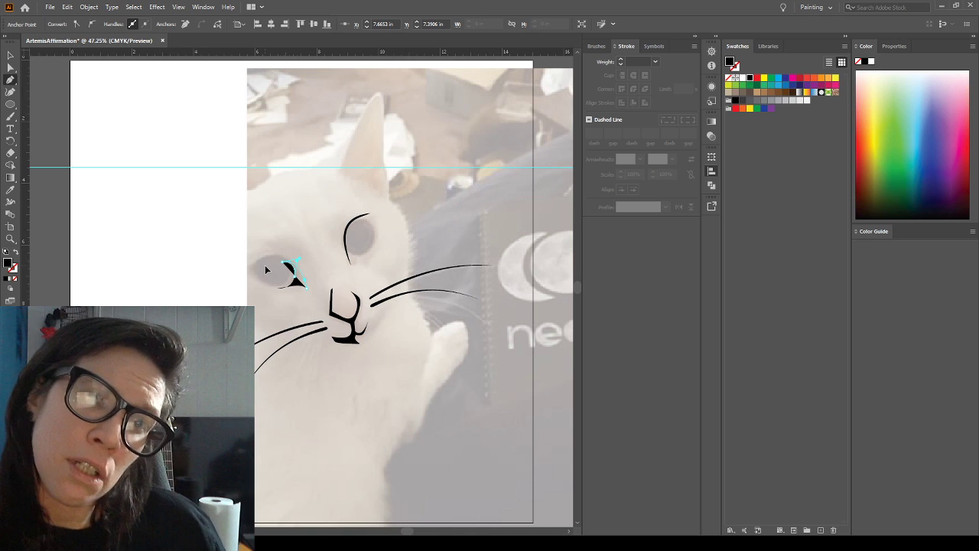
left_click(266, 267)
key("ctrl+z")
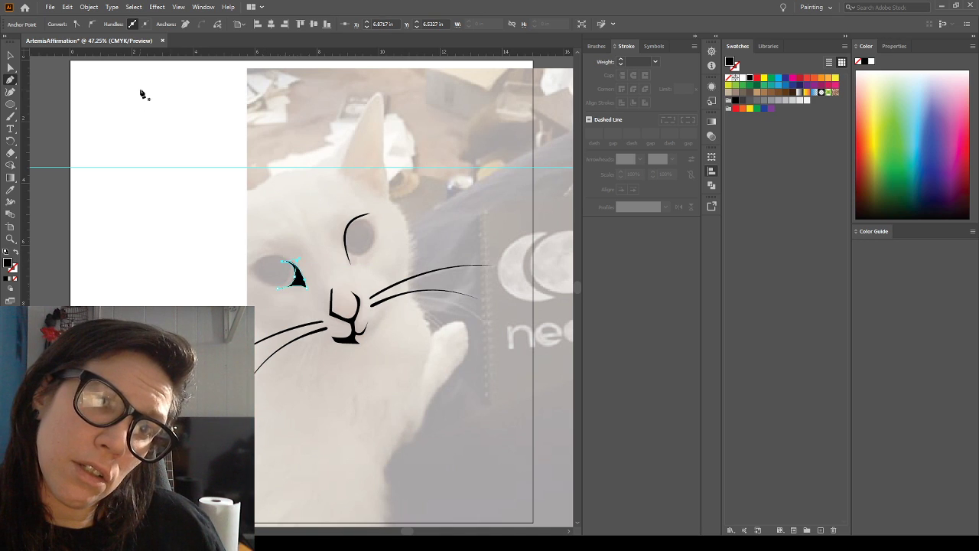
Move the left-hand eye shape's upper tip slightly up and its lower tip slightly outward, away from the nose
left_click(9, 55)
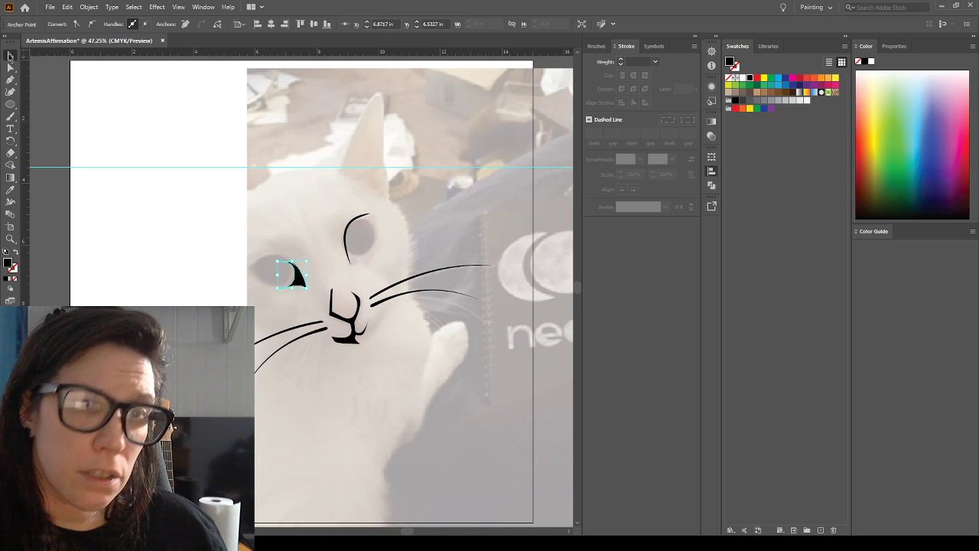
left_click(155, 131)
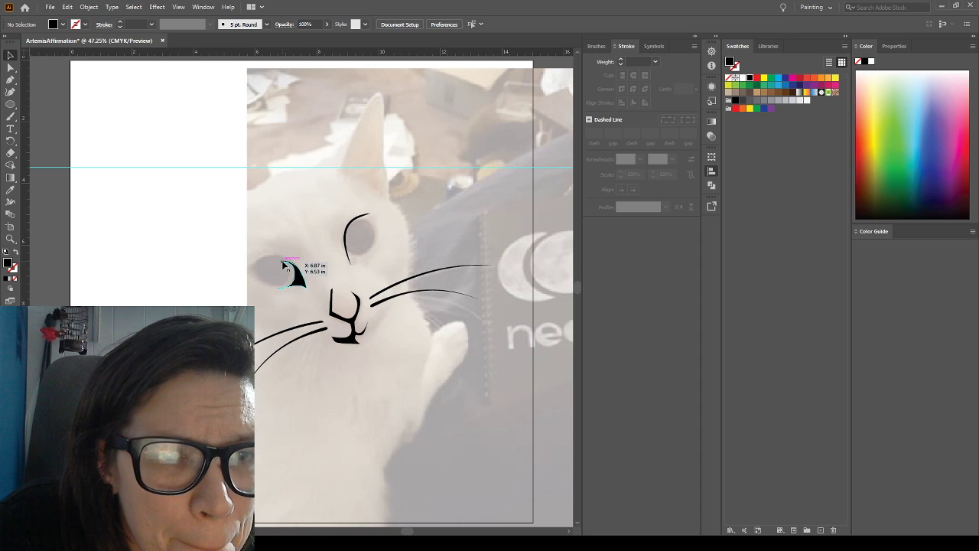
left_click(10, 68)
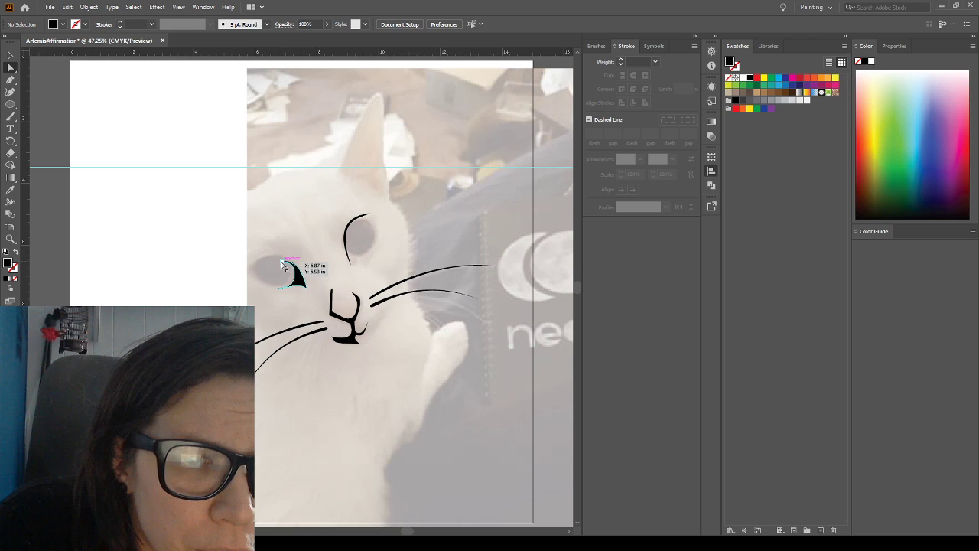
left_click(281, 255)
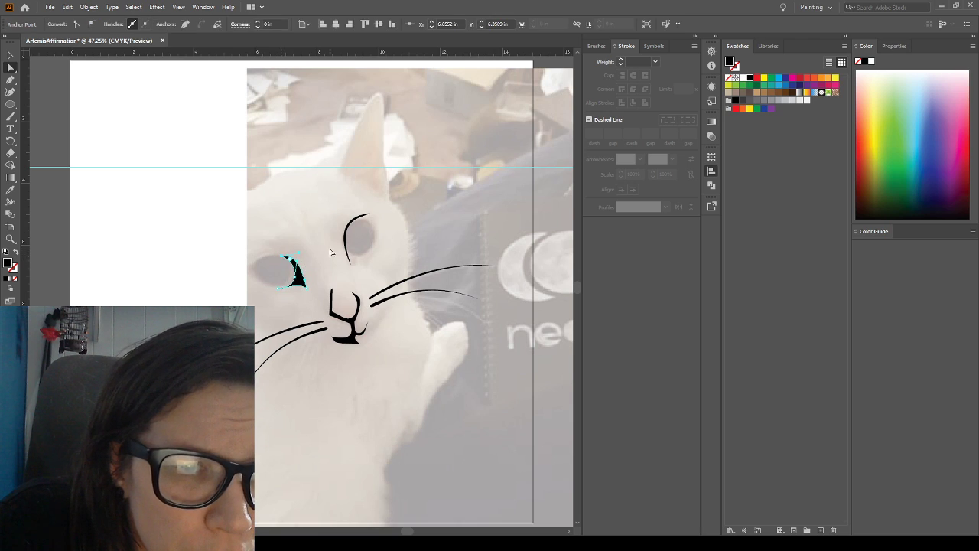
left_click(309, 240)
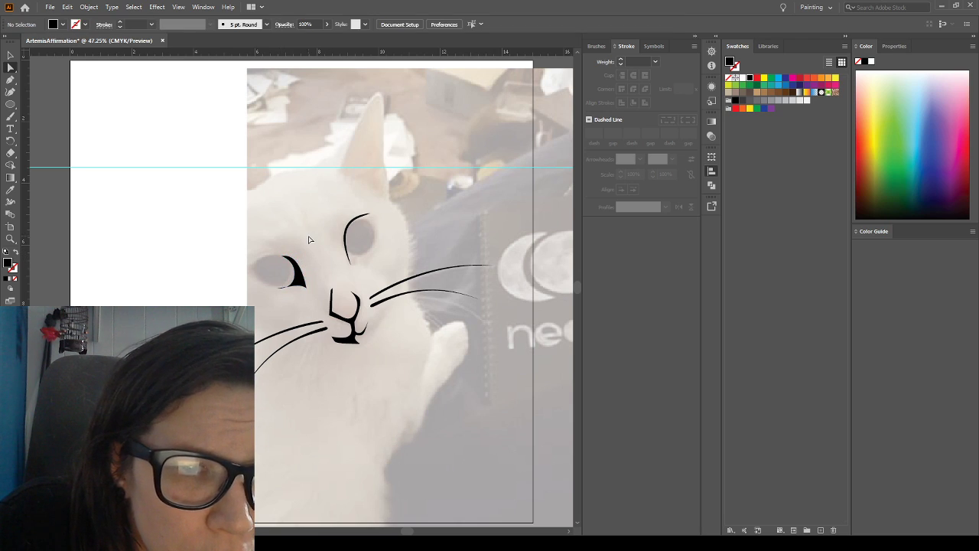
left_click_drag(279, 292, 273, 288)
left_click(270, 308)
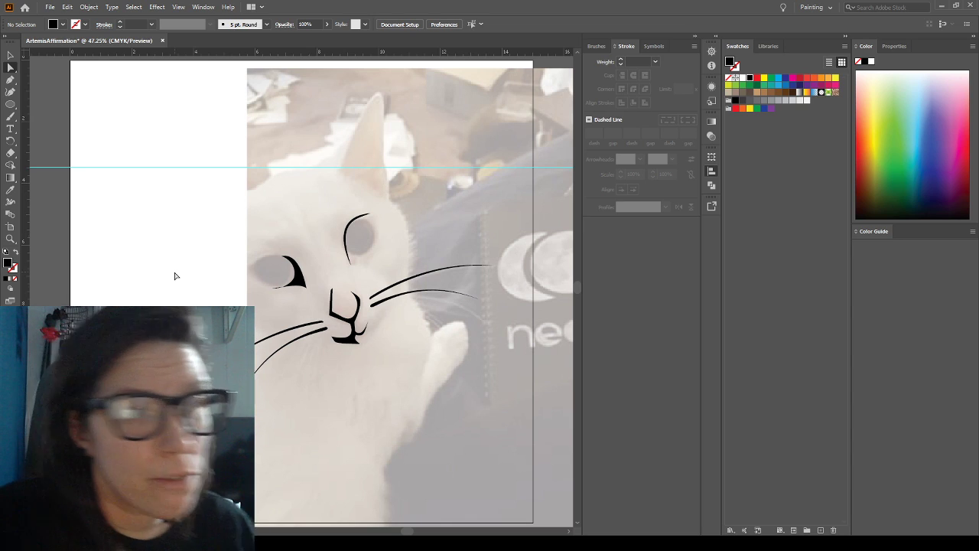
Adjust the direction handle at the eye shape's lower tip so the inner curve runs above the bottom edge without crossing it
left_click(10, 239)
left_click_drag(210, 236, 249, 308)
left_click(10, 68)
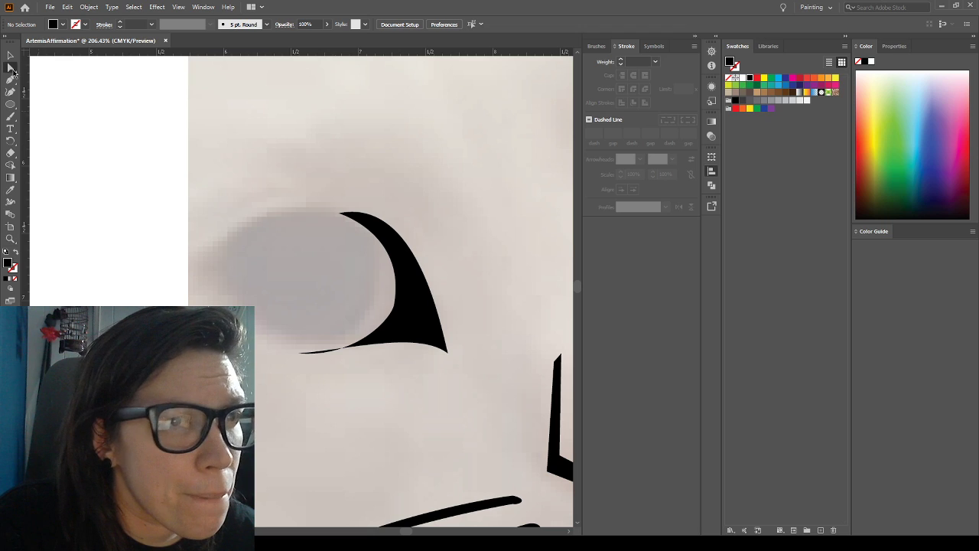
left_click(303, 354)
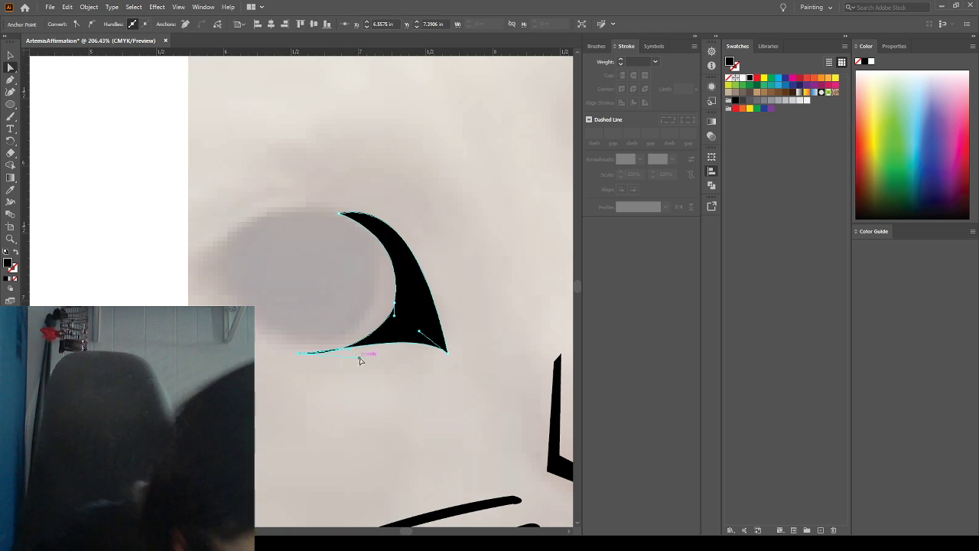
left_click_drag(360, 360, 353, 396)
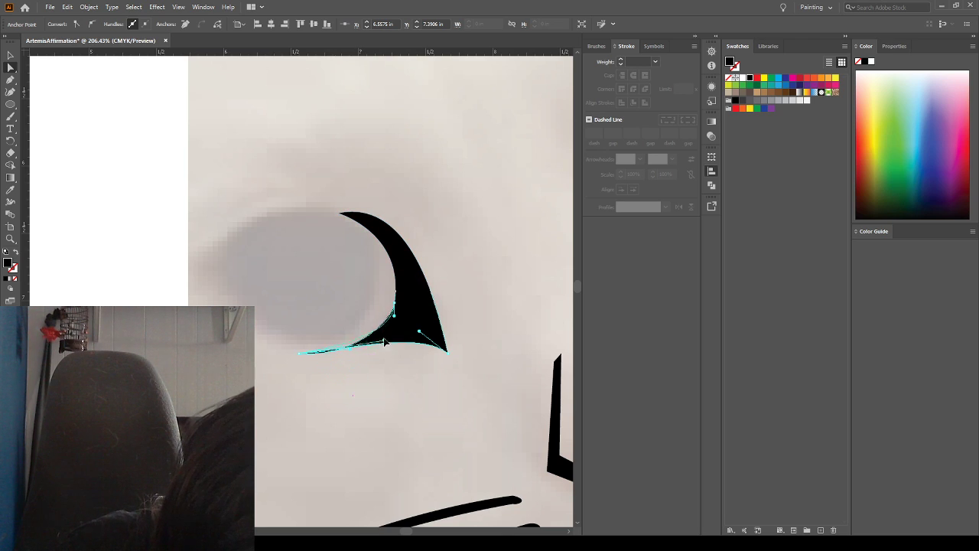
left_click_drag(353, 352, 322, 313)
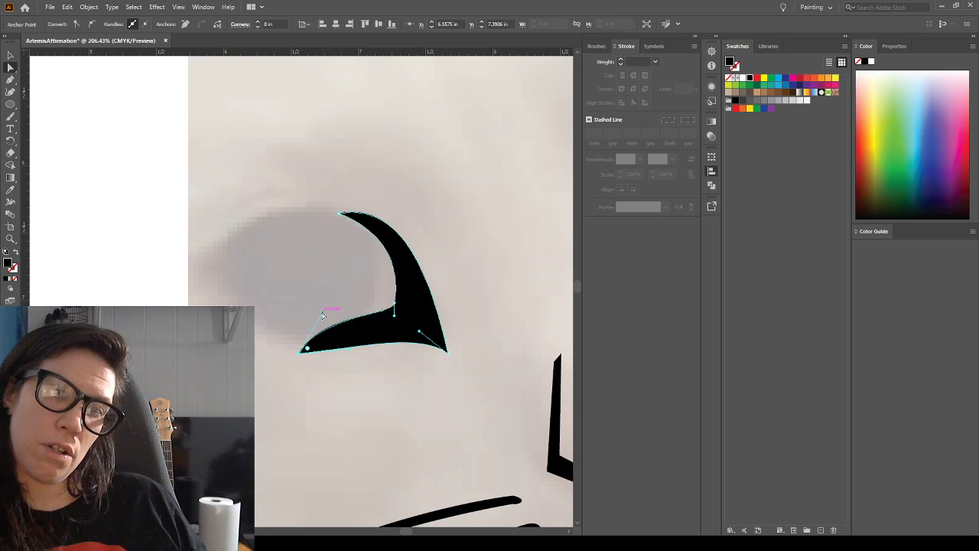
left_click_drag(327, 314, 373, 368)
left_click_drag(323, 314, 364, 376)
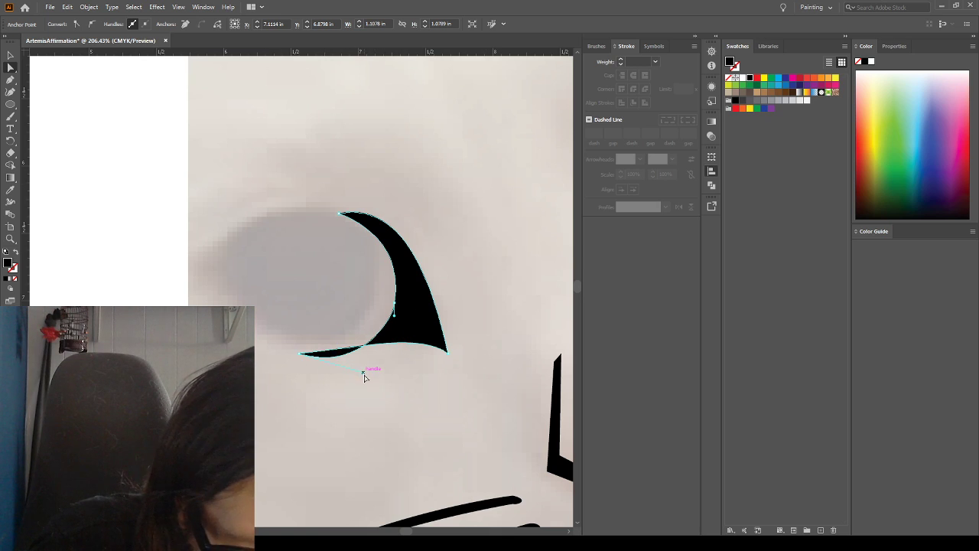
left_click_drag(363, 375, 365, 335)
left_click(383, 350)
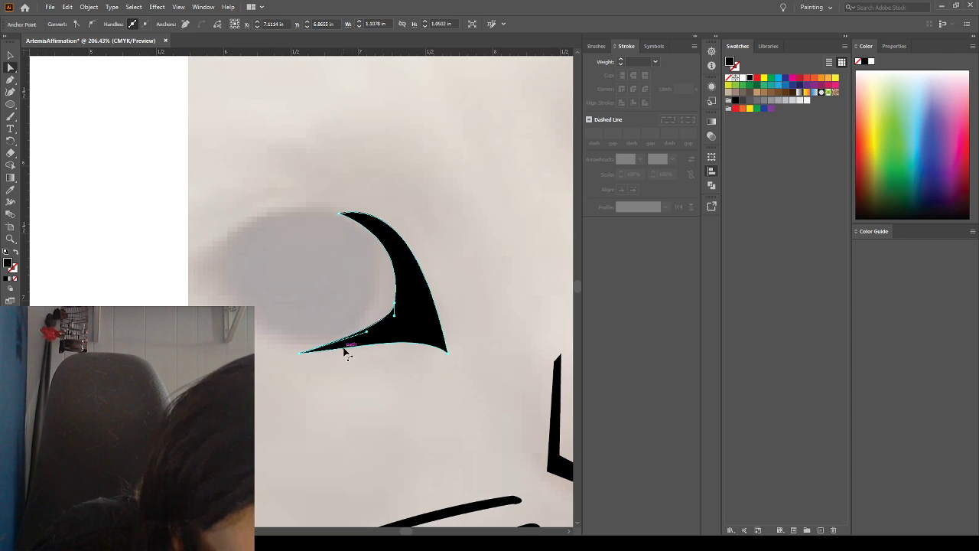
left_click(301, 354)
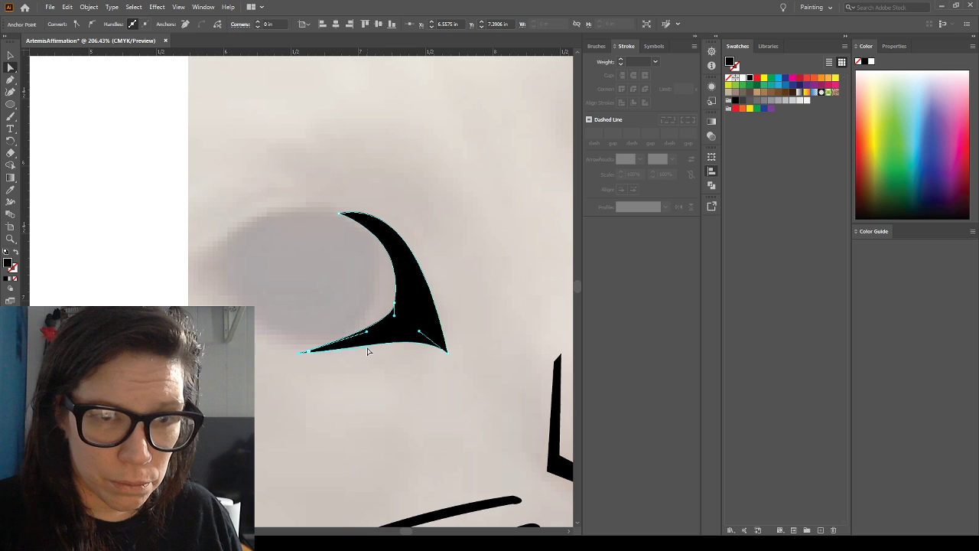
mouse_move(367, 333)
left_mouse_down()
mouse_move(371, 344)
mouse_move(369, 337)
left_mouse_up()
key("ctrl+z")
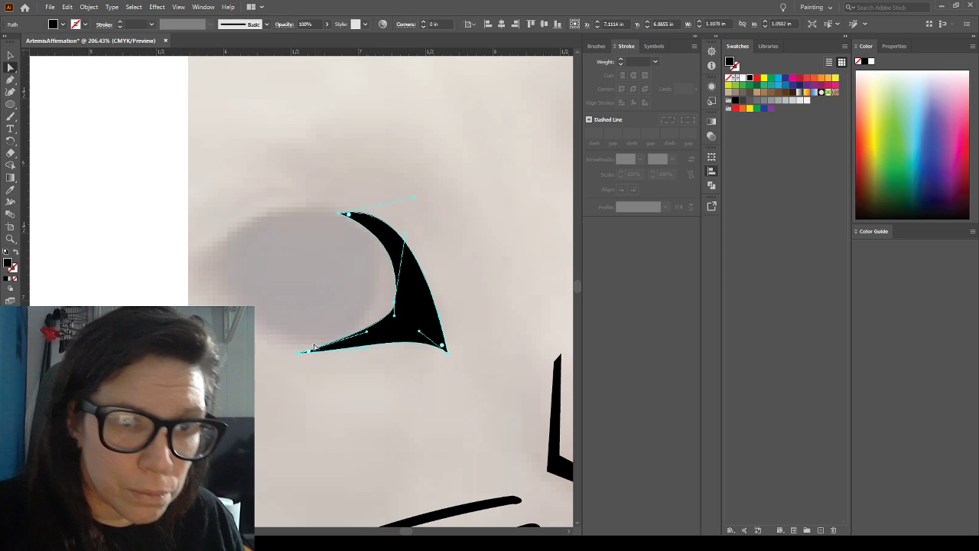
left_click(303, 378)
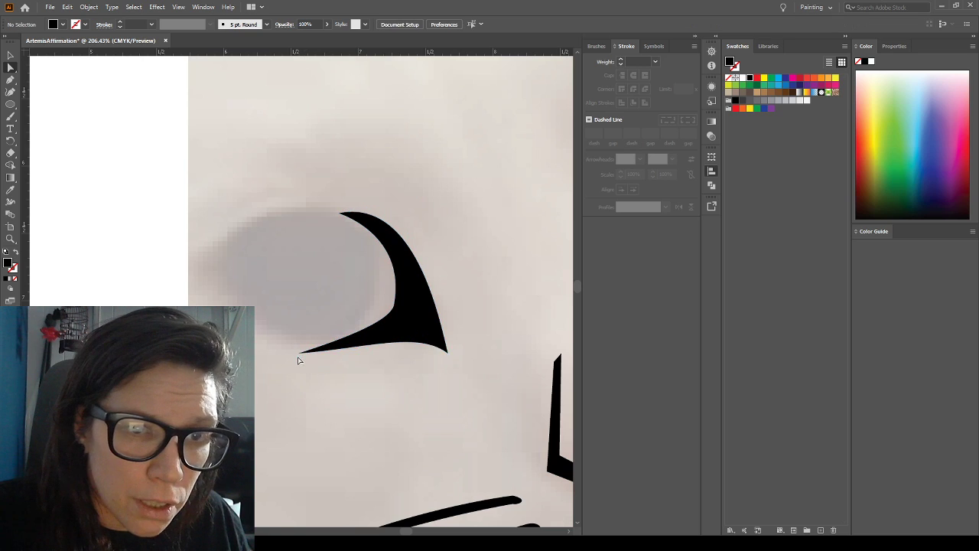
Lengthen the handle at the eye shape's lower tip and shift the inner curve's anchor point slightly toward the nose
left_click(394, 337)
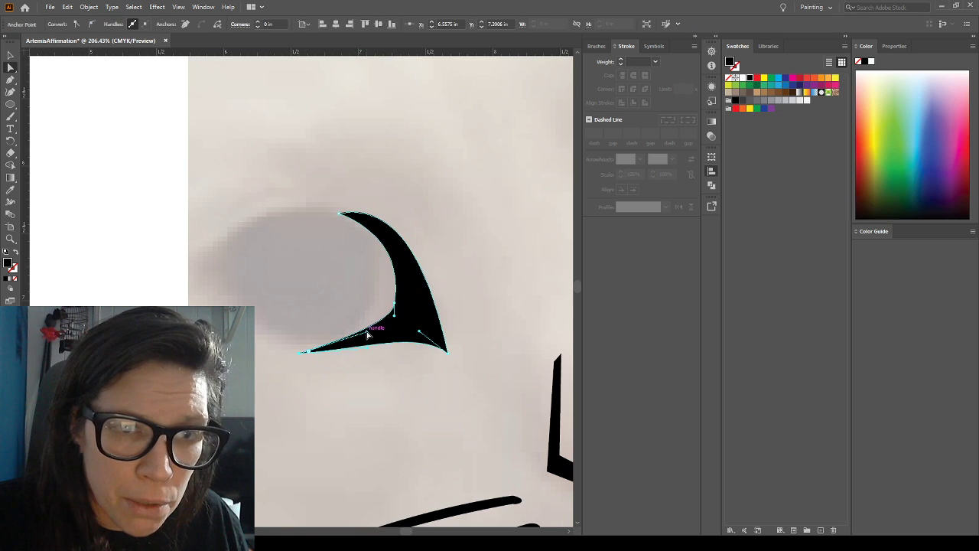
left_click_drag(374, 342, 383, 341)
left_click(396, 303)
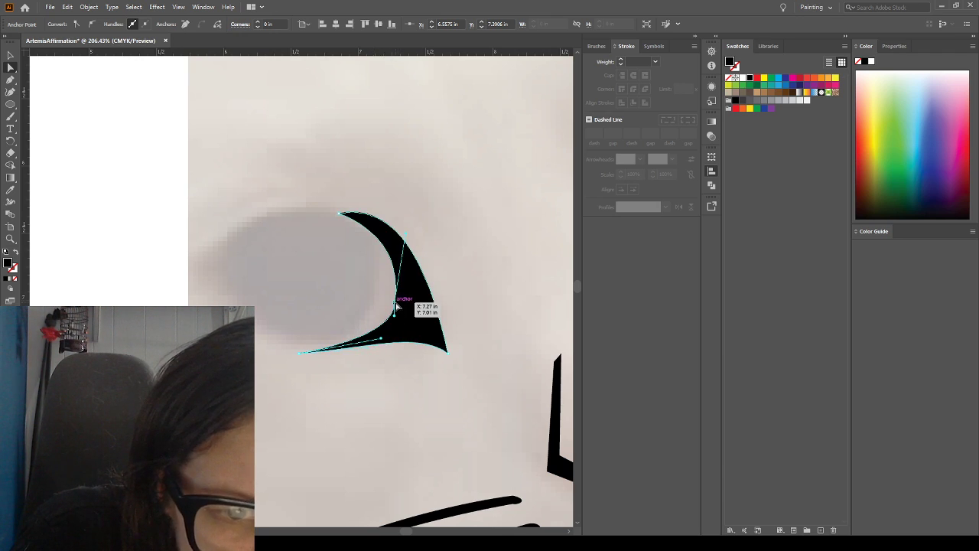
left_click_drag(396, 304, 399, 307)
left_click(372, 289)
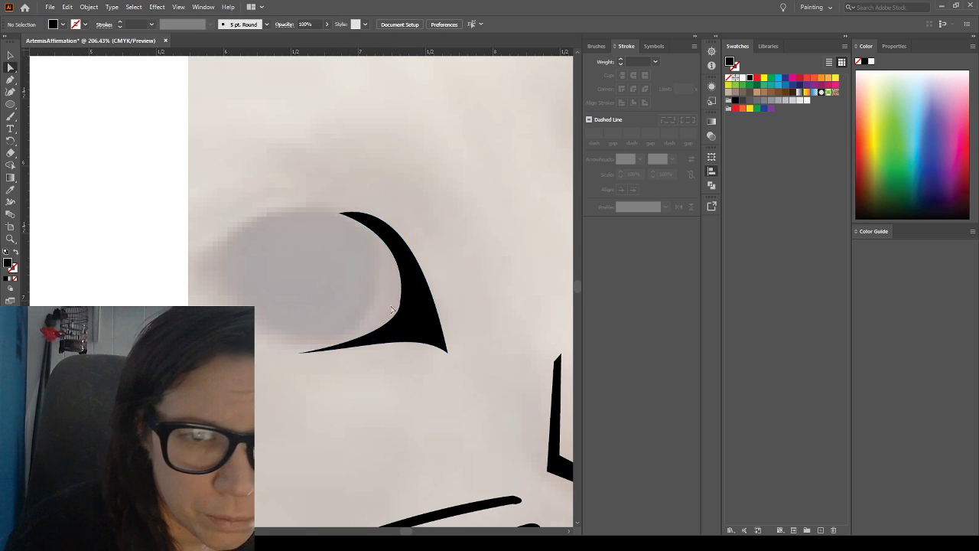
Angle the lower handle of the inner curve's anchor point to round the curve around the eye
left_click(400, 306)
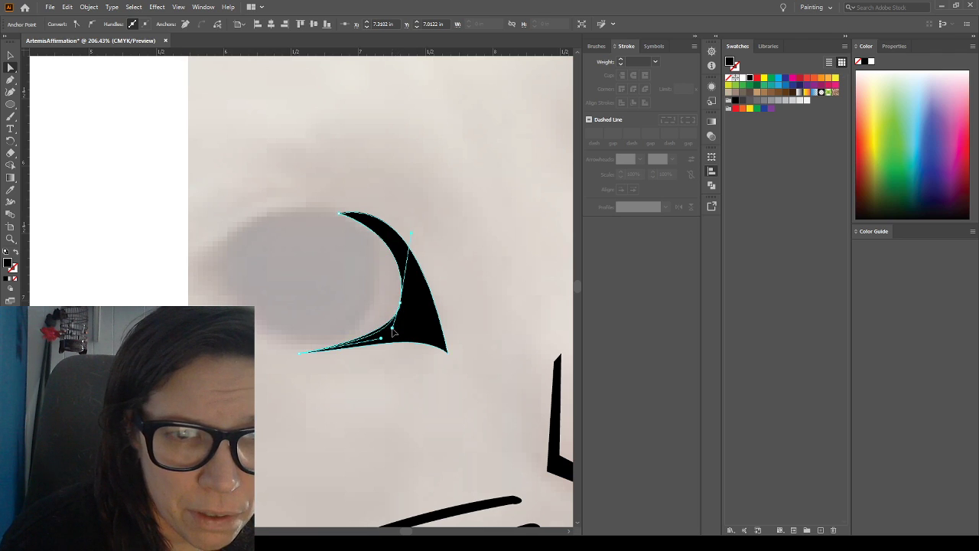
left_click(394, 329)
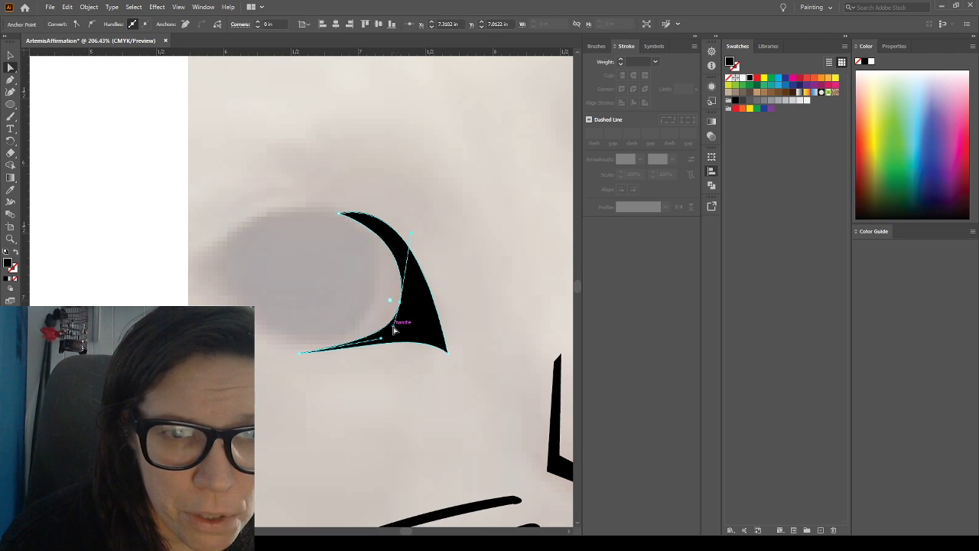
left_click(471, 240)
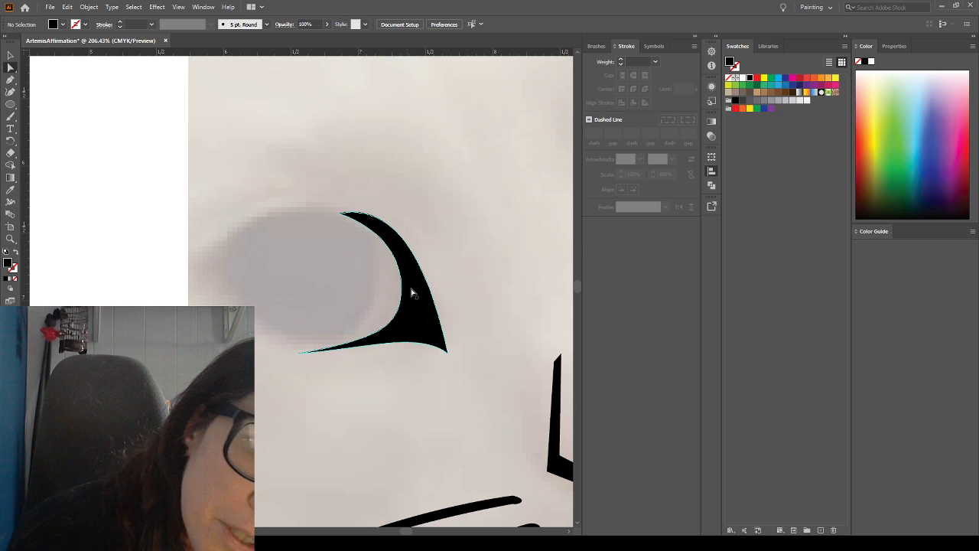
Move the whole left-hand eye shape slightly up and outward so it fits against the eye in the photo
mouse_move(410, 307)
left_mouse_down()
mouse_move(409, 295)
mouse_move(398, 299)
mouse_move(417, 289)
left_mouse_up()
left_click(465, 239)
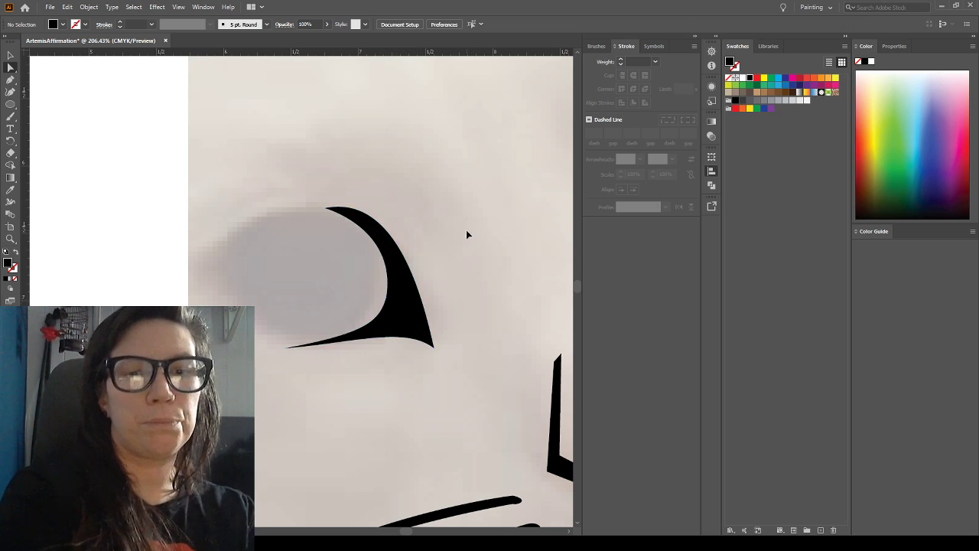
key("ctrl+0")
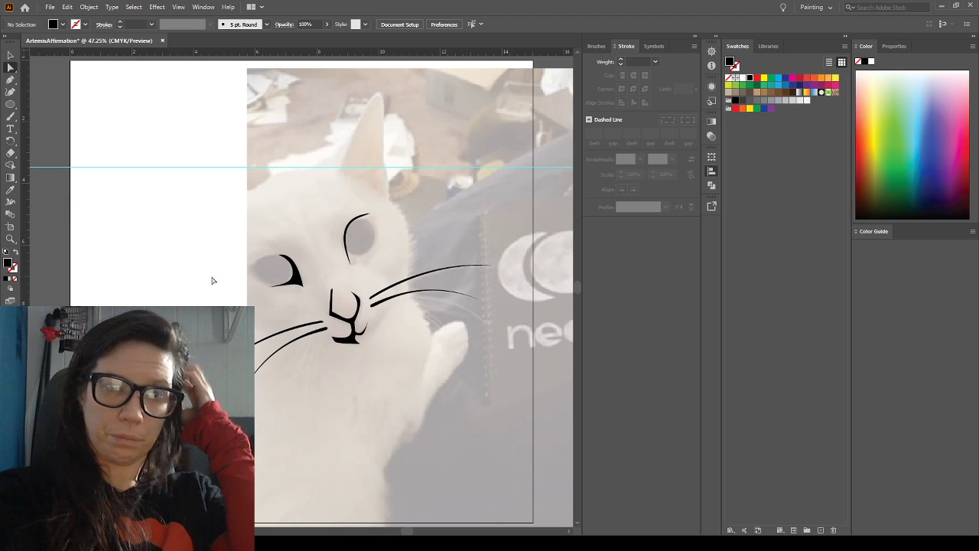
Raise the eye shape's lower tip to about Y 7.26 in and adjust both its handles into a thin, tapered point
left_click(272, 289)
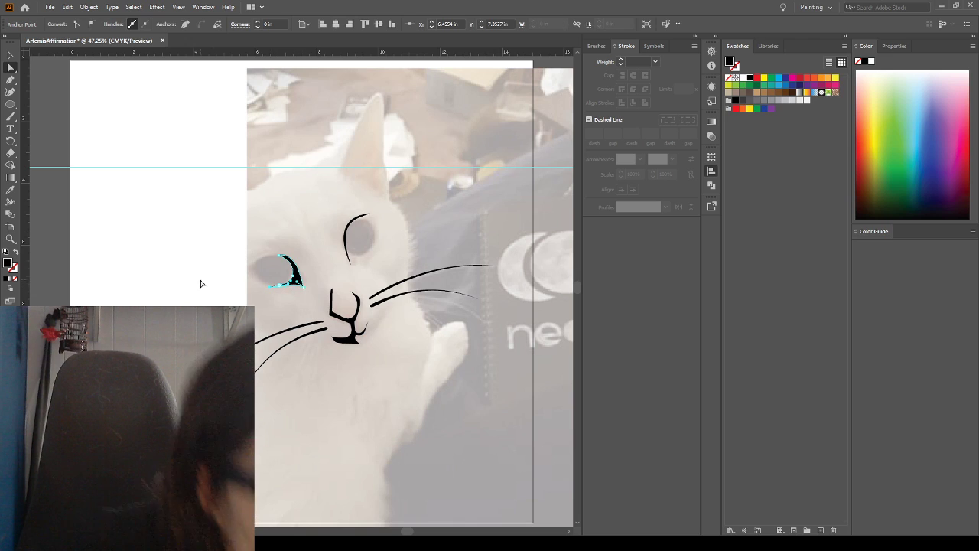
left_click(10, 239)
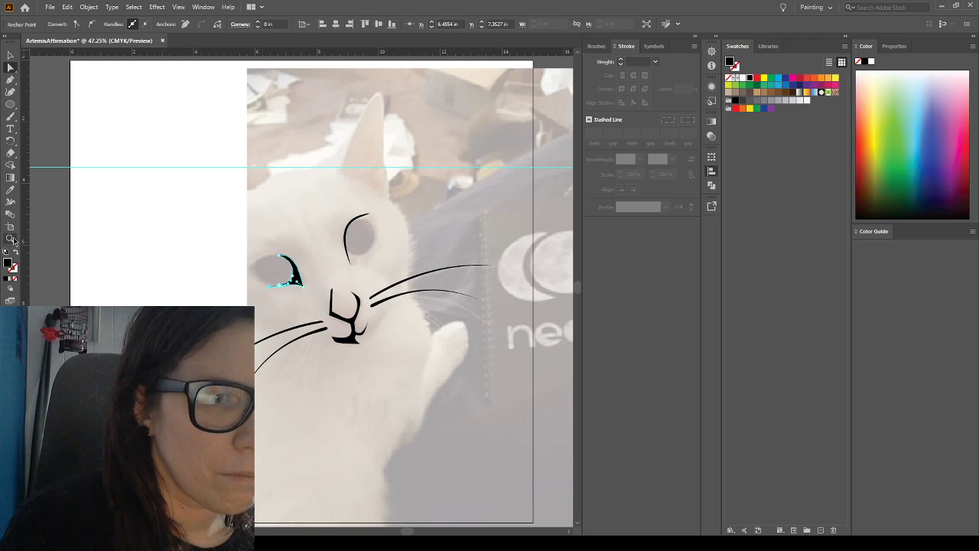
left_click_drag(253, 271, 311, 308)
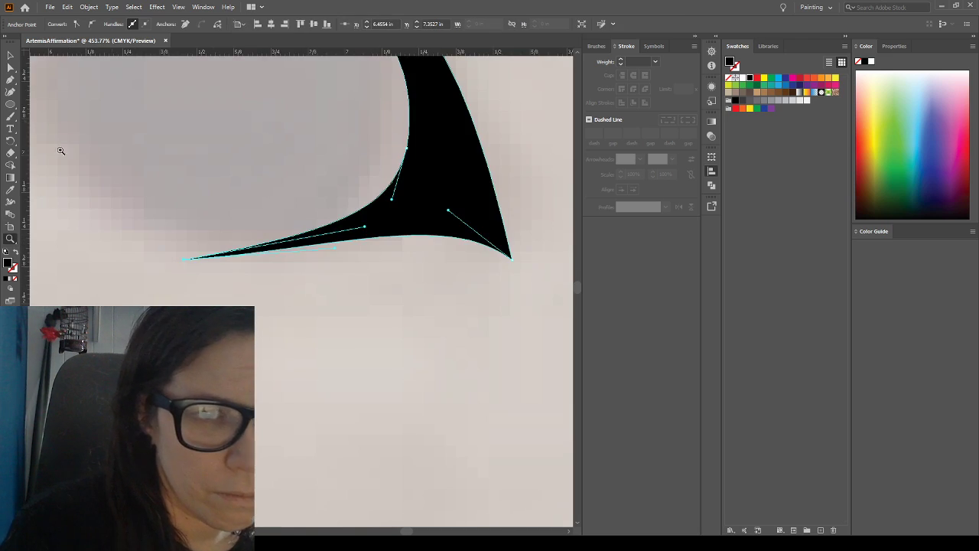
left_click(7, 67)
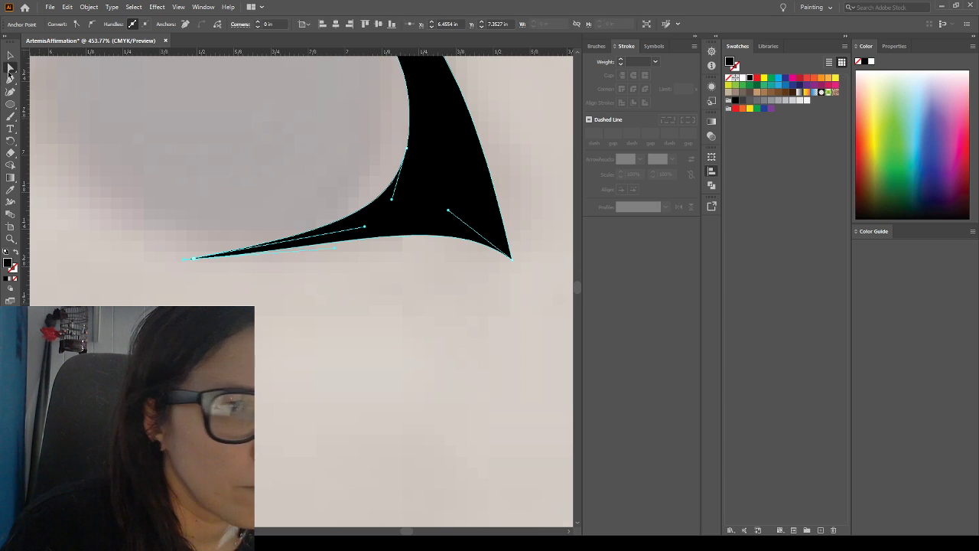
left_click(198, 291)
left_click(183, 260)
key("Up")
key("Up")
key("Up")
key("Up")
key("Up")
key("Up")
key("Up")
left_click_drag(336, 221, 344, 257)
left_click_drag(367, 201, 376, 218)
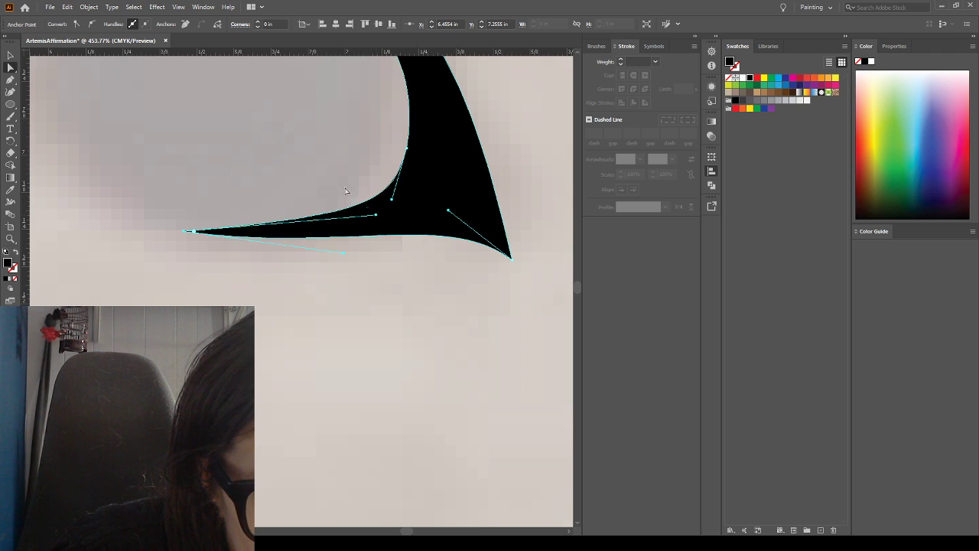
left_click(317, 172)
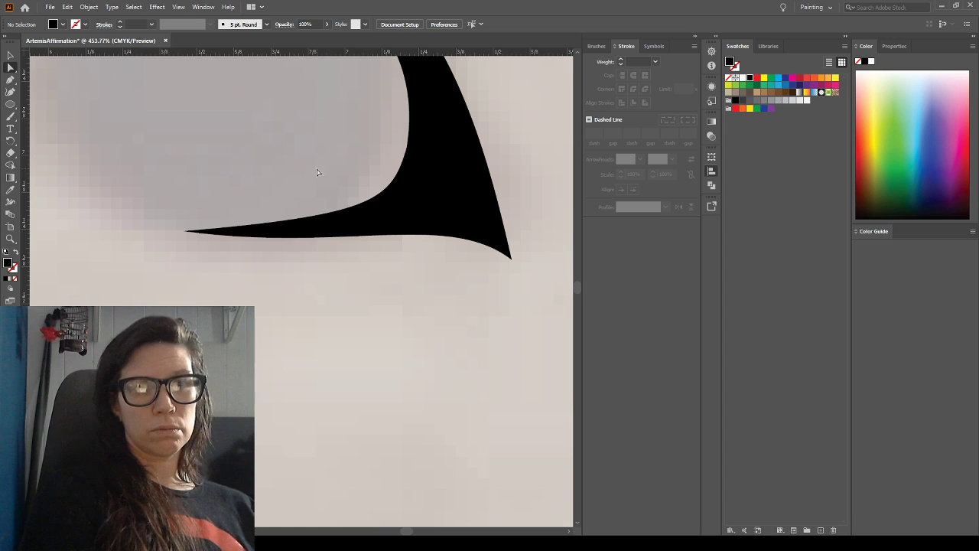
Nudge the whole left-hand eye shape slightly outward, away from the nose, and deselect it
key("ctrl+0")
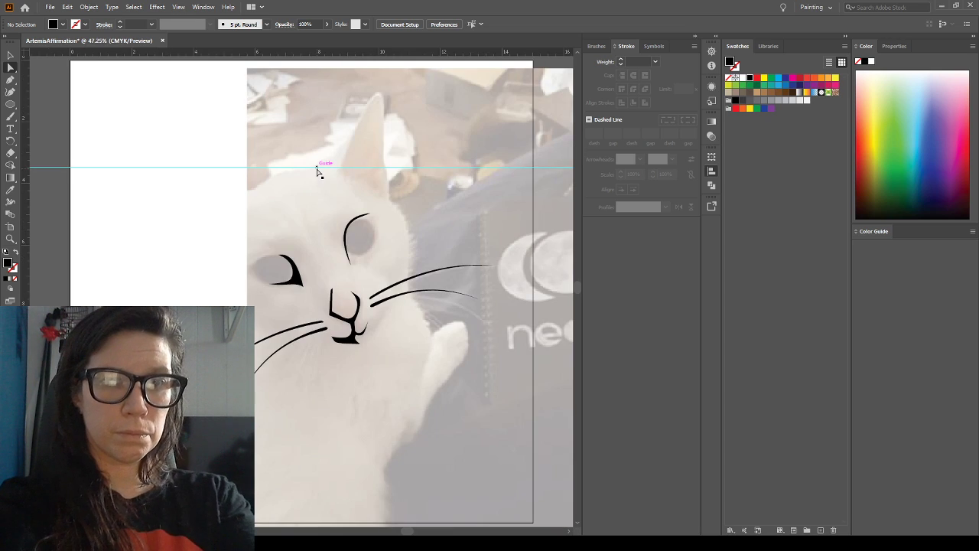
left_click(299, 279)
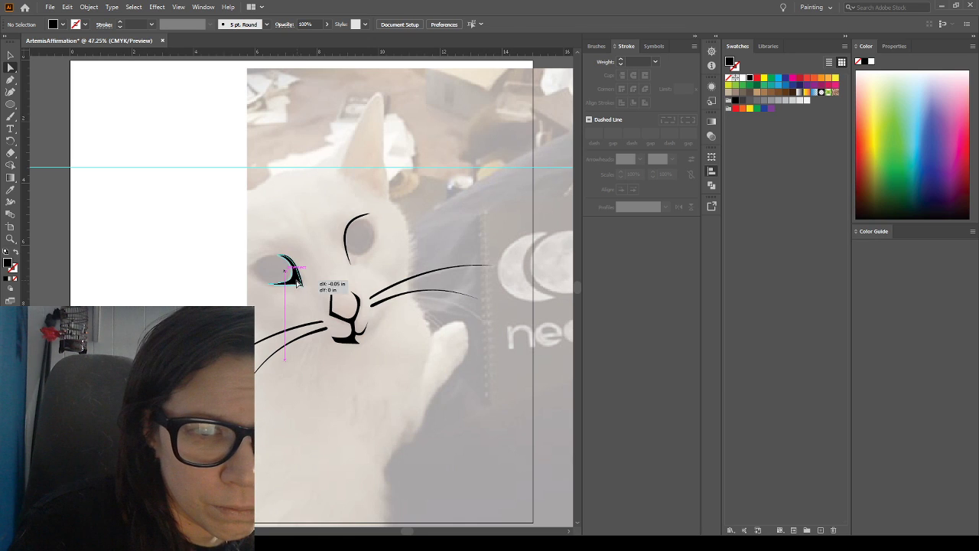
left_click(320, 246)
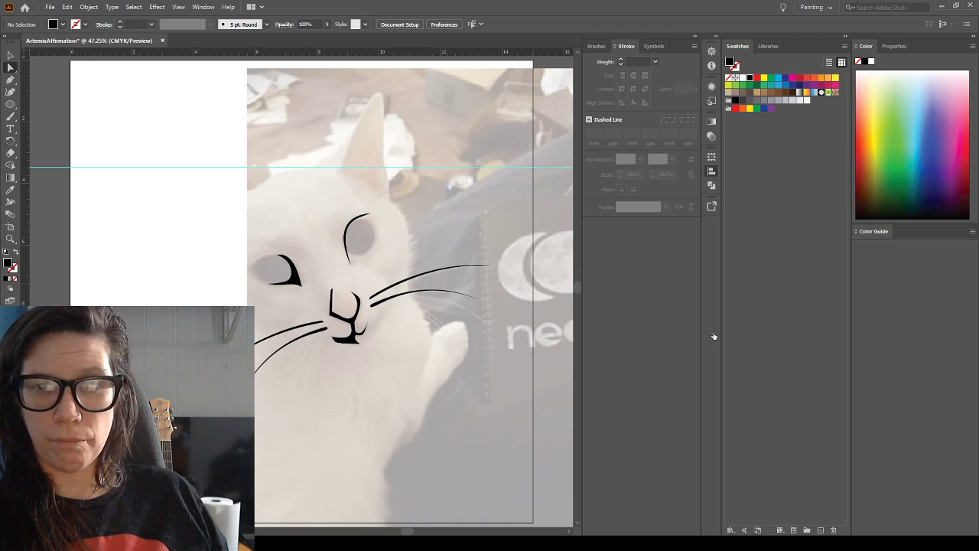
Hide the template photo to inspect the facial line art on its own, and show the photo again
key("ctrl+shift+w")
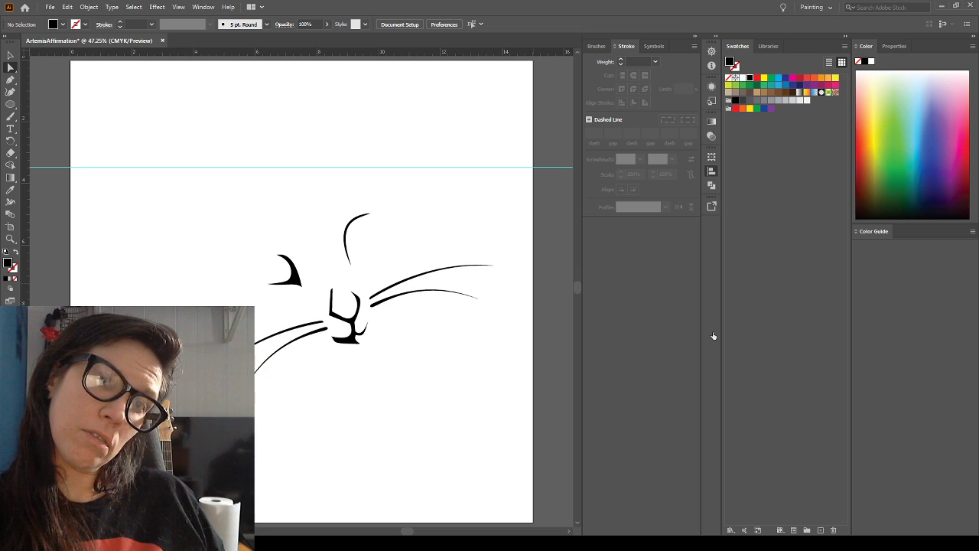
key("ctrl+shift+w")
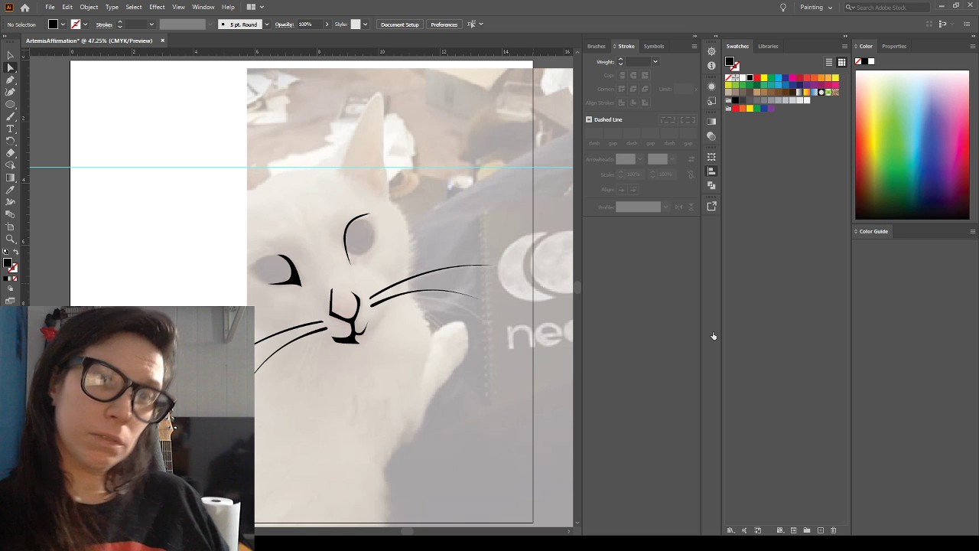
left_click(10, 80)
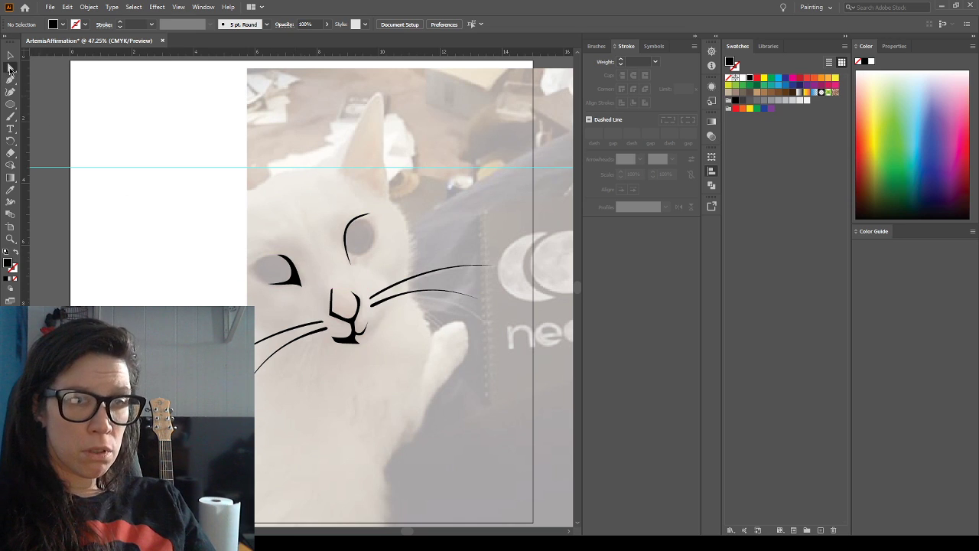
Stretch the left-hand eye shape slightly outward to a width of about 1.17 in and deselect it
left_click(289, 273)
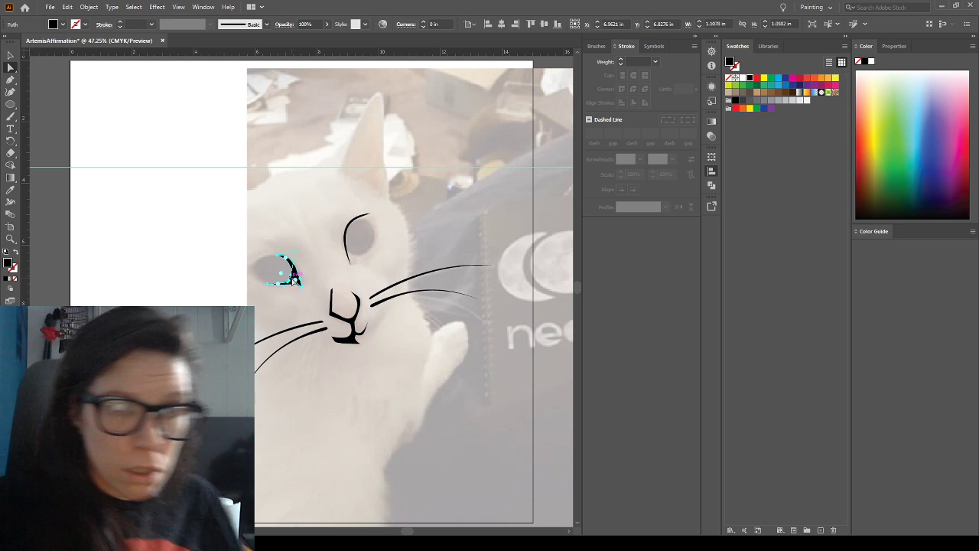
key("v")
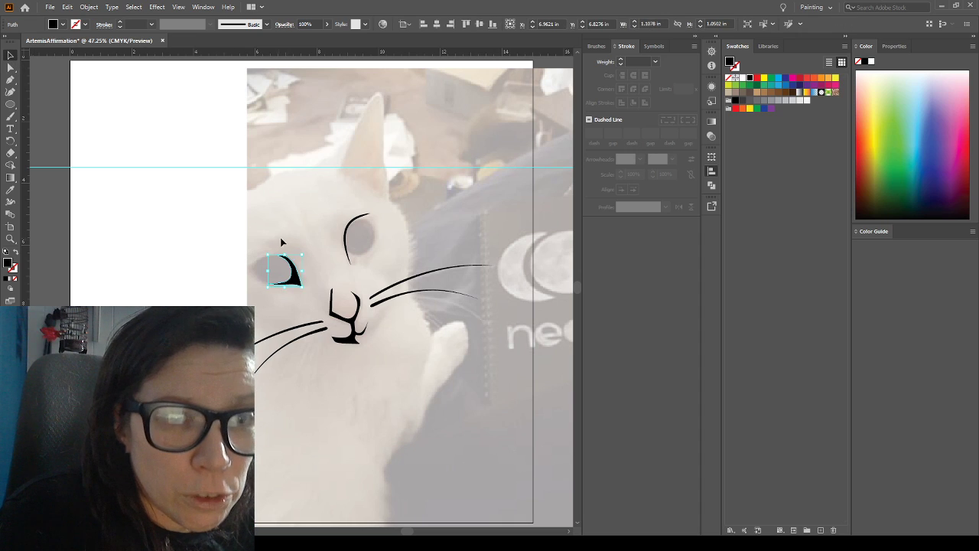
left_click_drag(268, 270, 257, 271)
left_click(302, 215)
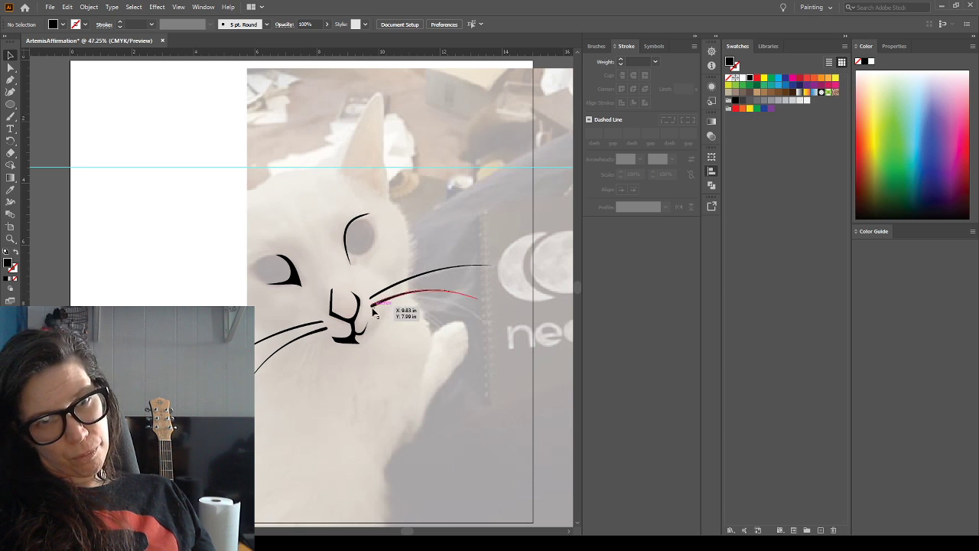
Replace the right-hand eye line with a mirrored copy of the left-hand eye shape, rotated to fit the eye in the photo
left_click(348, 252)
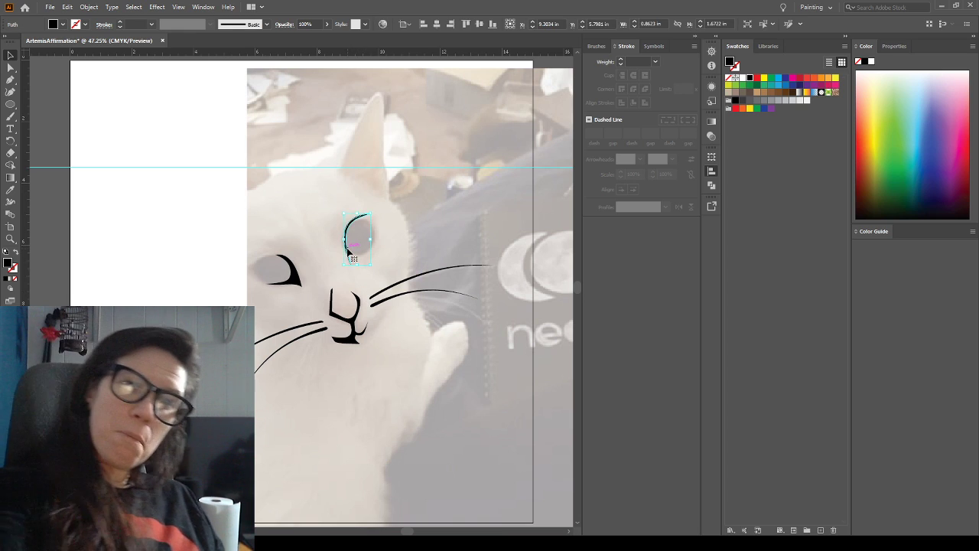
key("Delete")
left_click(299, 282)
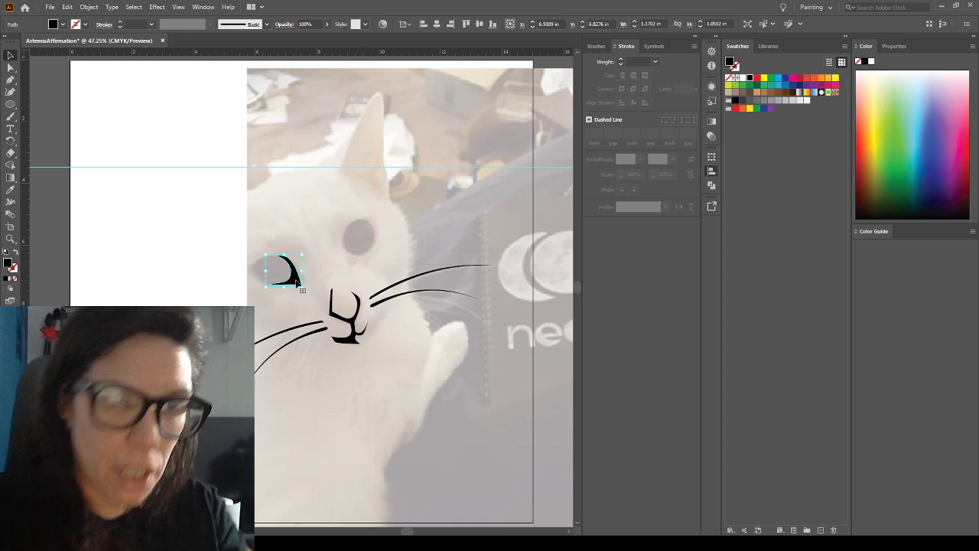
left_click_drag(299, 282, 319, 279)
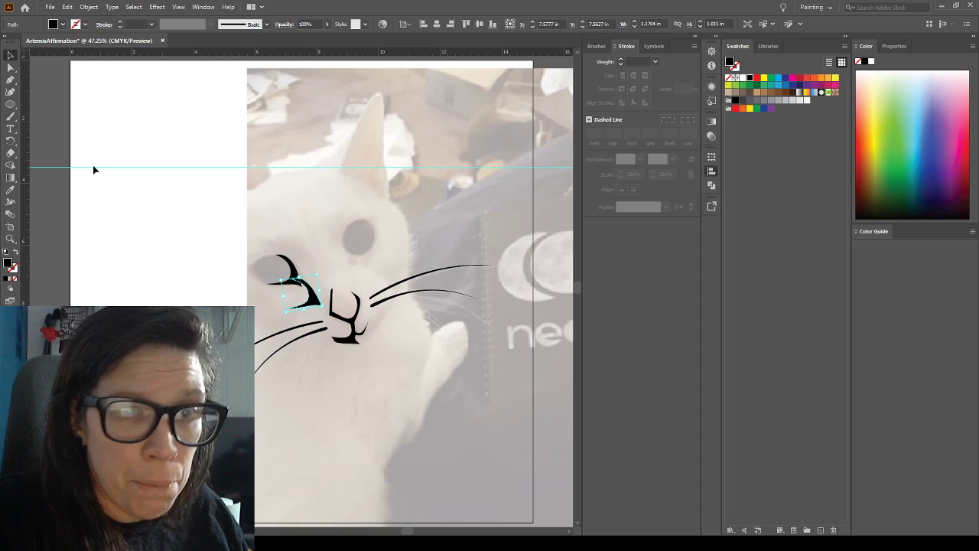
key("o")
left_click_drag(322, 293, 384, 213)
left_click_drag(357, 251, 348, 251)
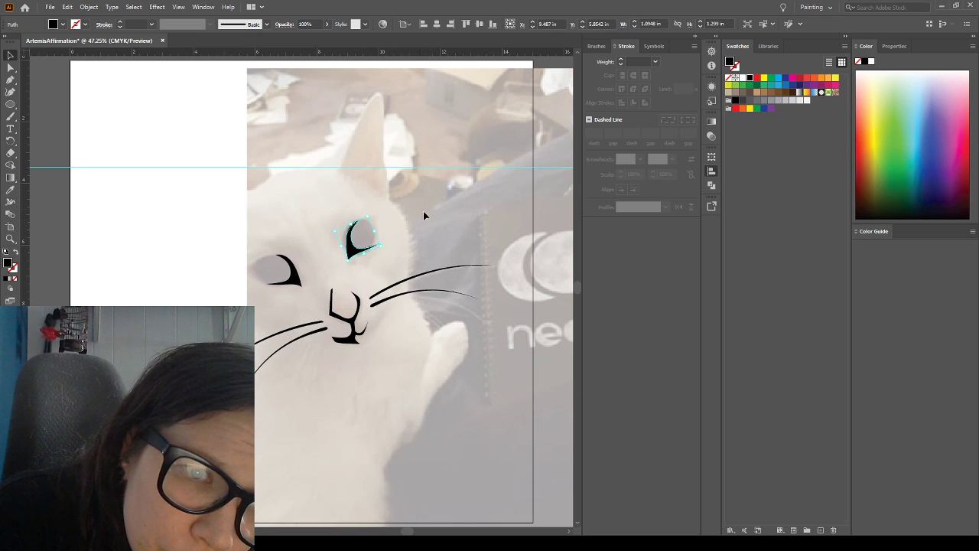
left_click(388, 148)
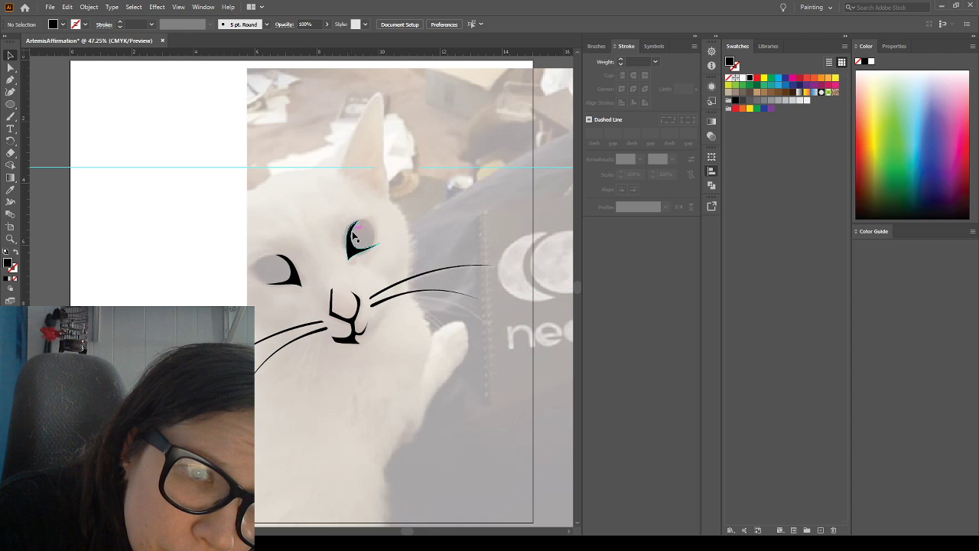
Rotate the right-hand eye shape slightly counterclockwise and lower it a little along the eye's inner edge
left_click(355, 247)
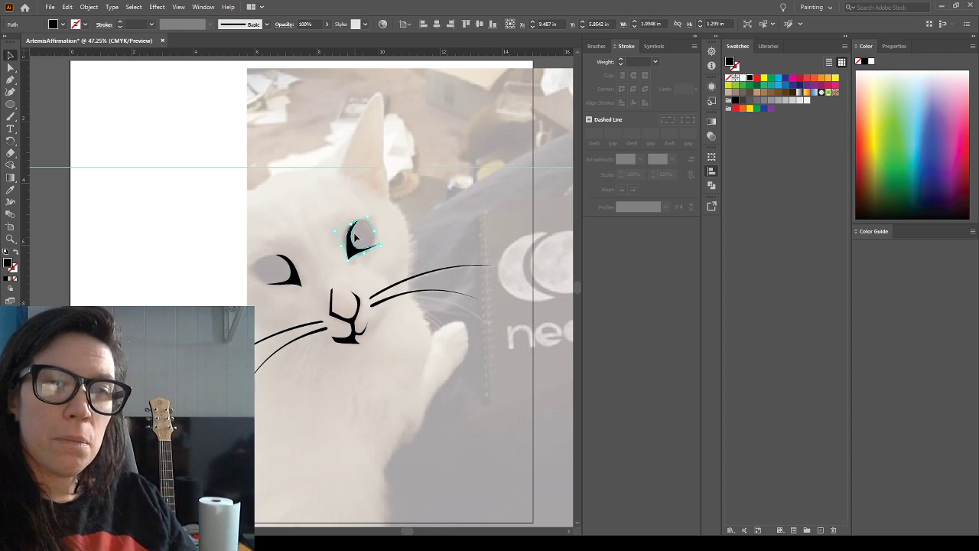
left_click_drag(371, 212, 367, 201)
left_click(349, 167)
left_click(351, 254)
left_click_drag(349, 254, 349, 257)
left_click(388, 224)
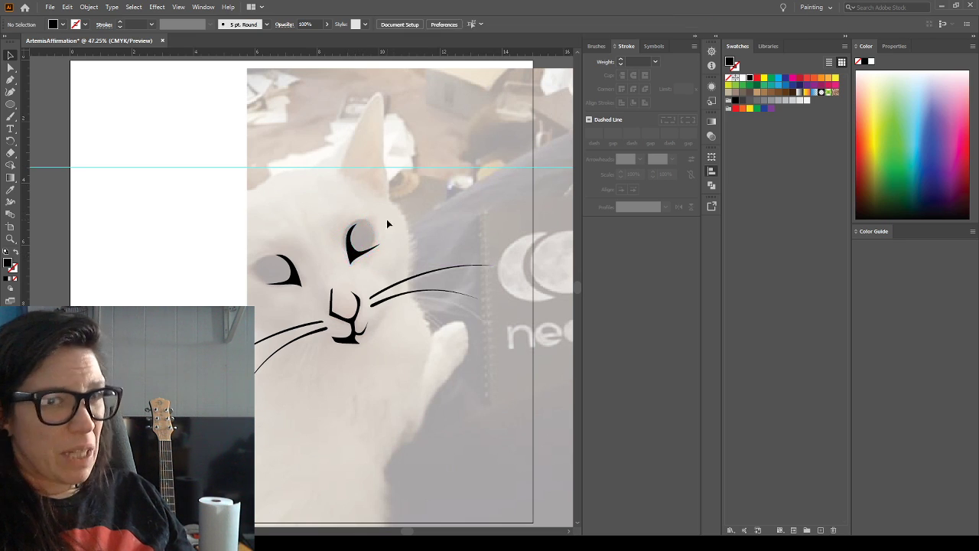
Move the right-hand eye shape slightly down and inward, and rotate it further counterclockwise so its corner points toward the nose
left_click(356, 259)
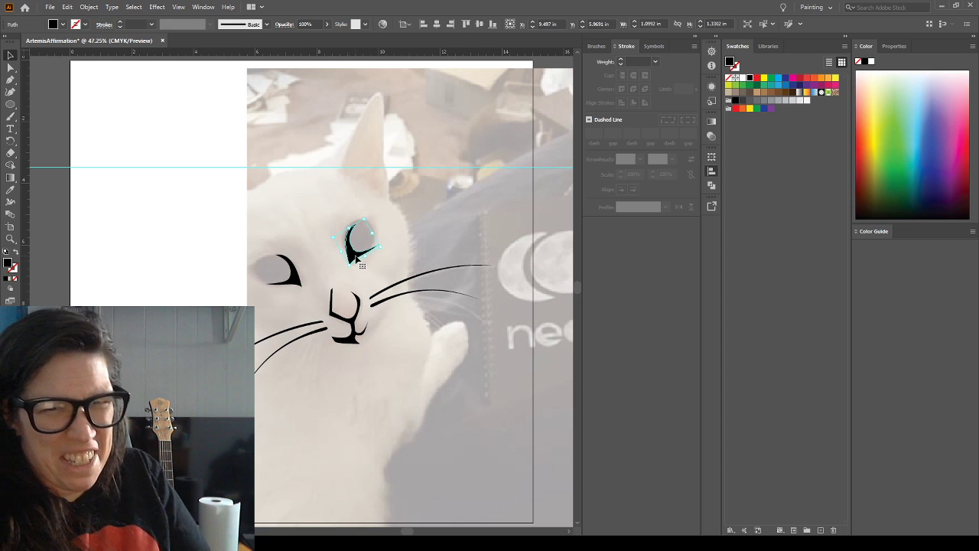
left_click_drag(356, 258, 354, 261)
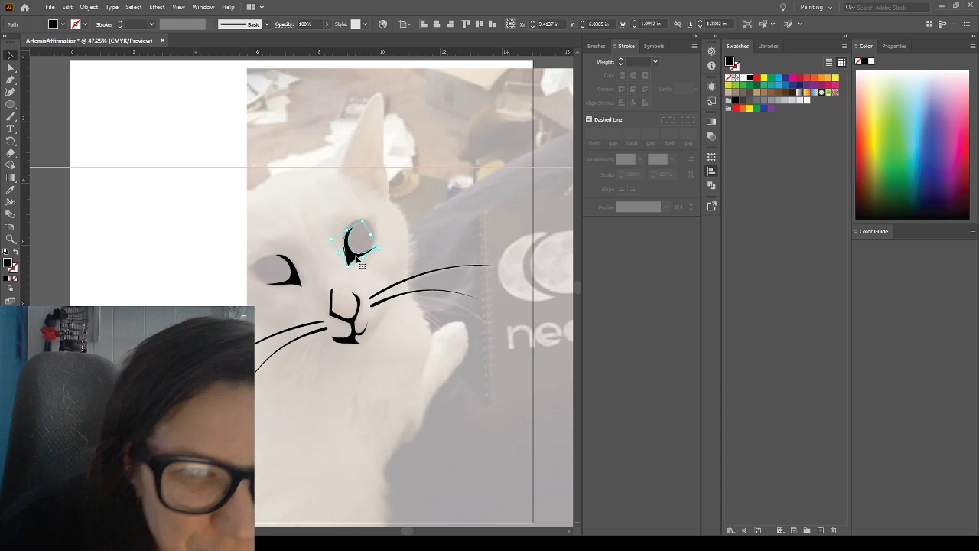
left_click_drag(363, 217, 389, 217)
left_click(408, 206)
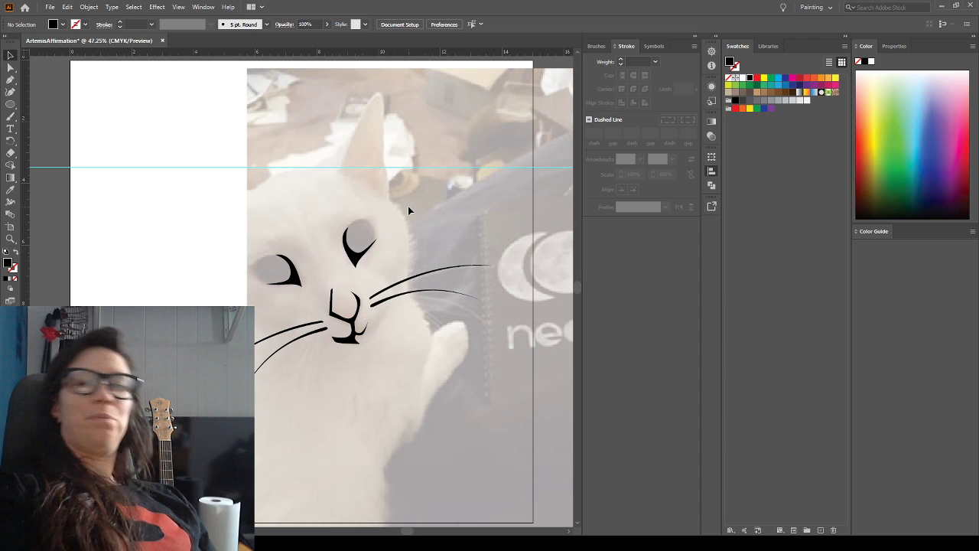
Fine-tune the right-hand eye shape's position under the photo's eye, shifting it slightly toward the nose and back outward a little
mouse_move(355, 262)
left_mouse_down()
mouse_move(360, 272)
mouse_move(353, 267)
left_mouse_up()
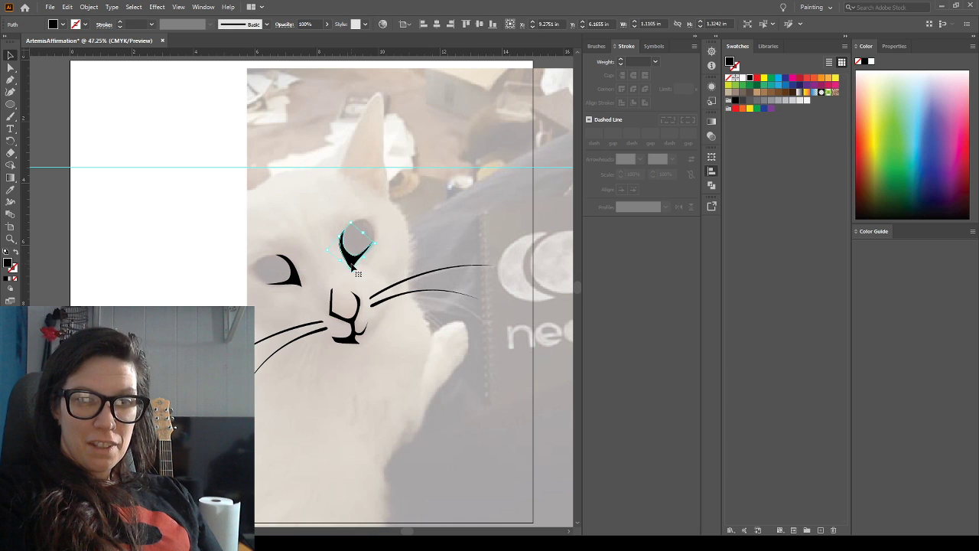
left_click(414, 236)
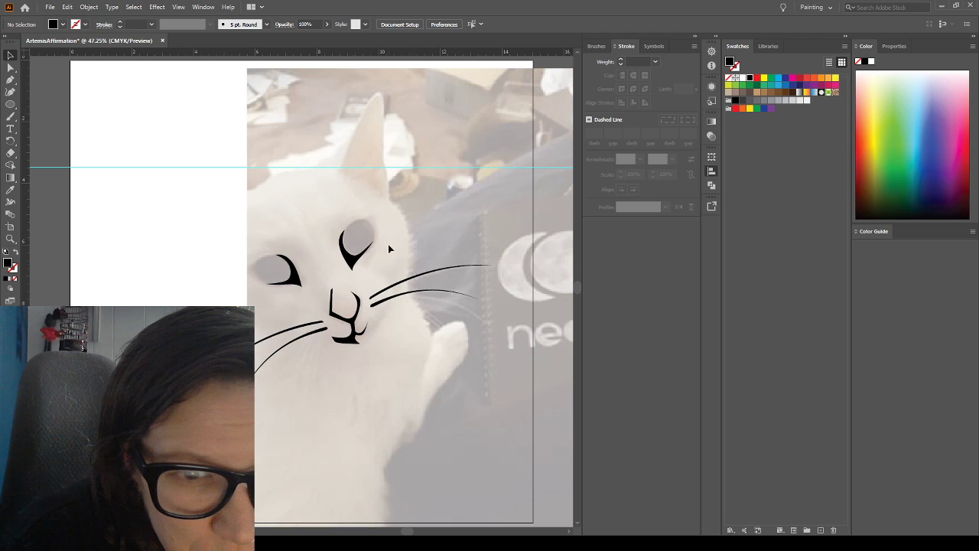
left_click(351, 262)
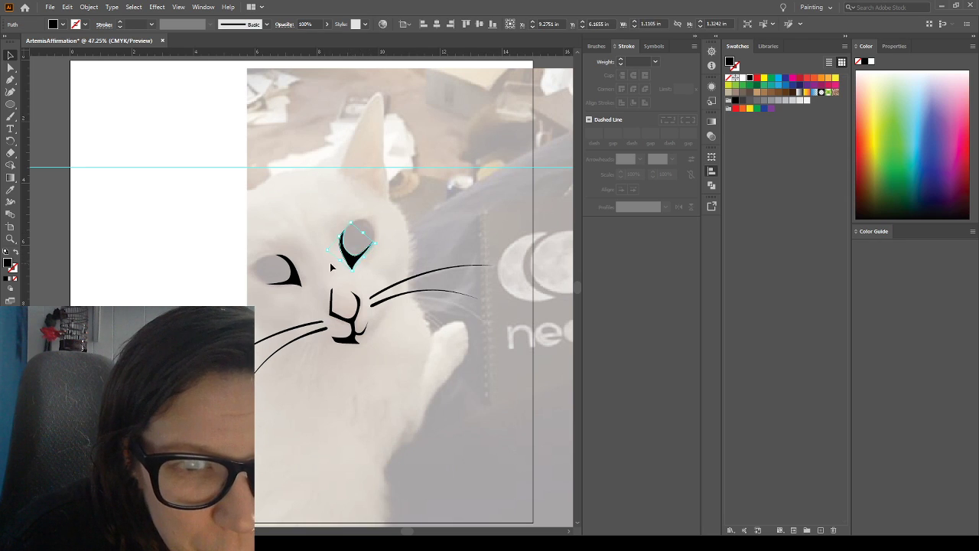
left_click_drag(338, 263, 341, 262)
left_click(448, 216)
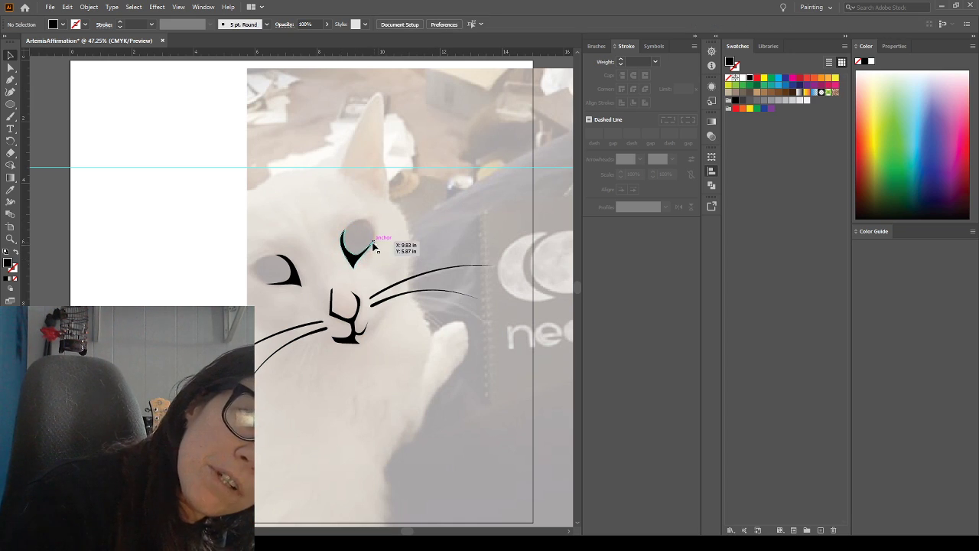
Reshape the outer tip of the right-hand eye shape by adjusting its outer curve handle, and deselect the shape
left_click(10, 67)
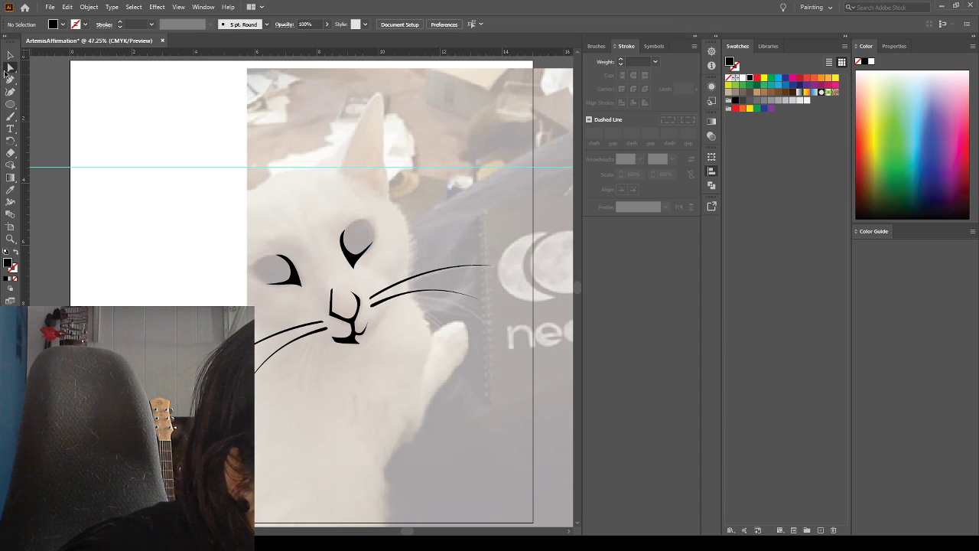
left_click(373, 243)
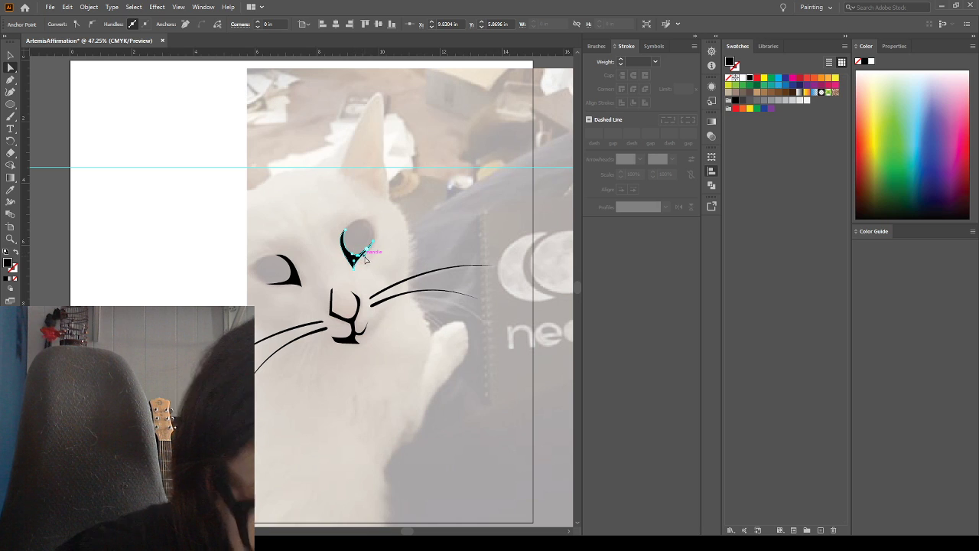
left_click(10, 238)
left_click_drag(321, 209, 404, 264)
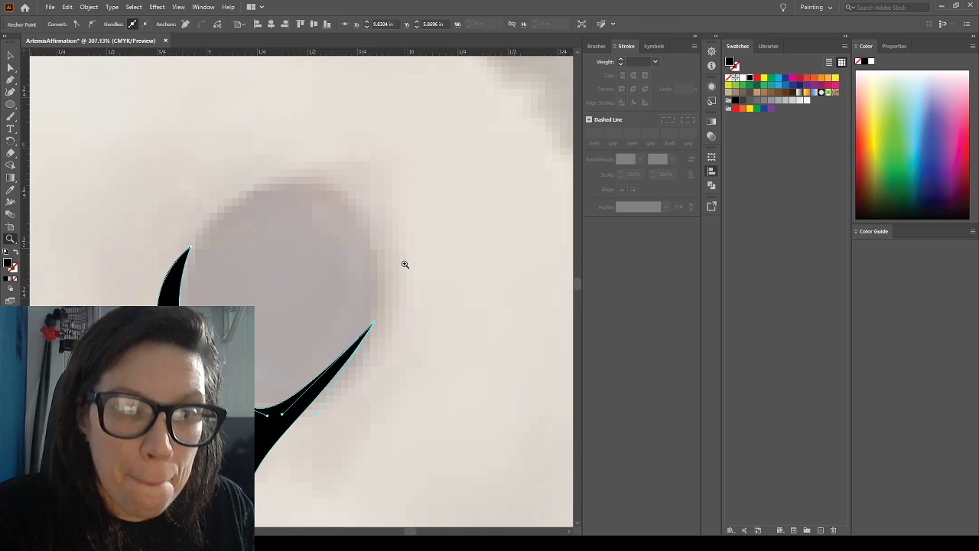
left_click(10, 67)
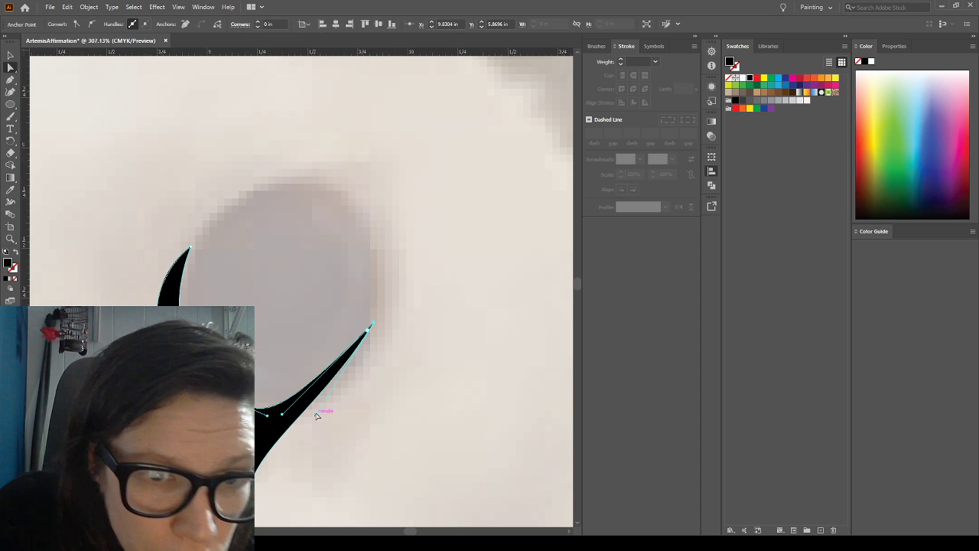
left_click_drag(316, 414, 284, 418)
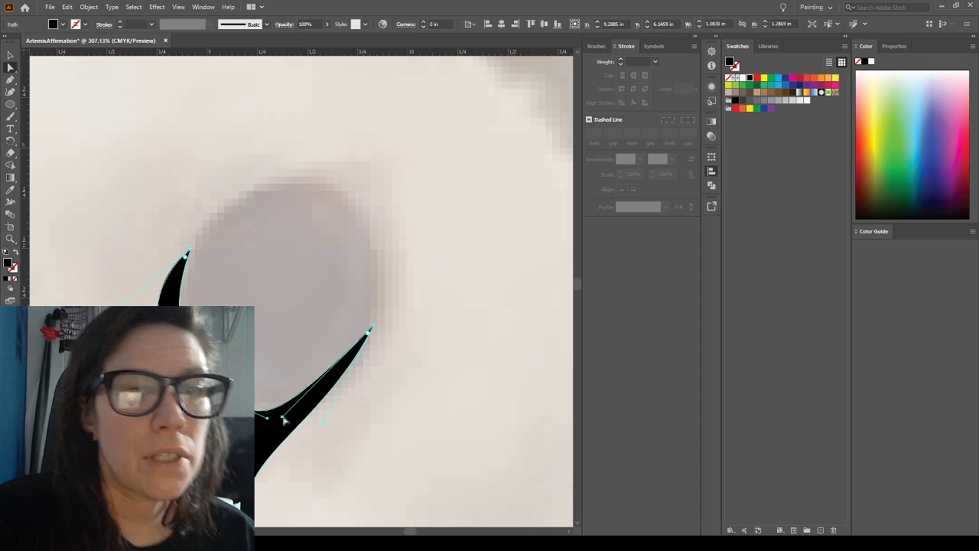
key("ctrl+shift+a")
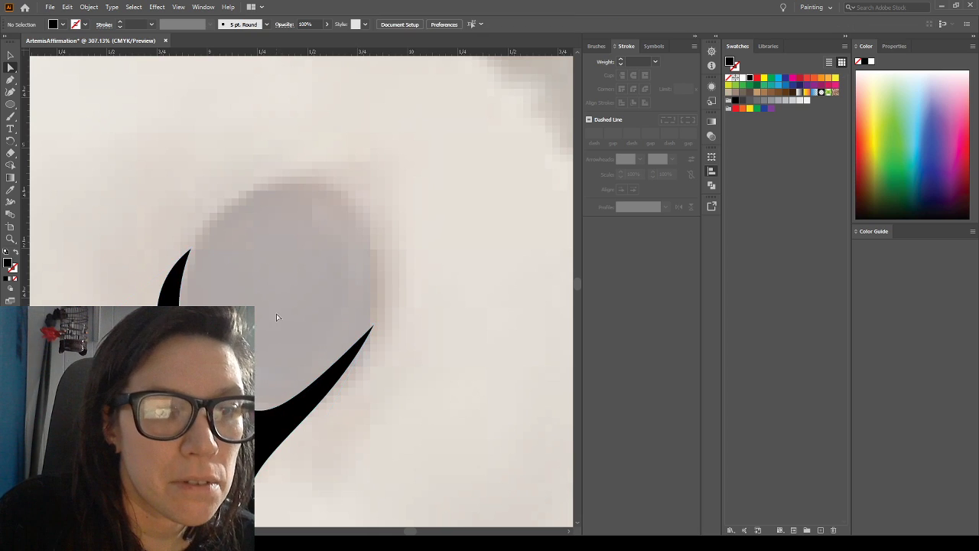
Shift the whole right-hand eye shape slightly outward and down against the photo's eye
left_click(287, 417)
left_click_drag(283, 419, 288, 423)
left_click(269, 368)
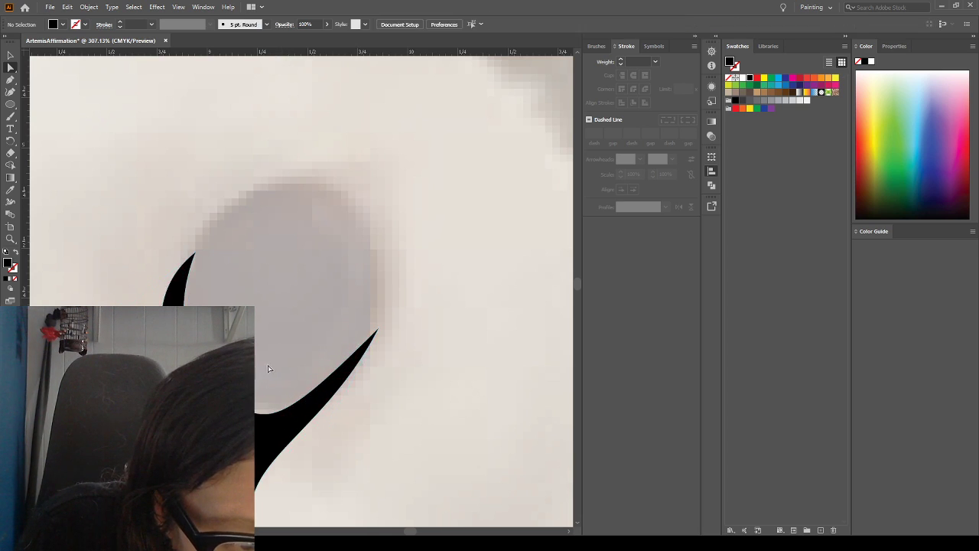
Adjust the inner curve handle at the right-hand eye shape's outer tip to make the point thinner and more tapered
left_click(375, 333)
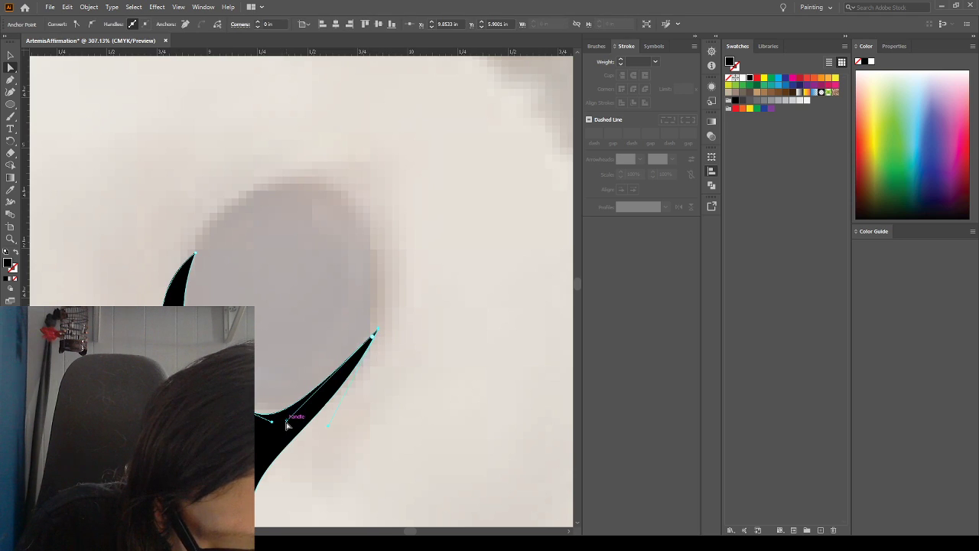
left_click_drag(287, 424, 295, 431)
left_click(422, 396)
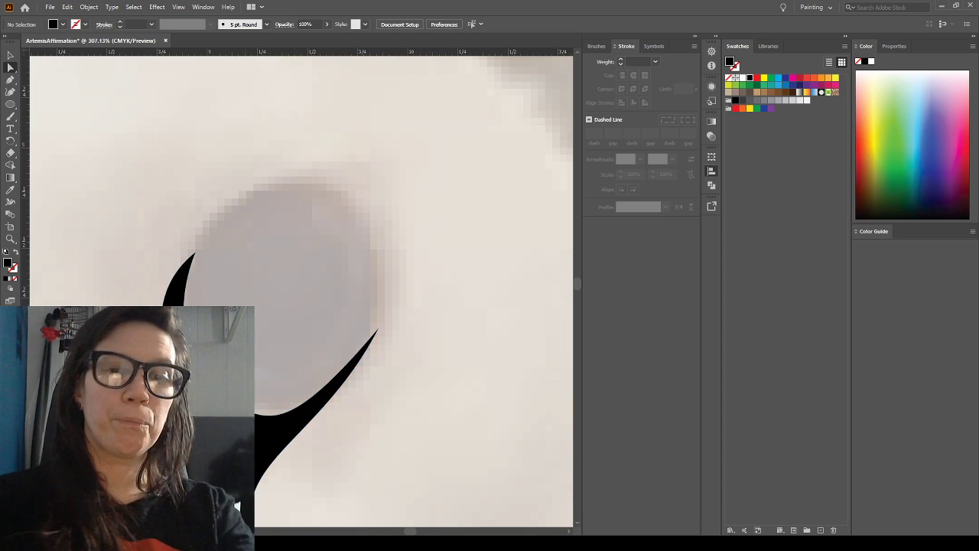
Nudge the finished right-hand eye shape slightly outward, away from the nose, and deselect it
key("ctrl+0")
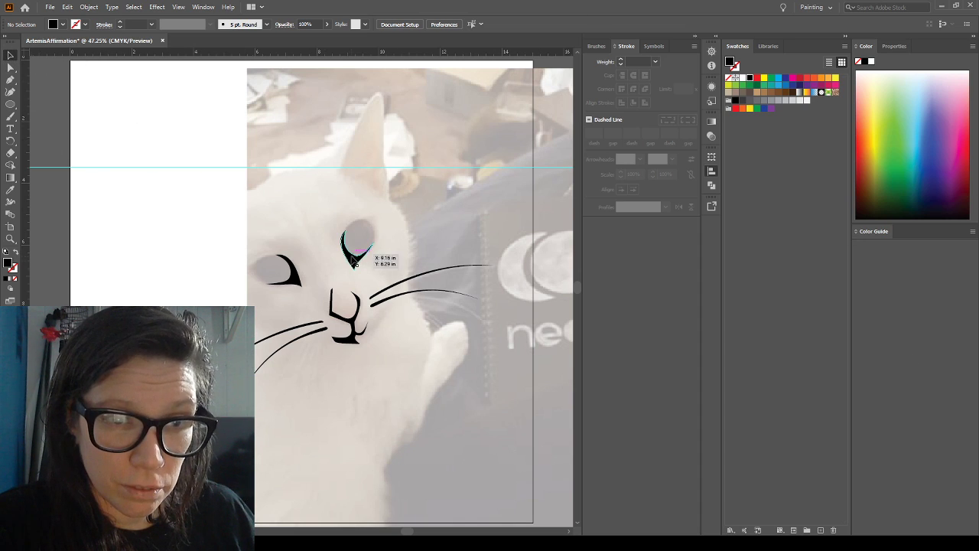
left_click_drag(353, 260, 381, 240)
left_click(416, 244)
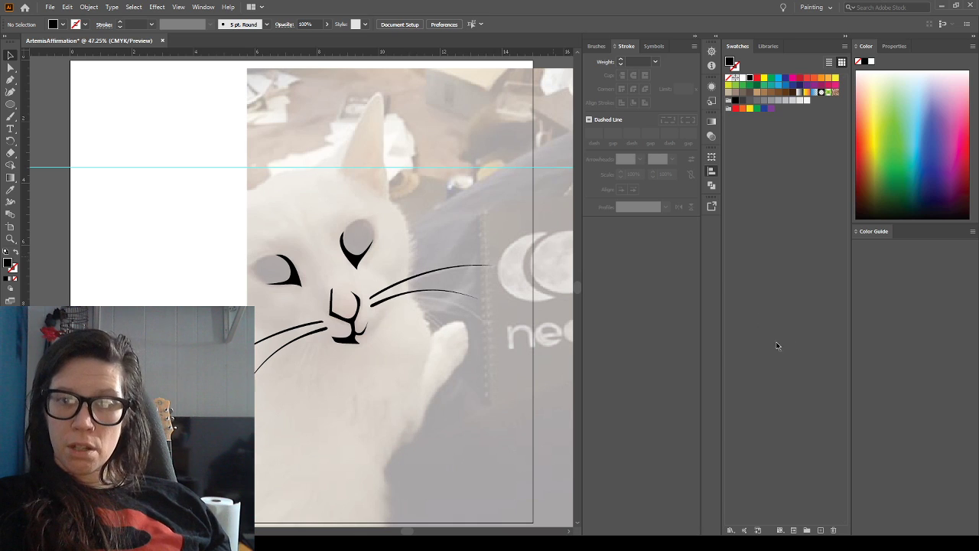
Toggle the template photo off and on to compare both eye shapes with the rest of the facial line art
left_click(711, 332)
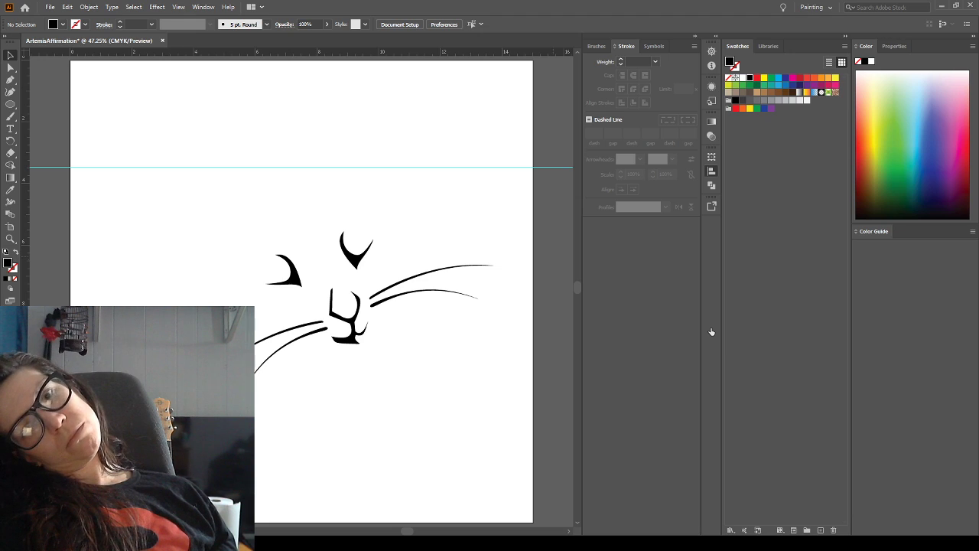
left_click(712, 332)
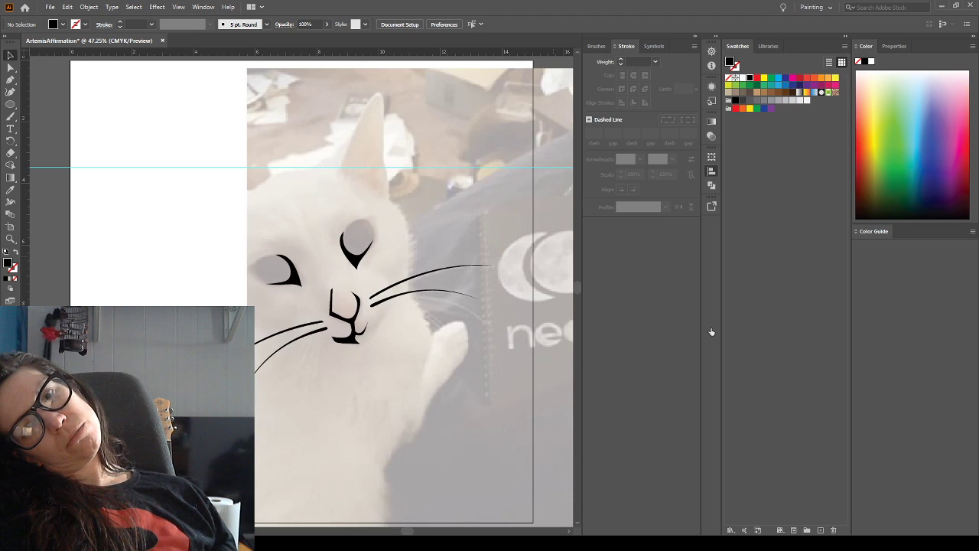
left_click(711, 332)
left_click(711, 332)
left_click(711, 332)
left_click(711, 332)
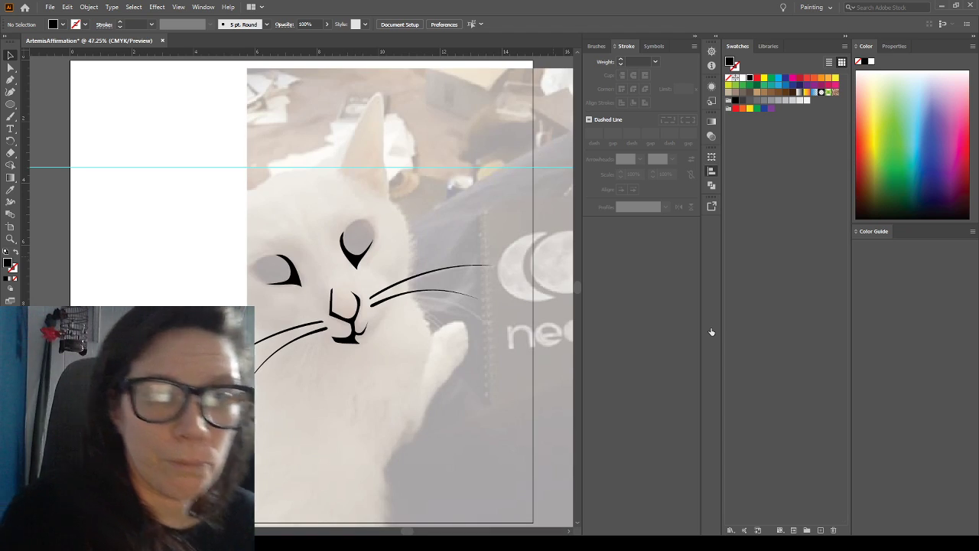
Paint the head outline with the Paintbrush along the crown, around the right-hand ear and down the jagged right cheek fur
key("p")
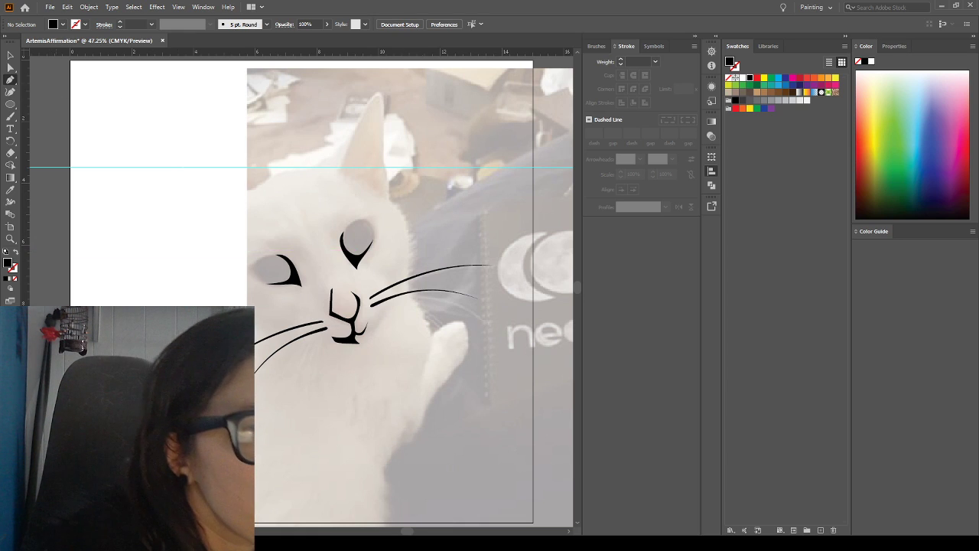
left_click(10, 117)
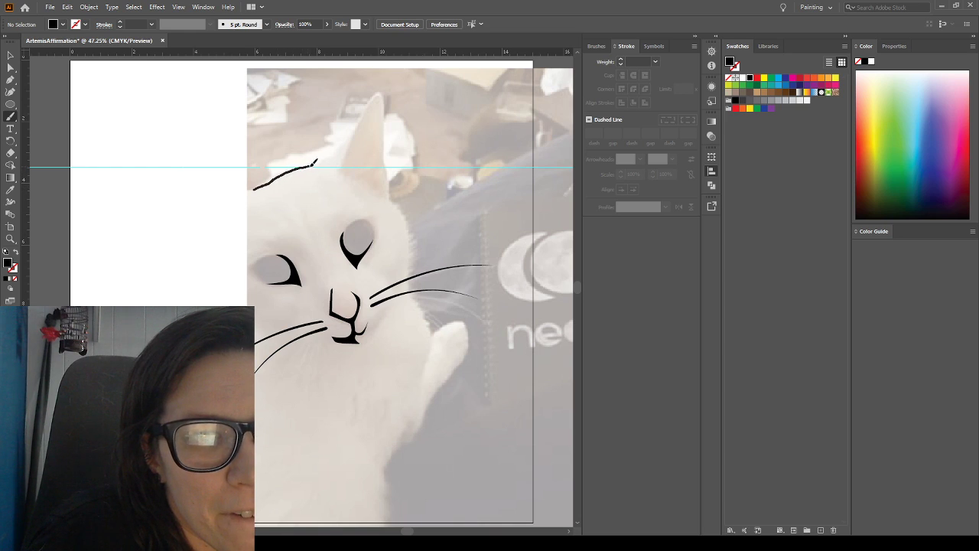
mouse_move(348, 139)
left_mouse_down()
mouse_move(388, 79)
mouse_move(396, 198)
left_mouse_up()
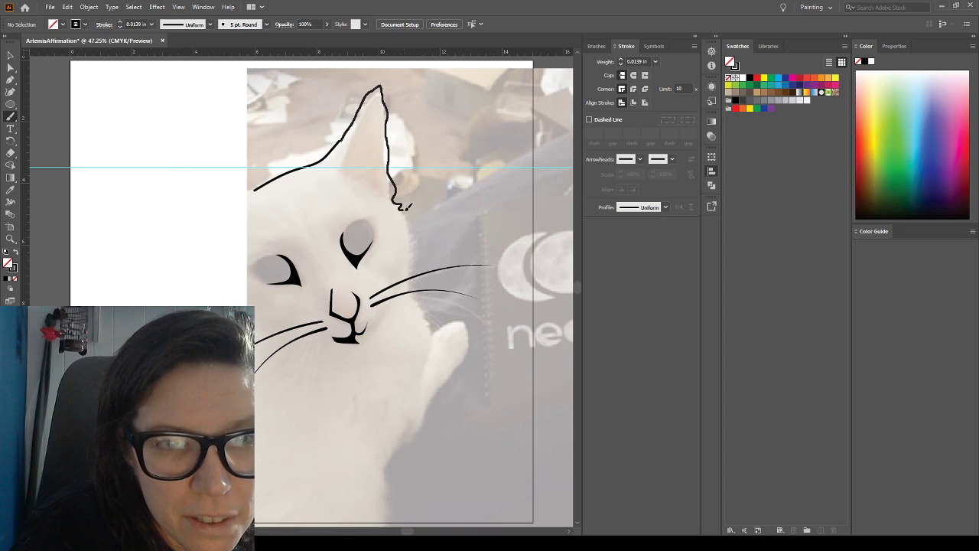
left_click_drag(407, 213, 406, 218)
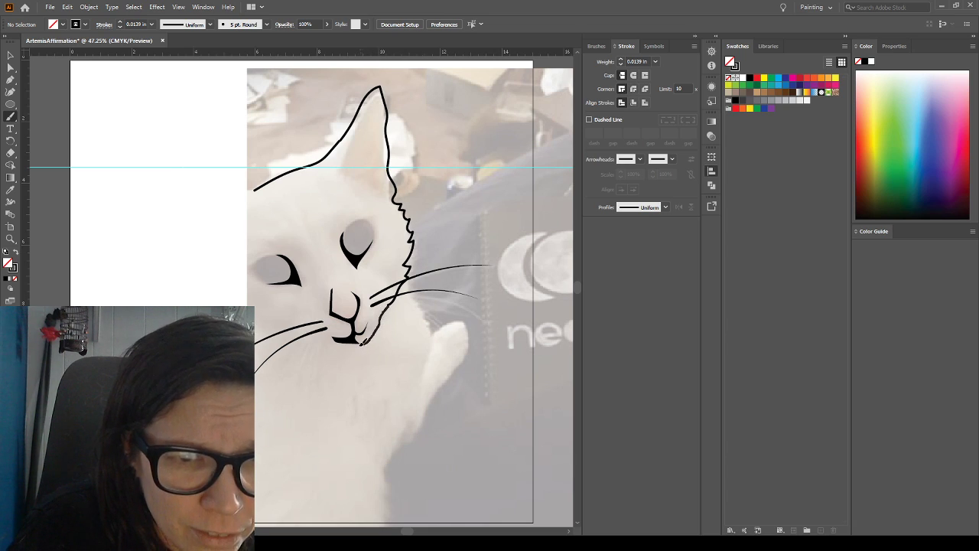
Brush the rest of the outline along the chin, up the furry left cheek and around the left ear to the crown
left_click_drag(334, 344, 325, 342)
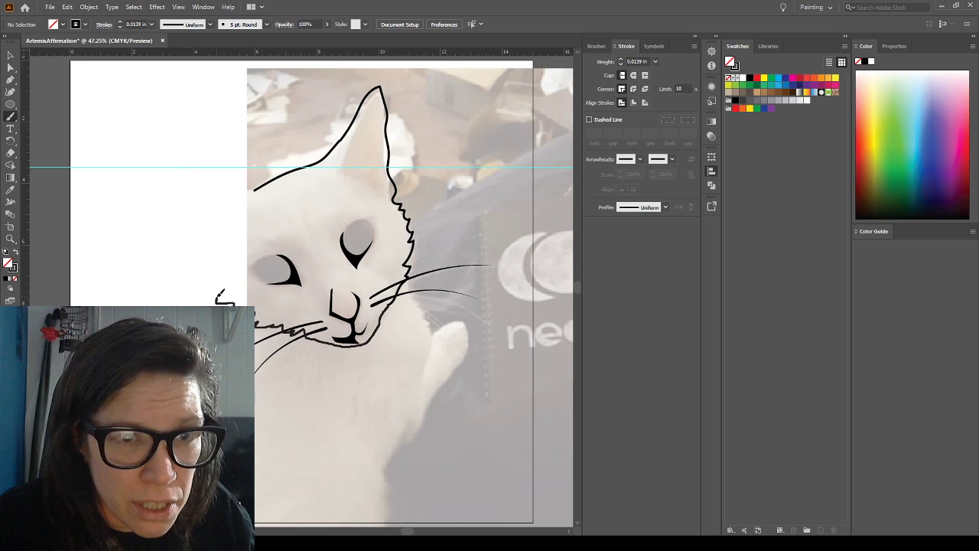
left_click_drag(218, 291, 161, 256)
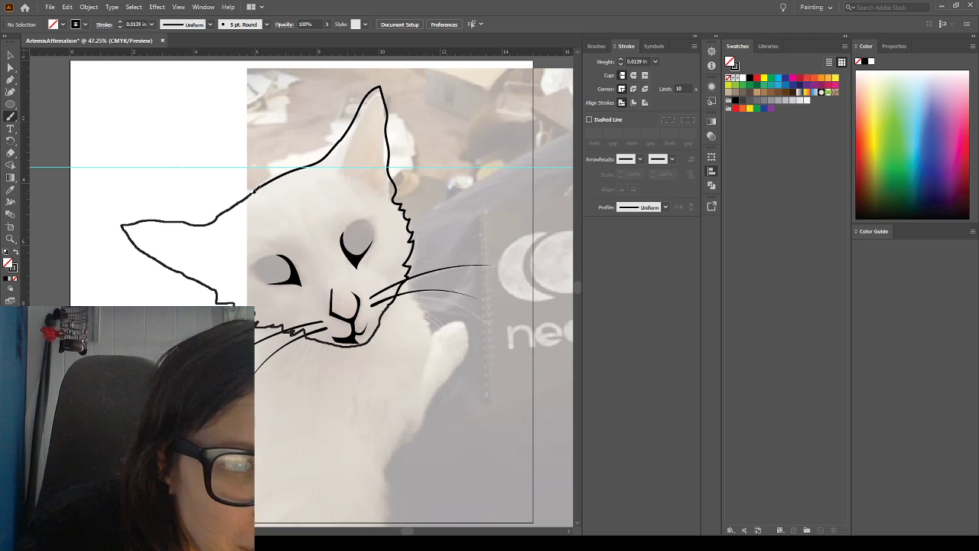
left_click_drag(260, 185, 258, 187)
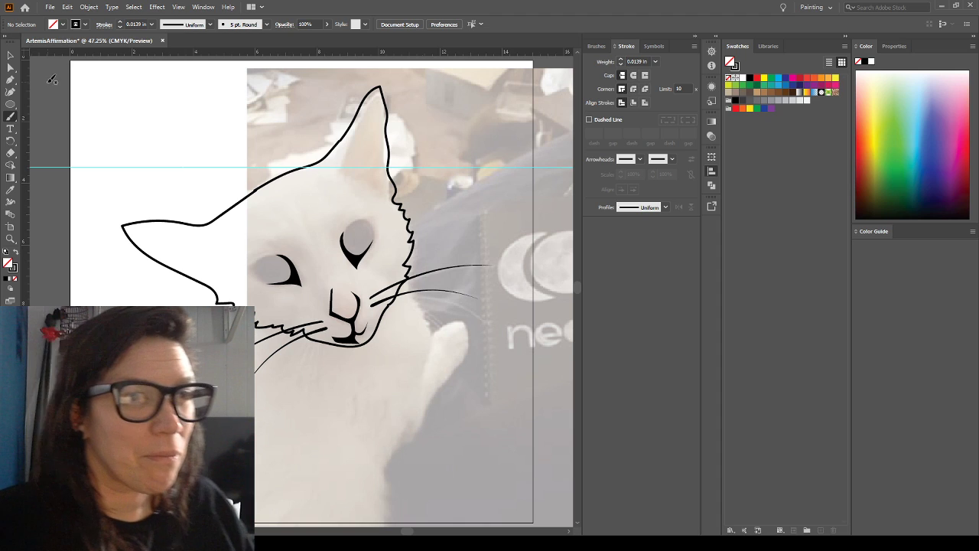
Nudge the crown stroke slightly up and move the long chin and left-ear stroke up and inward to meet the neighbouring outline ends
left_click(10, 56)
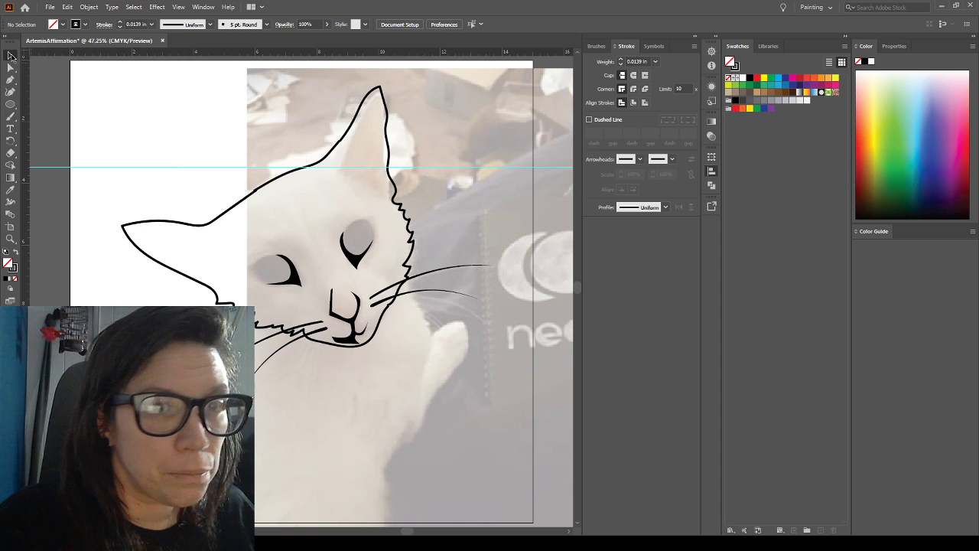
left_click(277, 179)
key("Up")
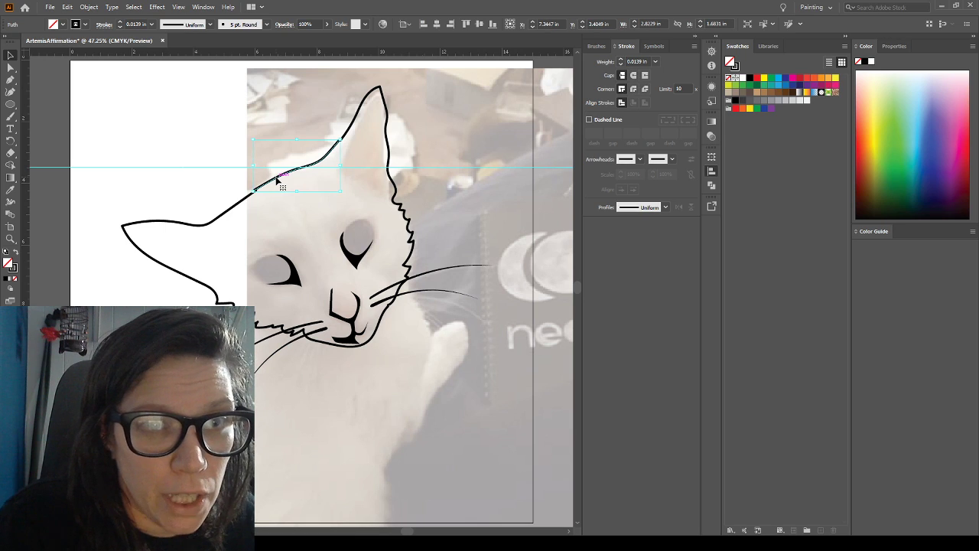
left_click(365, 99)
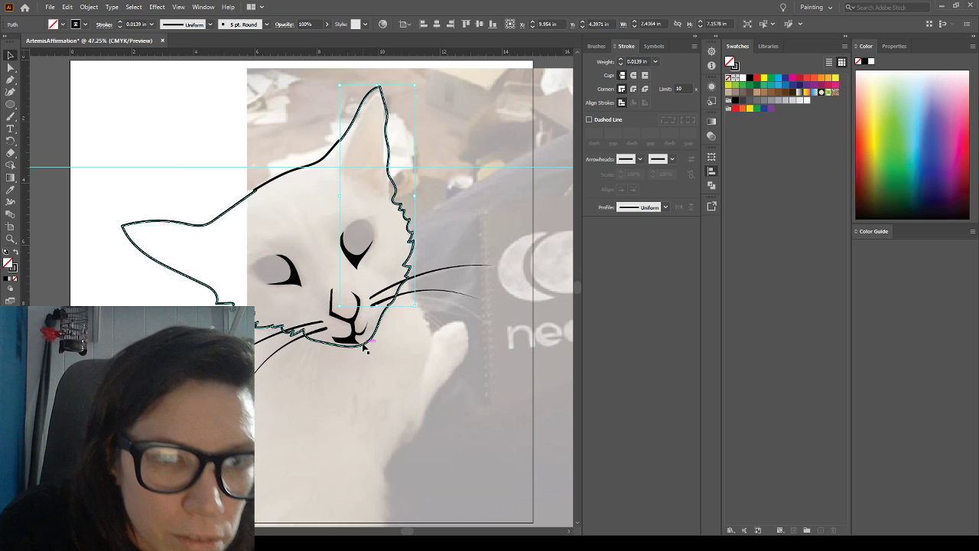
mouse_move(364, 346)
left_mouse_down()
mouse_move(348, 350)
mouse_move(362, 344)
left_mouse_up()
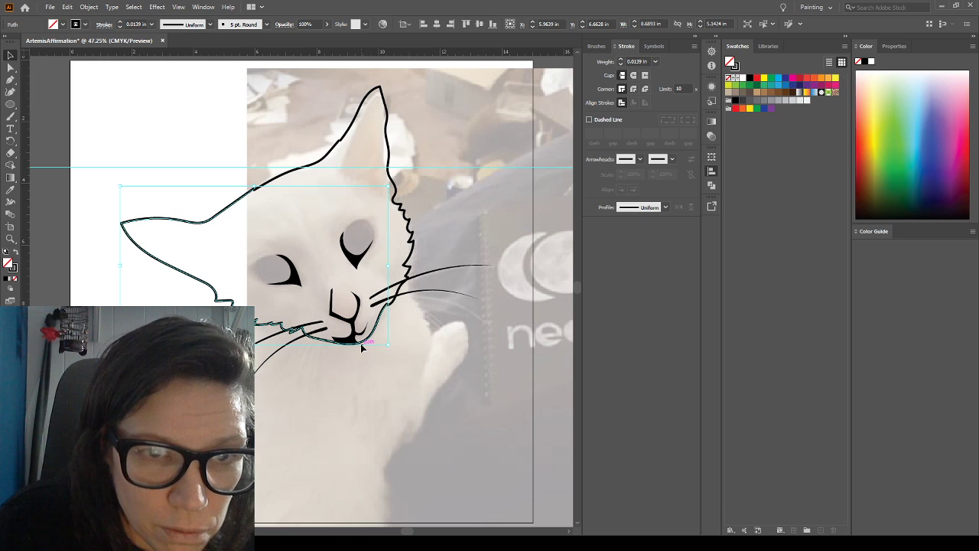
left_click(305, 380)
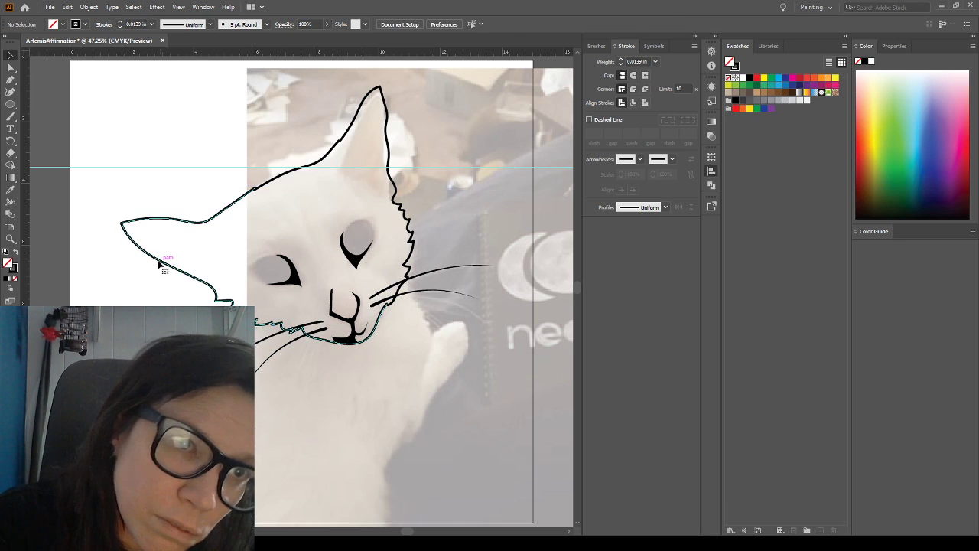
Resize the chin and left-ear stroke to about 8.36 in wide and 5.37 in tall, and nudge it up to meet the crown
left_click(160, 265)
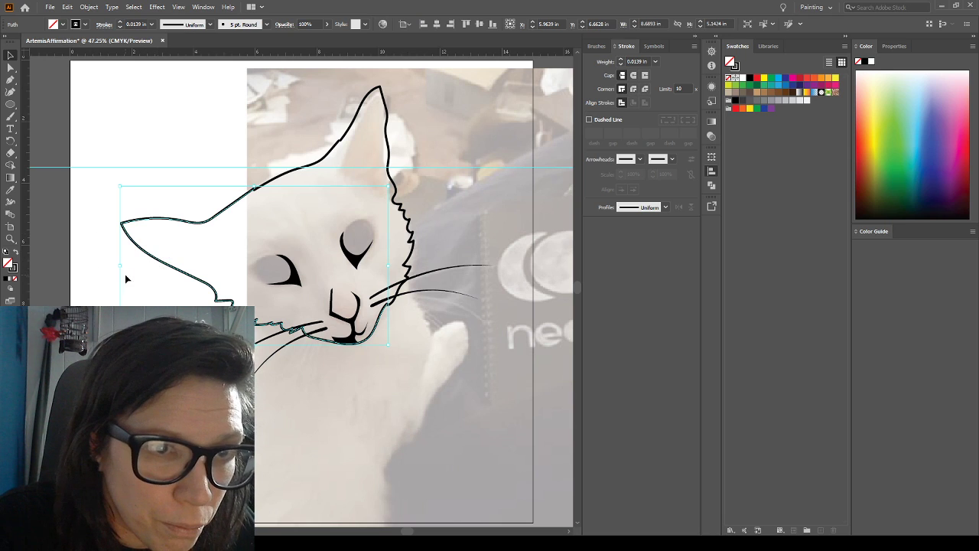
left_click_drag(120, 266, 132, 266)
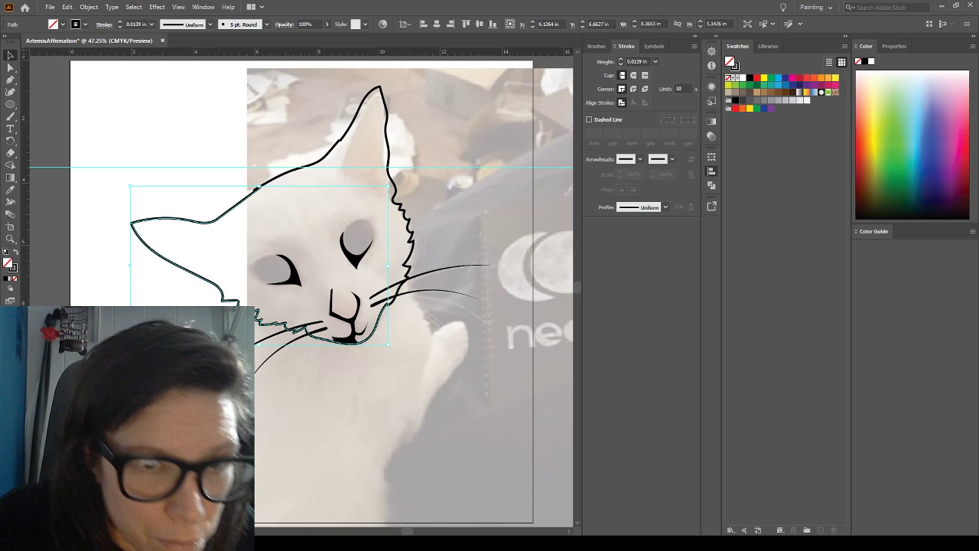
left_click_drag(259, 346, 260, 354)
key("Up")
key("Up")
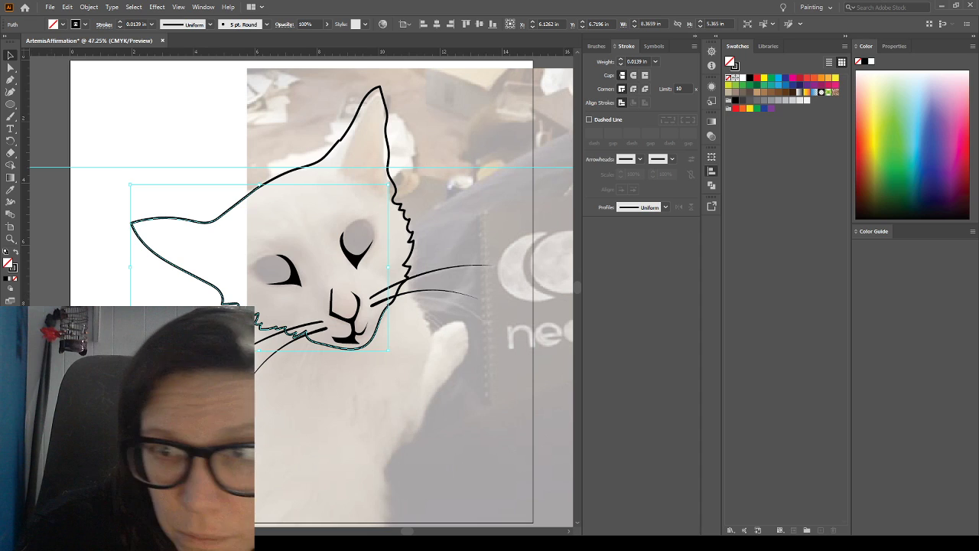
key("ctrl+shift+a")
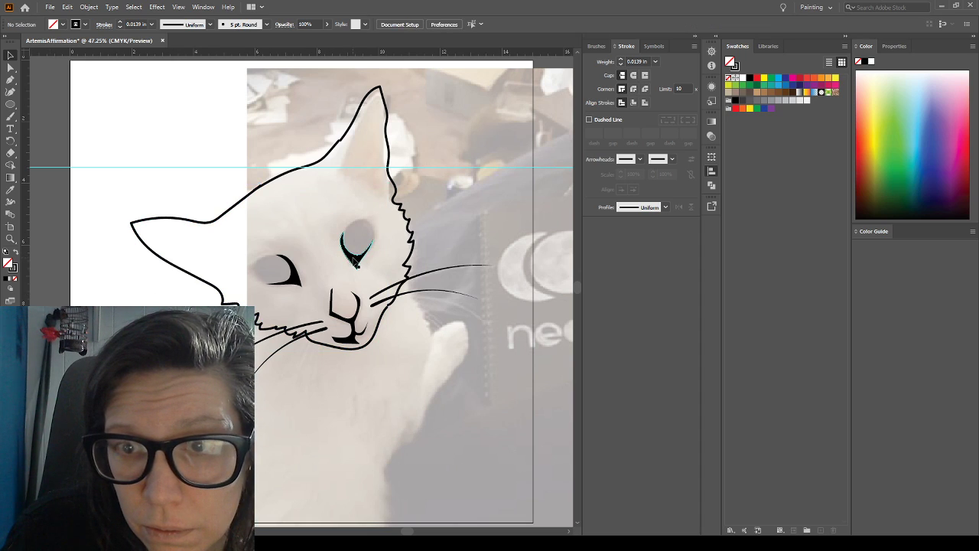
Delete the black right-hand eye shape and exit isolation mode
left_click(356, 265)
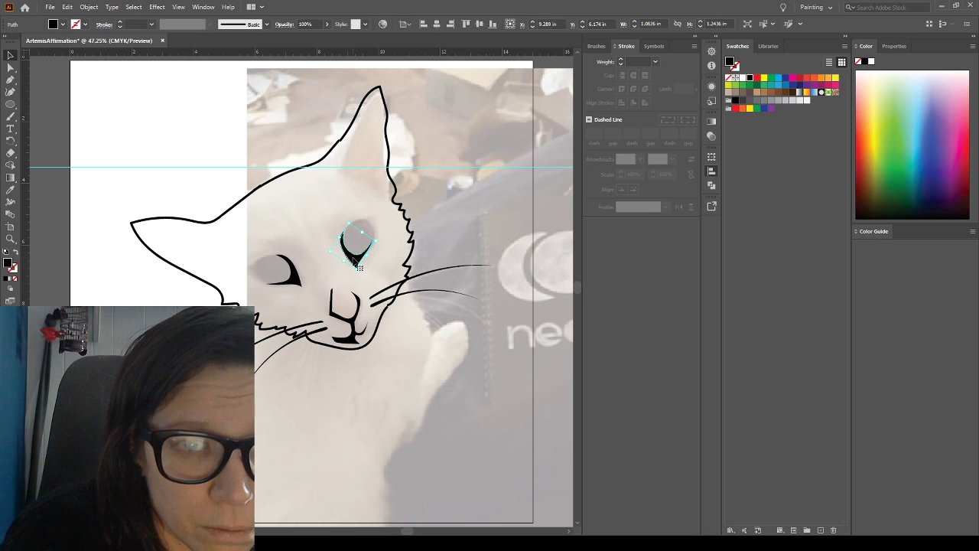
key("ctrl+shift+a")
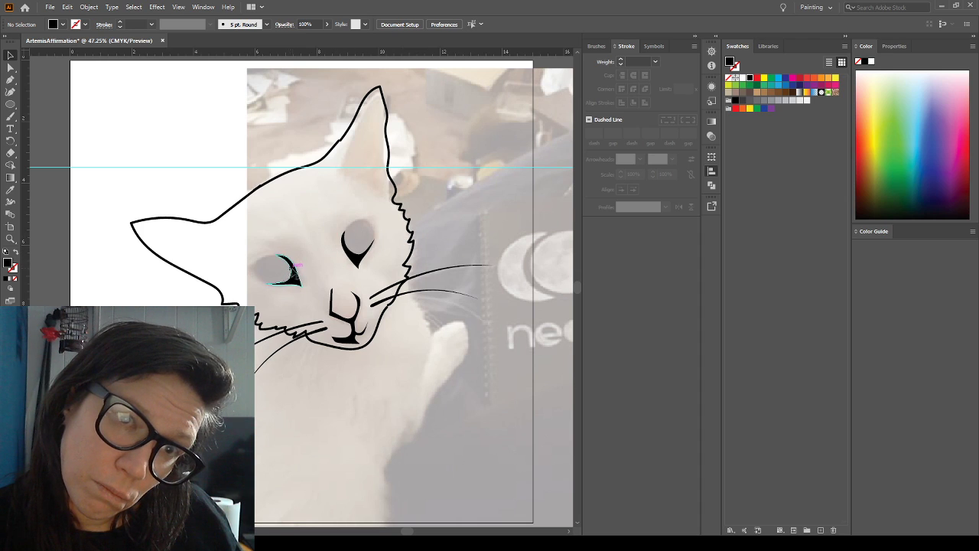
double_click(353, 252)
key("Delete")
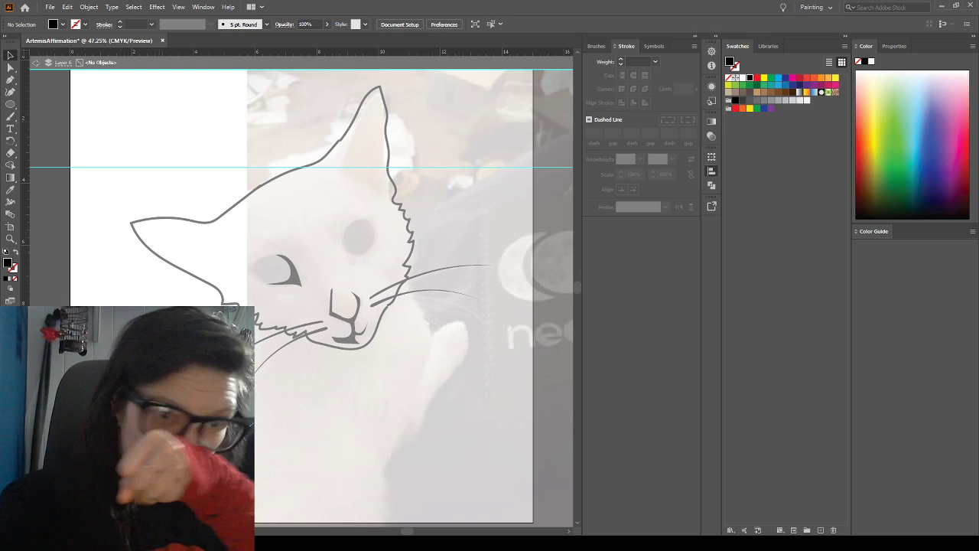
key("Escape")
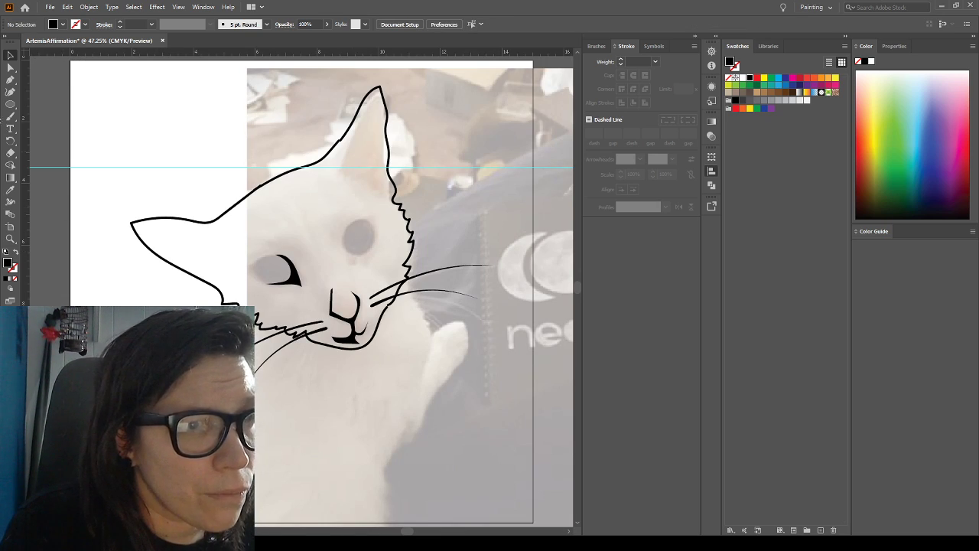
Toggle the template photo off and on to check the head outline with only one eye shape
left_click(9, 80)
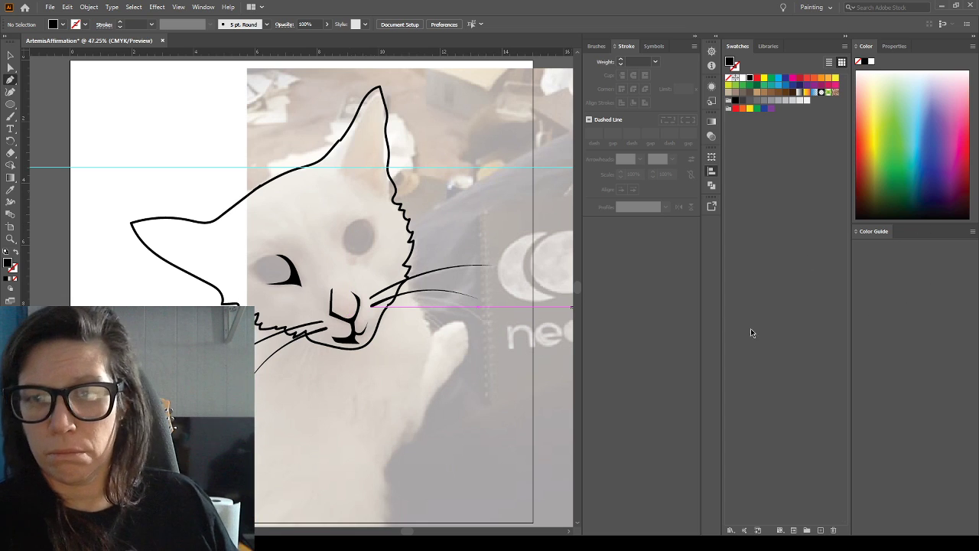
key("ctrl+shift+w")
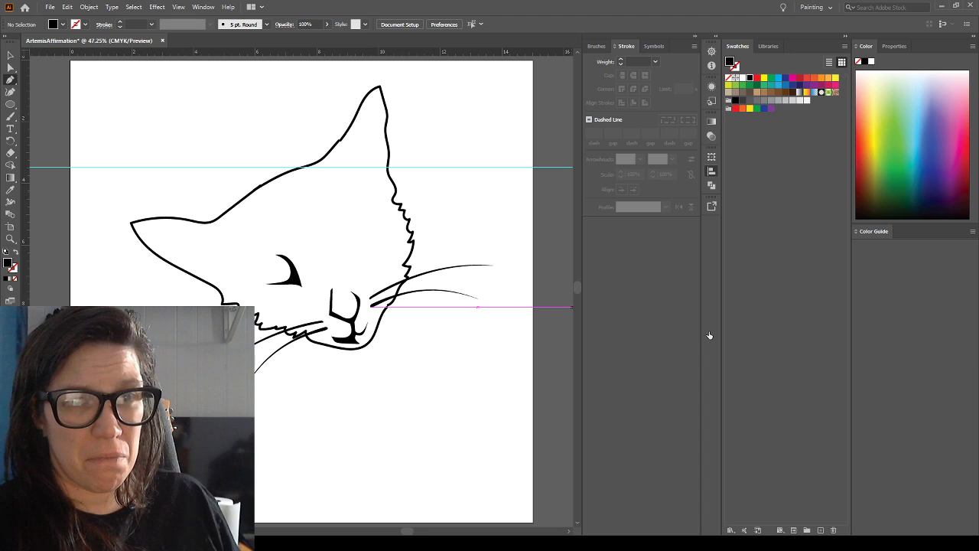
key("ctrl+shift+w")
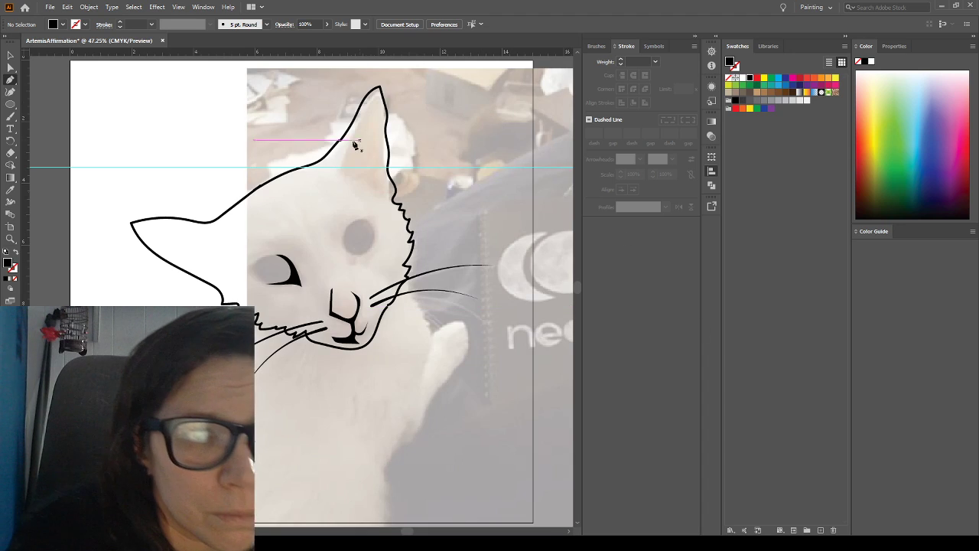
Nudge the crown stroke slightly up and outward to line up with the right-hand ear stroke, and deselect it
left_click(10, 55)
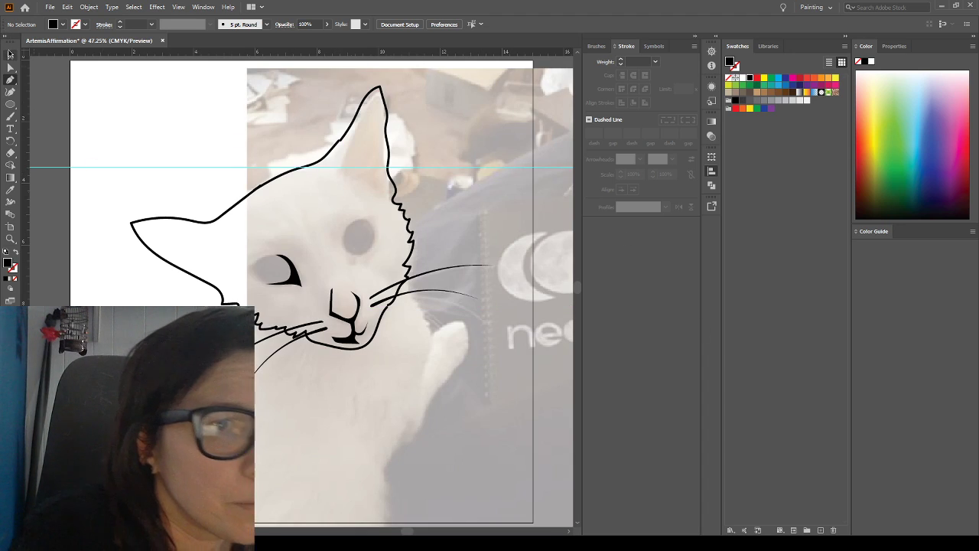
left_click(340, 160)
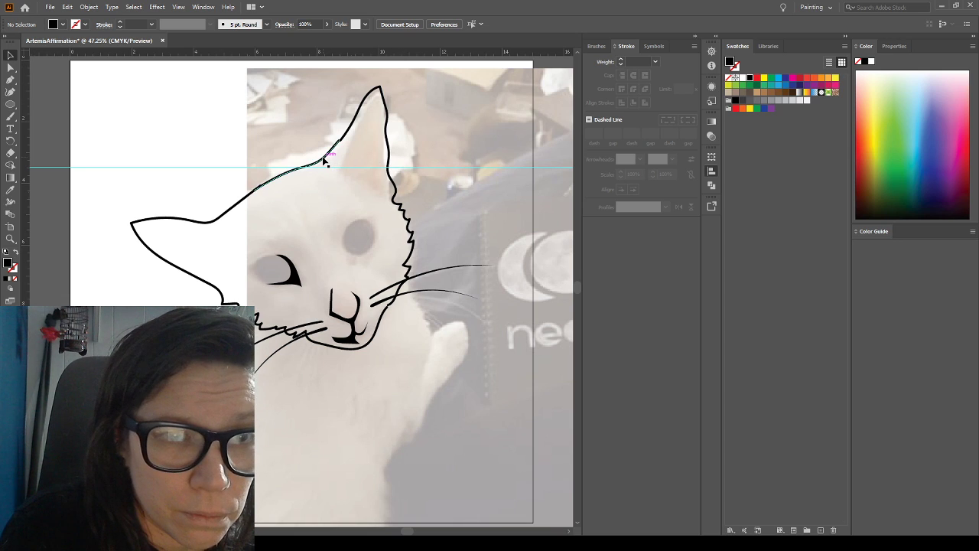
key("Up")
key("Up")
key("Right")
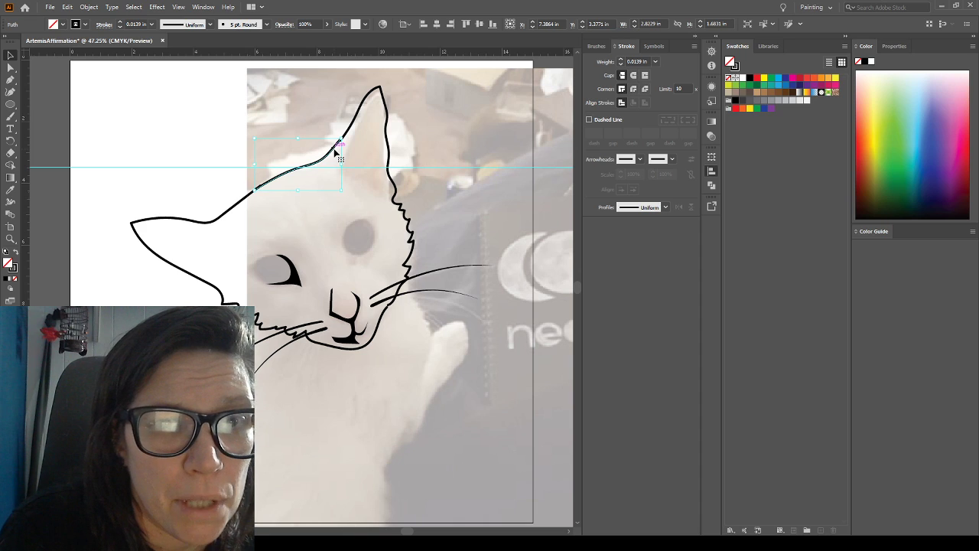
left_click(181, 129)
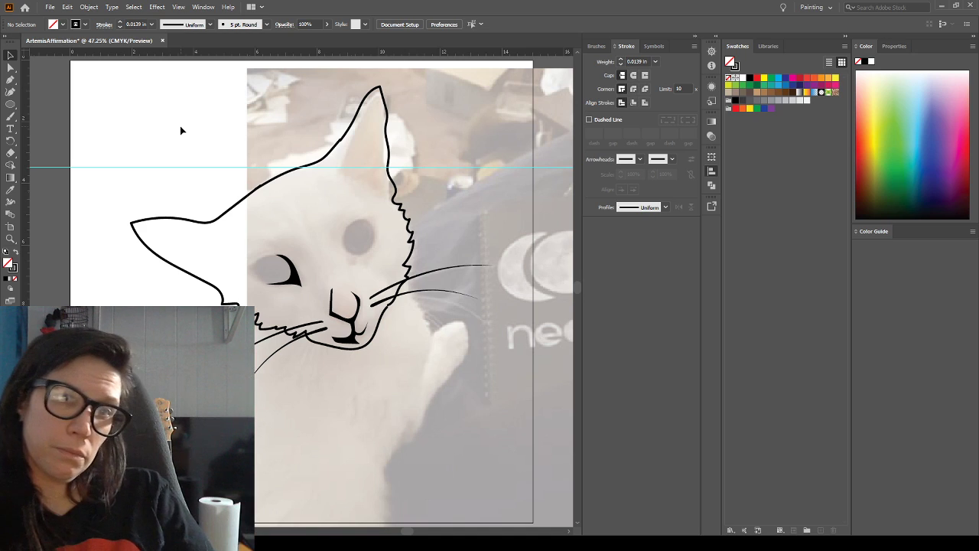
Delete the remaining left-hand eye shape and check the line art with the template photo hidden
left_click(288, 282)
key("Delete")
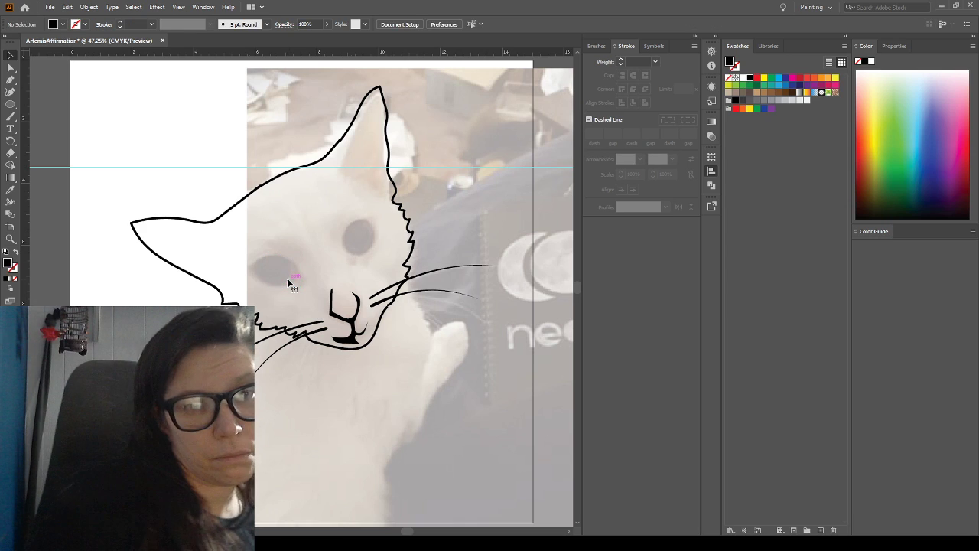
left_click(712, 332)
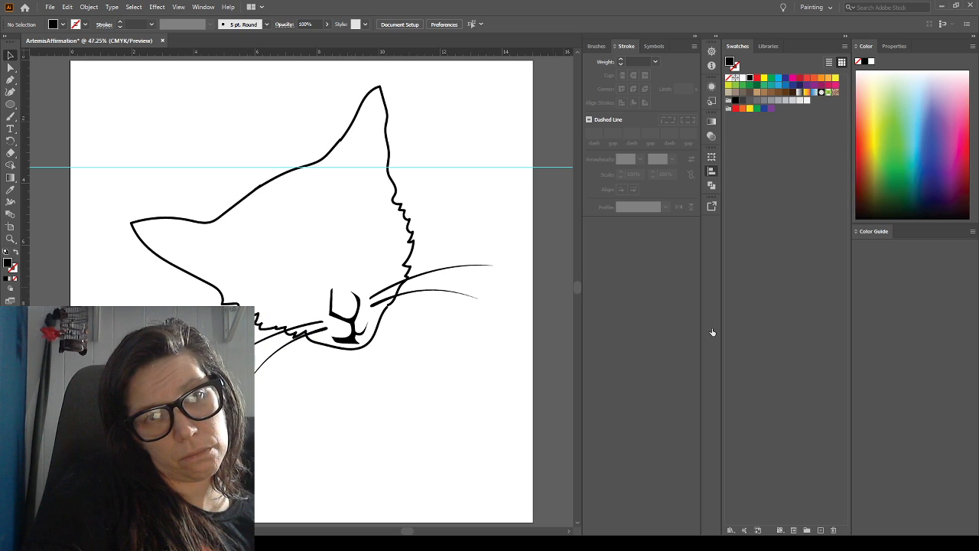
left_click(712, 332)
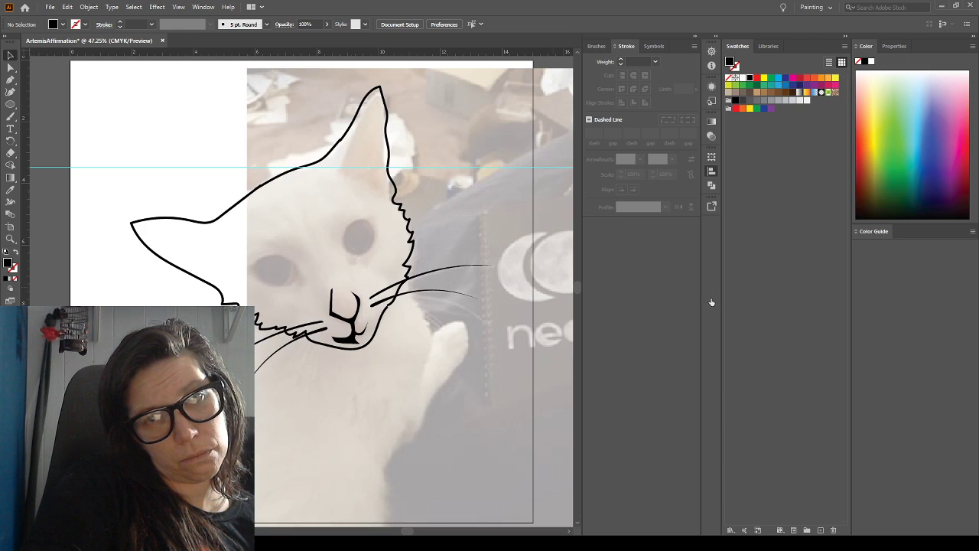
Show the hidden layer holding the alternative eyes with curved lids, iris rings and pupils
left_click(712, 302)
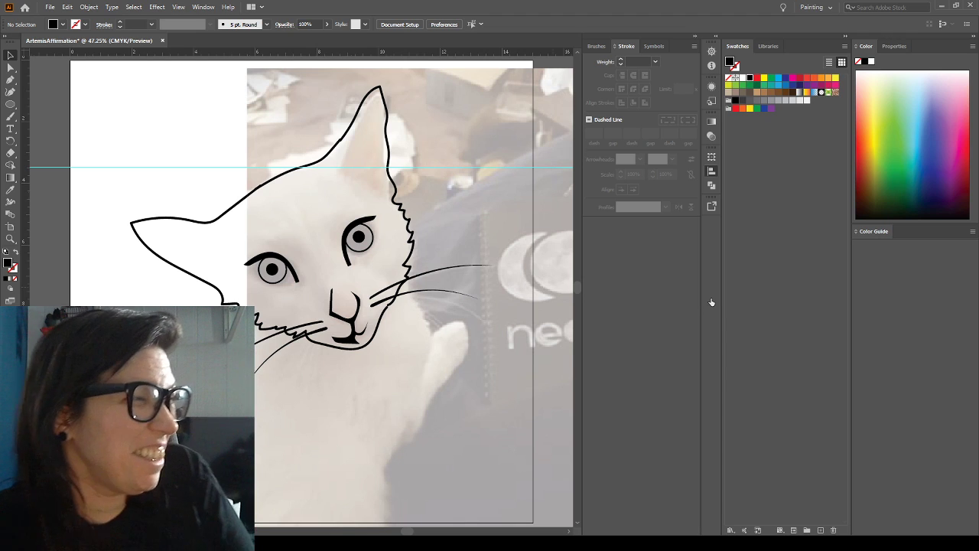
left_click(711, 302)
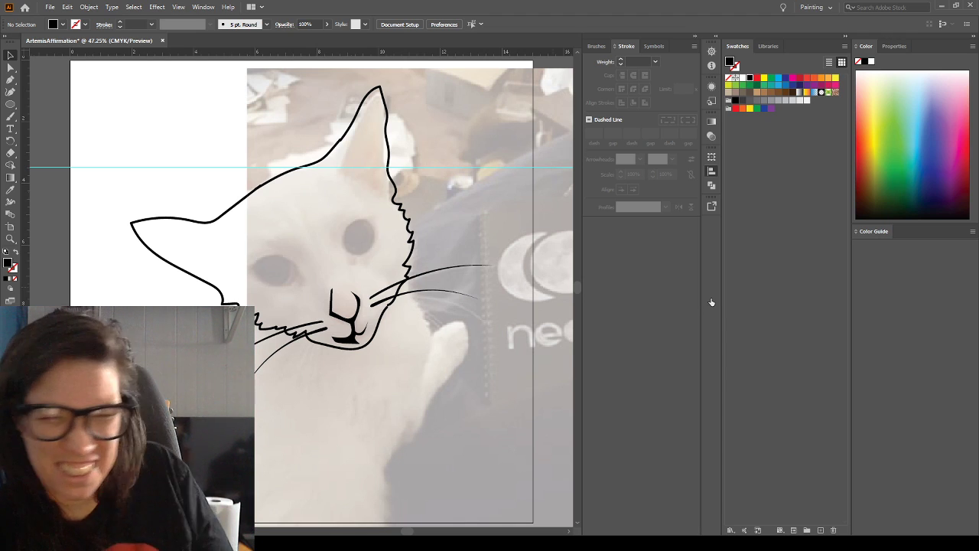
left_click(711, 302)
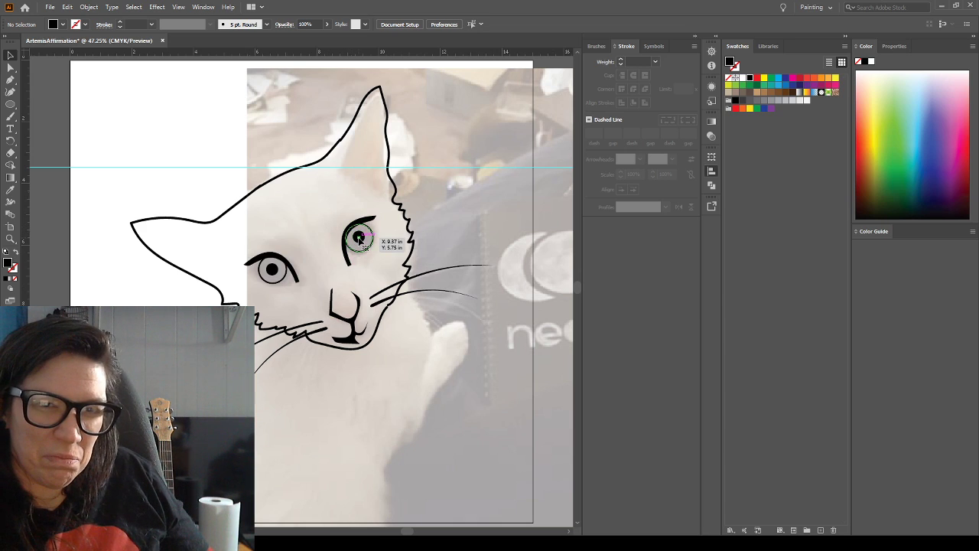
Delete the iris ring and pupil from both eyes, leaving only the curved lid shapes
key("shift+x")
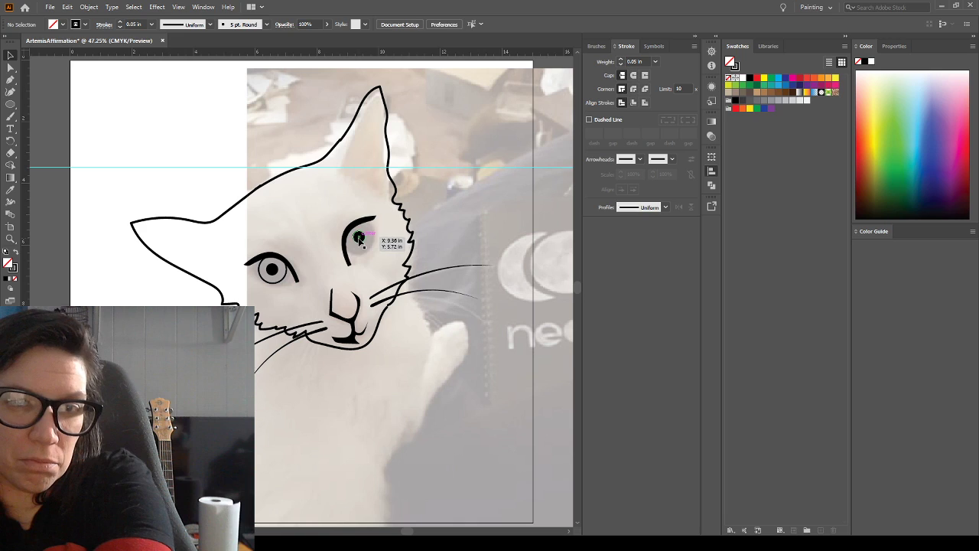
key("shift+x")
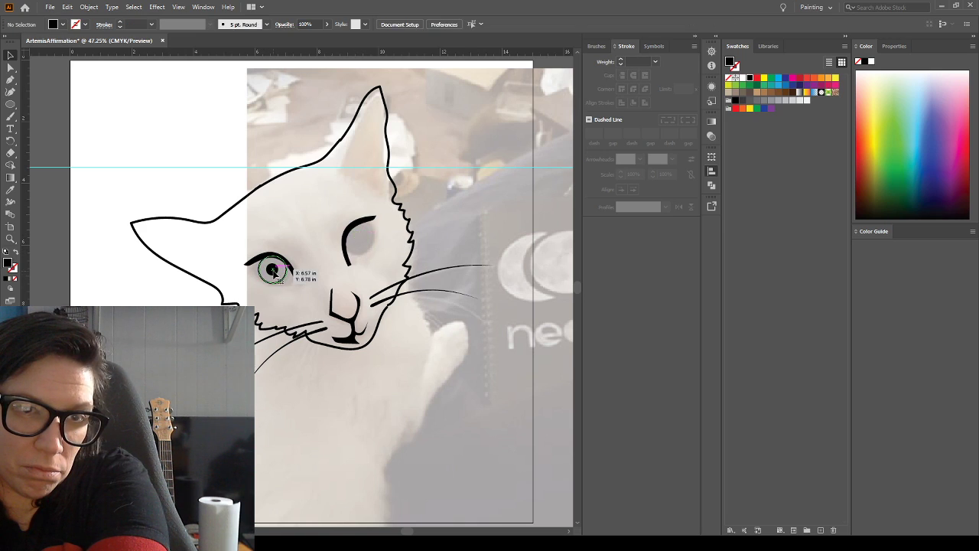
key("shift+x")
key("shift+x")
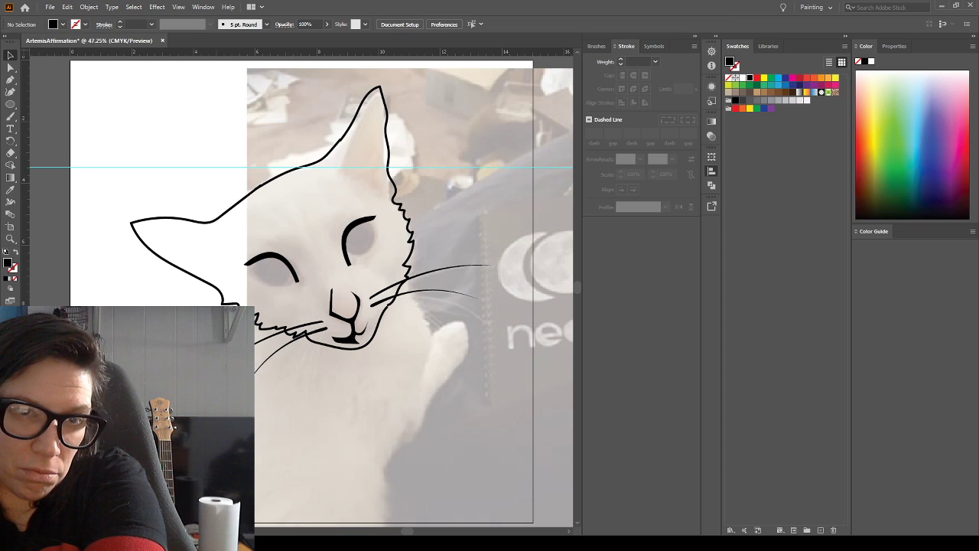
Remove the stroke from both curved lid shapes and check the line art with the template photo hidden
left_click(282, 264)
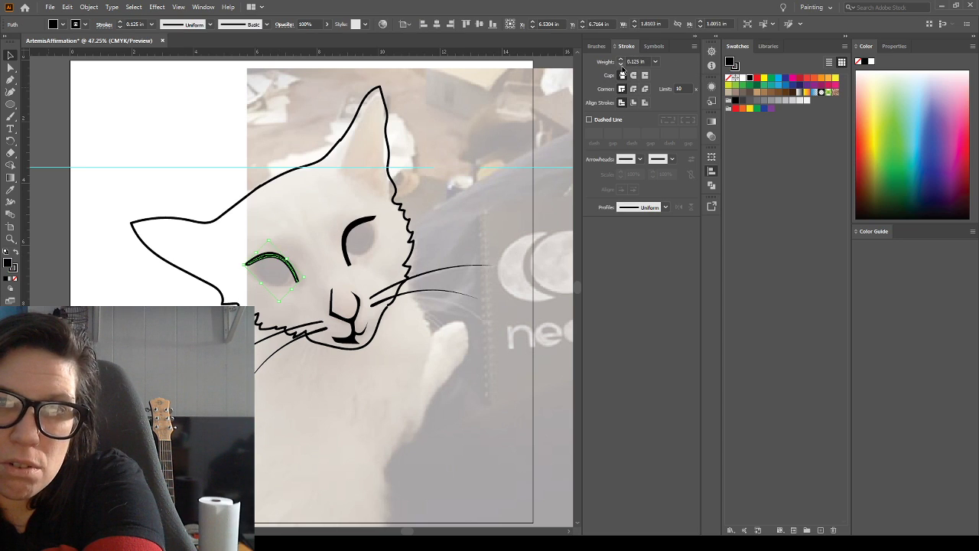
left_click(621, 64)
left_click(333, 177)
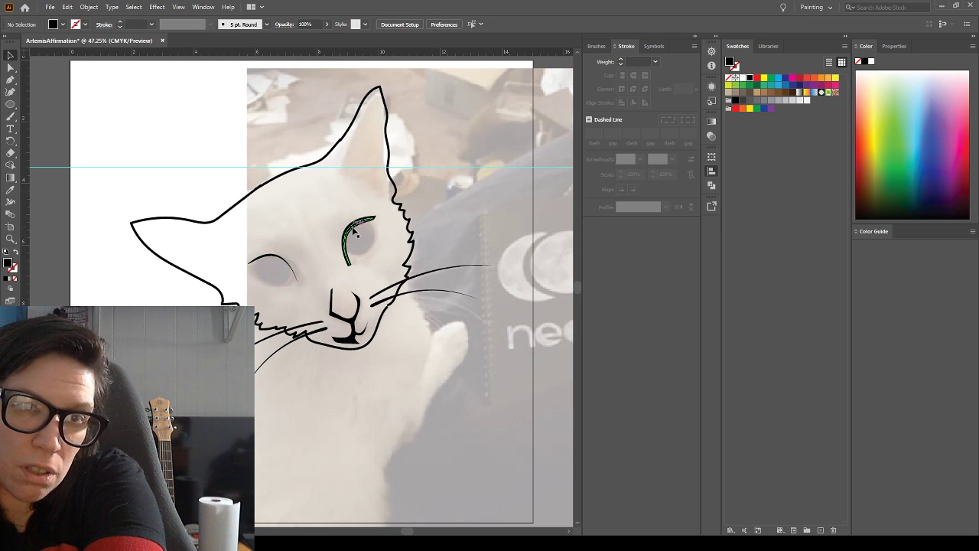
left_click(354, 230)
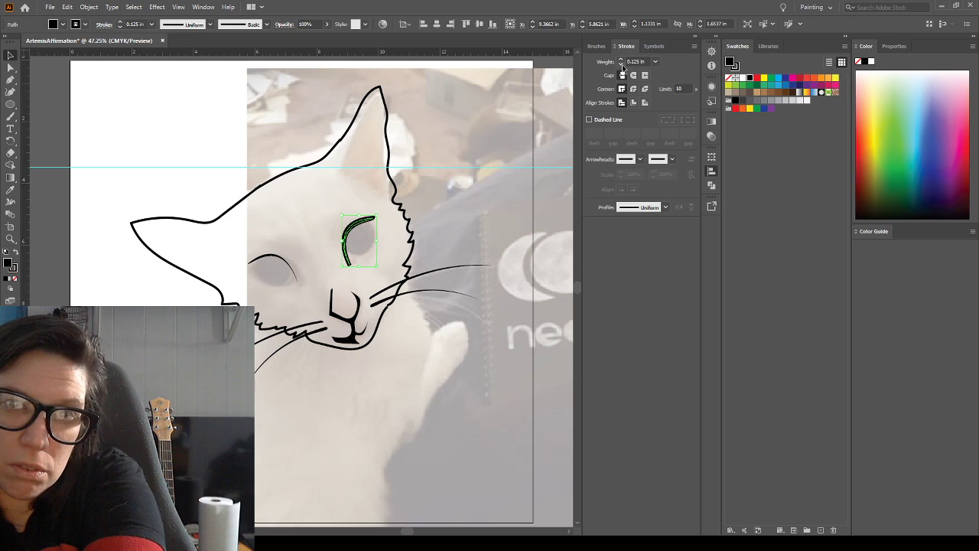
left_click(621, 66)
left_click(355, 152)
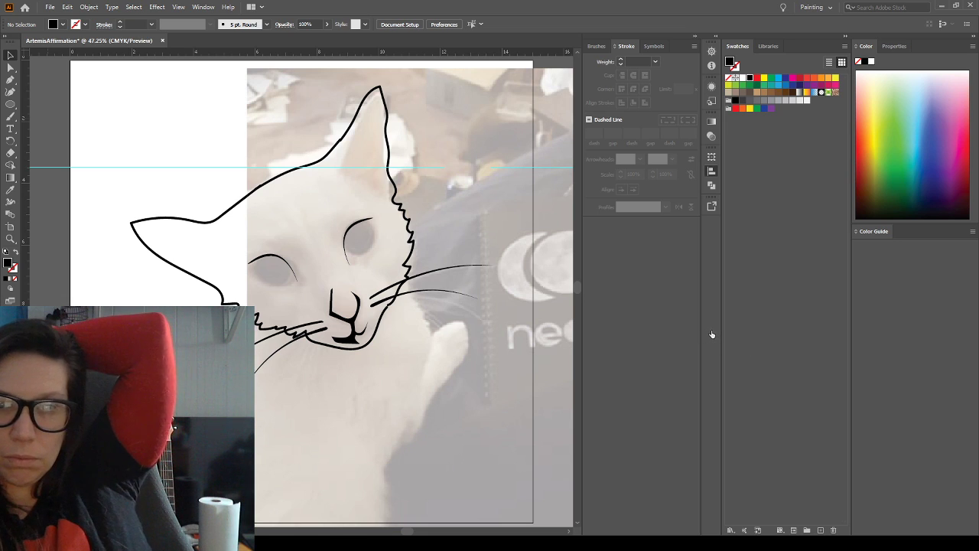
key("ctrl+shift+w")
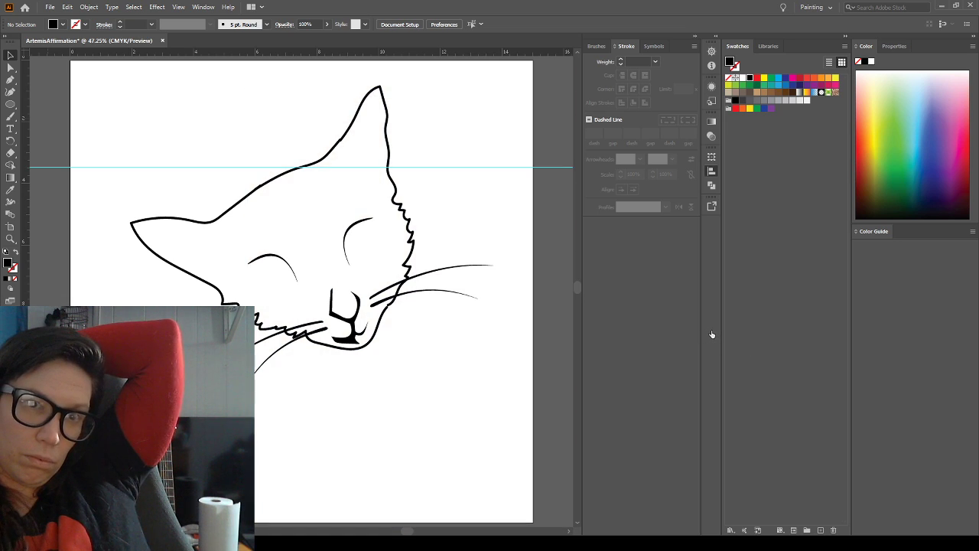
key("ctrl+shift+w")
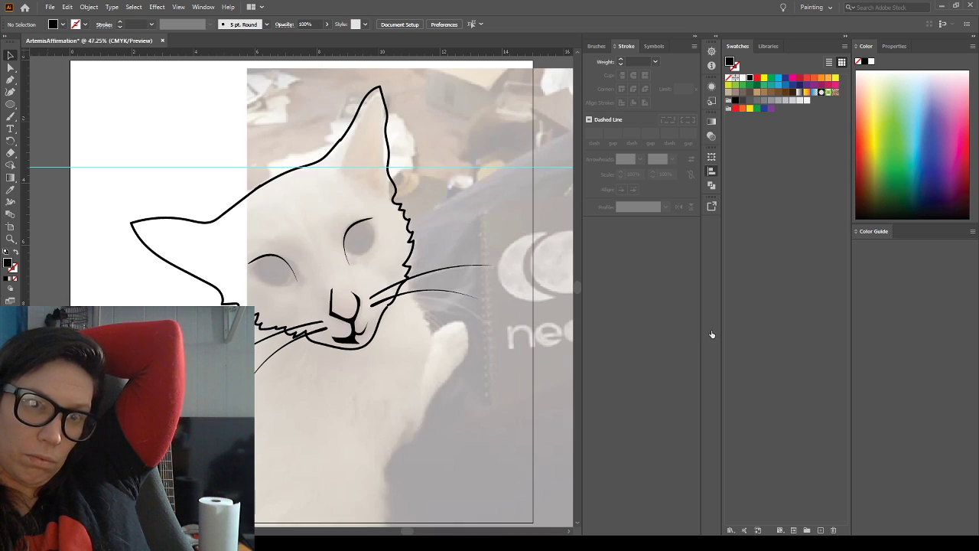
Give the left-hand curved lid a stroke weight of 0.015 in and deselect it
left_click(266, 260)
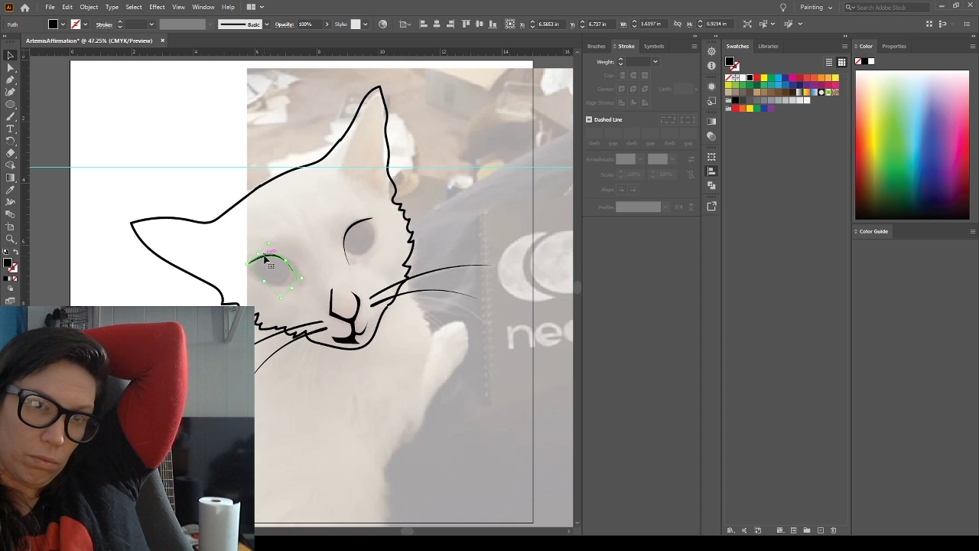
left_click(632, 60)
type("0")
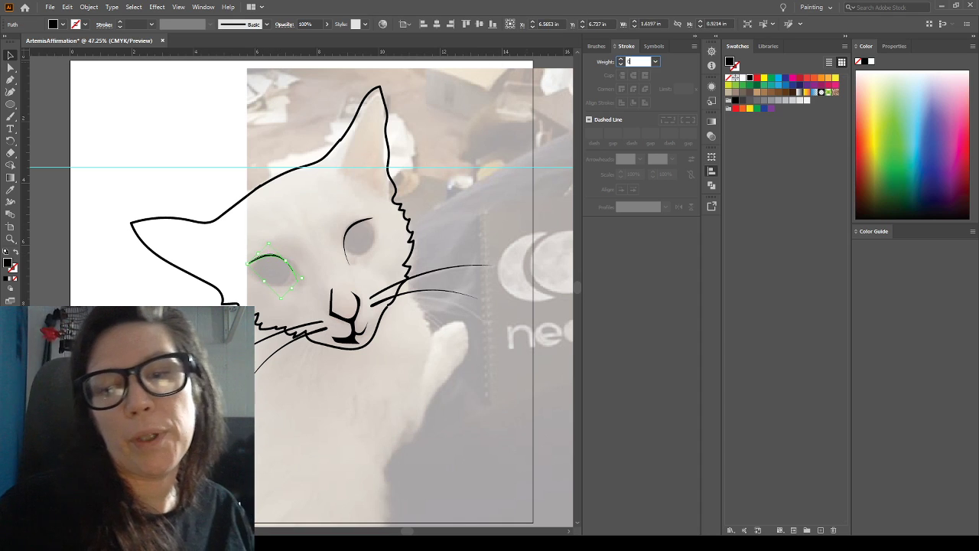
type(".01")
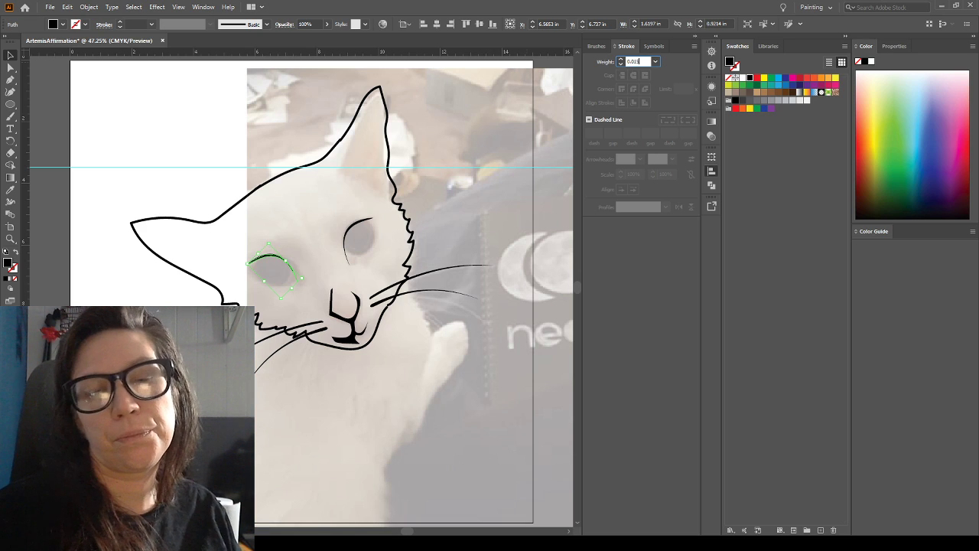
type("5")
key("Return")
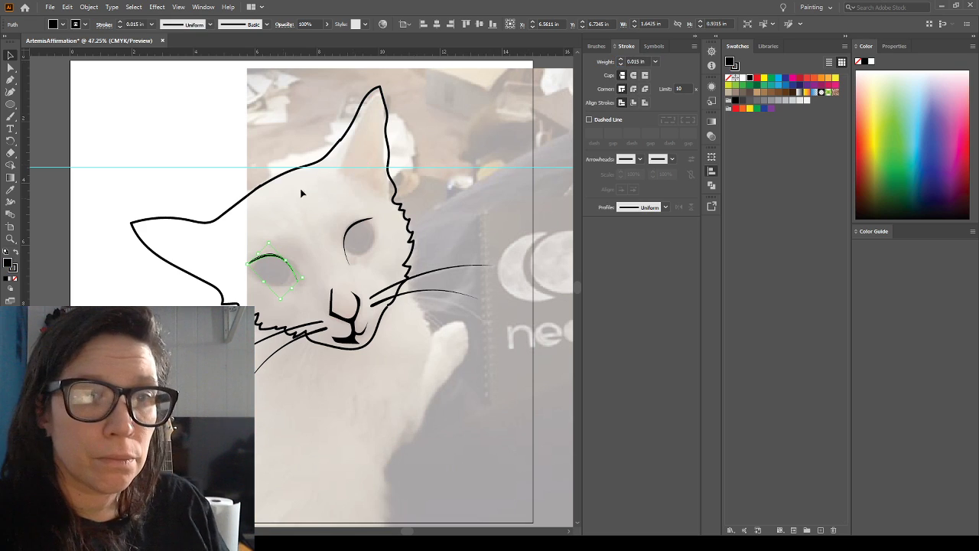
left_click(234, 232)
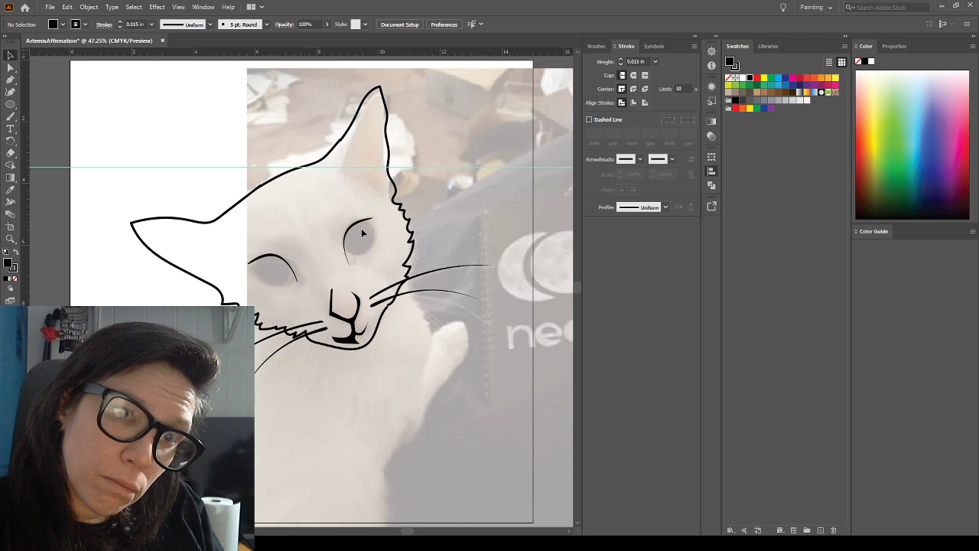
Increase the left-hand curved lid's stroke weight to 0.018 in
left_click(274, 259)
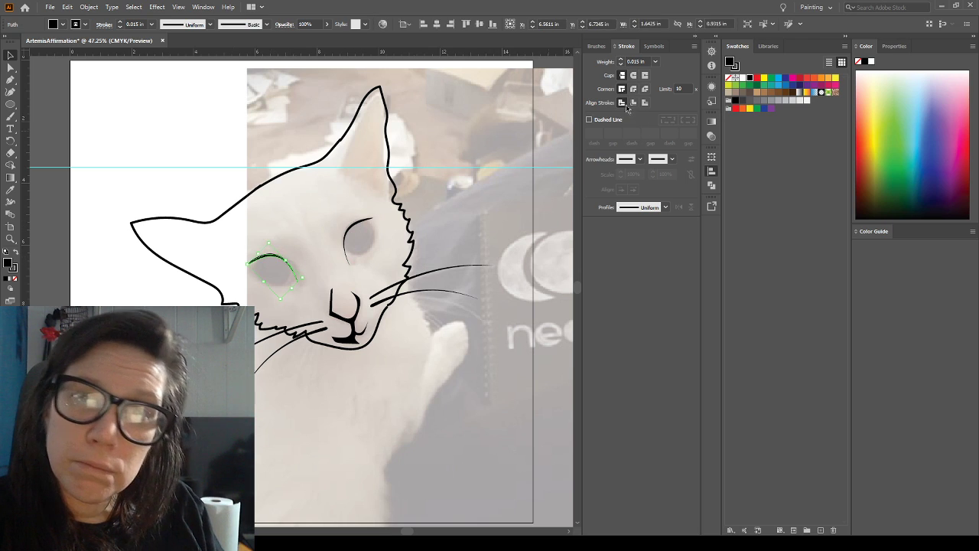
left_click(640, 62)
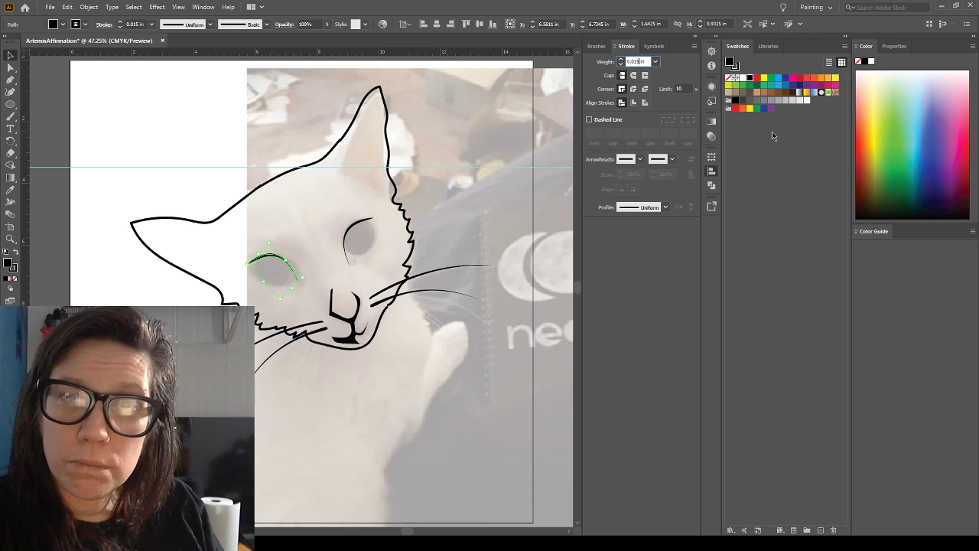
type("0.018")
key("Return")
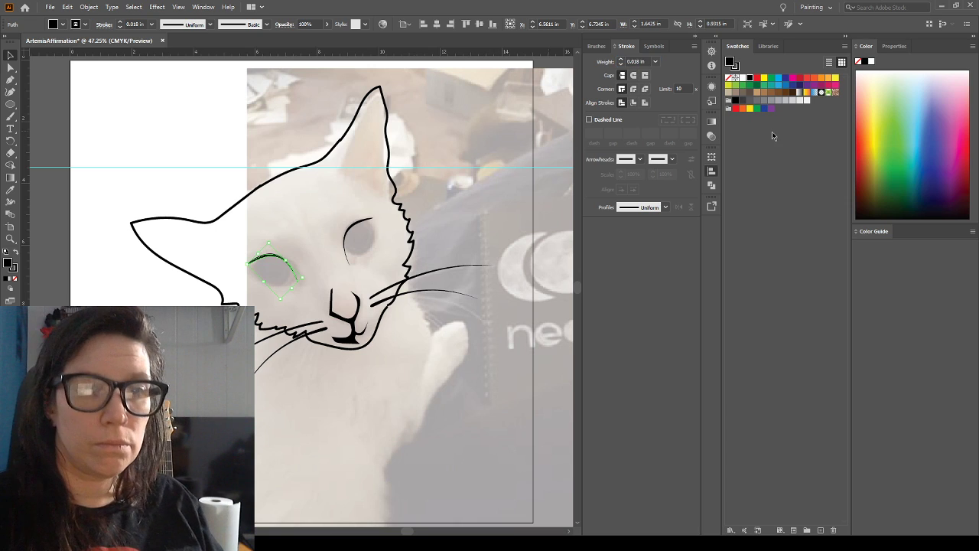
Delete the curved lid shapes from both eyes
left_click(204, 243)
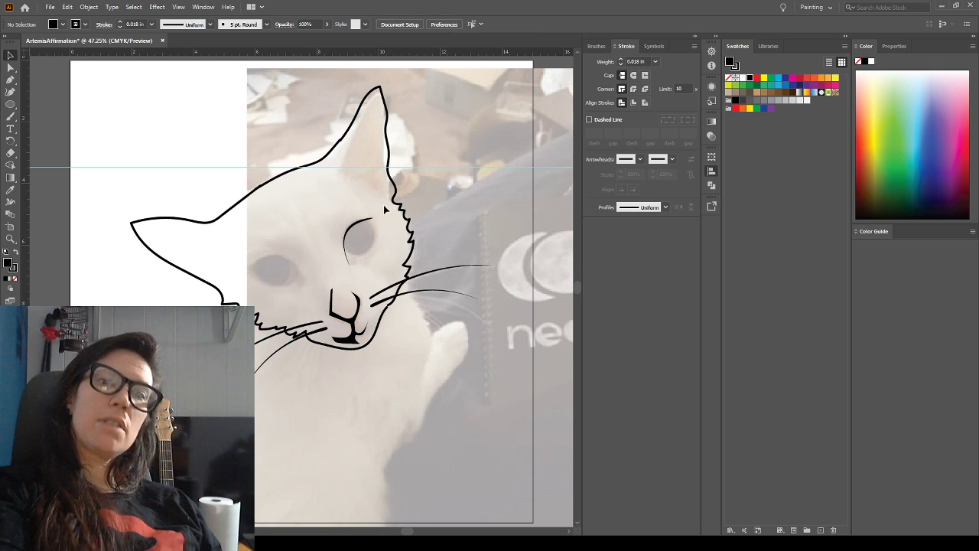
left_click(360, 222)
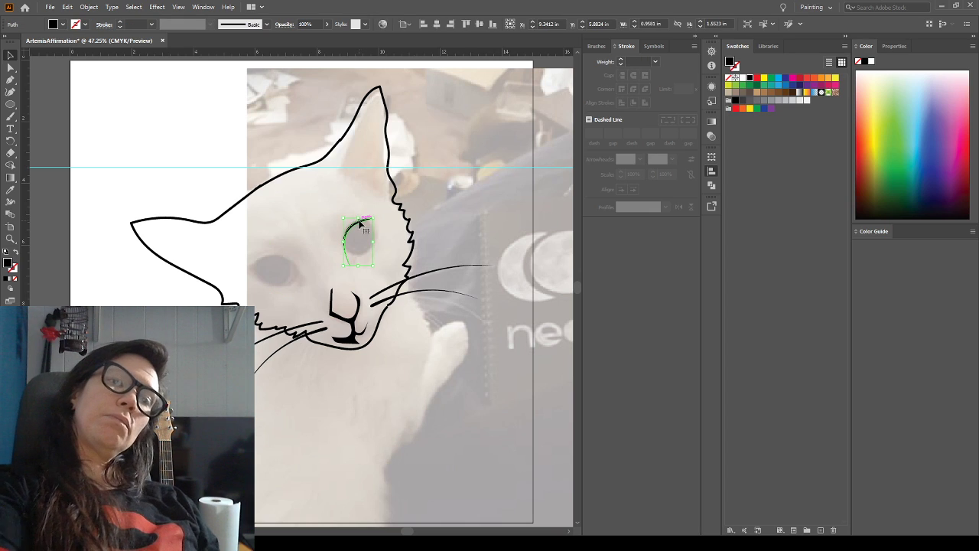
key("Delete")
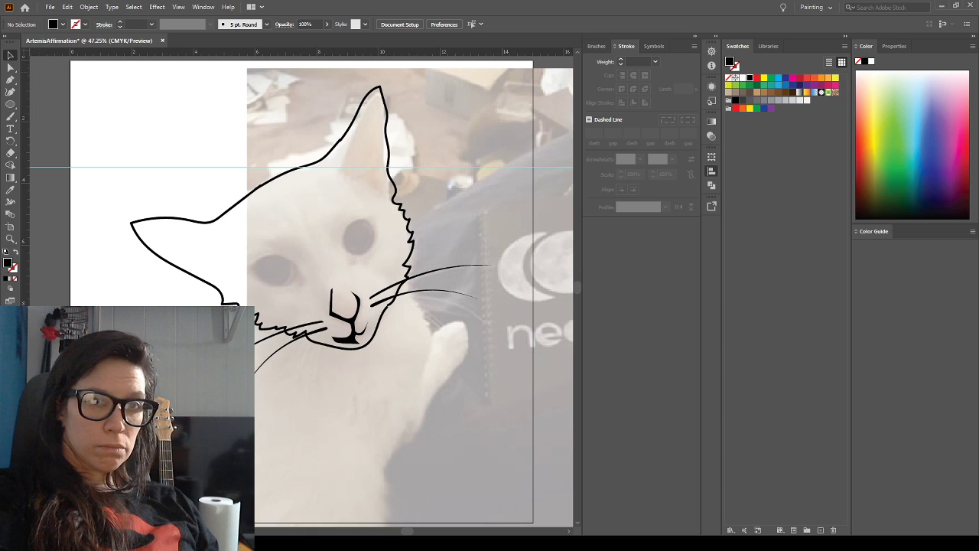
Brush jagged fur lines and inner edge lines inside both ears, and check them with the template photo hidden
left_click(6, 119)
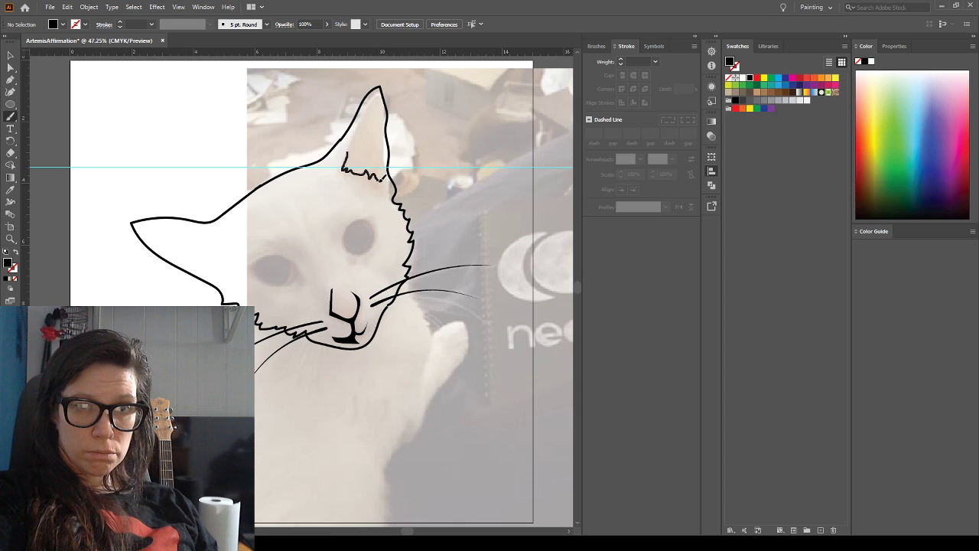
key("shift+x")
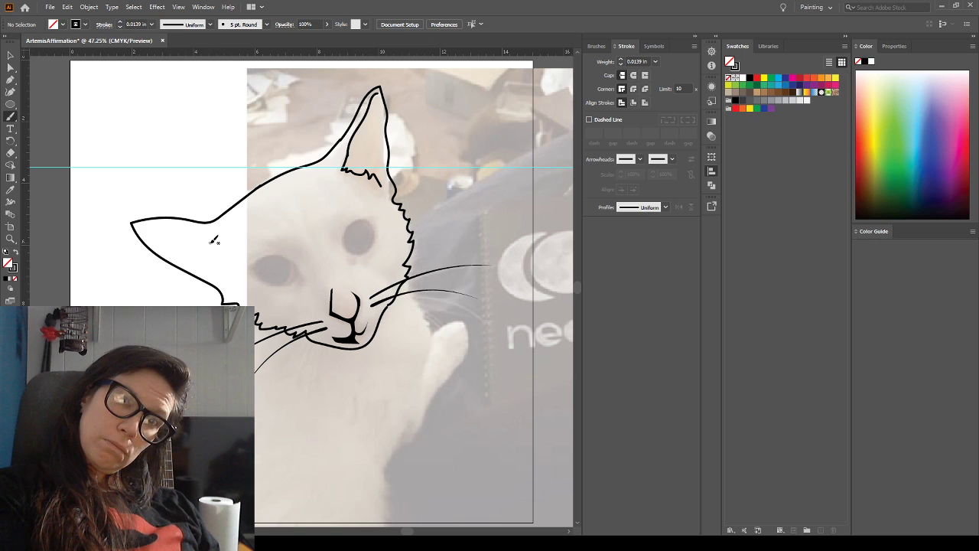
left_click_drag(220, 246, 222, 264)
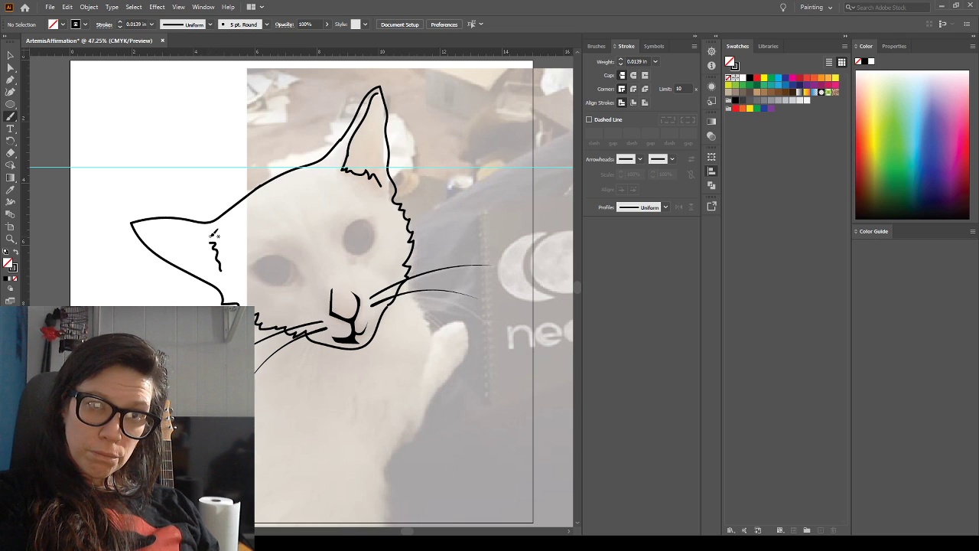
left_click_drag(184, 225, 147, 228)
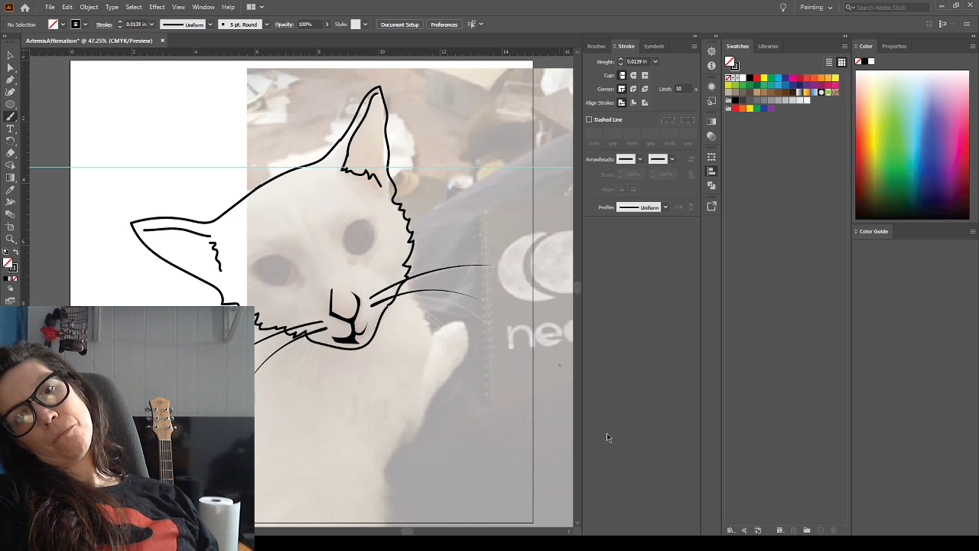
key("ctrl+shift+w")
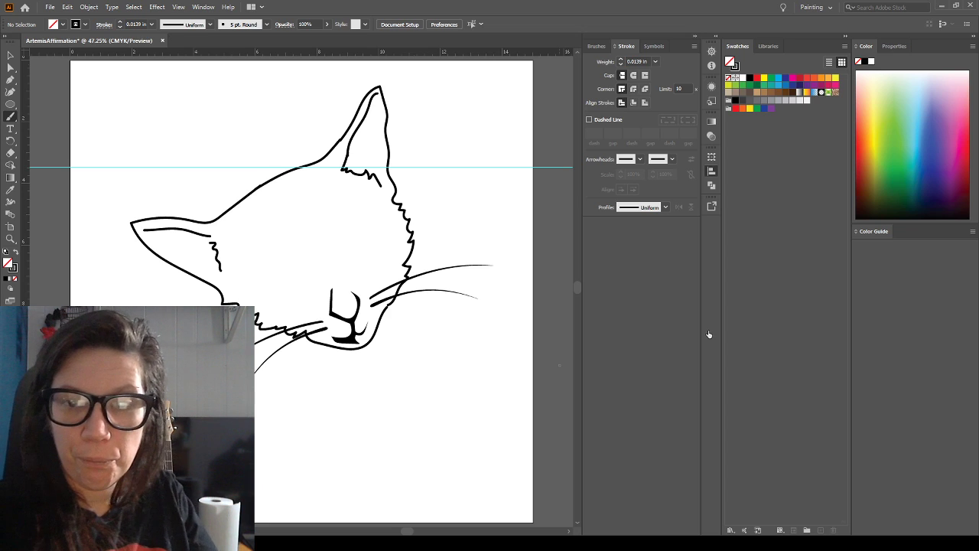
left_click(709, 334)
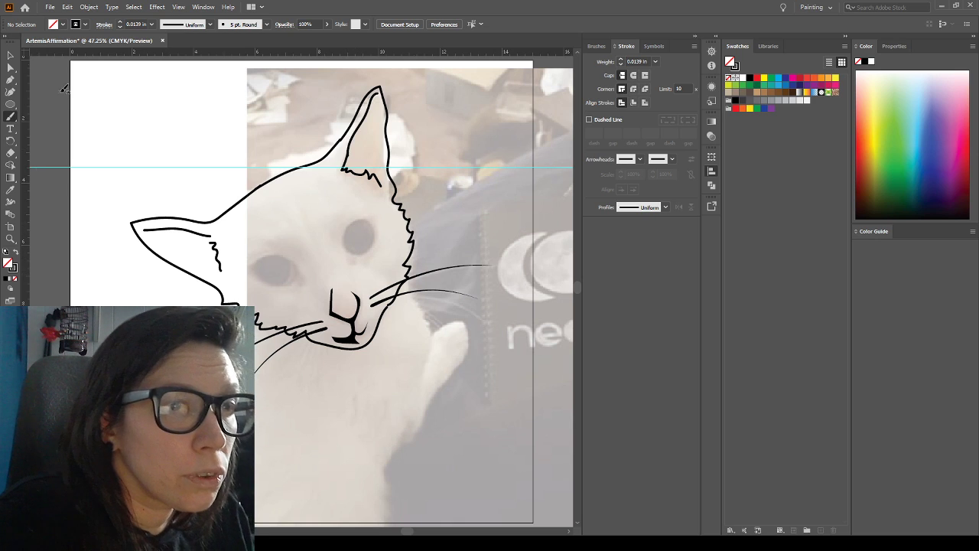
Draw a circle about 0.75 in wide over the right-hand eye, filled black without a stroke
left_click(10, 106)
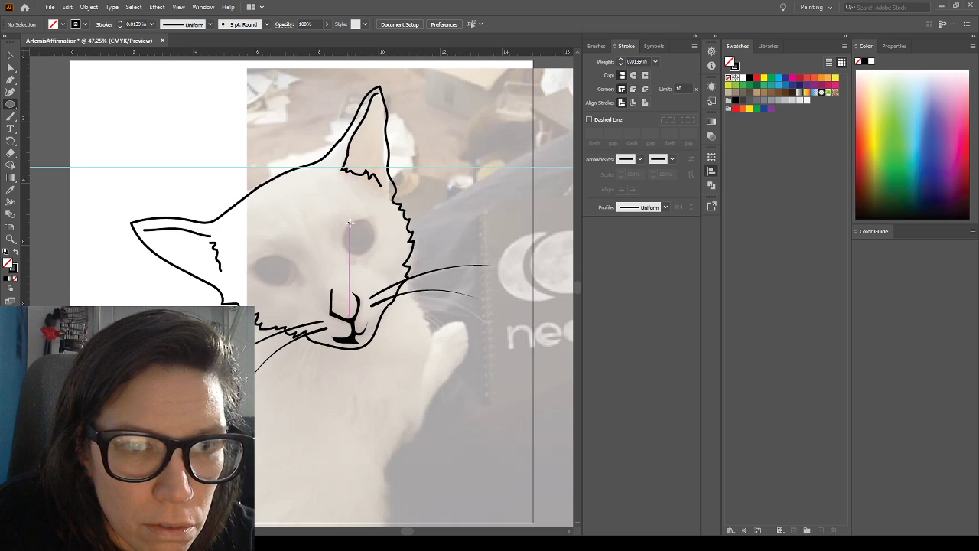
left_click_drag(350, 223, 368, 245)
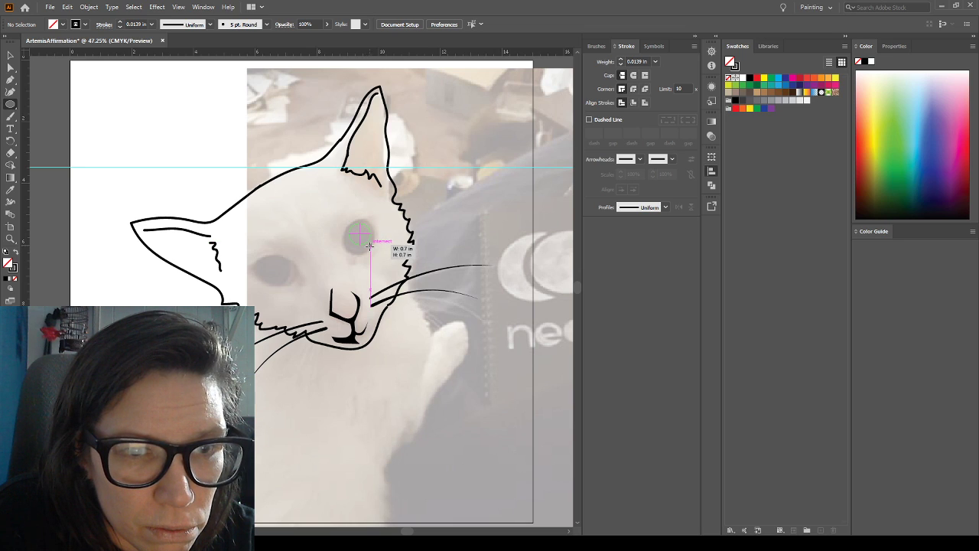
left_click_drag(370, 245, 372, 247)
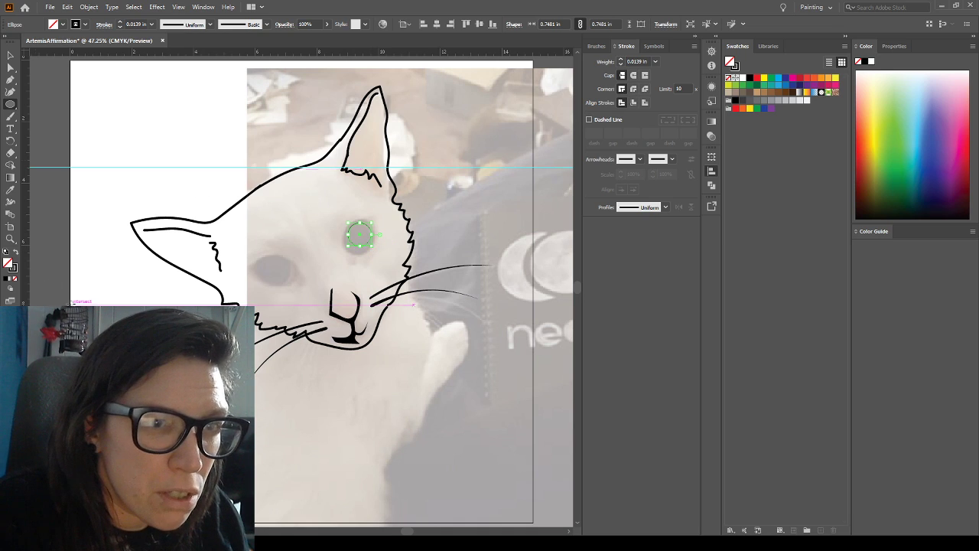
left_click(13, 251)
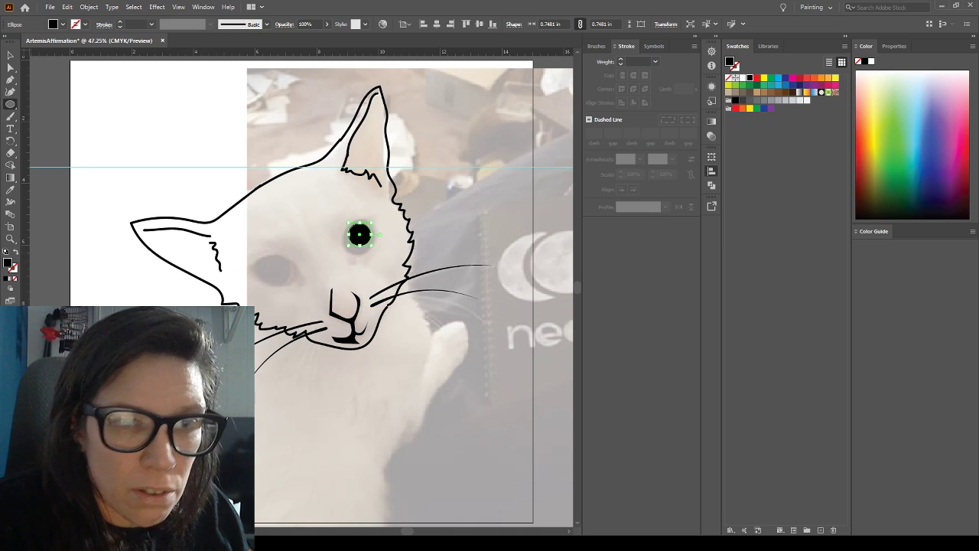
left_click(11, 55)
left_click(151, 144)
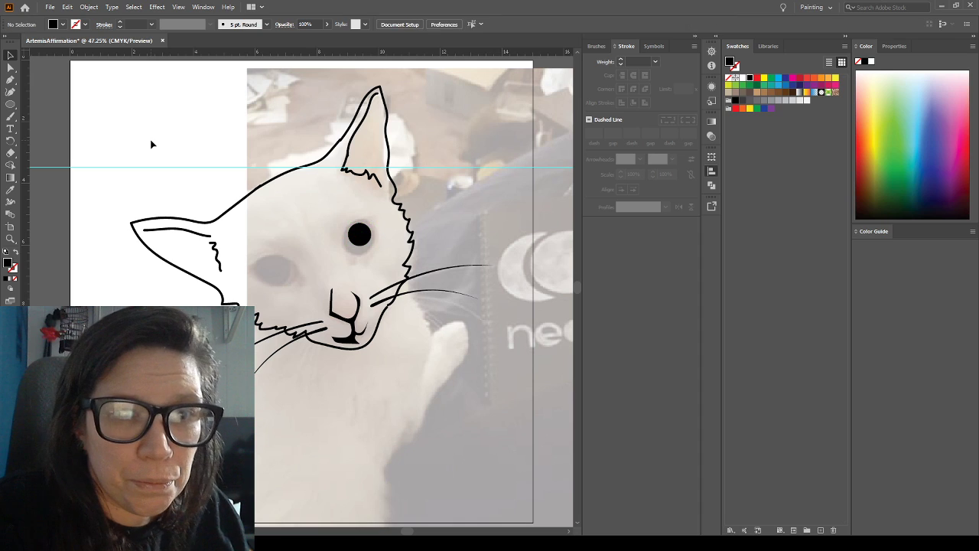
Nudge the black circle slightly down on the right-hand eye and place a copy over the left-hand eye
left_click(360, 236)
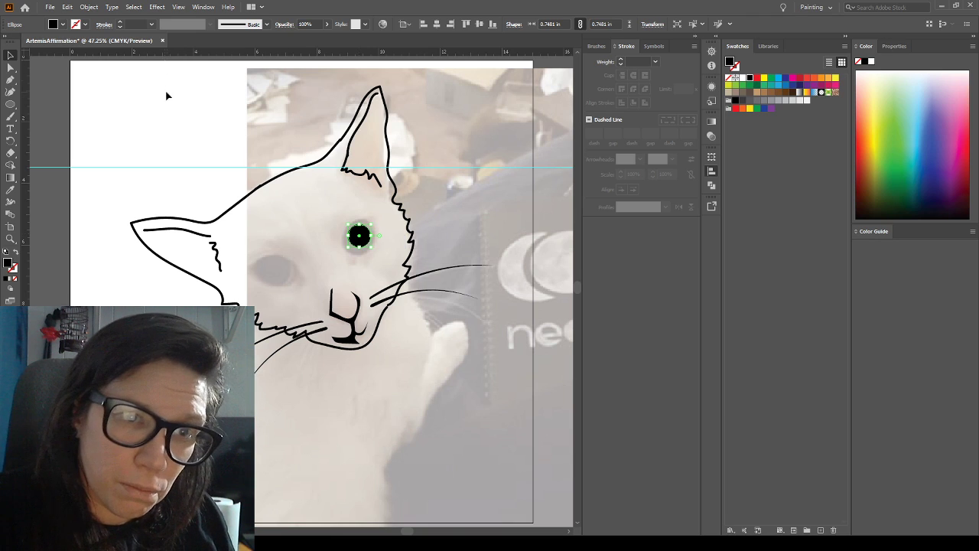
left_click(171, 118)
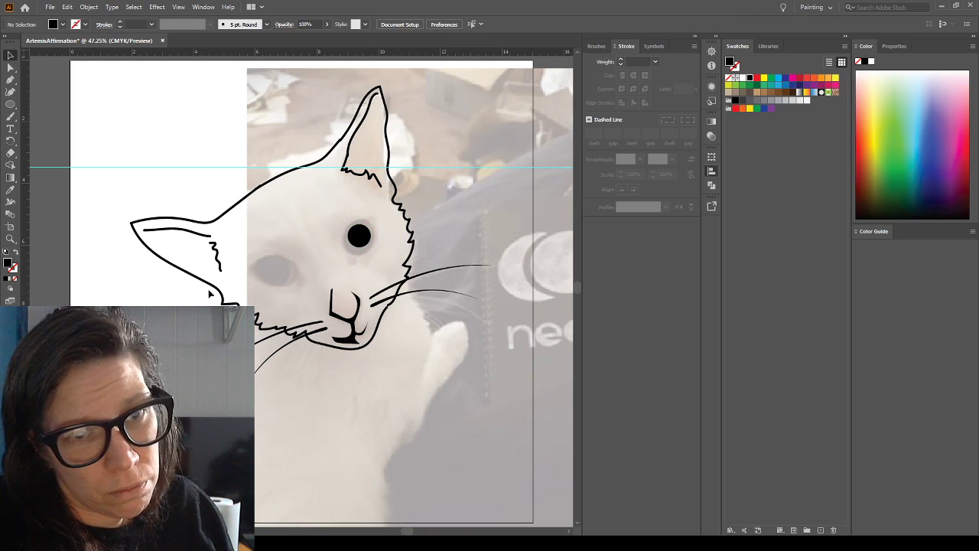
left_click(360, 238)
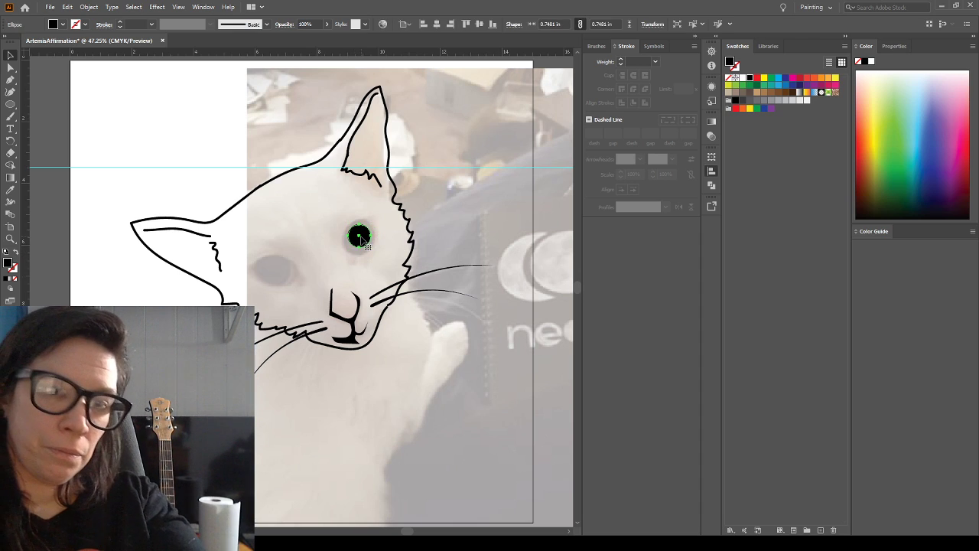
left_click_drag(363, 240, 277, 275)
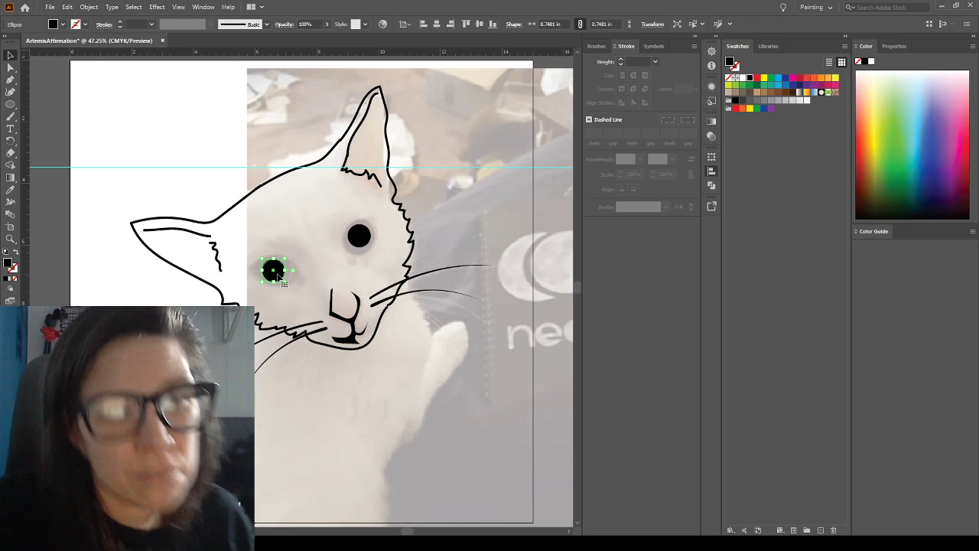
Brush short black brow-hair strokes above both eyes and check them with the template photo hidden
left_click(104, 270)
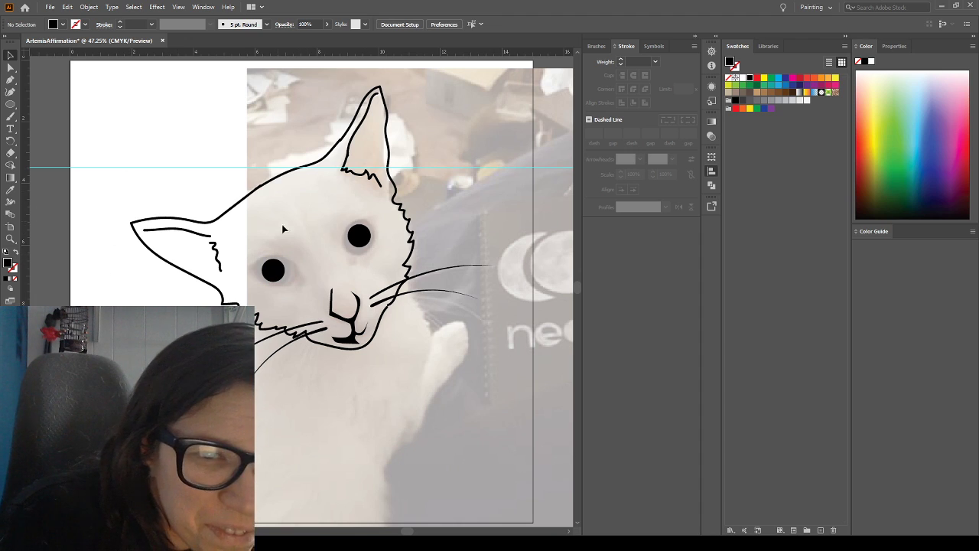
left_click(10, 117)
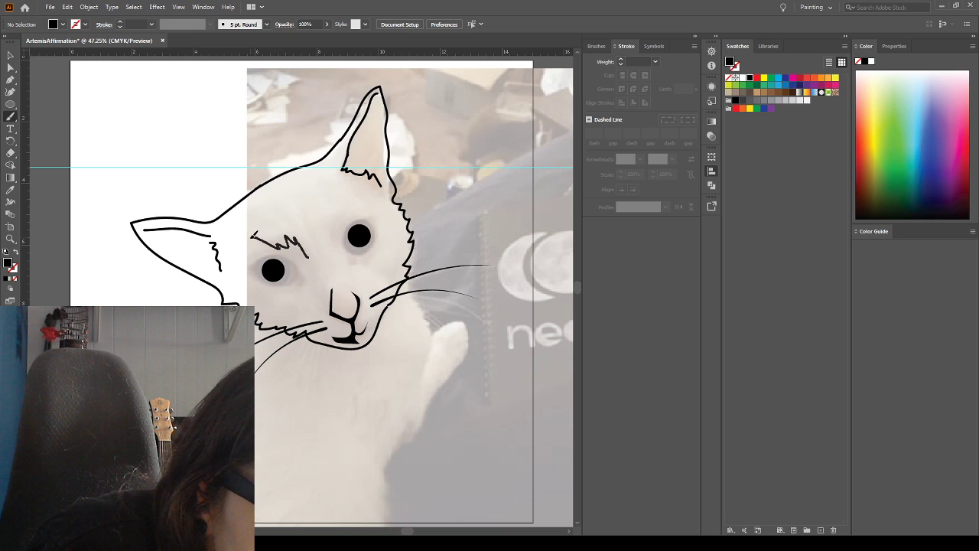
key("shift+x")
key("shift+x")
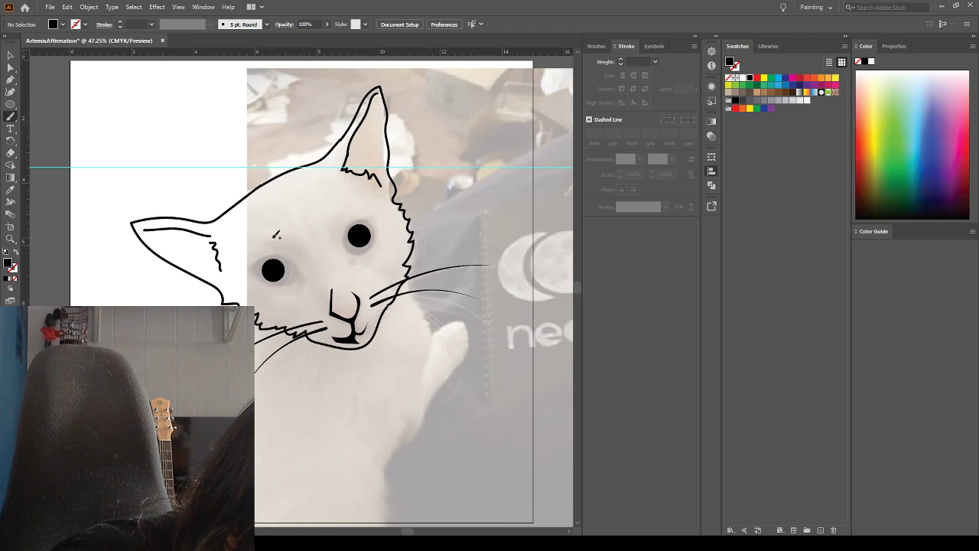
key("shift+x")
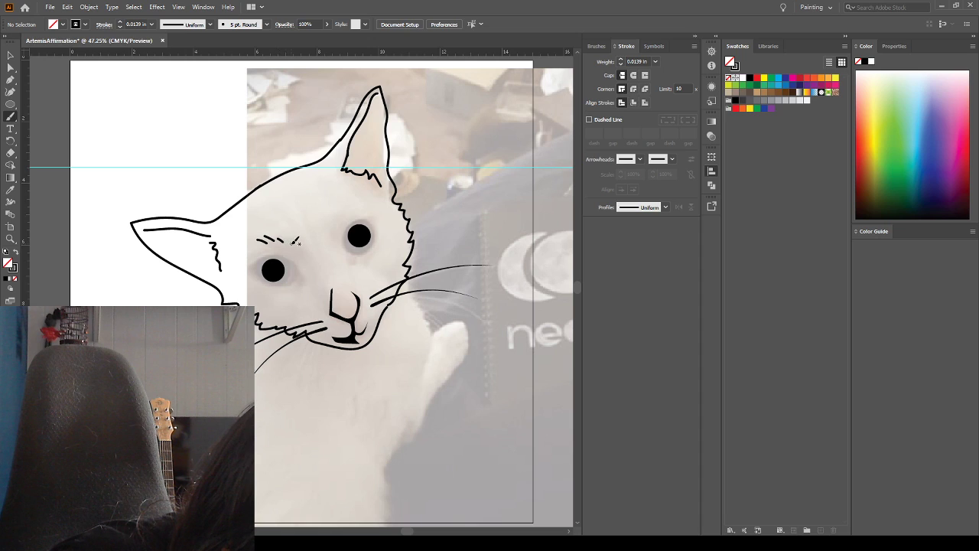
mouse_move(330, 221)
left_mouse_down()
mouse_move(334, 233)
mouse_move(349, 219)
left_mouse_up()
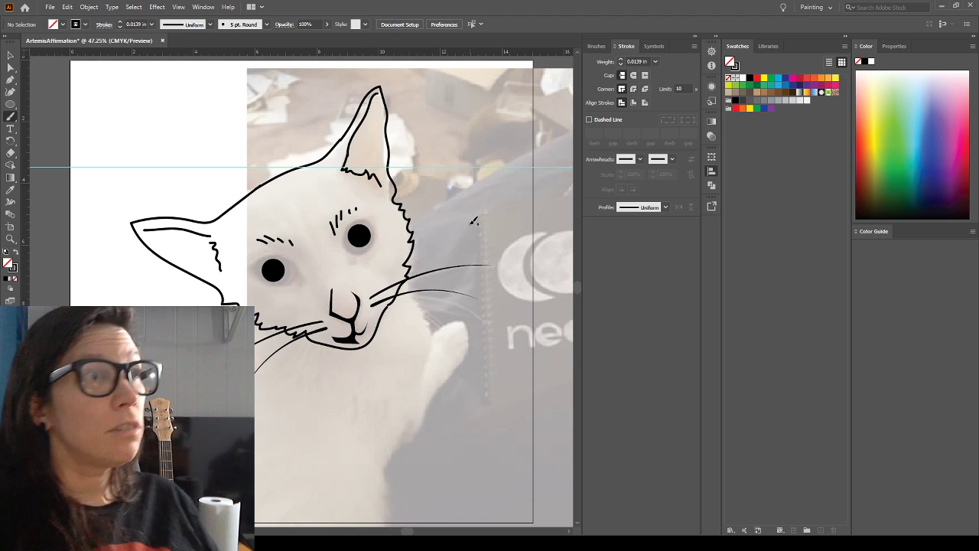
key("ctrl+shift+w")
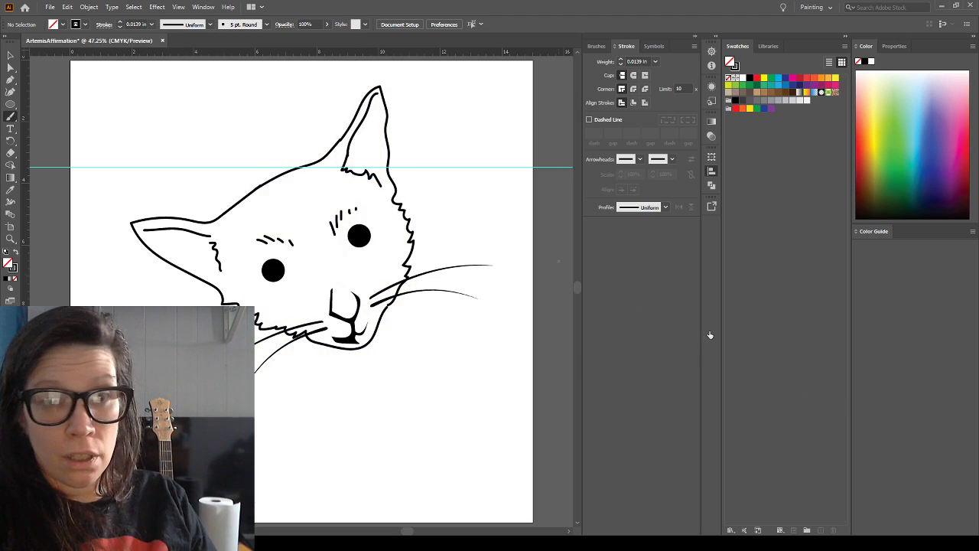
key("ctrl+shift+w")
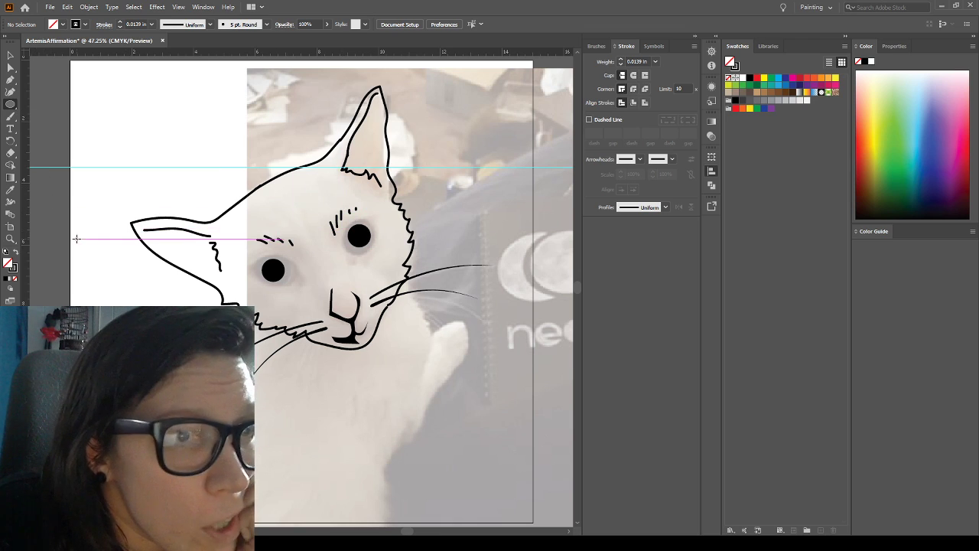
Draw a tapered lid curve about 1.3 in wide around the right-hand eye with the Pen tool, filled black without a stroke, and check it without the template
left_click(8, 81)
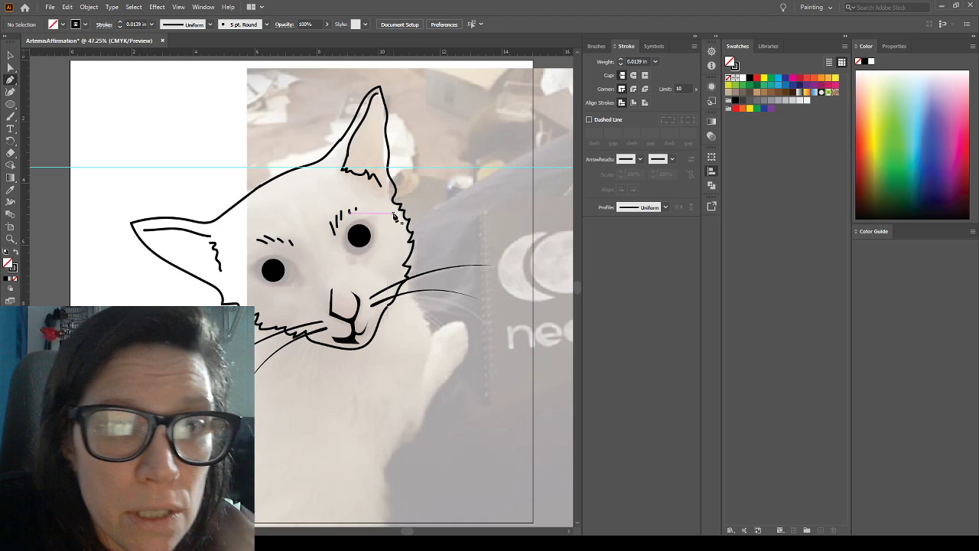
left_click(350, 263)
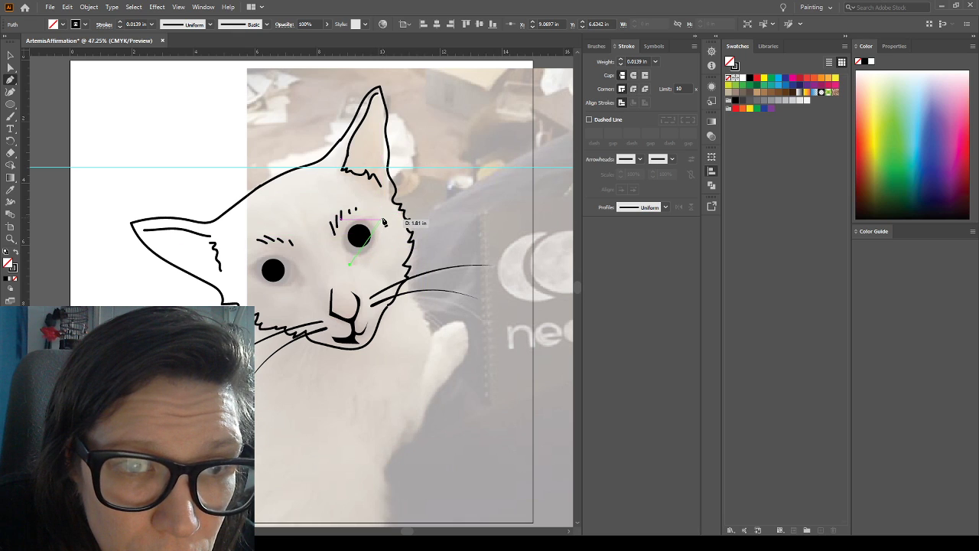
mouse_move(380, 220)
left_mouse_down()
mouse_move(450, 221)
mouse_move(412, 231)
mouse_move(365, 222)
left_mouse_up()
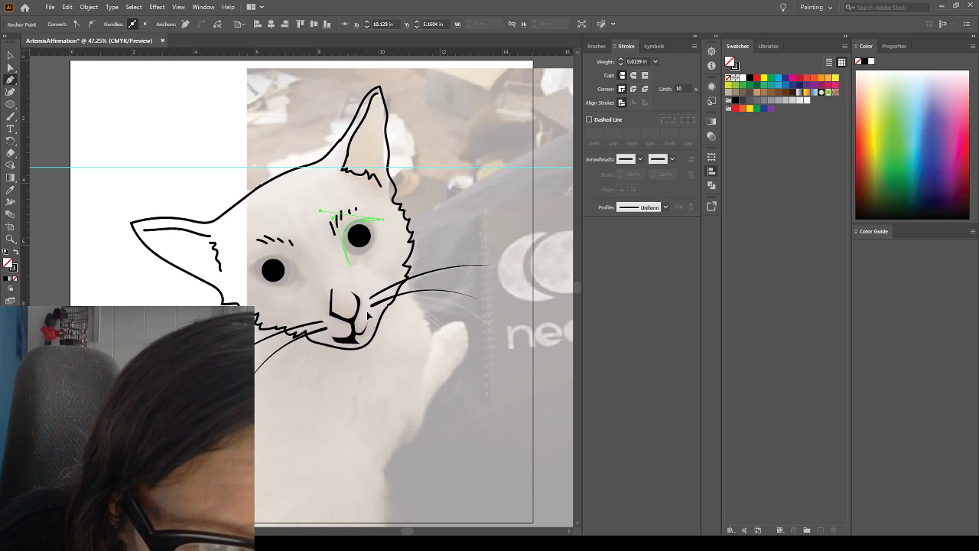
key("ctrl+z")
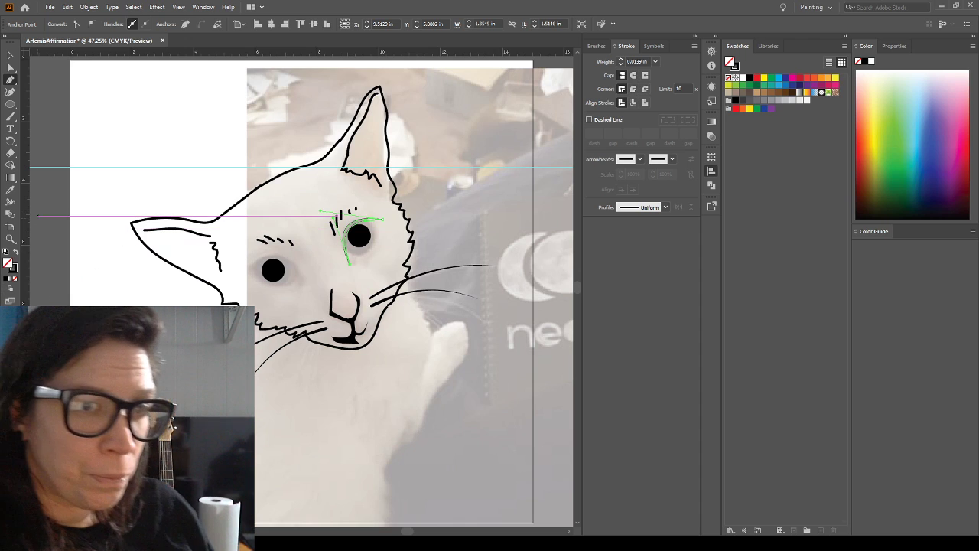
left_click(17, 252)
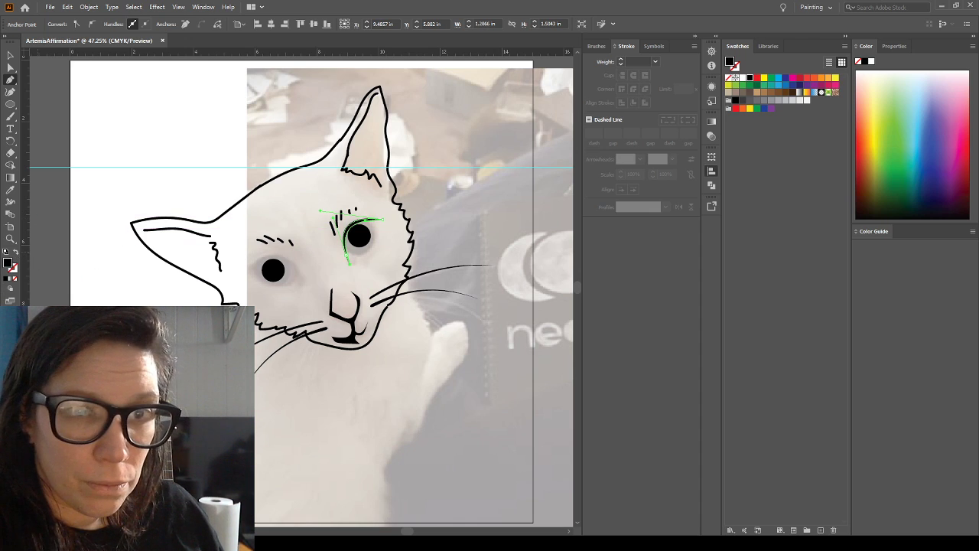
left_click(11, 57)
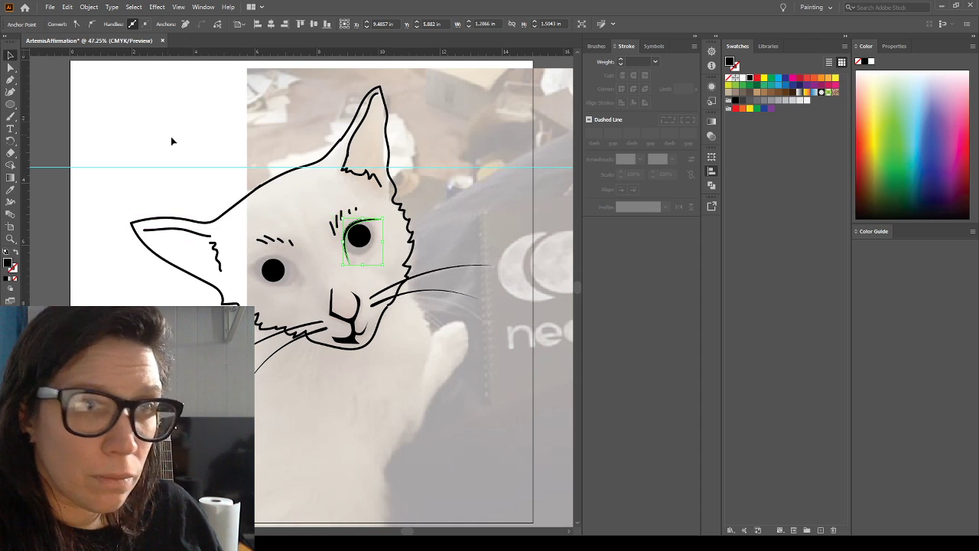
left_click(171, 138)
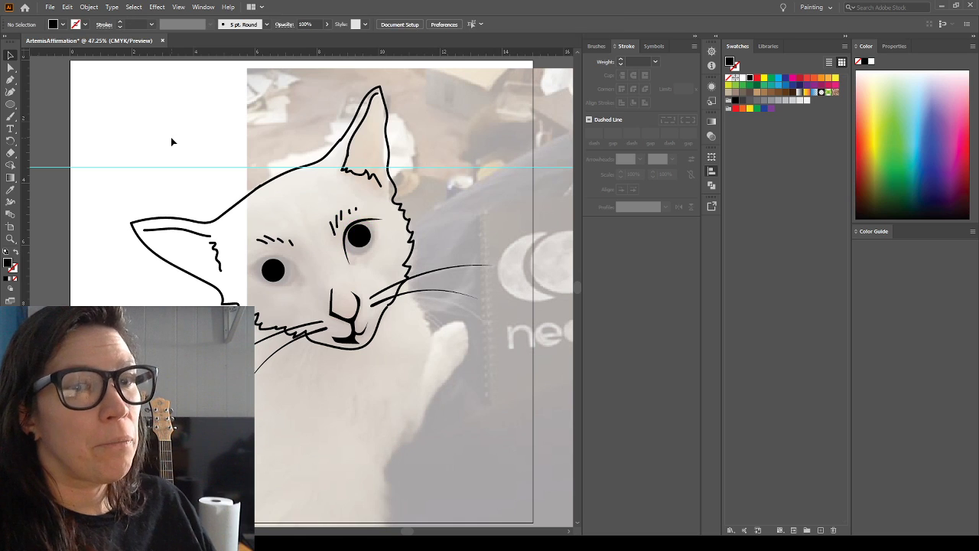
key("ctrl+shift+w")
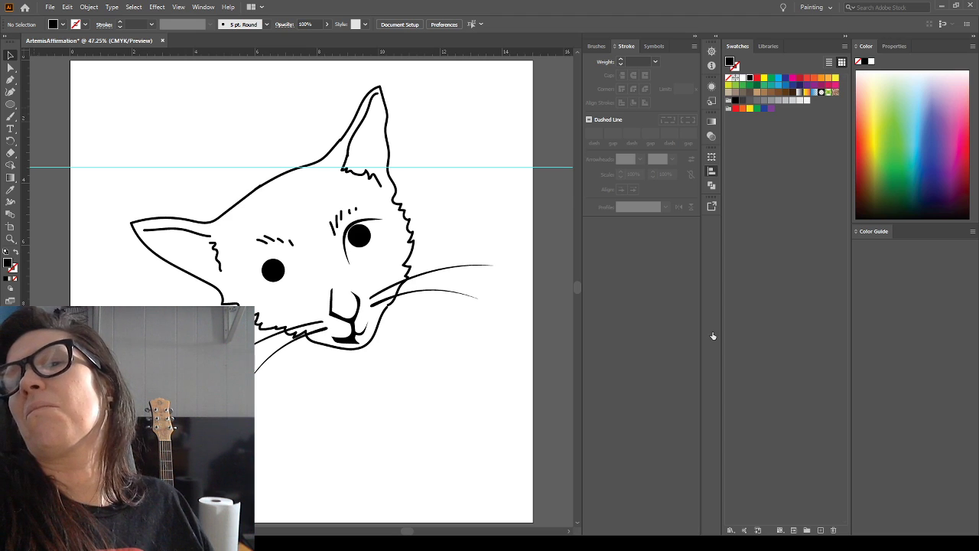
key("ctrl+shift+w")
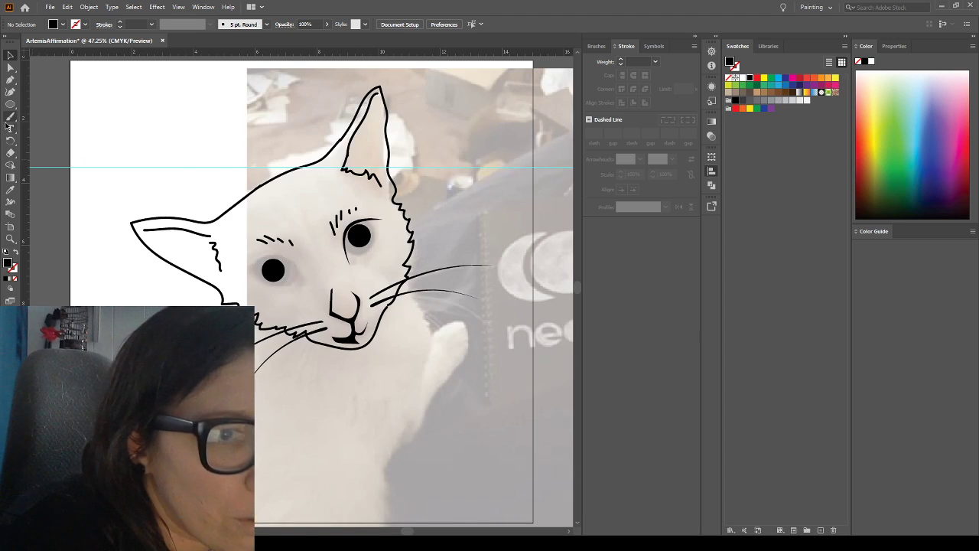
Draw a black-filled crescent without a stroke along the nose-side edge of the left-hand eye using the Pen tool
left_click(10, 80)
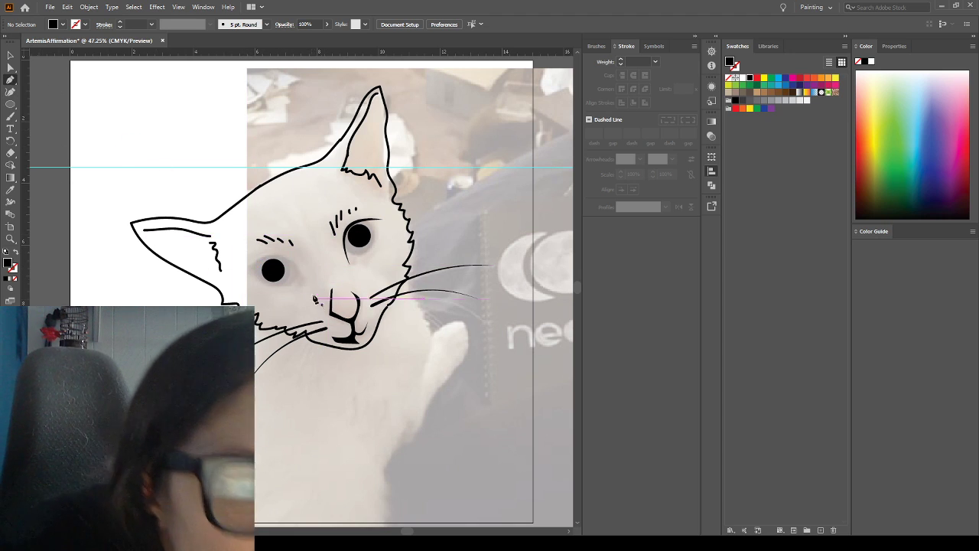
left_click(283, 256)
left_click_drag(274, 286, 267, 286)
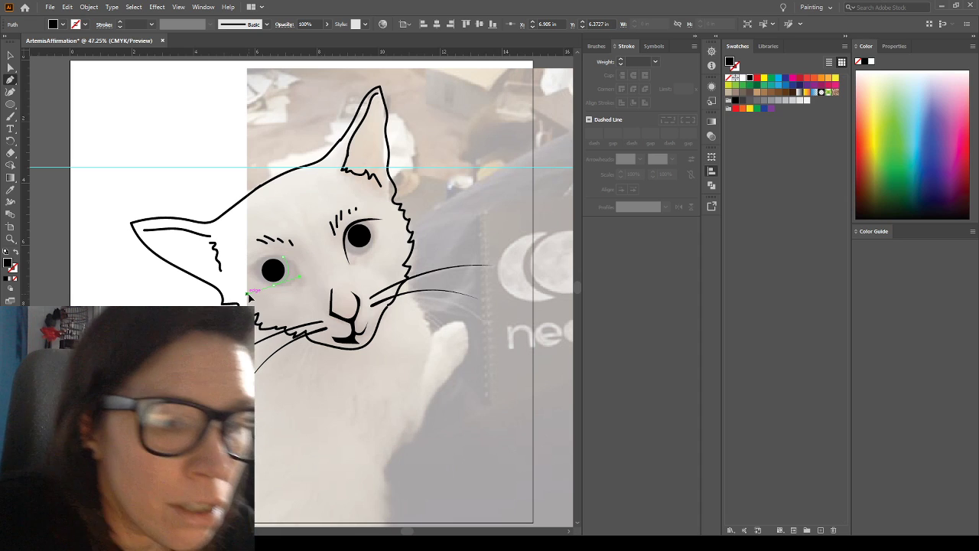
left_click_drag(278, 286, 288, 261)
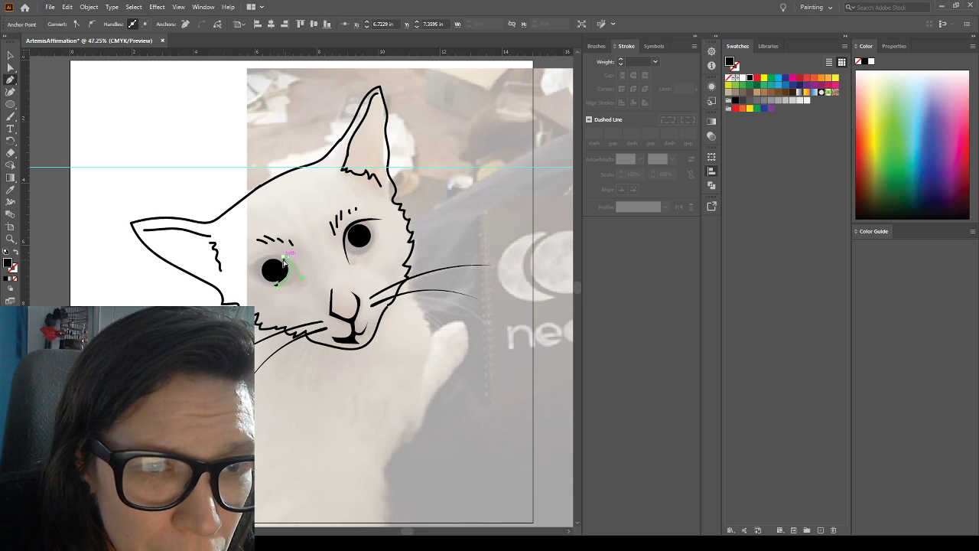
left_click(283, 262)
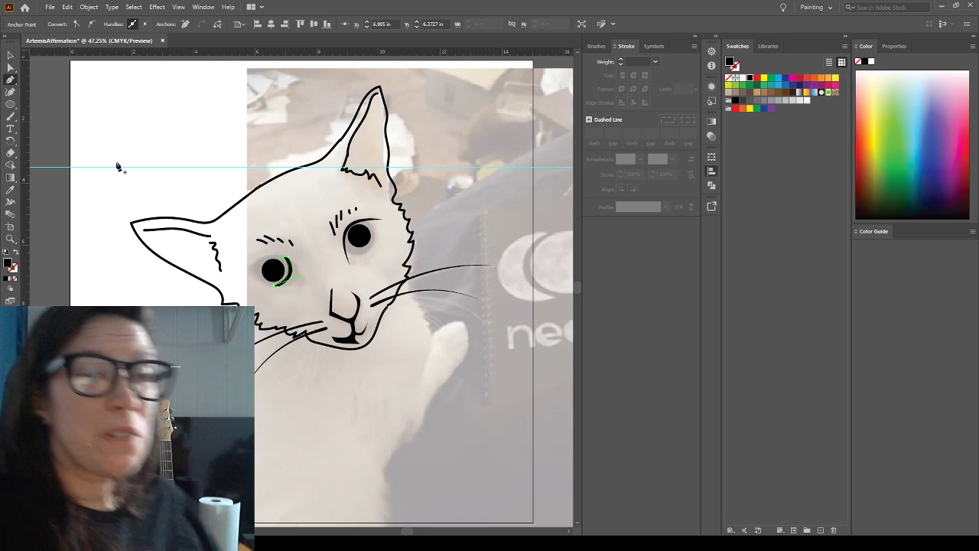
left_click(11, 55)
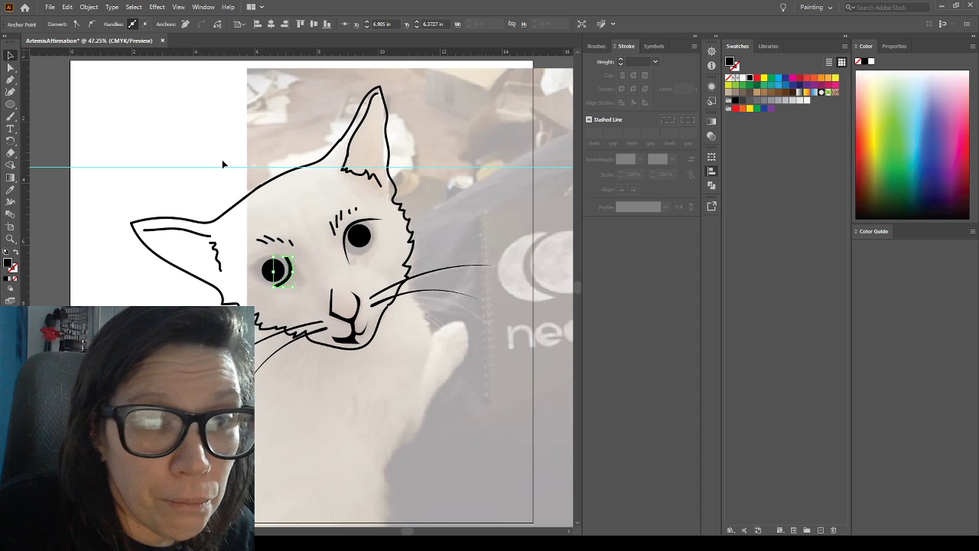
left_click(223, 164)
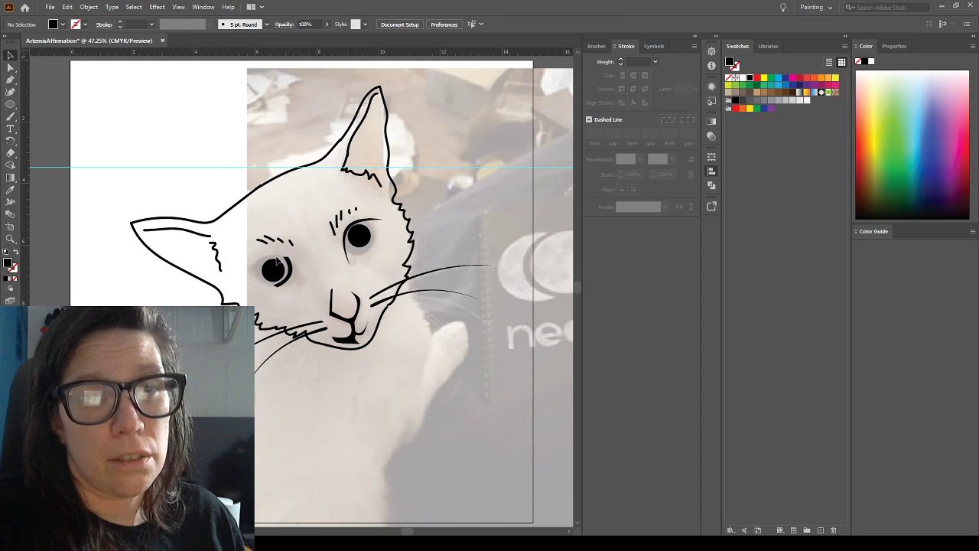
Resize the crescent beside the left-hand eye to about 0.47 in wide and 0.84 in high
left_click(290, 272)
mouse_move(292, 273)
left_mouse_down()
mouse_move(274, 268)
mouse_move(283, 272)
left_mouse_up()
left_click(153, 222)
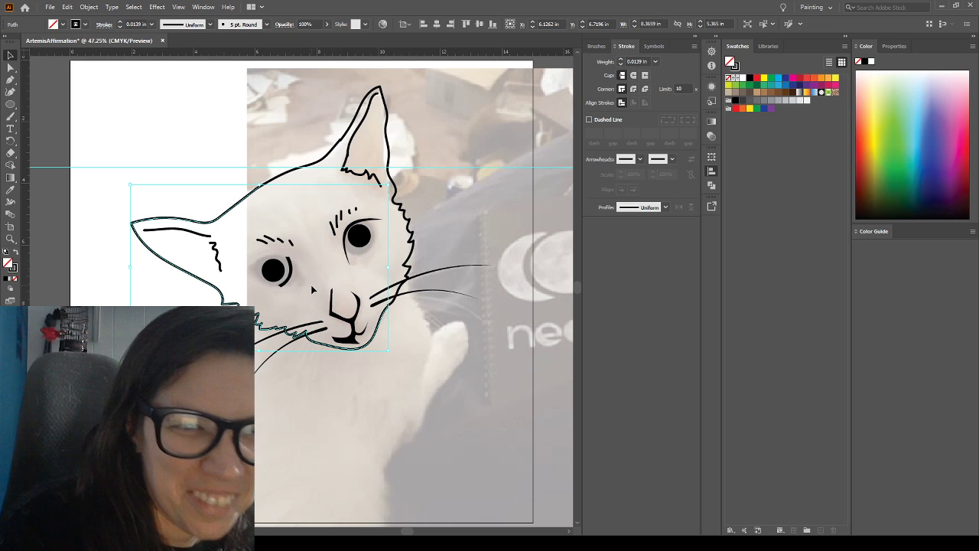
left_click(290, 264)
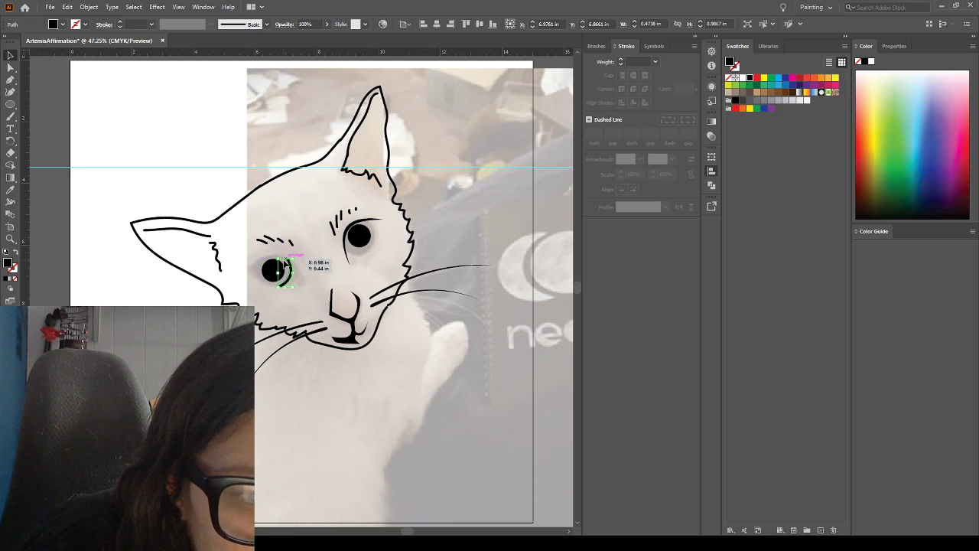
left_click(304, 248)
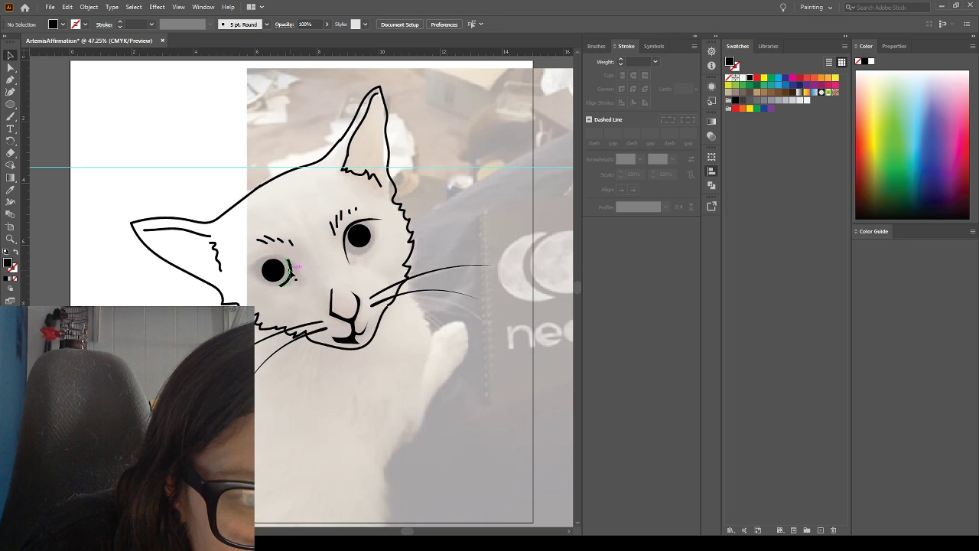
left_click(294, 272)
left_click_drag(288, 257, 287, 261)
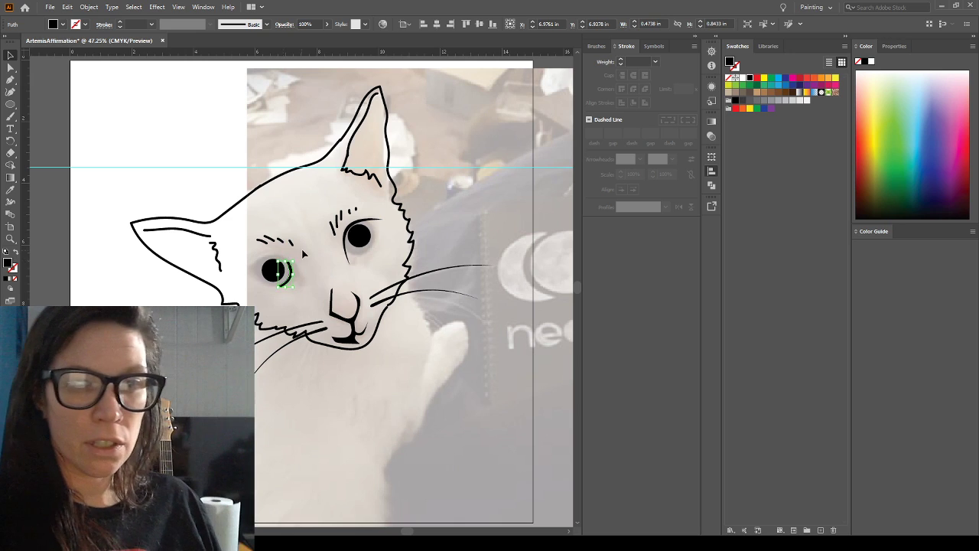
Rotate the crescent beside the left-hand eye slightly clockwise
left_click(311, 246)
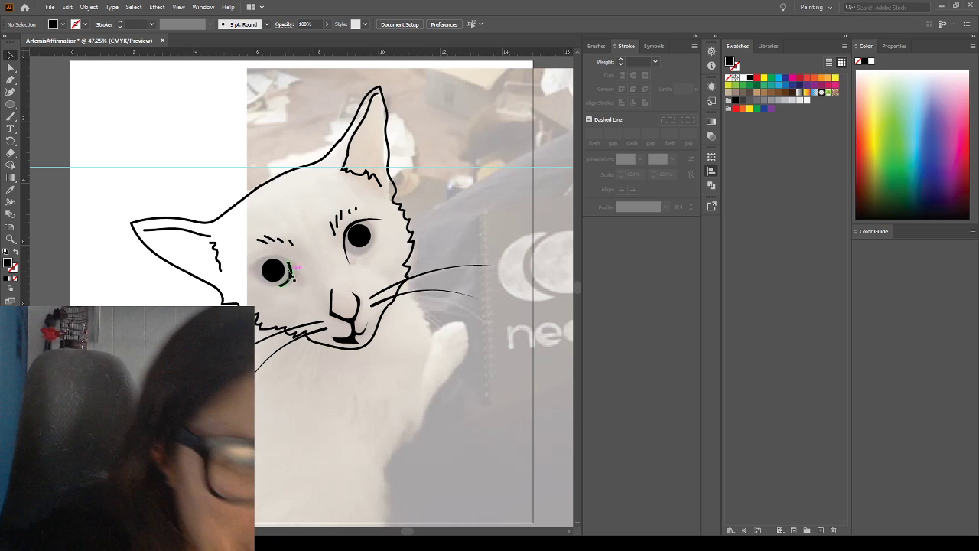
left_click(293, 277)
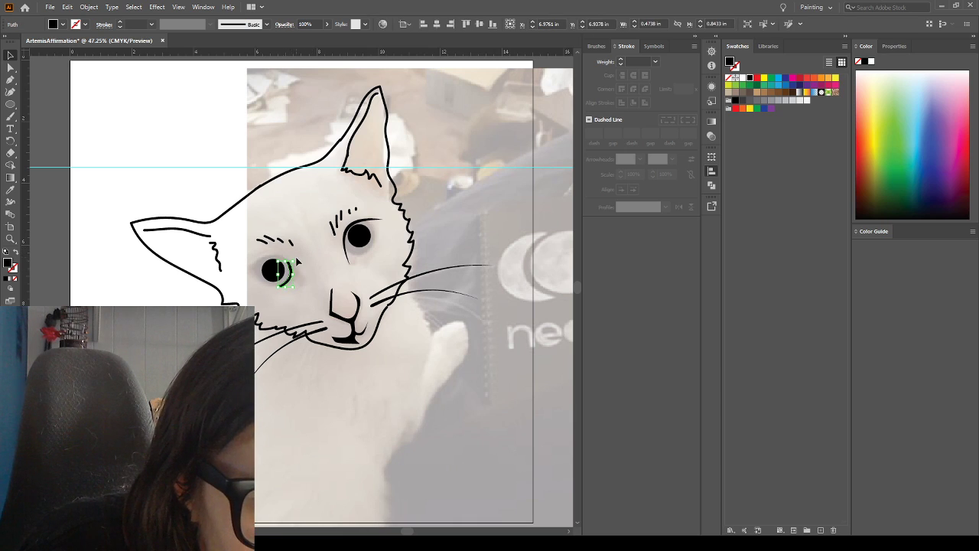
left_click(297, 263)
left_click(293, 267)
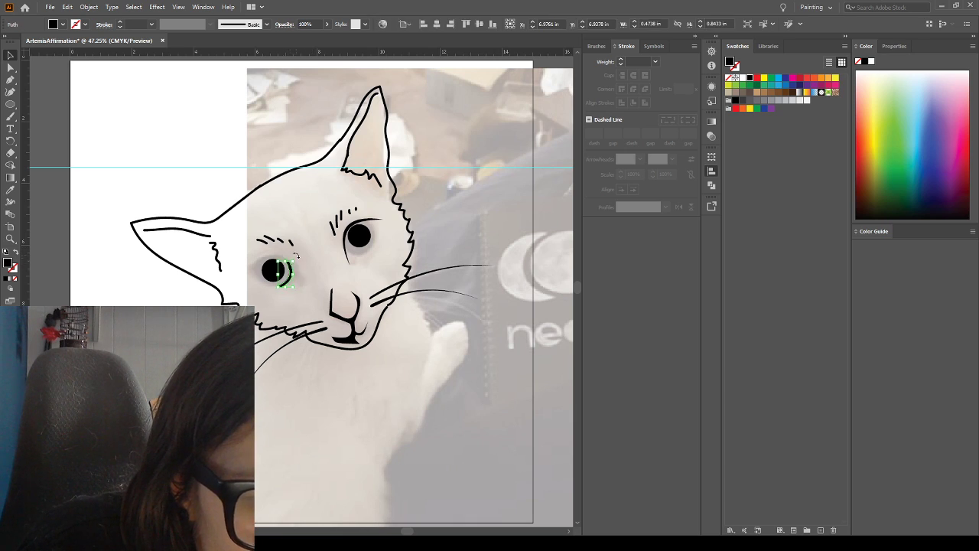
left_click_drag(297, 260, 298, 258)
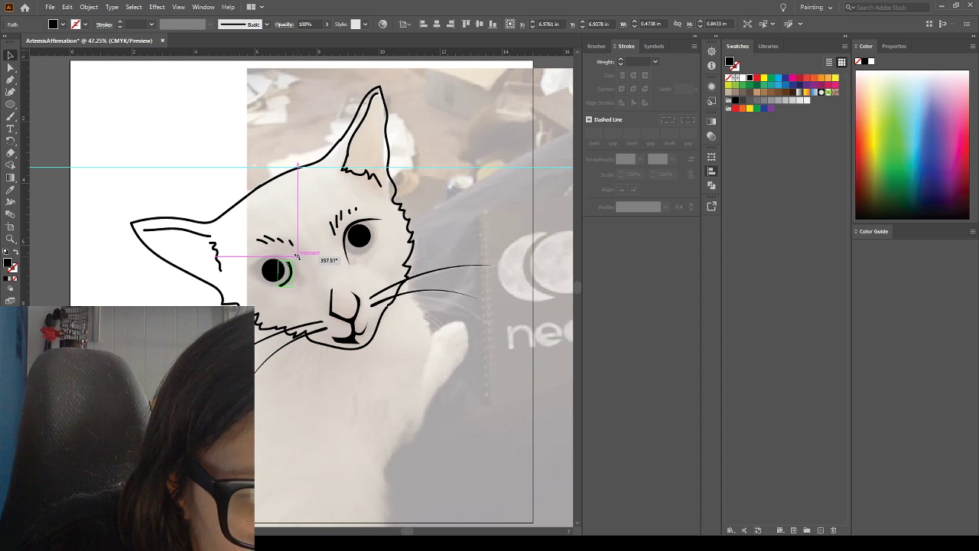
left_click(313, 262)
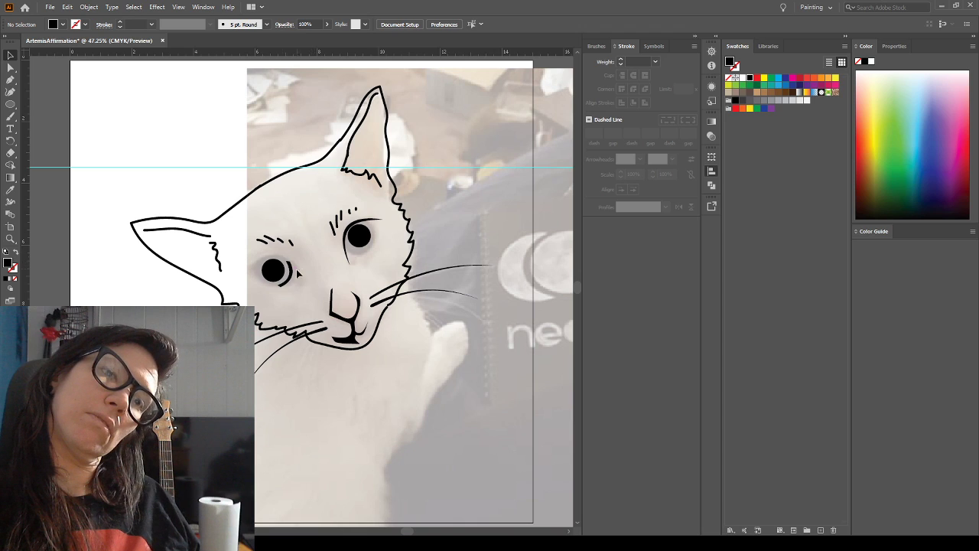
Place a copy of the crescent below the left-hand eye and rotate it about a quarter turn clockwise so it curves downward
left_click(287, 280)
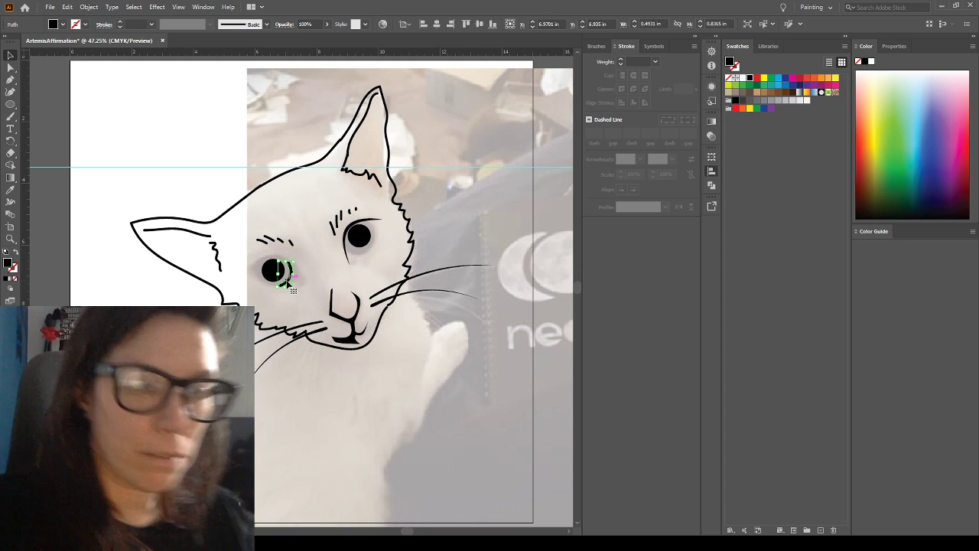
left_click_drag(287, 281, 299, 292)
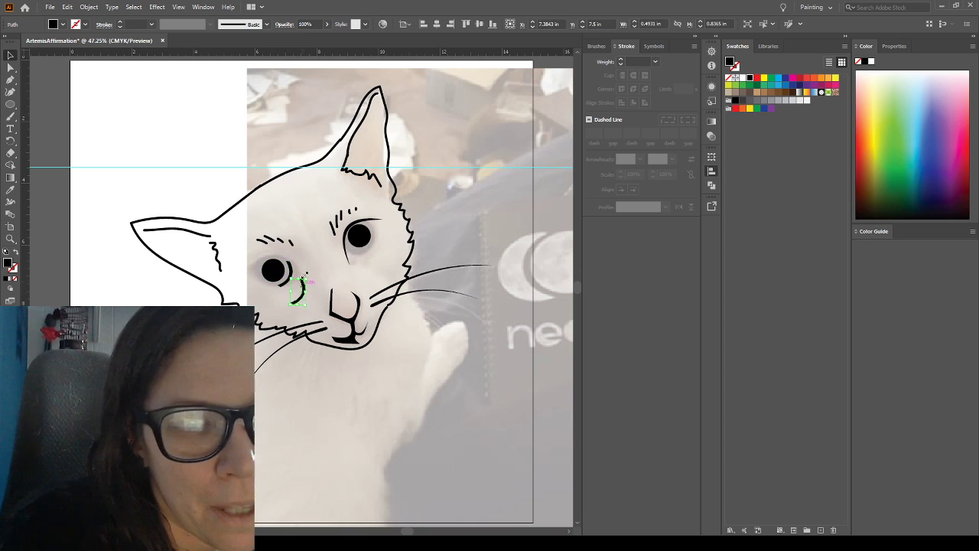
left_click_drag(299, 274, 331, 289)
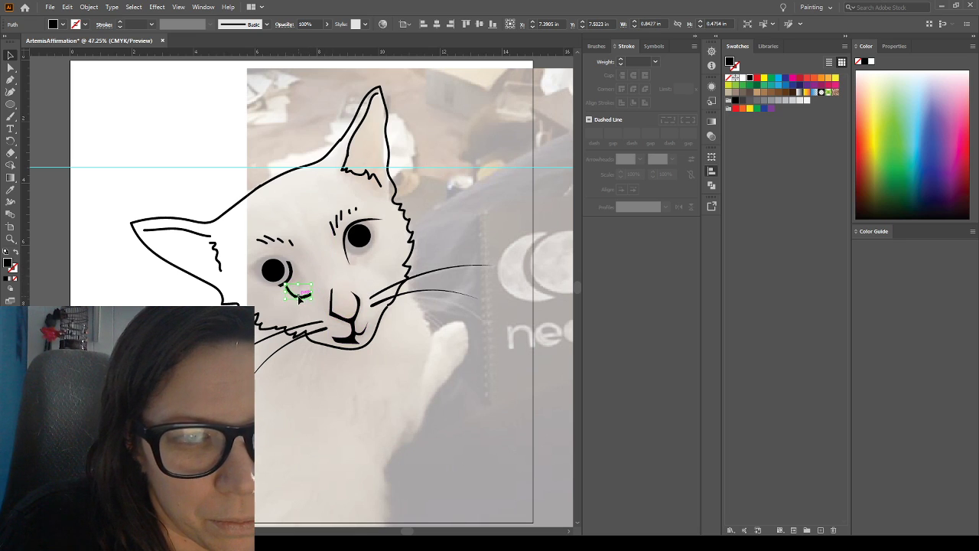
left_click(297, 298)
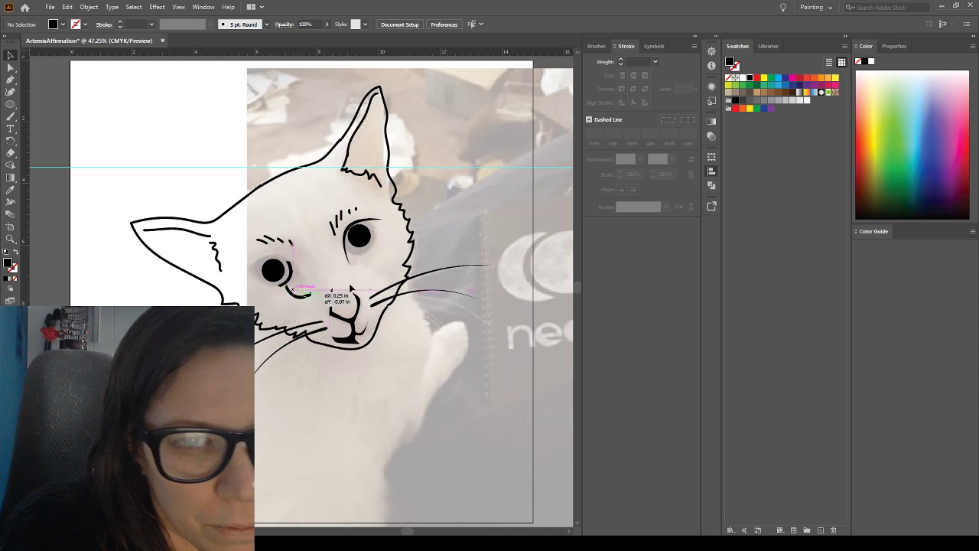
Move the downward-curving crescent from below the left-hand eye to just beneath the right-hand eye's pupil
left_click_drag(354, 253, 355, 254)
left_click(297, 281)
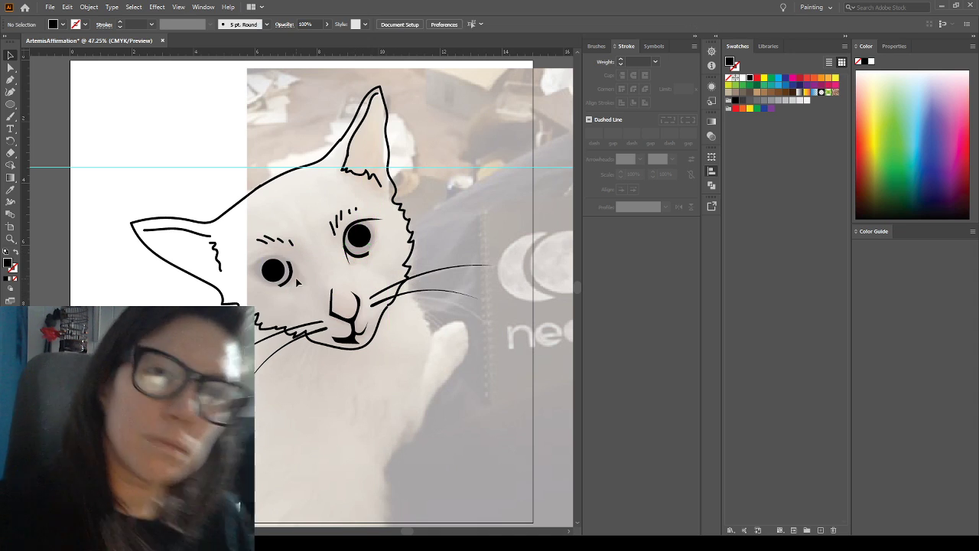
left_click(366, 261)
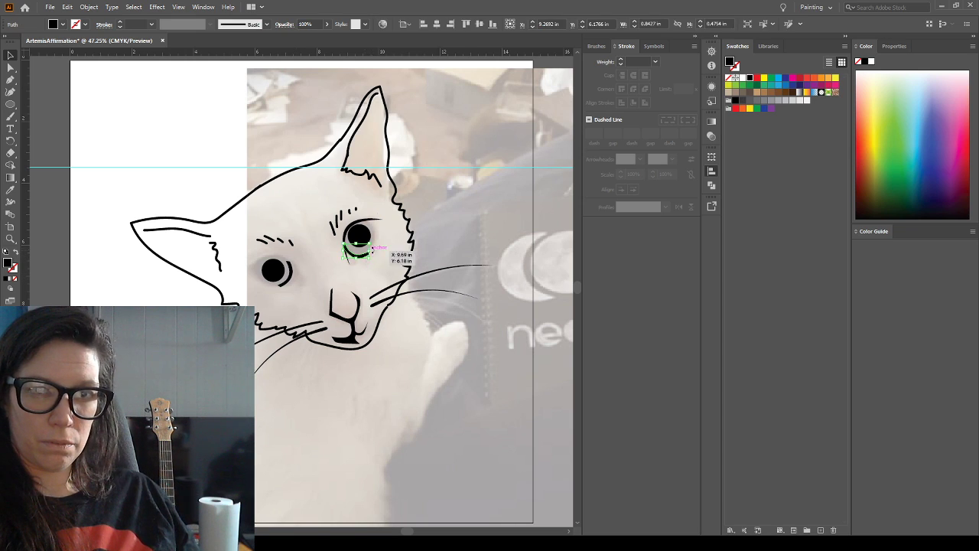
Clear the selection and hide the template photo to inspect the line art alone, then show the photo again
left_click(278, 275)
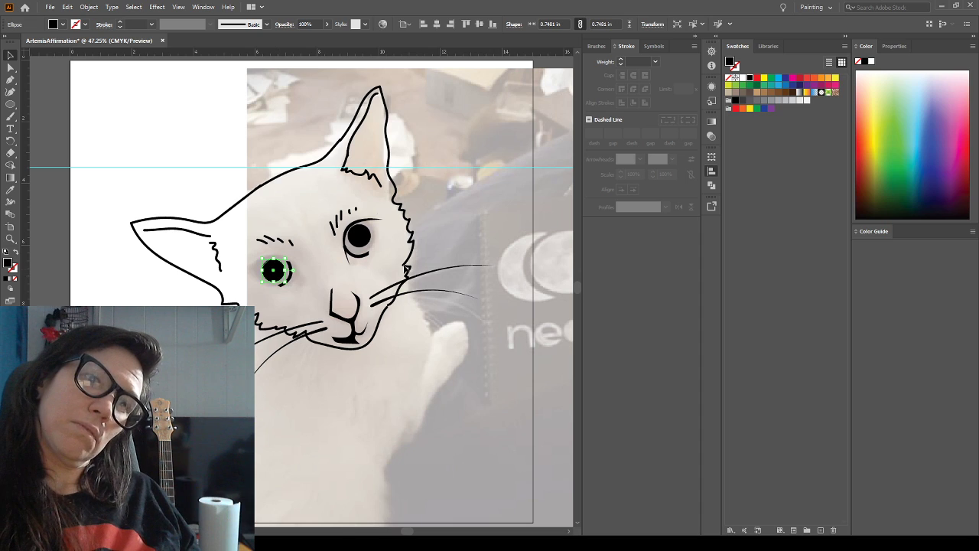
left_click(296, 308)
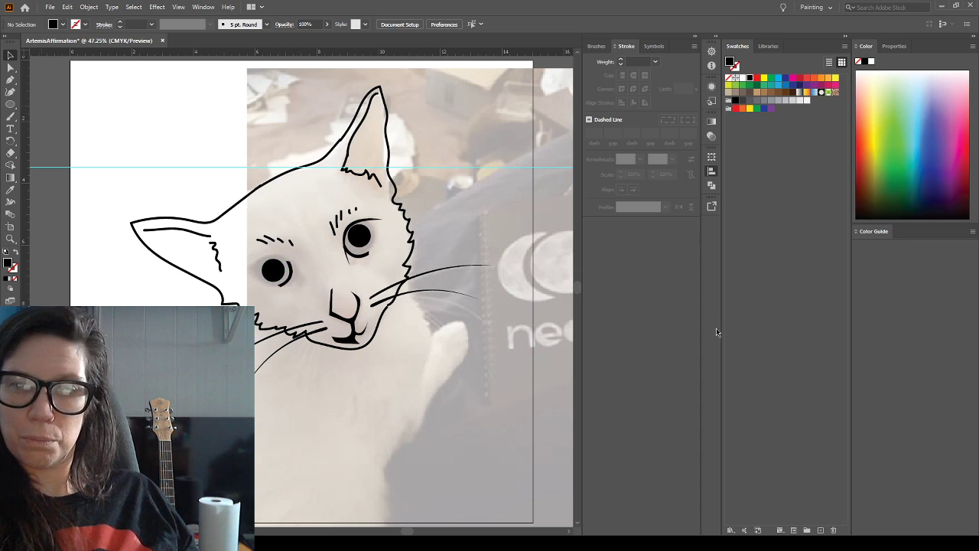
key("ctrl+shift+w")
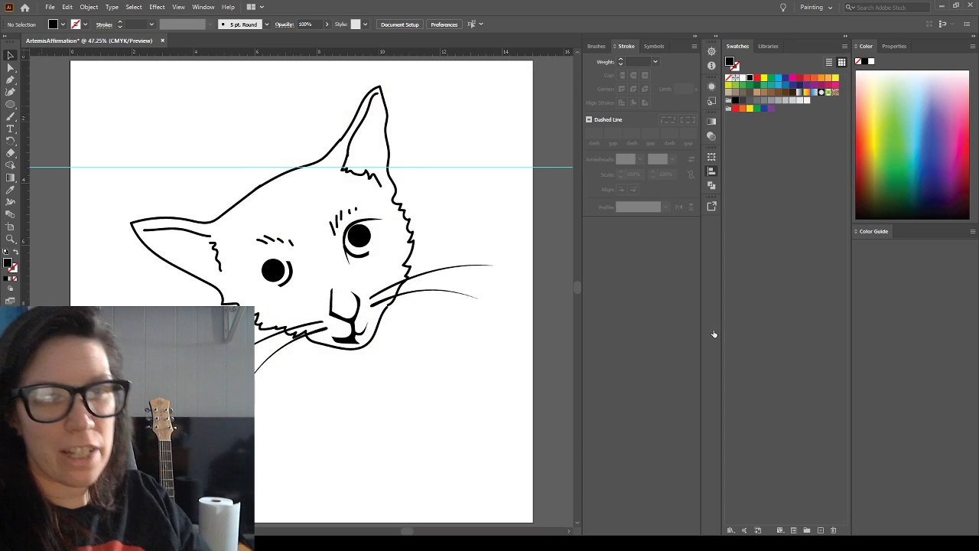
key("ctrl+shift+w")
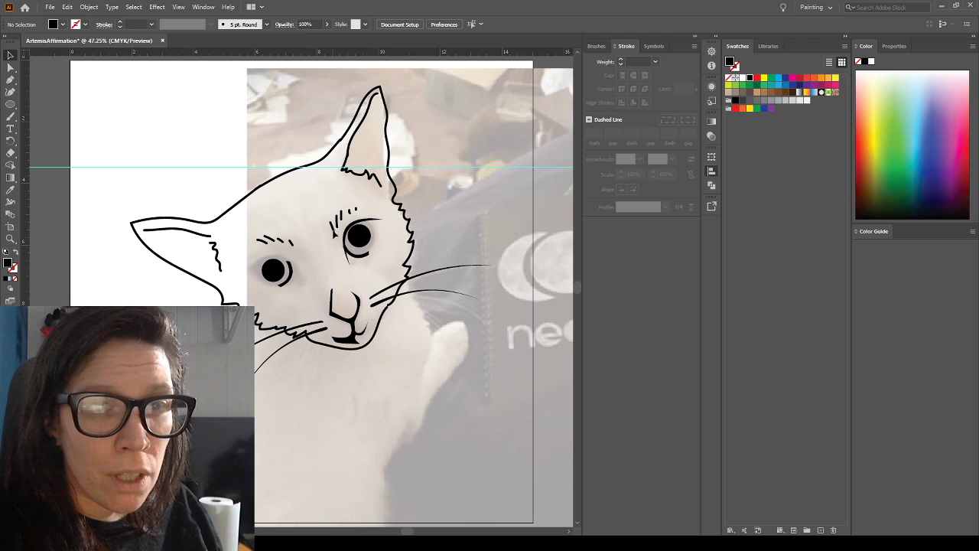
Delete the longer brow hairs on the nose side above the right-hand eye
key("shift+x")
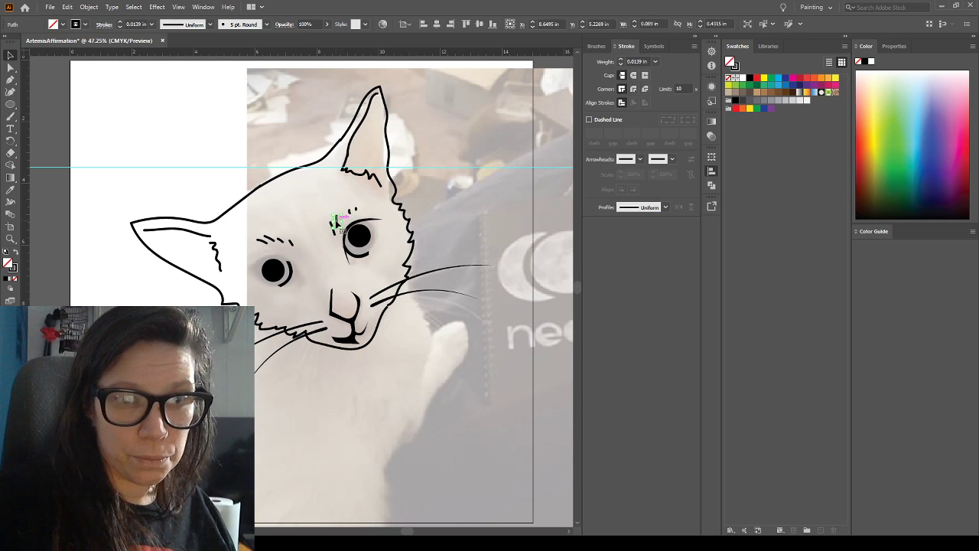
left_click(331, 227)
key("Delete")
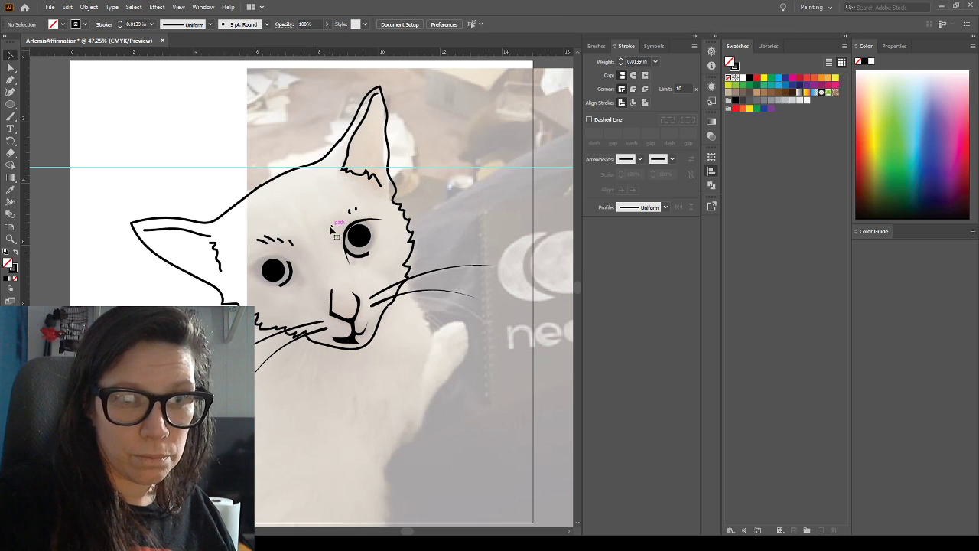
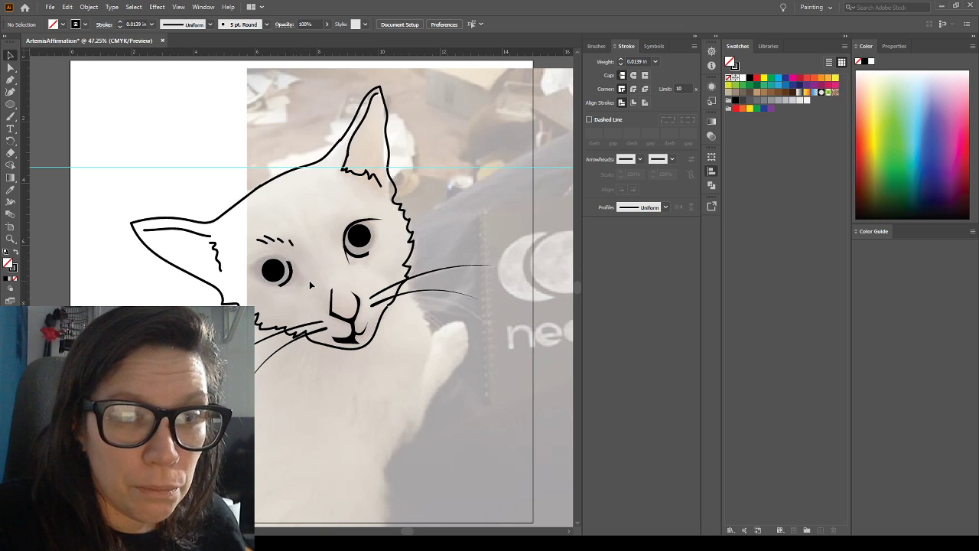
Delete the downward-curving crescent beneath the right-hand eye's pupil
left_click(358, 257)
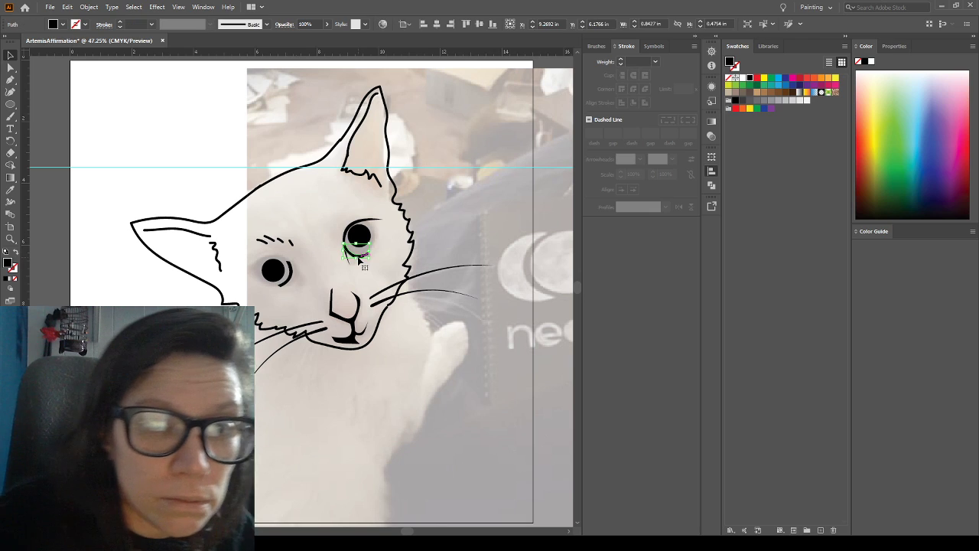
key("Delete")
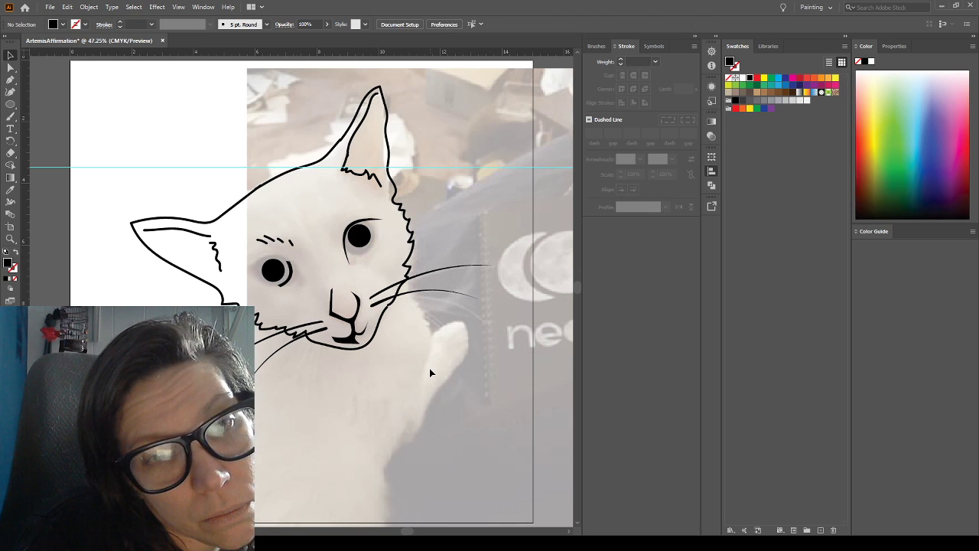
left_click(10, 80)
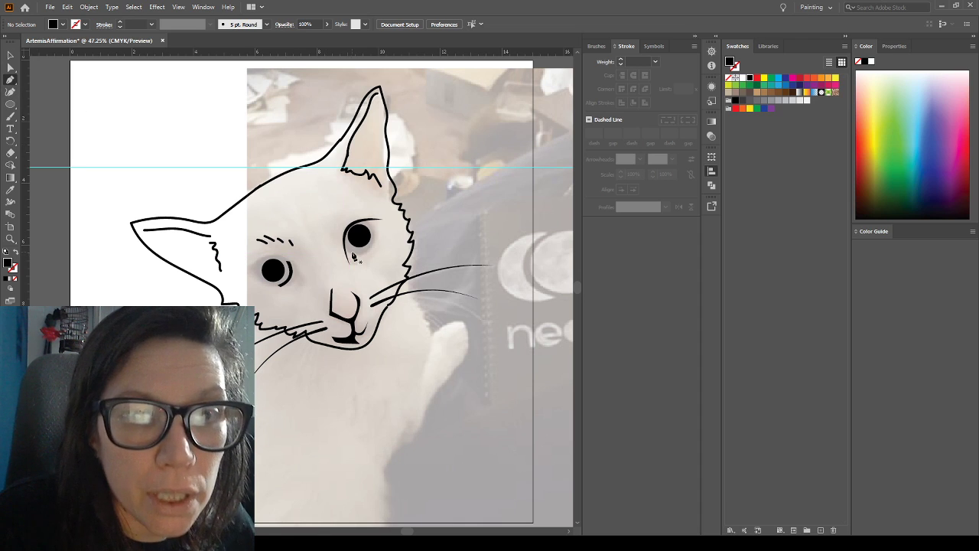
left_click(10, 92)
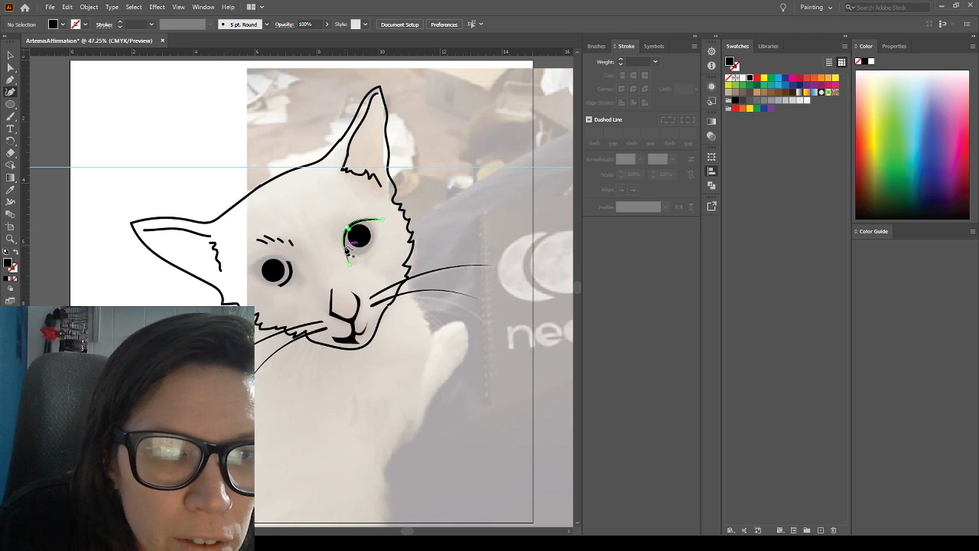
left_click(348, 246)
left_click(358, 254)
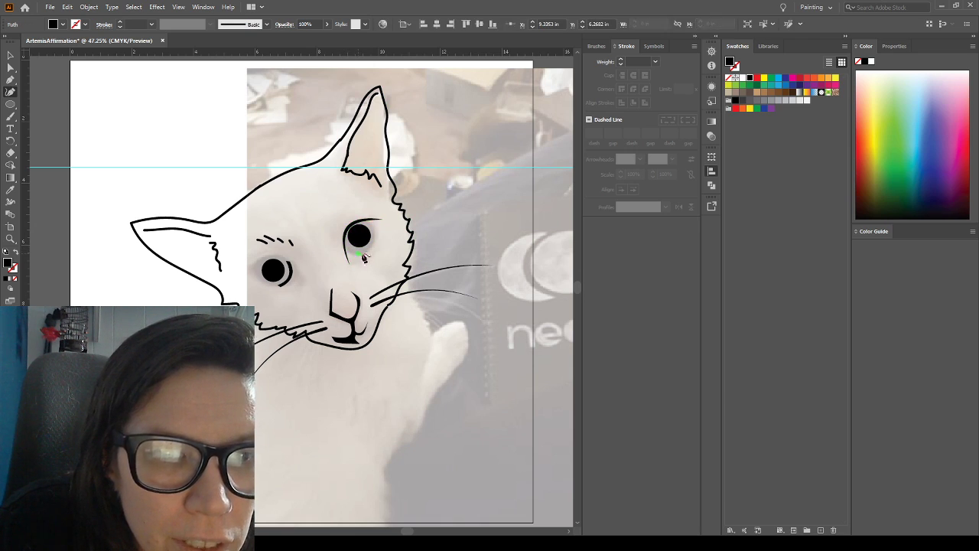
key("ctrl+z")
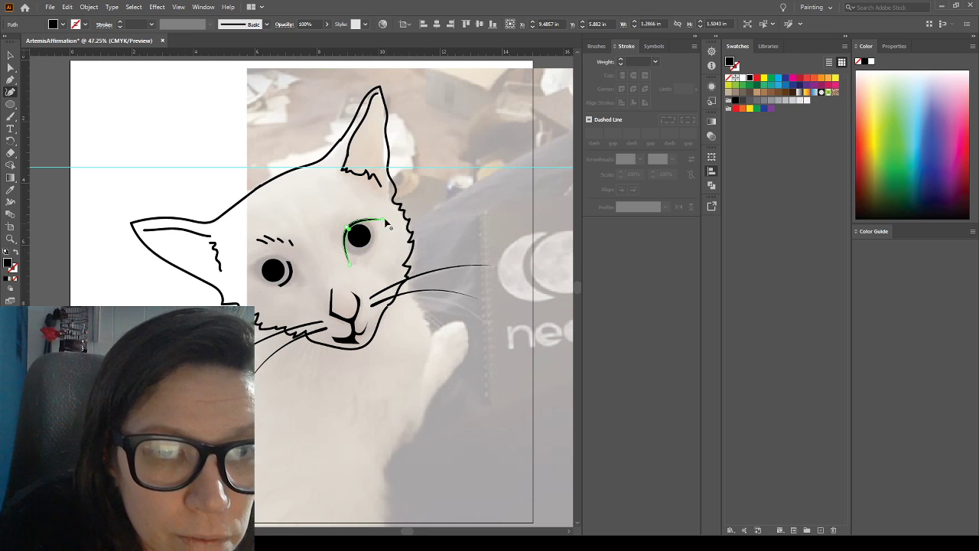
Draw a lower-lid arc about 0.85 in wide and 0.71 in high around the underside of the right-hand eye's pupil with the Curvature tool
left_click(365, 221)
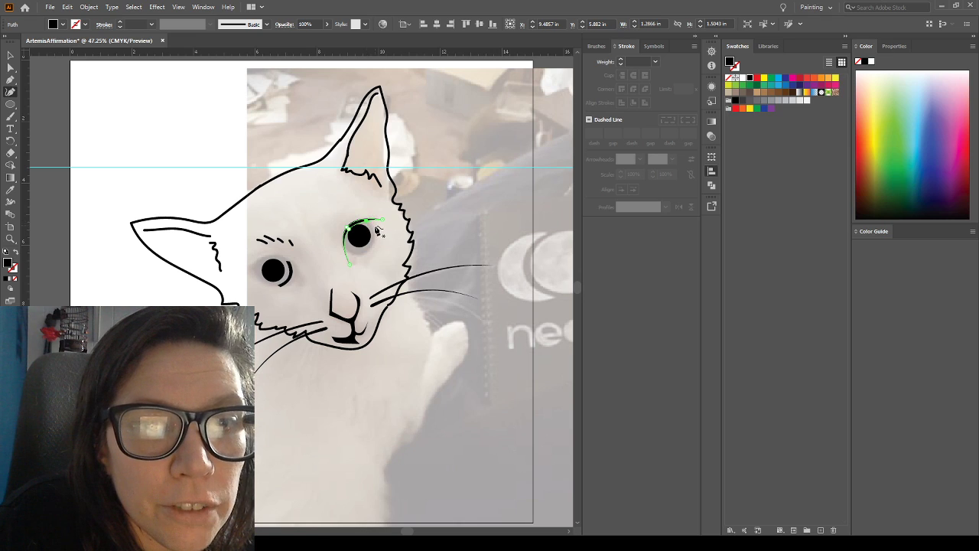
left_click(375, 230)
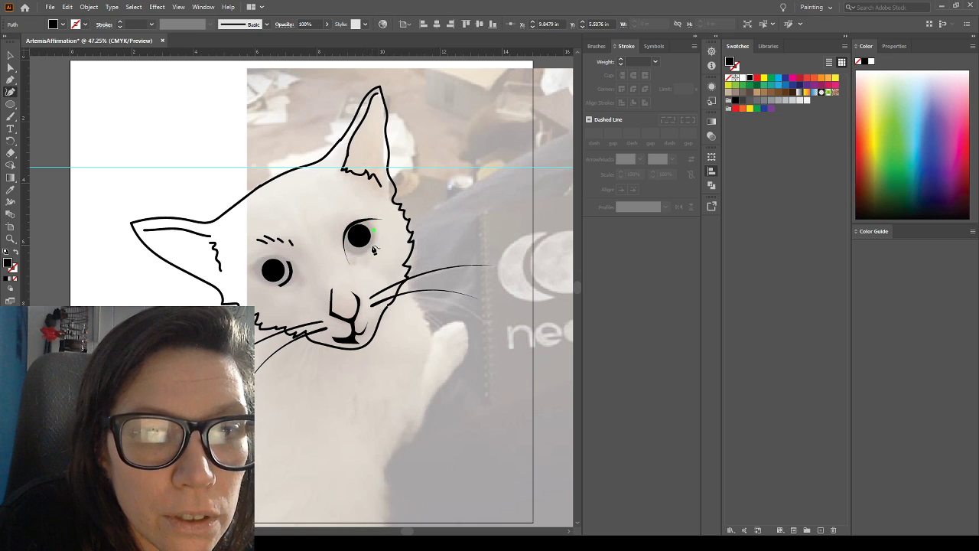
left_click(368, 257)
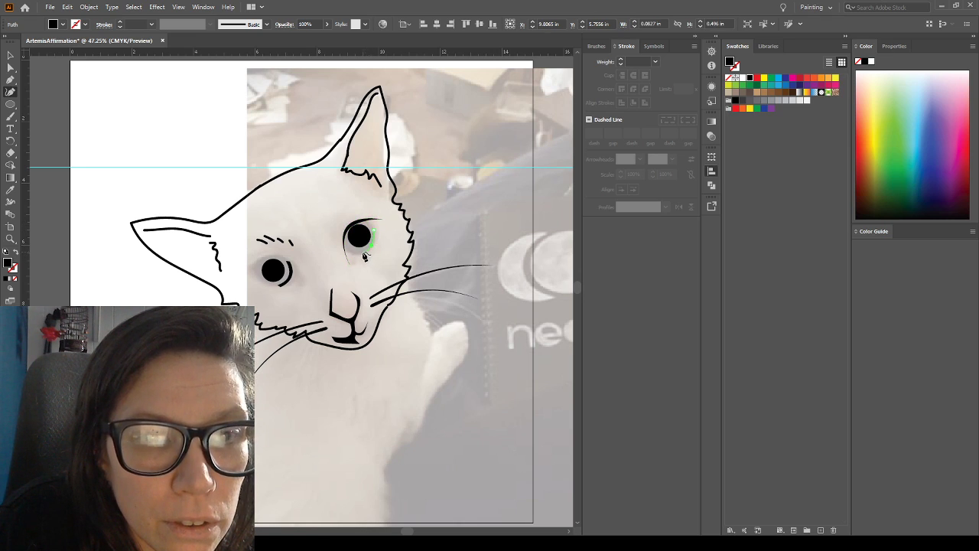
left_click(355, 256)
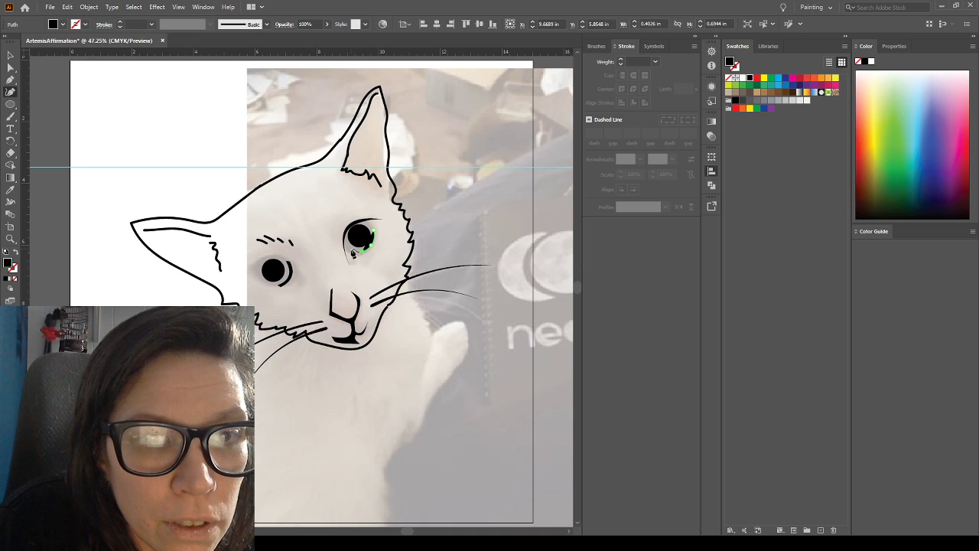
left_click(345, 246)
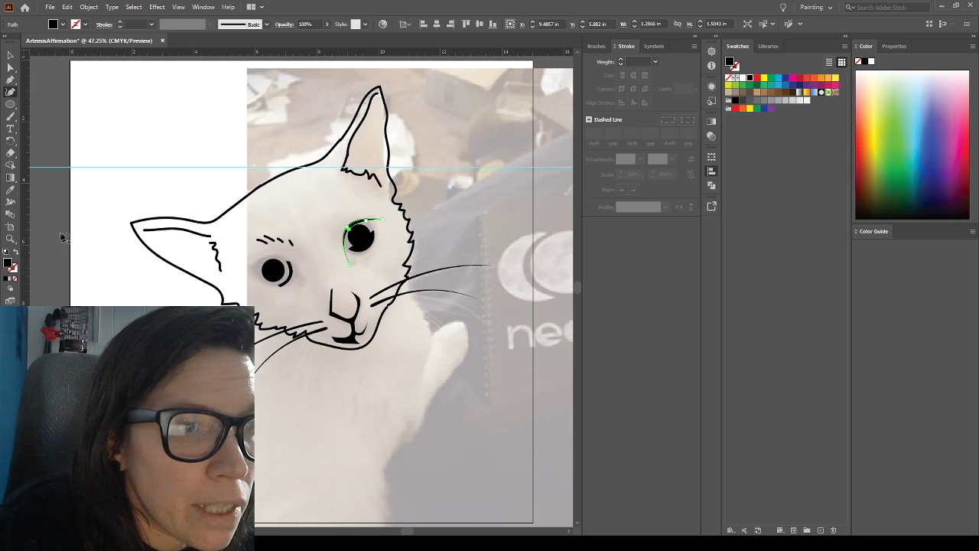
Swap fill and stroke on the new arc beneath the right-hand pupil, giving it a black stroke and no fill
left_click(15, 254)
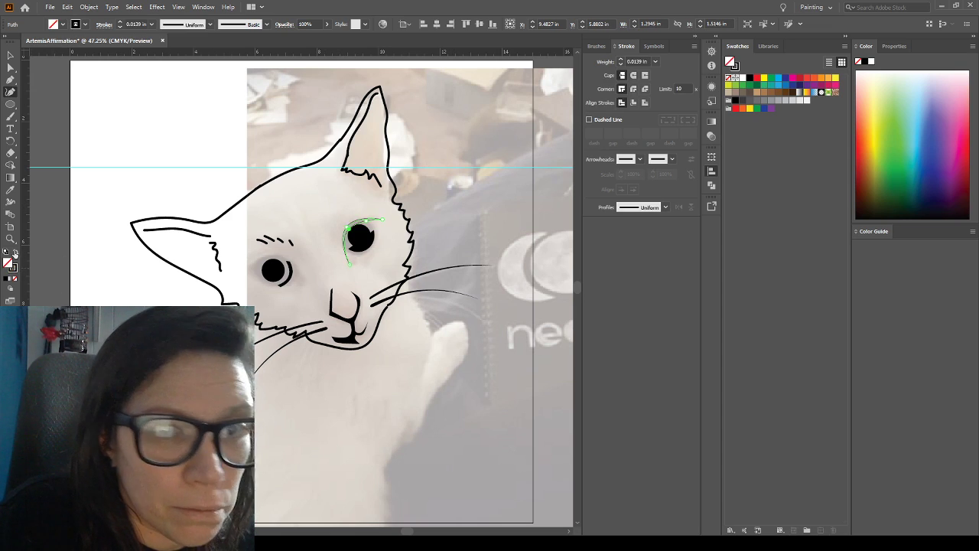
left_click(8, 54)
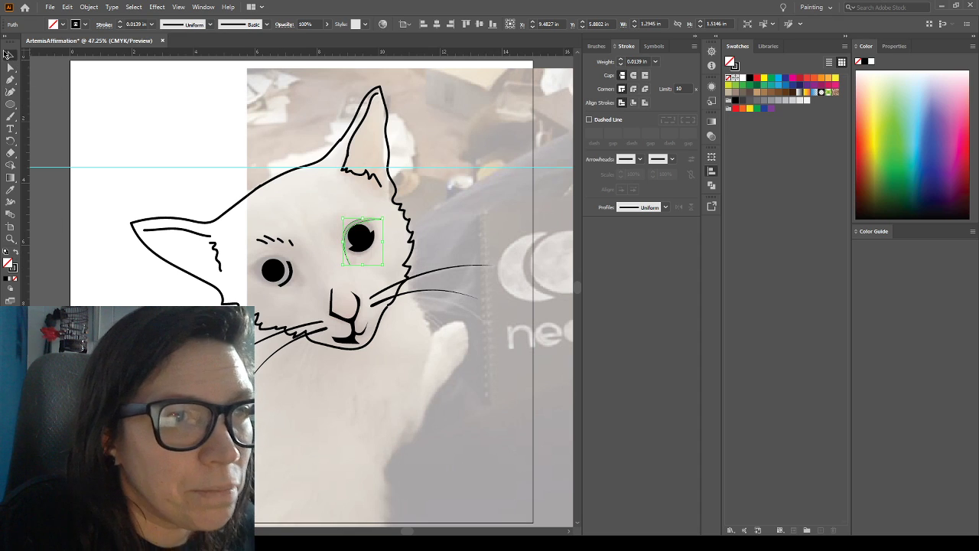
left_click(364, 249)
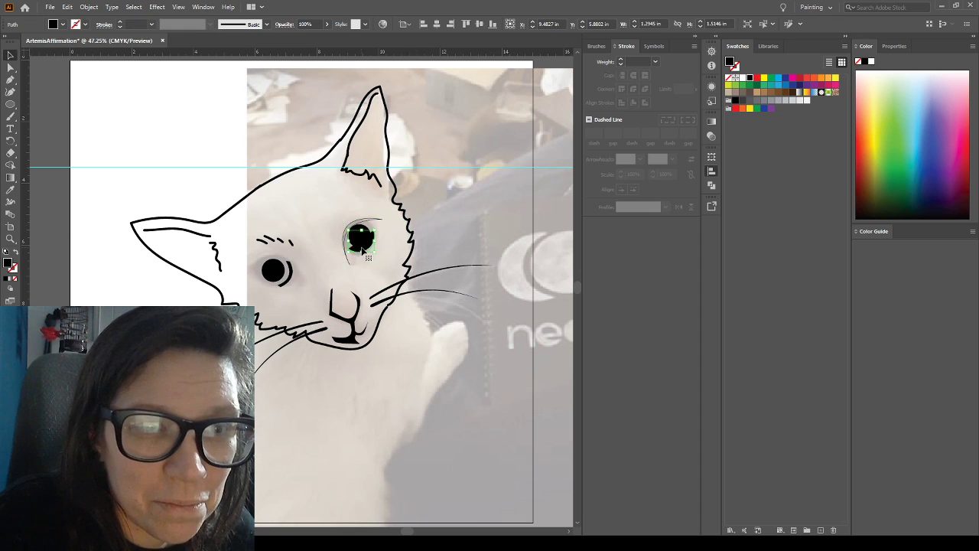
left_click(14, 251)
left_click(366, 365)
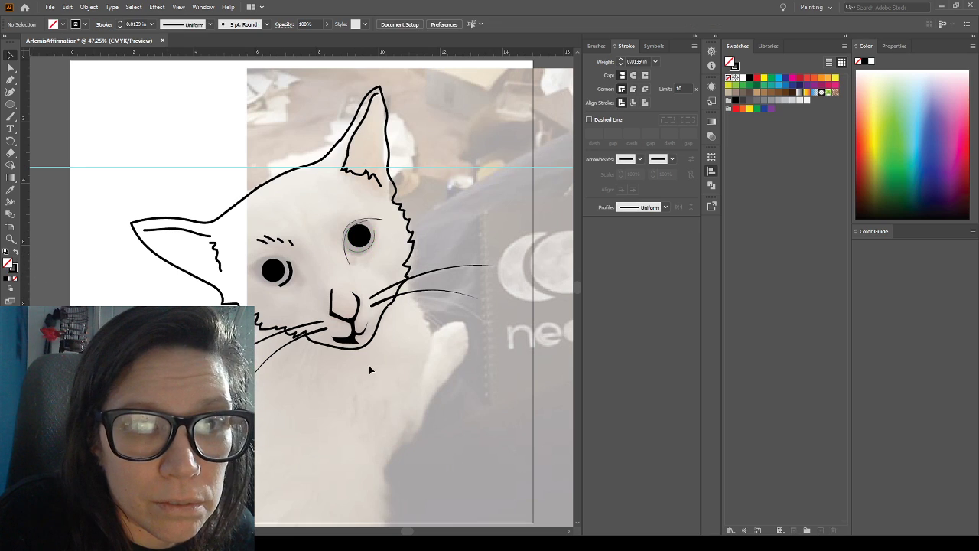
Swap the right-hand eye's upper eyelid shape back to a black fill with no stroke
left_click(377, 223)
left_click(16, 253)
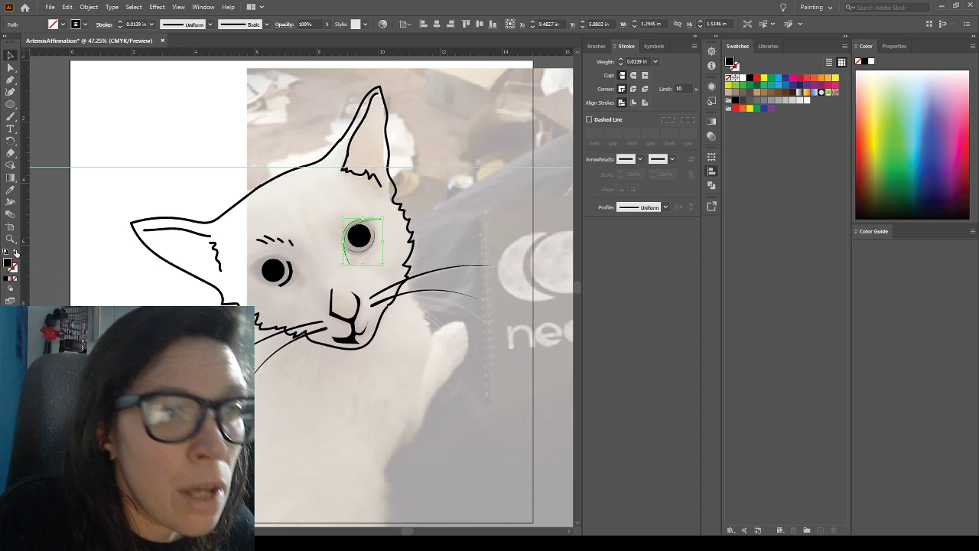
left_click(264, 387)
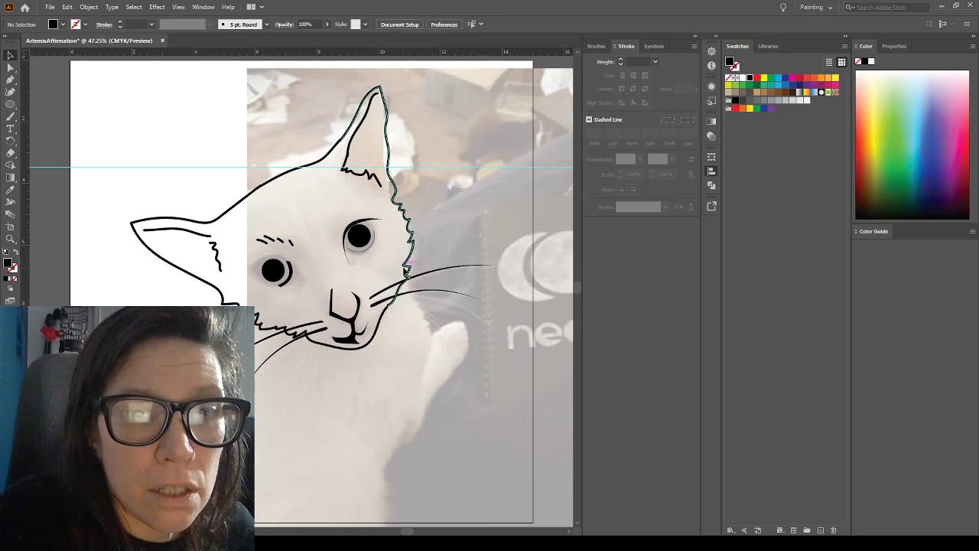
Add a 0.012 in stroke to the right-hand eye's filled upper eyelid shape
left_click(367, 226)
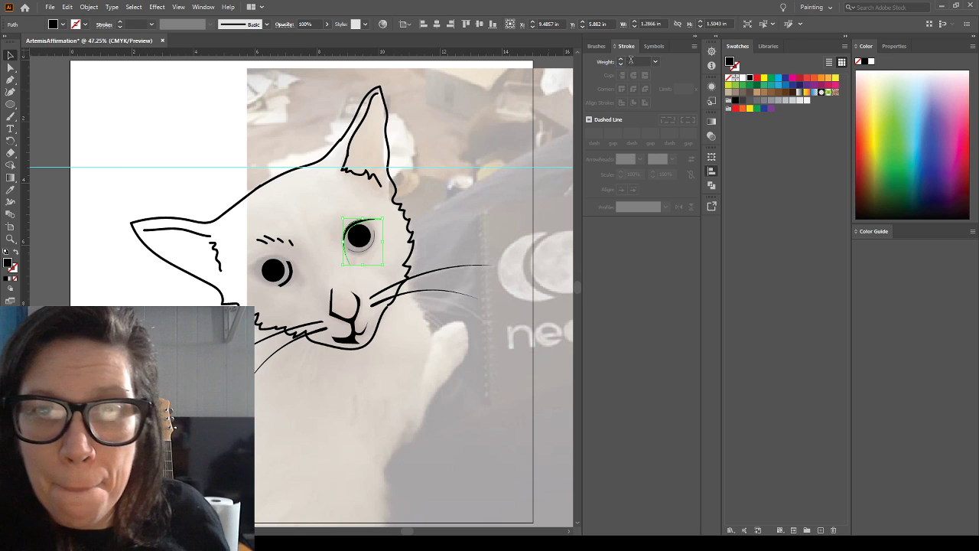
left_click(629, 61)
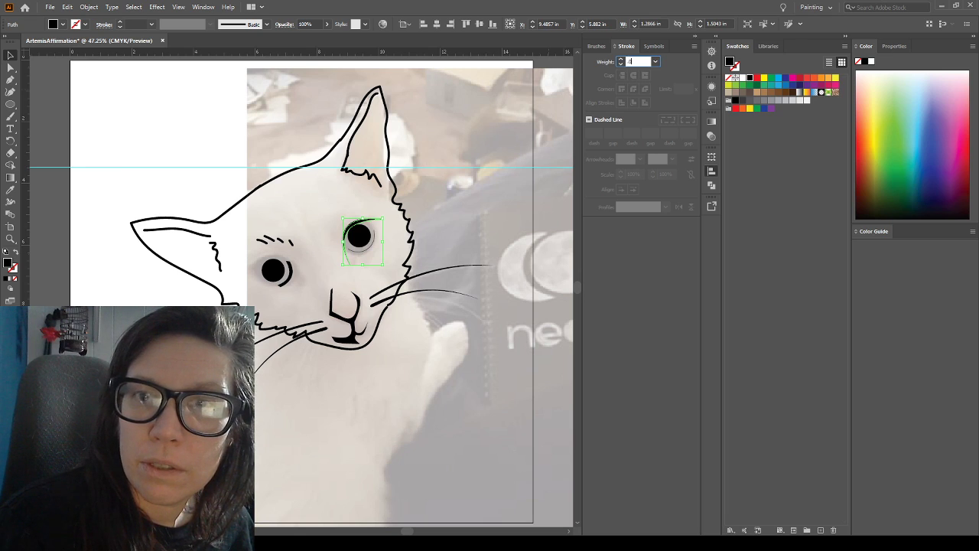
type(".012")
key("Return")
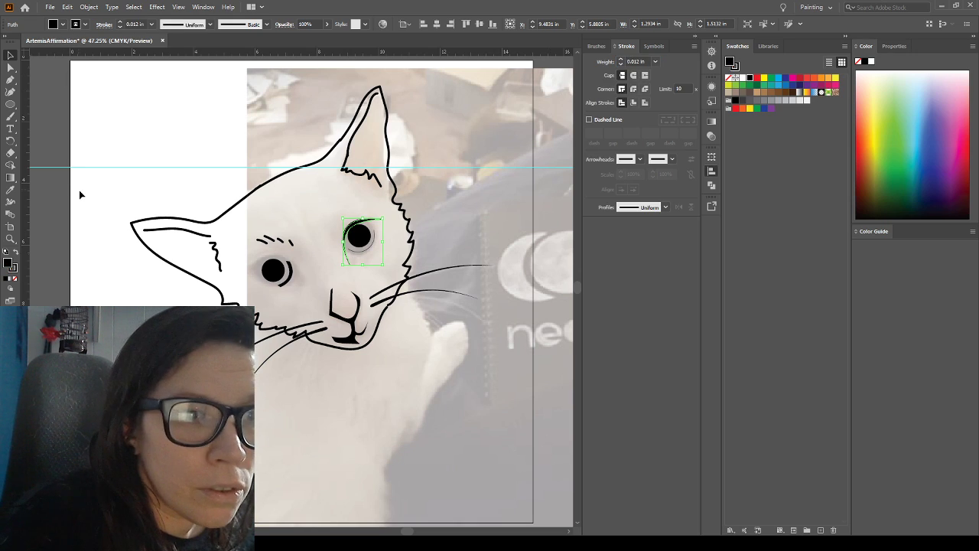
left_click(91, 200)
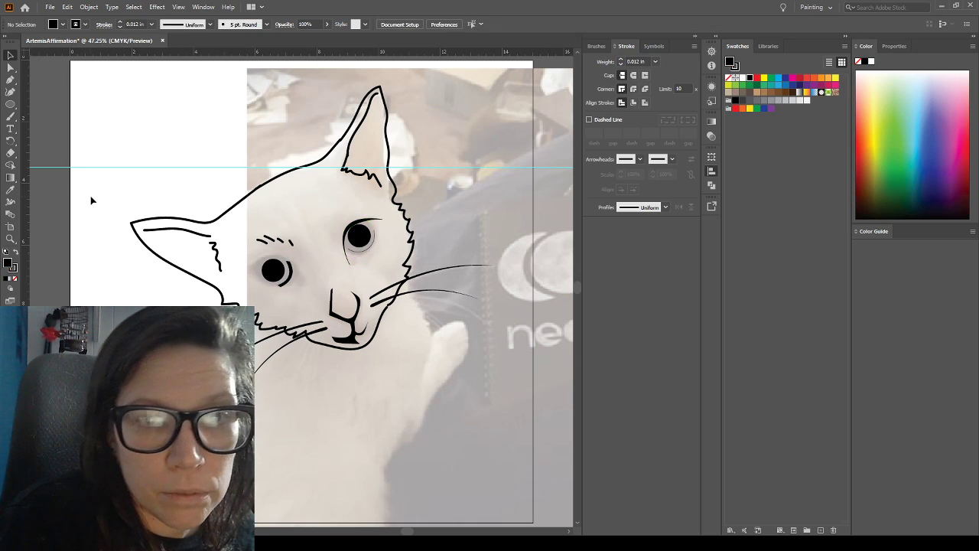
Set the stroke weight of the right-hand eye's upper eyelid shape to 0.02 in
left_click(361, 221)
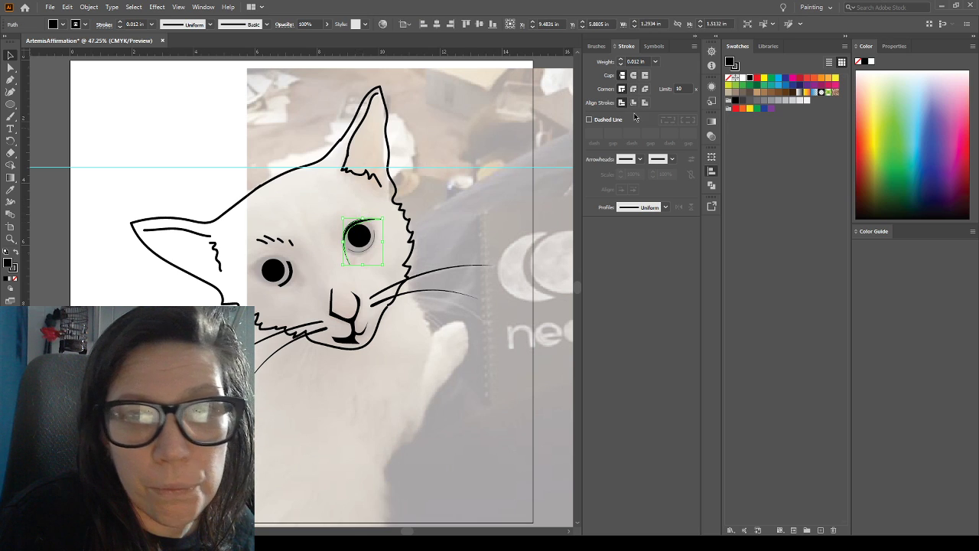
left_click(637, 62)
key("BackSpace")
key("BackSpace")
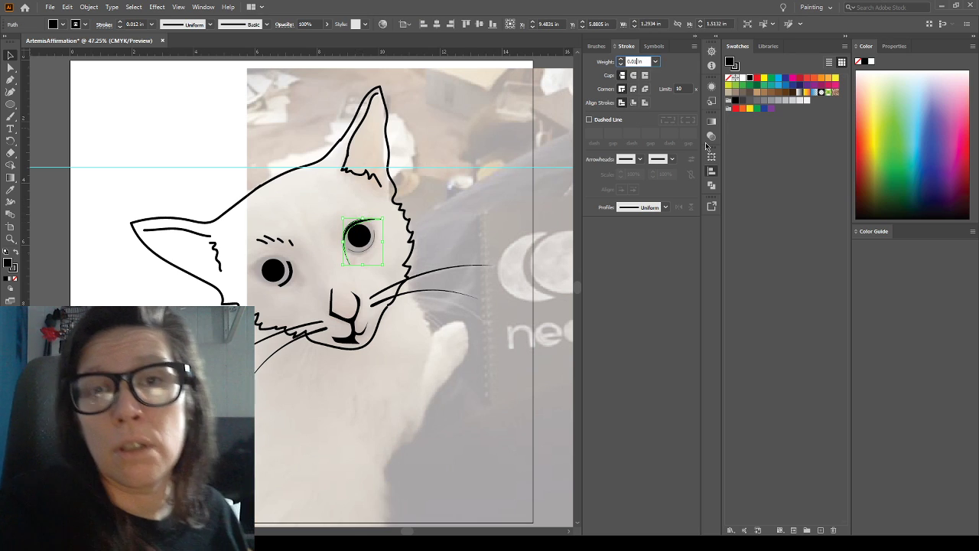
type("2")
key("Return")
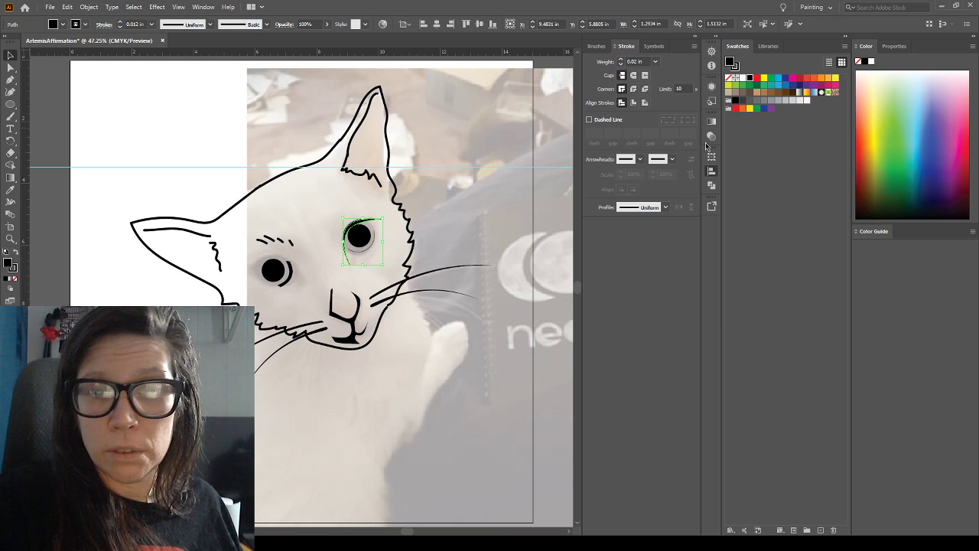
left_click(206, 136)
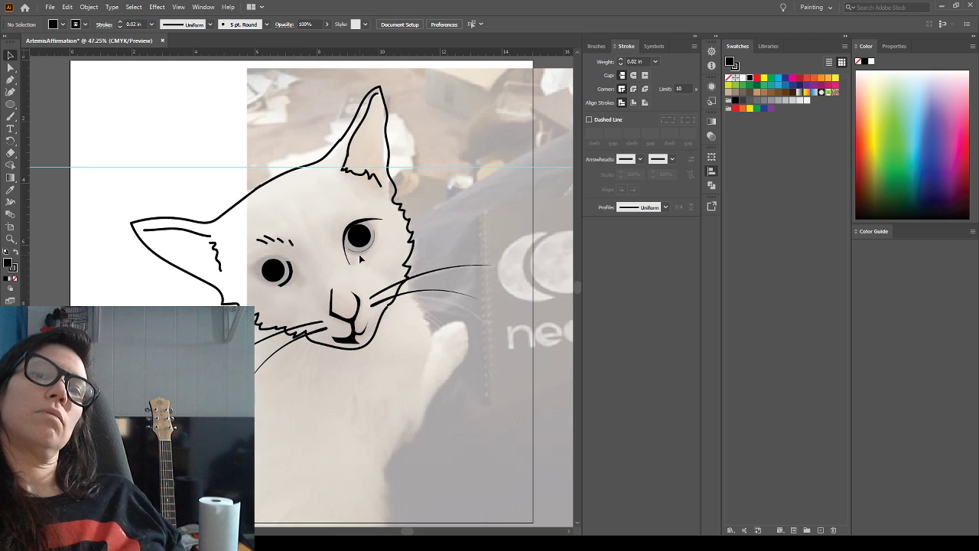
Adjust the stroke weight of the arc beneath the right-hand pupil, trying 0.125, 0.115, 0.11 and 0.01 in before settling on 0.08 in
left_click(360, 250)
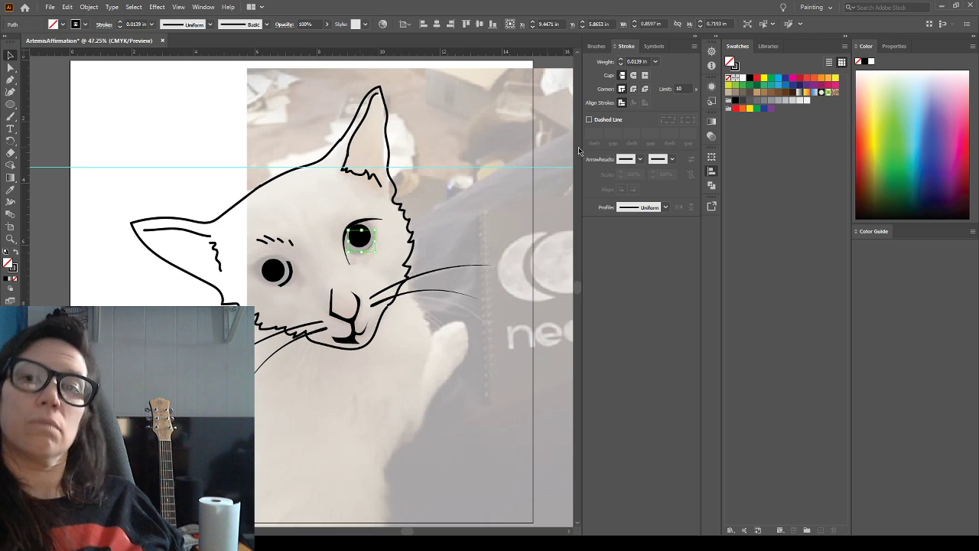
left_click(622, 61)
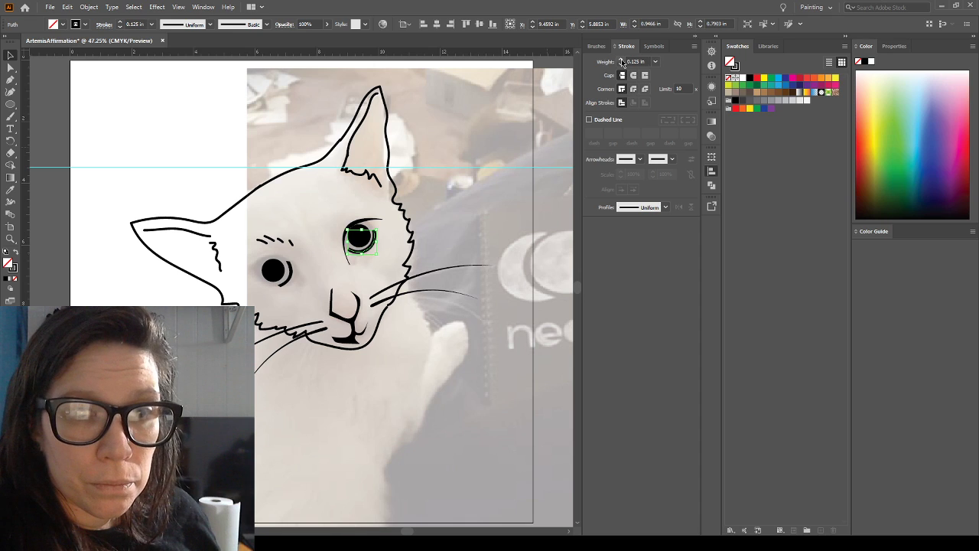
left_click(635, 61)
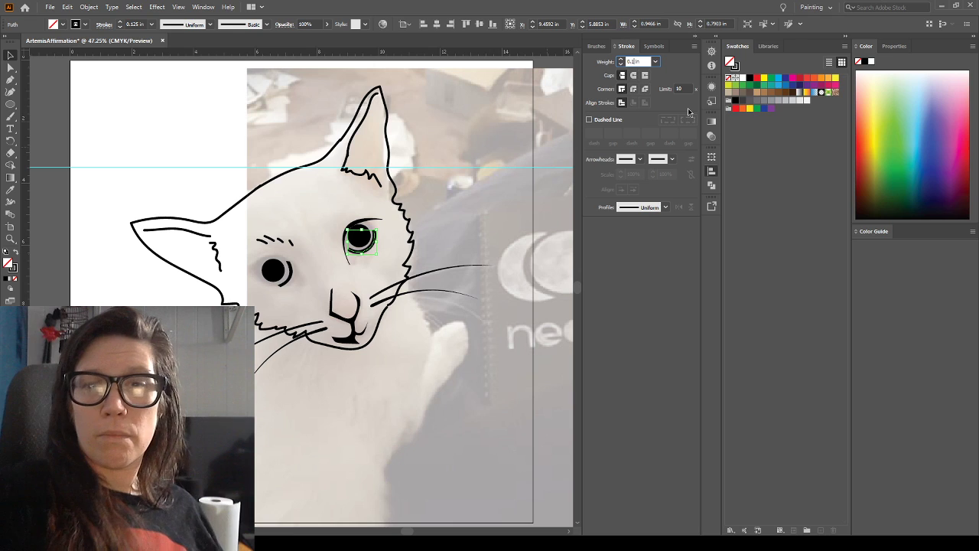
key("Return")
left_click(637, 61)
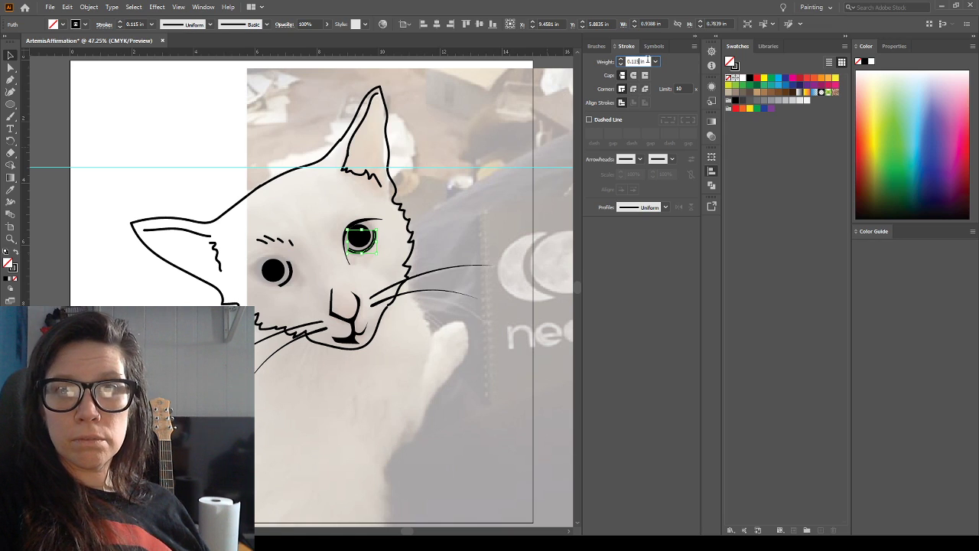
key("BackSpace")
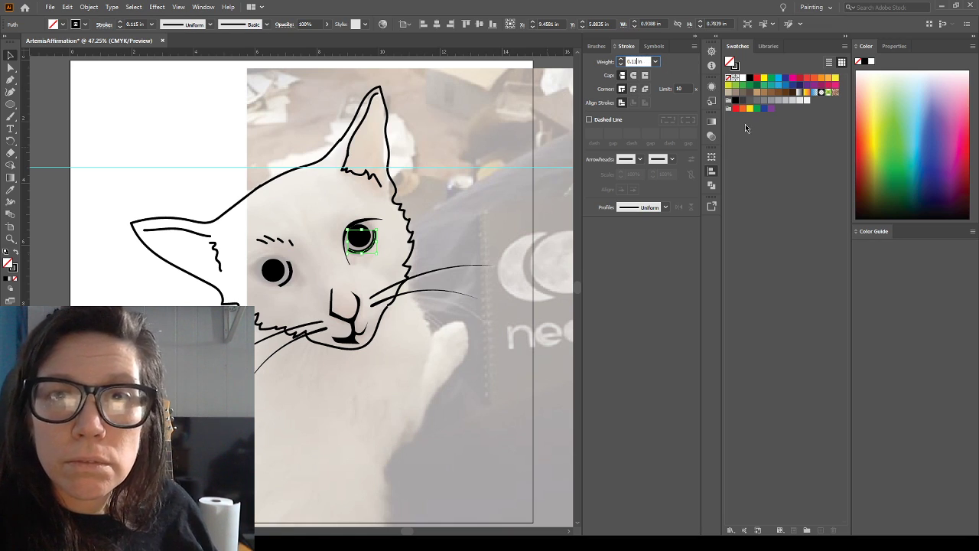
key("Return")
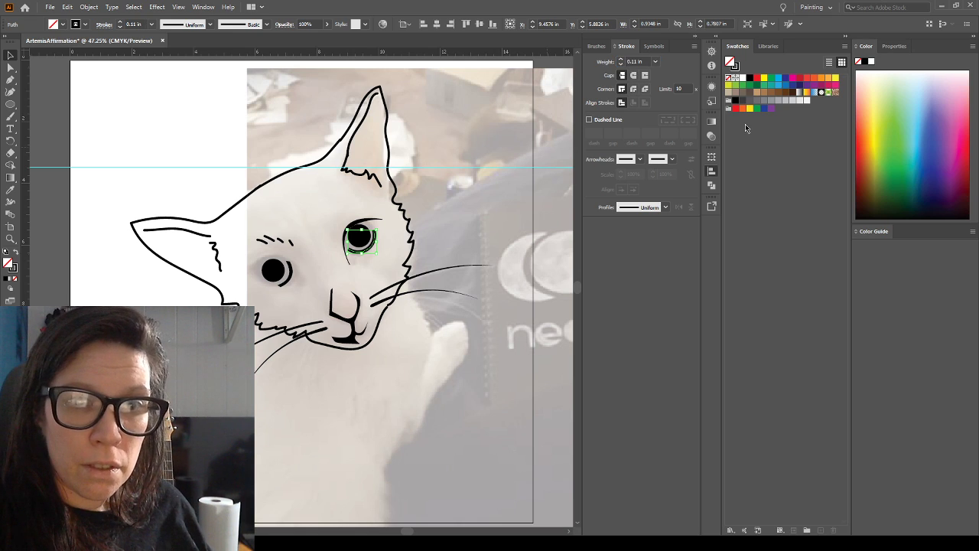
left_click(637, 62)
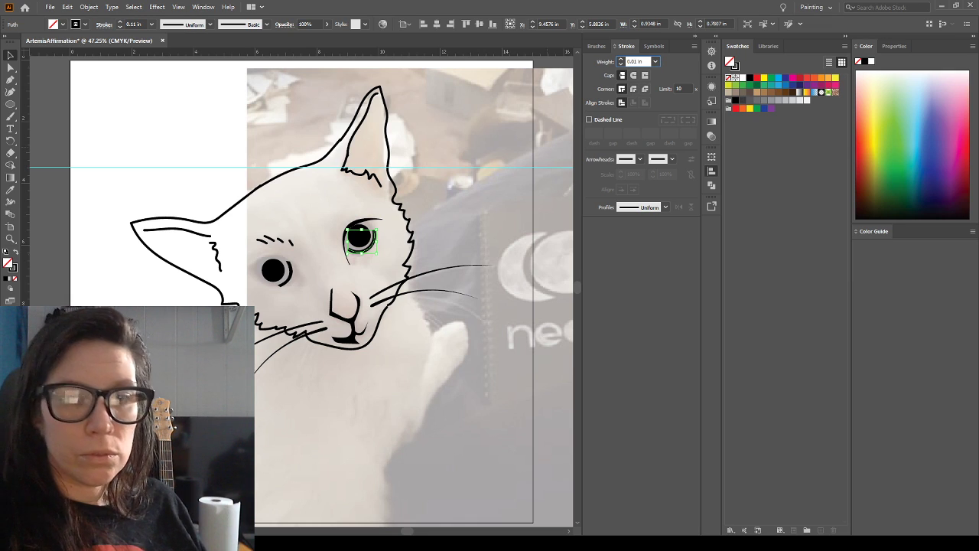
key("Return")
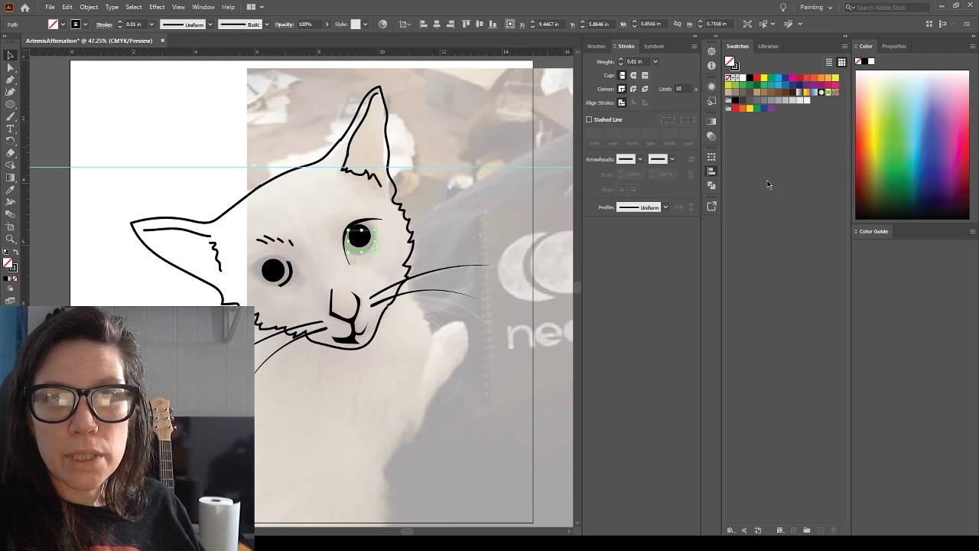
left_click(635, 61)
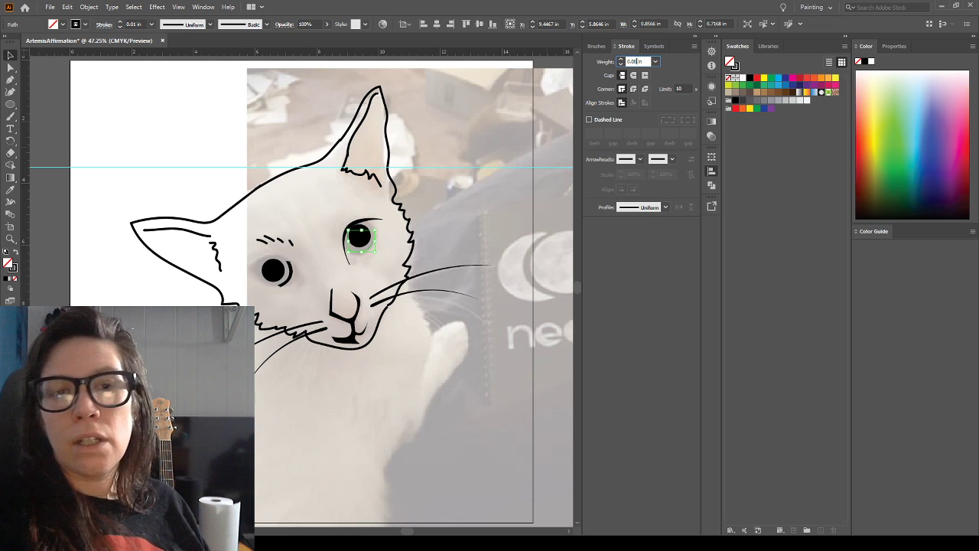
key("Return")
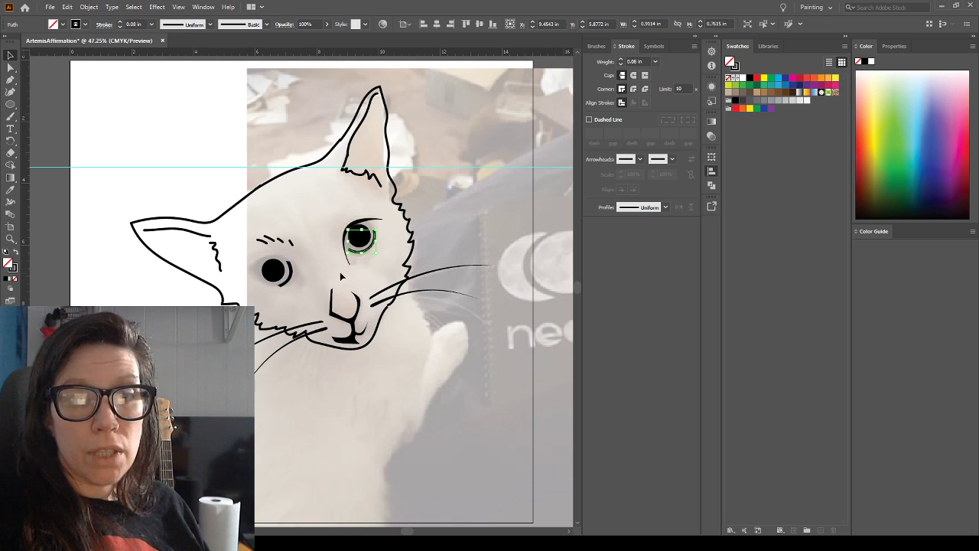
Widen the arc beneath the right-hand pupil to about 1.06 in and rotate it slightly to fit the eye
left_click(336, 280)
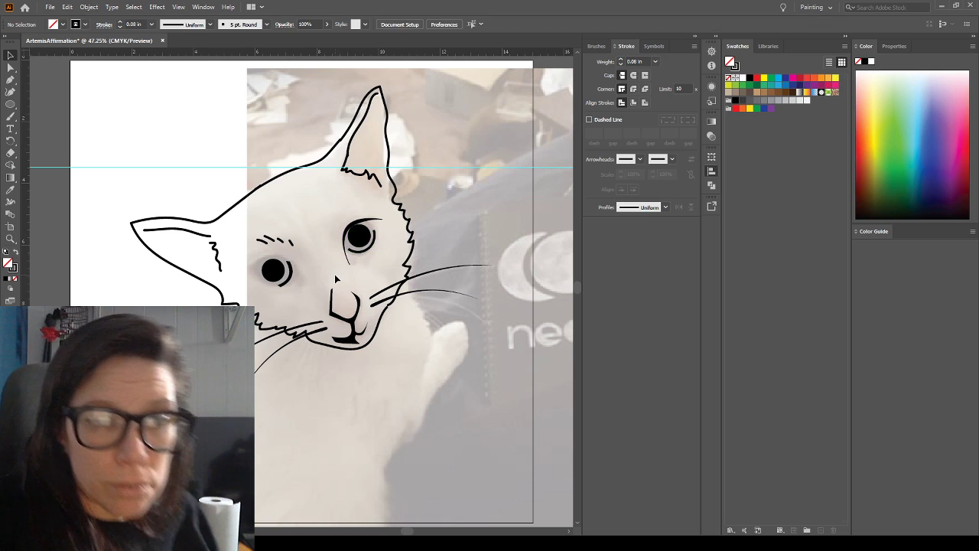
left_click(371, 253)
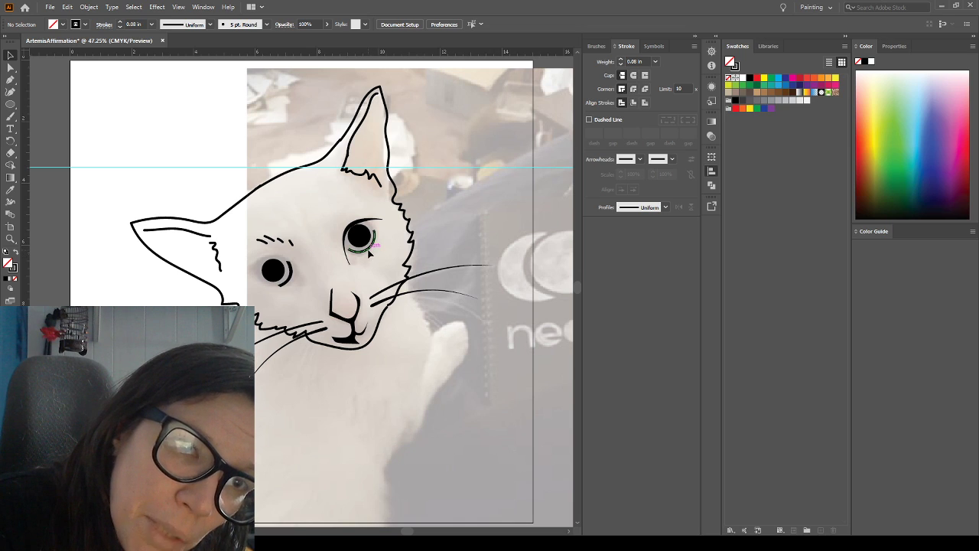
left_click_drag(377, 241, 382, 243)
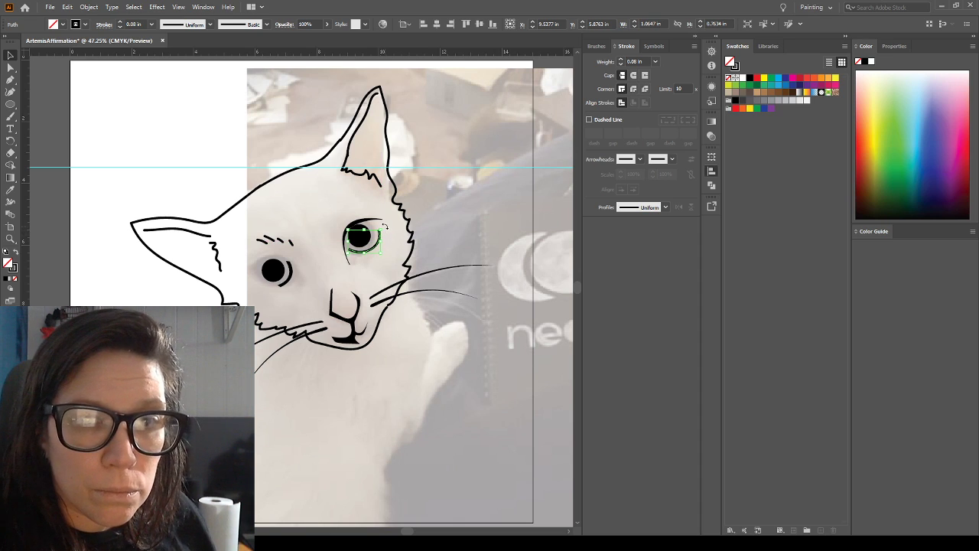
left_click_drag(386, 224, 384, 231)
left_click(261, 309)
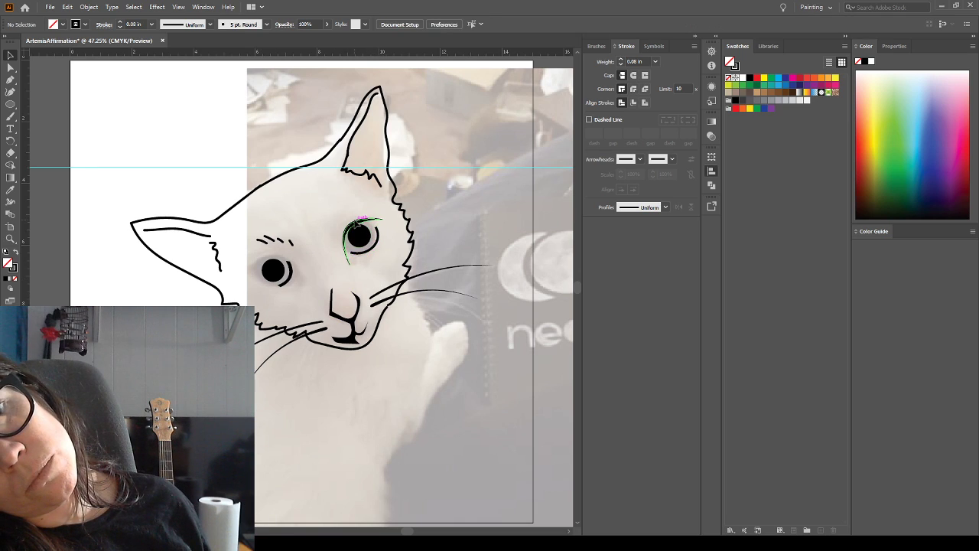
Set the stroke weight of the right-hand eye's upper eyelid shape to 0.08 in
left_click(357, 223)
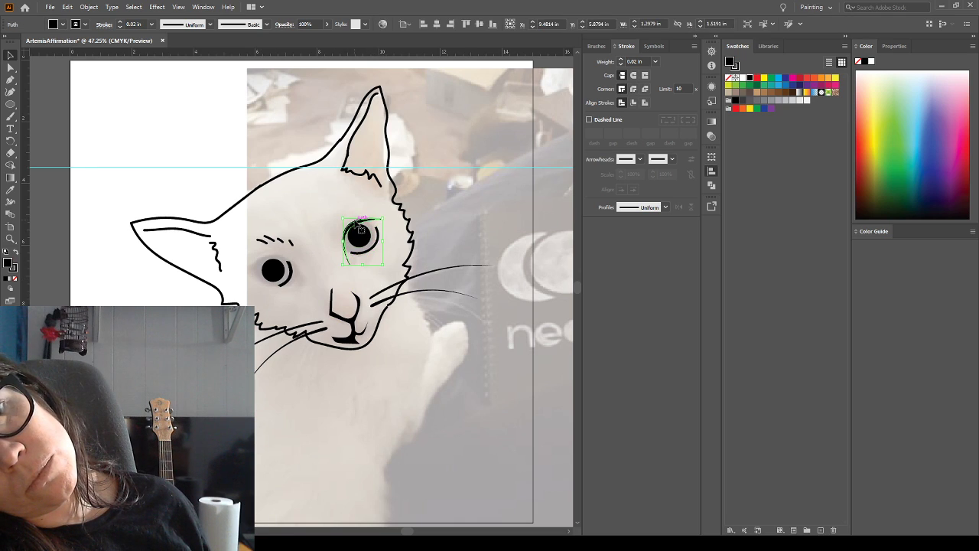
left_click(635, 61)
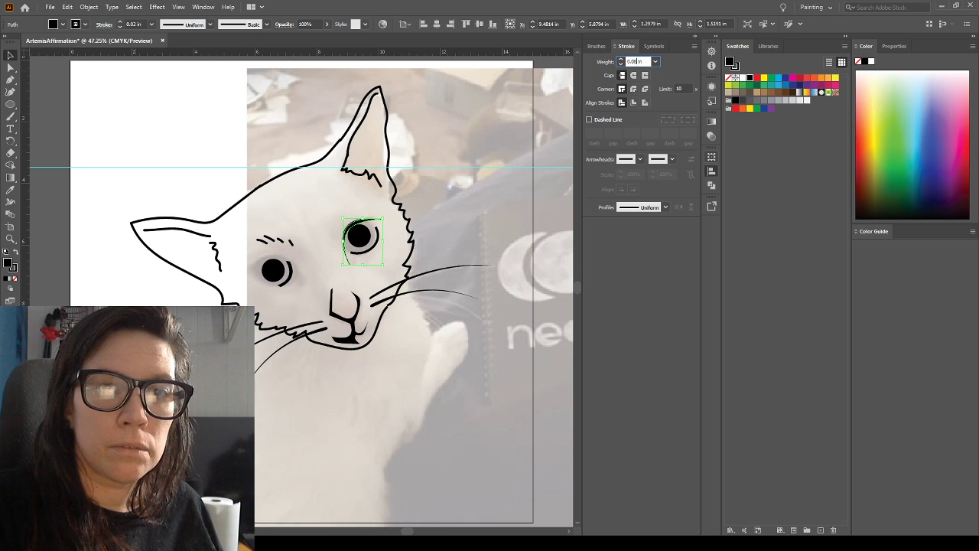
key("Return")
left_click(426, 206)
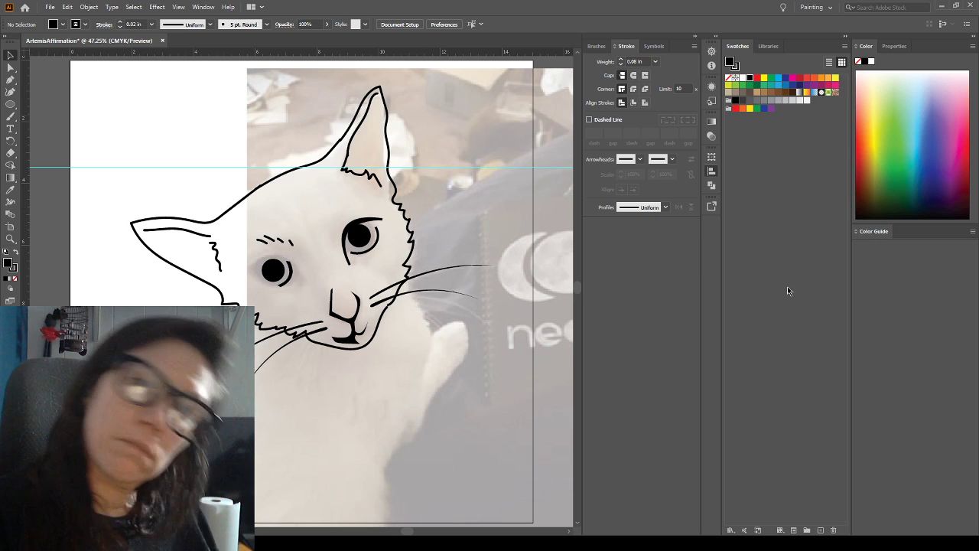
Hide the reference photo and delete the left-hand eye's old side arc and the brow hairs above it
left_click(710, 335)
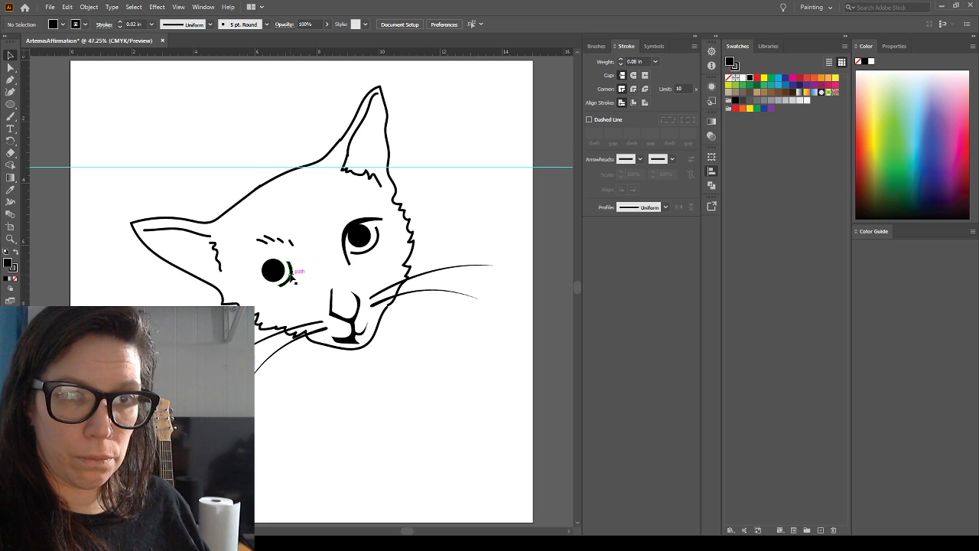
left_click(287, 273)
key("Delete")
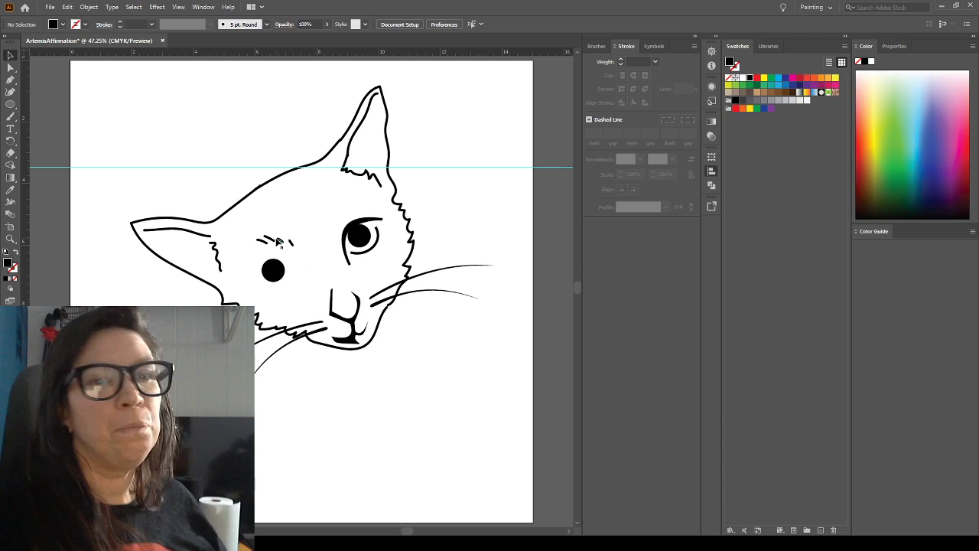
mouse_move(274, 233)
left_mouse_down()
mouse_move(309, 254)
mouse_move(303, 246)
left_mouse_up()
key("Delete")
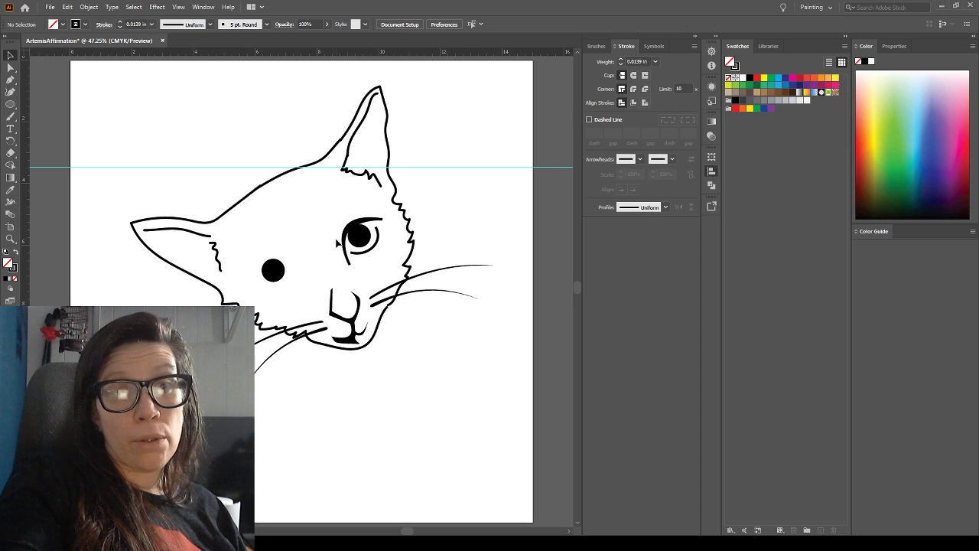
Duplicate the arc beneath the right-hand pupil under the left-hand pupil, rotating and scaling it to about 0.89 by 0.85 in against the photo
left_click(376, 247)
mouse_move(376, 247)
left_mouse_down()
mouse_move(299, 304)
mouse_move(304, 290)
mouse_move(269, 266)
left_mouse_up()
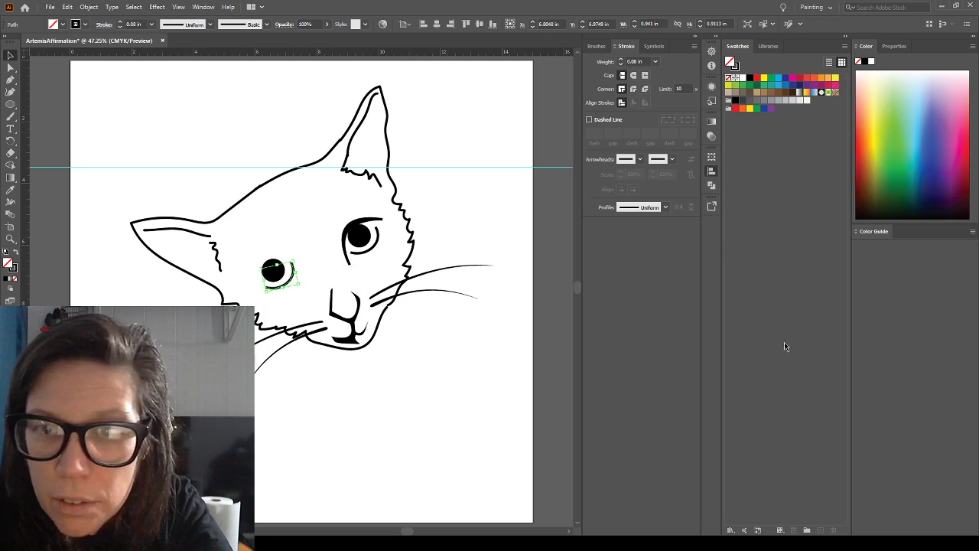
left_click(711, 333)
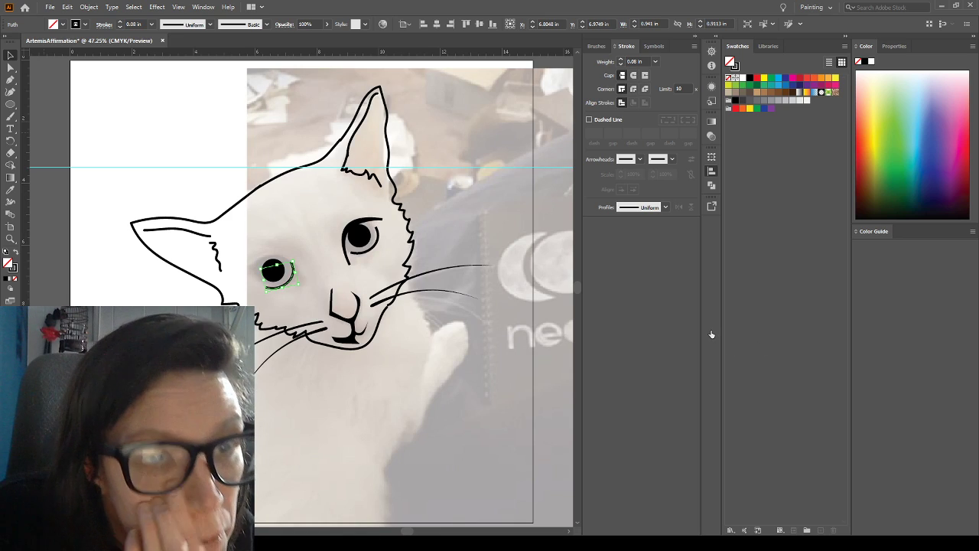
left_click(287, 226)
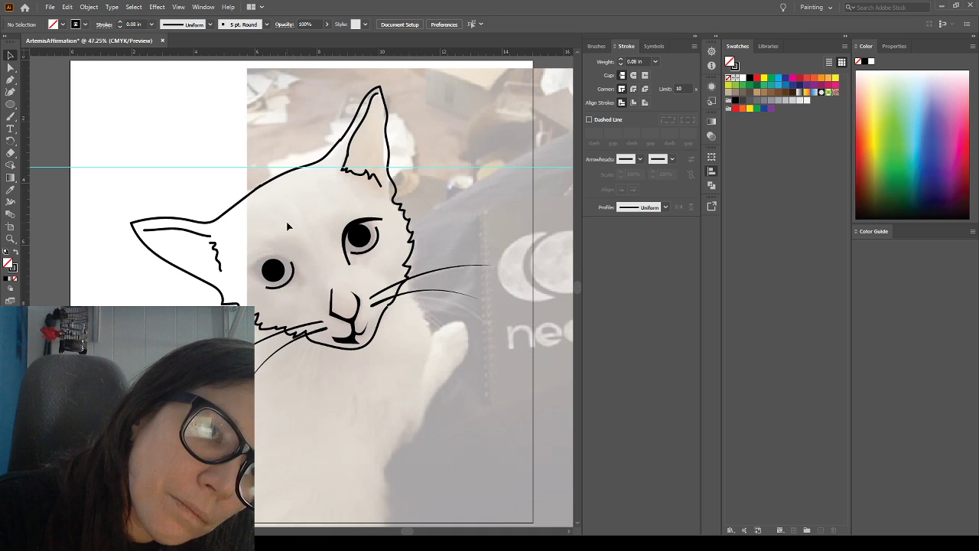
left_click(291, 278)
left_click_drag(278, 290, 293, 273)
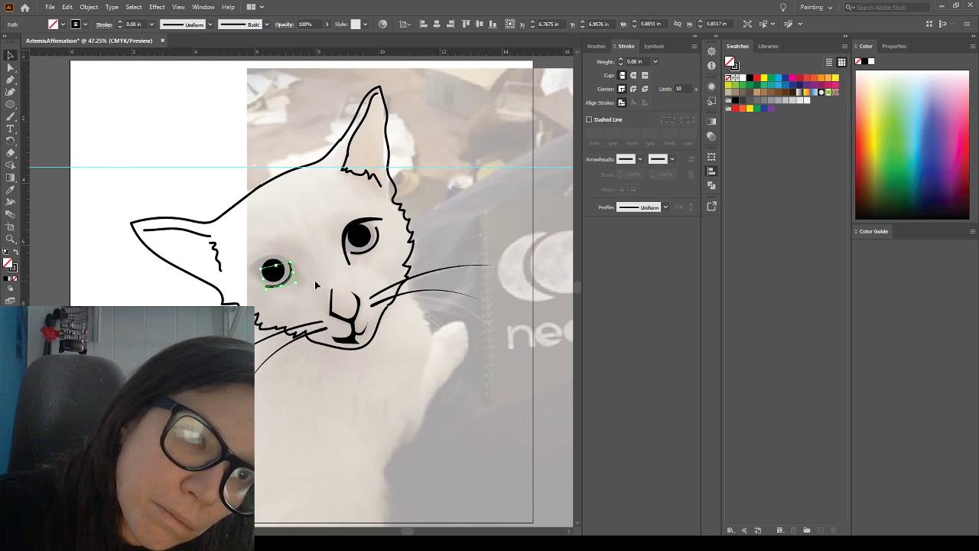
left_click(314, 279)
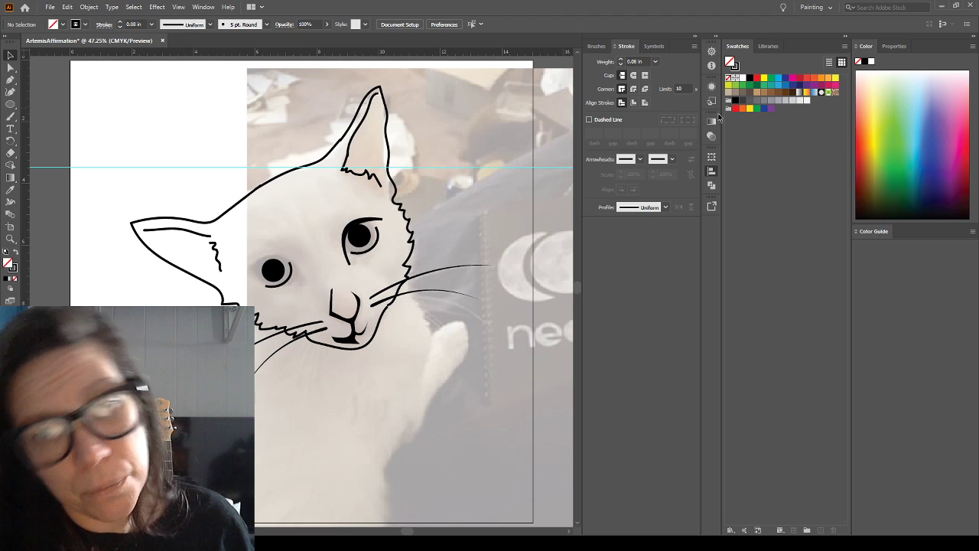
Duplicate the right-hand upper eyelid shape over the left-hand eye and rotate it to arch across the pupil
left_click(358, 229)
left_click_drag(358, 229, 300, 284)
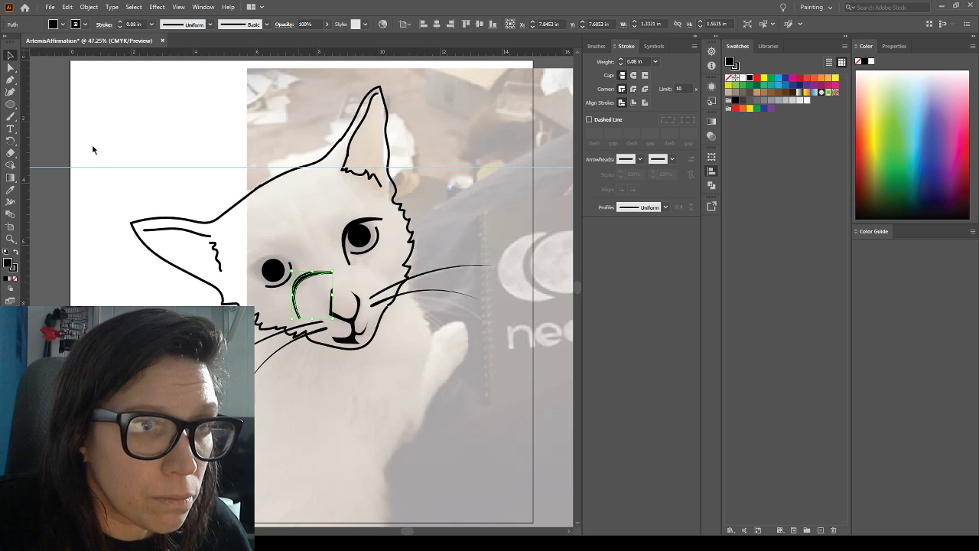
mouse_move(325, 281)
left_mouse_down()
mouse_move(273, 263)
mouse_move(292, 264)
mouse_move(295, 241)
mouse_move(281, 238)
mouse_move(277, 258)
mouse_move(313, 271)
left_mouse_up()
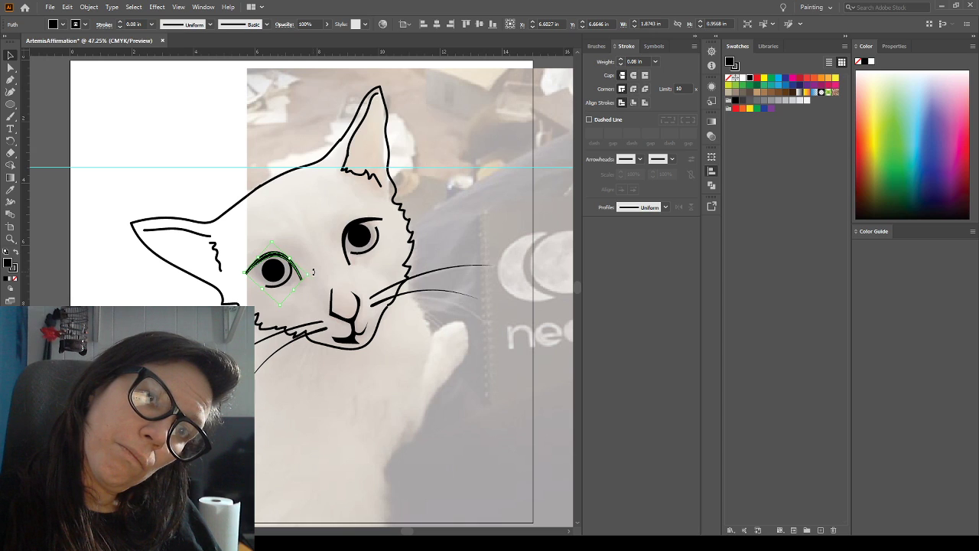
left_click_drag(313, 273, 314, 269)
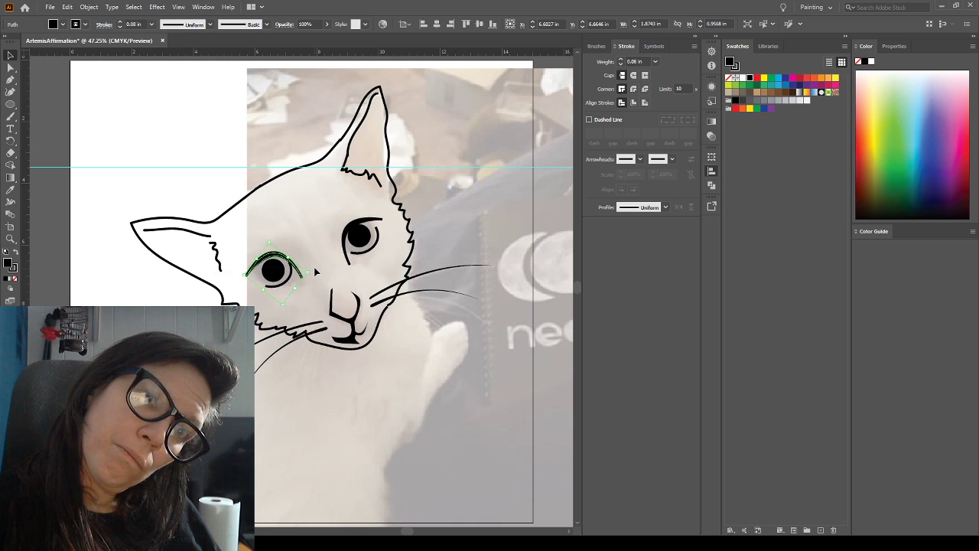
left_click(288, 228)
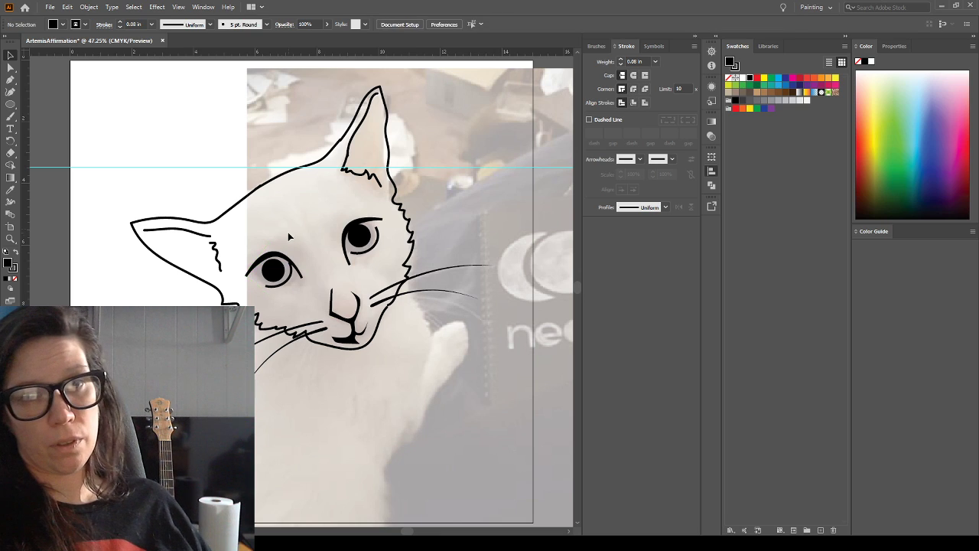
Try rotating the left-hand eye's upper eyelid counterclockwise so its outer end drops and its inner end rises
left_click(306, 280)
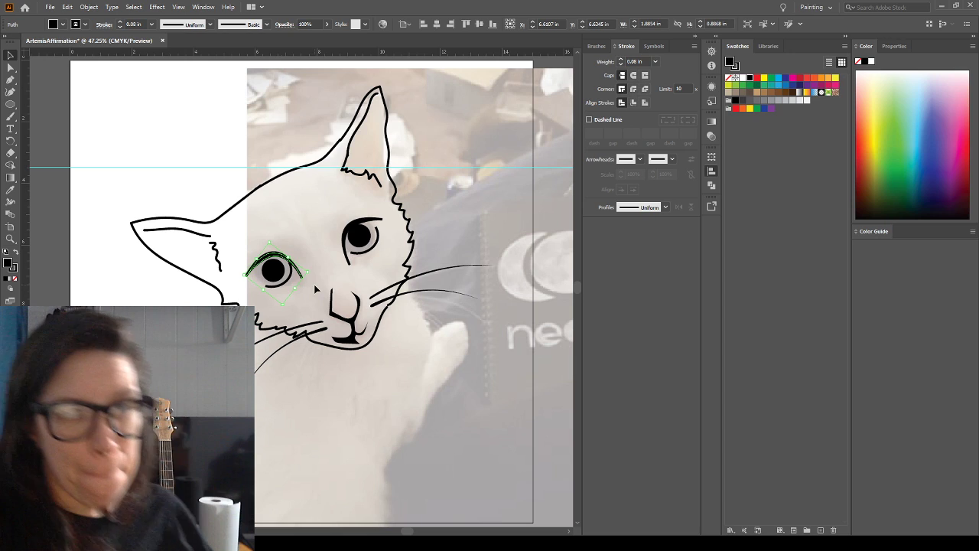
left_click_drag(309, 285, 310, 257)
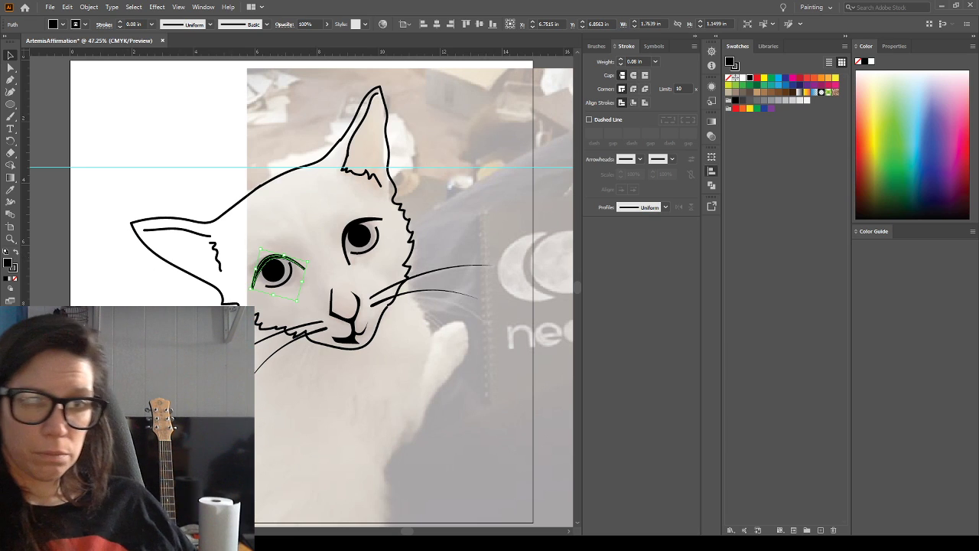
left_click(170, 329)
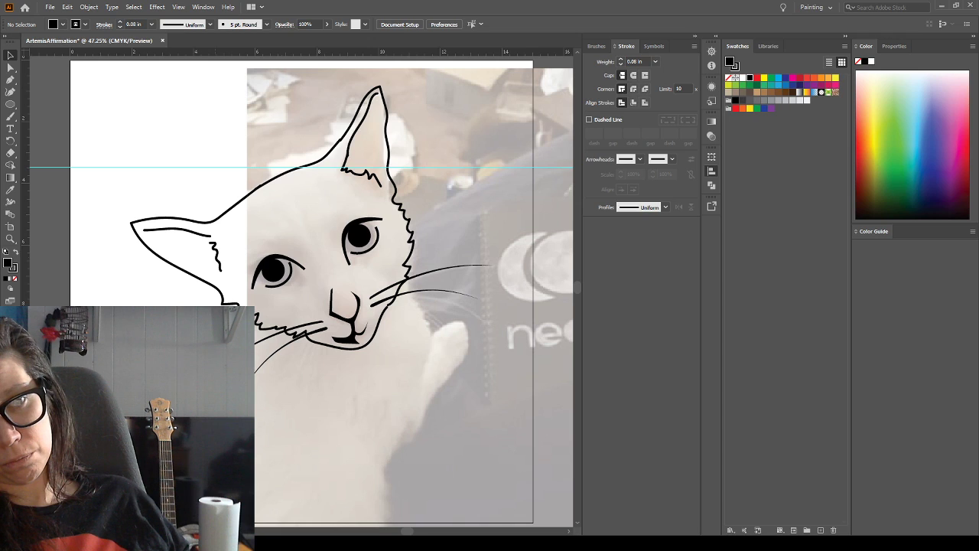
Hide the photo, rotate the left-hand upper eyelid clockwise and nudge it slightly left over the pupil
left_click(709, 332)
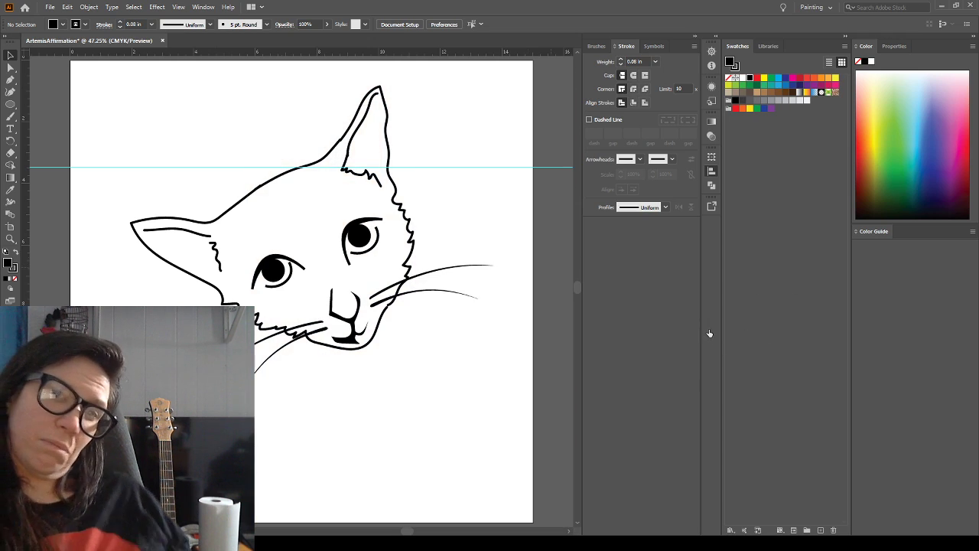
left_click(276, 260)
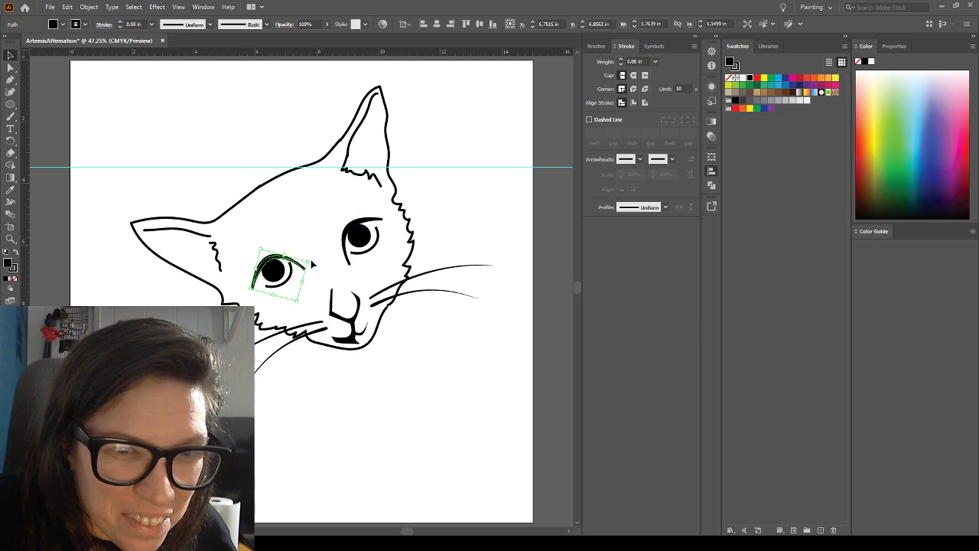
left_click_drag(312, 259, 320, 279)
key("Left")
key("Left")
key("Left")
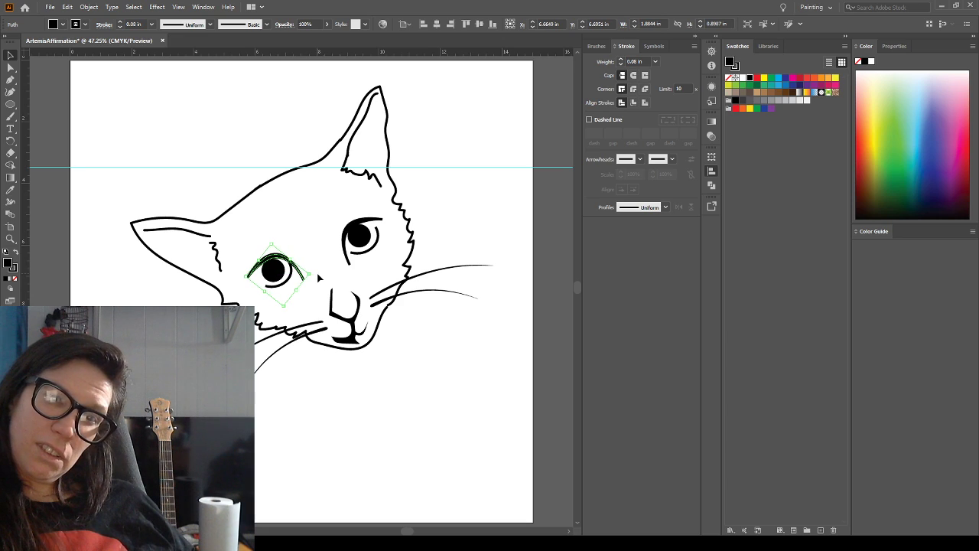
key("ctrl+shift+a")
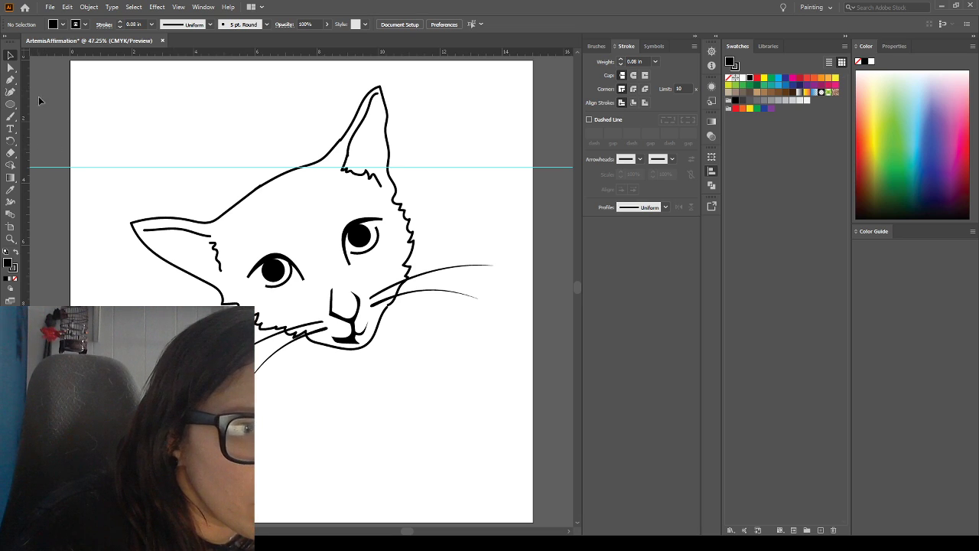
Paint a short curved whisker on each side of the mouth and brow hairs above both eyes with the Paintbrush
left_click(11, 116)
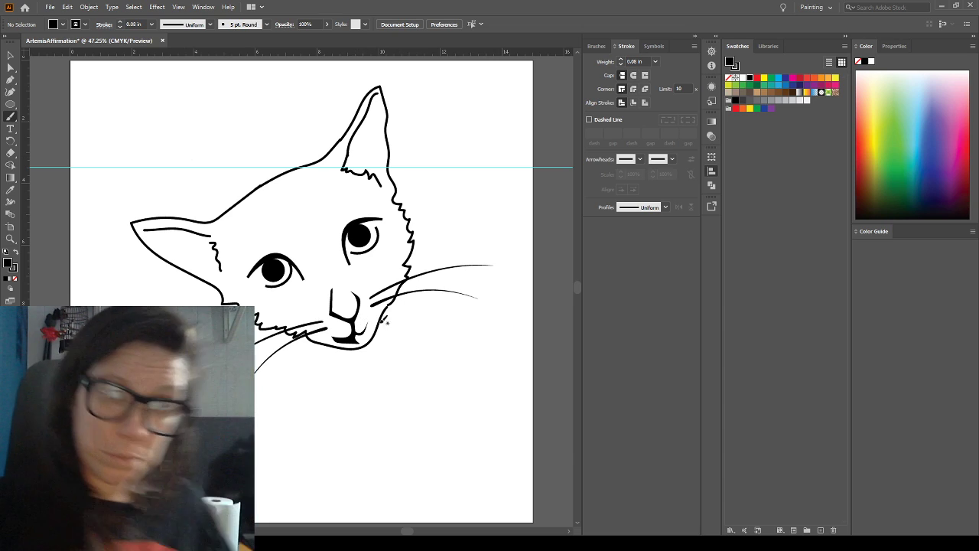
mouse_move(370, 314)
left_mouse_down()
mouse_move(406, 317)
mouse_move(416, 336)
left_mouse_up()
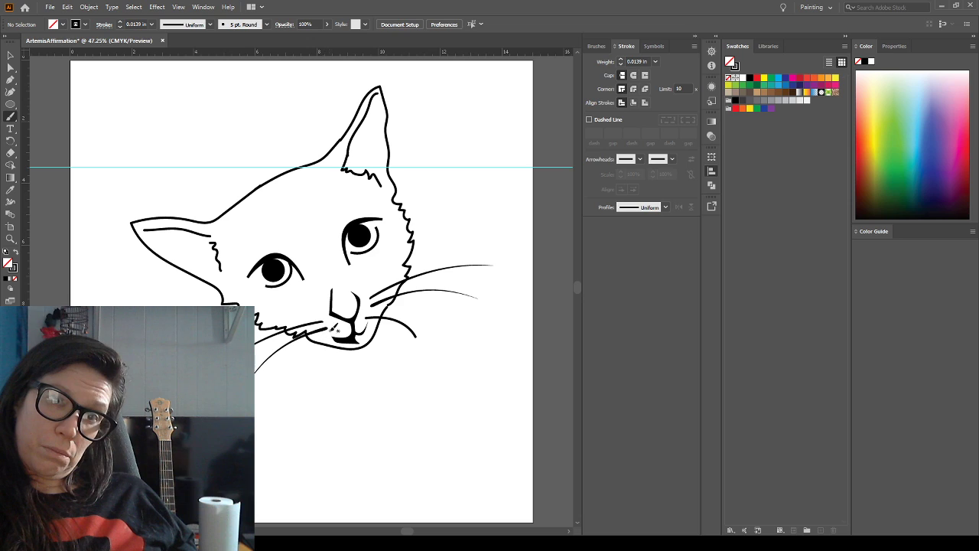
left_click_drag(338, 332, 326, 378)
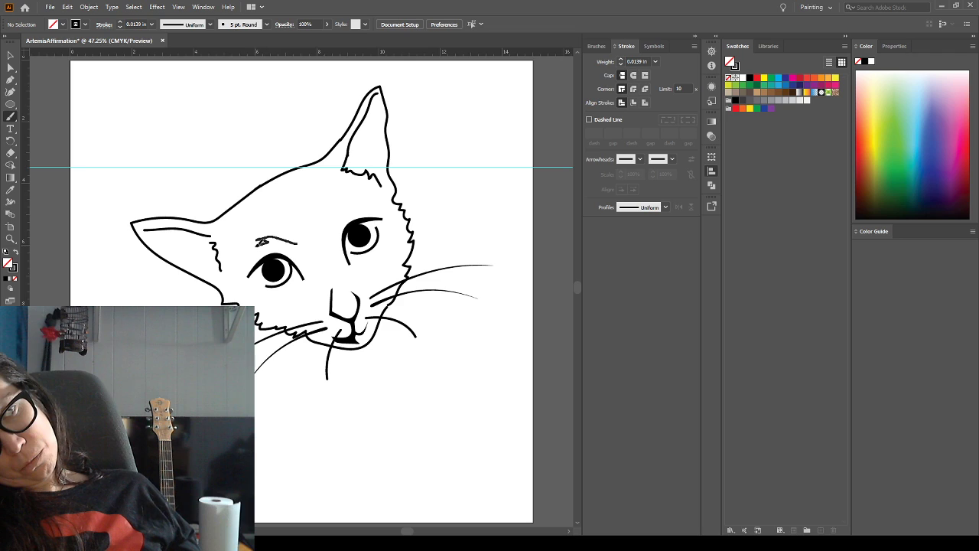
left_click_drag(259, 245, 257, 244)
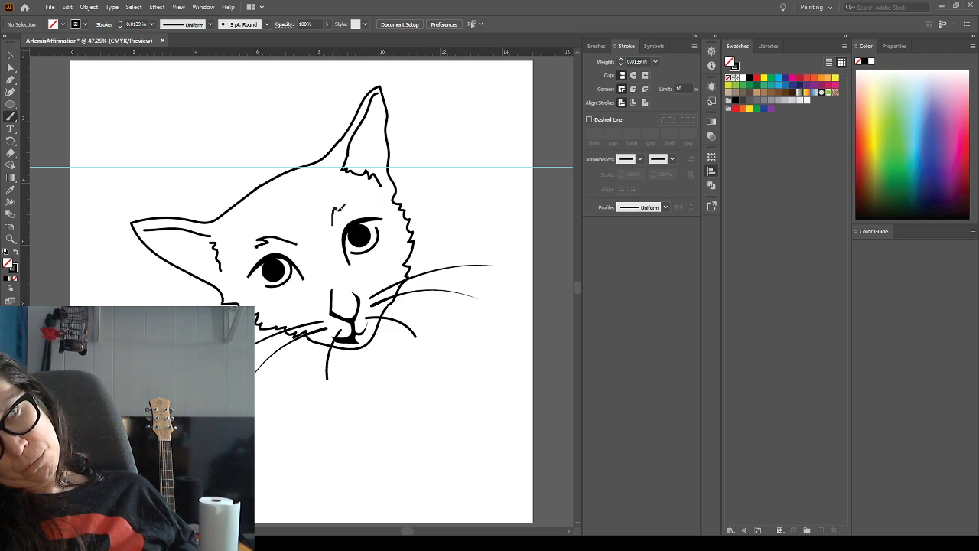
left_click_drag(368, 196, 369, 195)
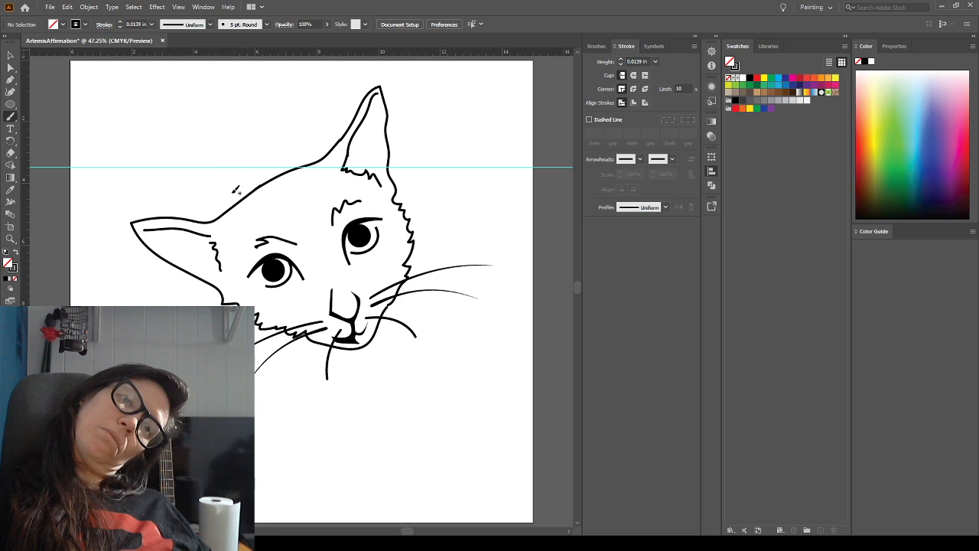
Move the horizontal guide up above the ears, to a Y position of about 0.32 in
left_click(10, 55)
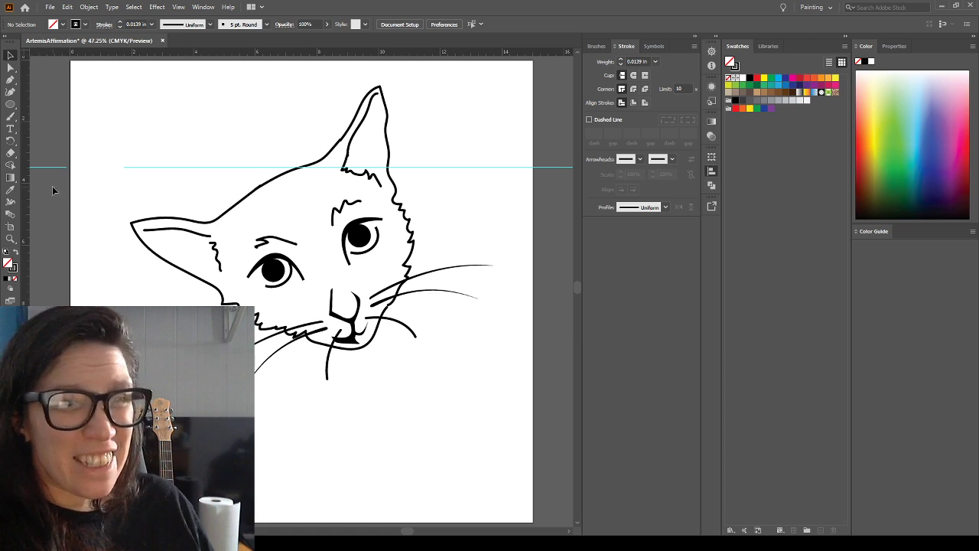
left_click_drag(41, 141, 42, 141)
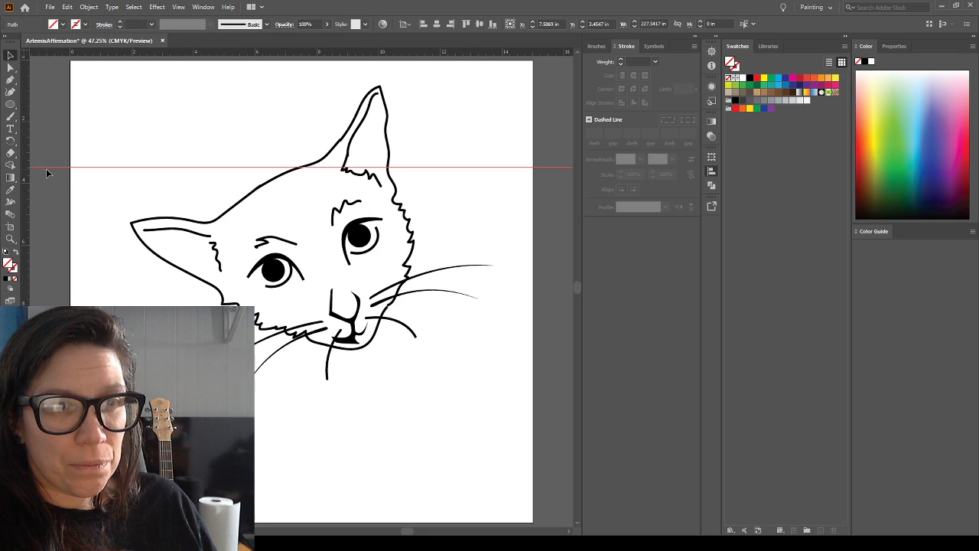
left_click_drag(52, 118, 51, 118)
left_click(62, 197)
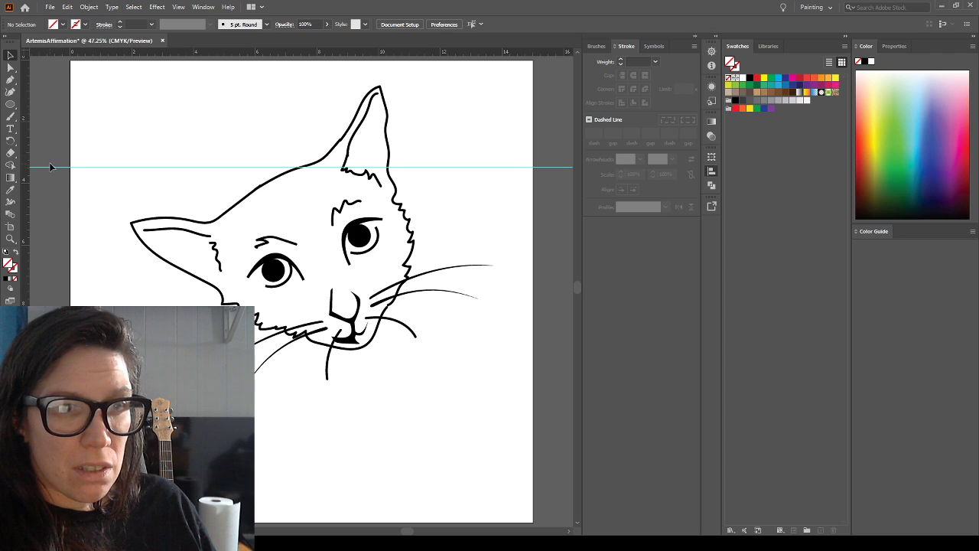
left_click_drag(53, 166, 59, 69)
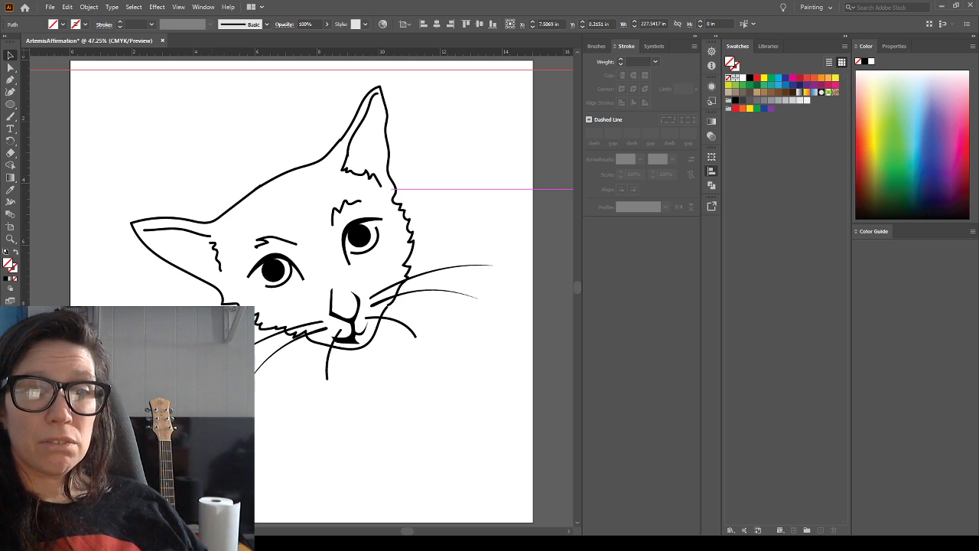
Stretch the left-hand head and jaw outline downward to a height of about 6.05 in, and nudge it up
left_click(239, 205)
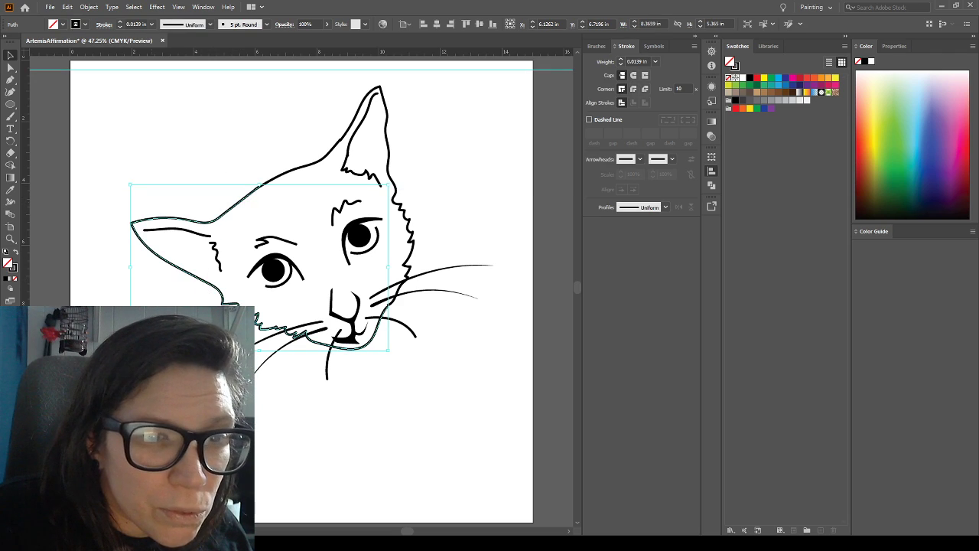
left_click_drag(260, 352, 262, 372)
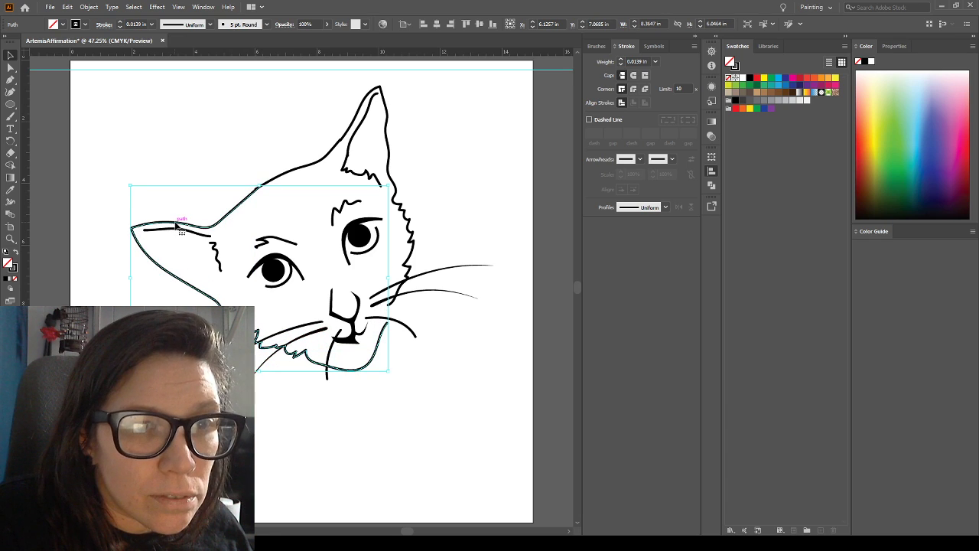
key("Up")
key("Up")
key("Up")
key("Up")
key("Up")
key("Up")
key("Up")
key("Up")
key("Up")
key("Up")
key("Up")
key("Up")
key("Up")
key("Up")
key("Up")
key("Up")
key("Up")
key("Up")
key("Up")
key("Up")
key("Up")
key("Up")
key("Up")
key("Up")
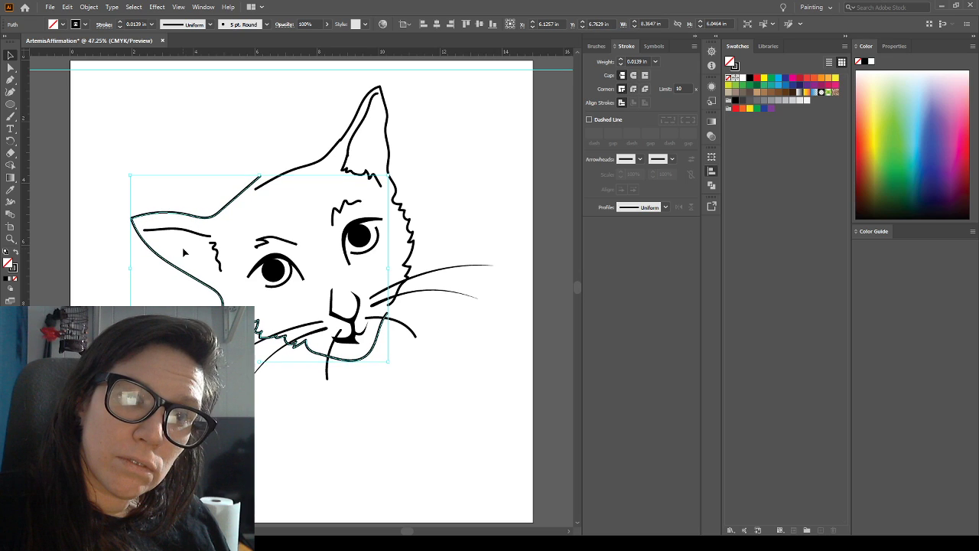
key("Down")
key("Down")
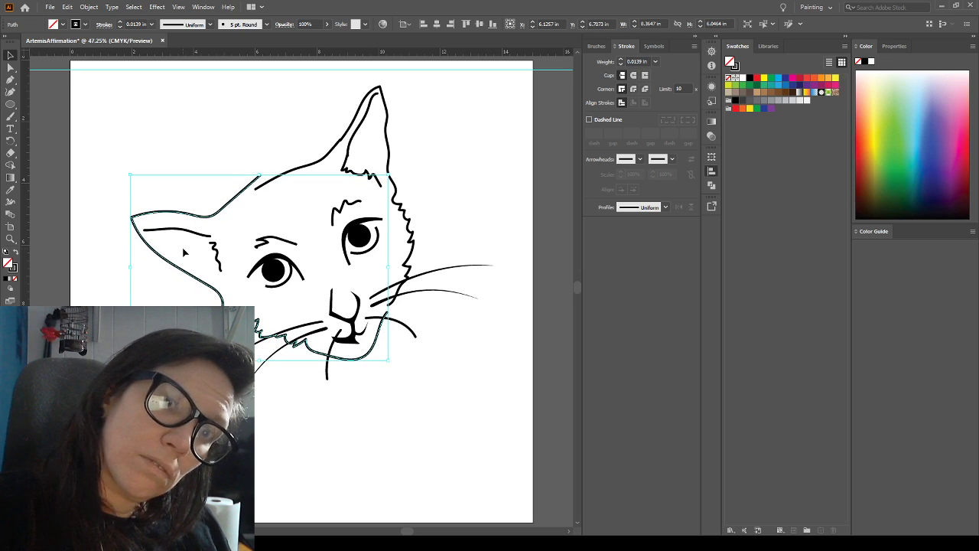
left_click(125, 172)
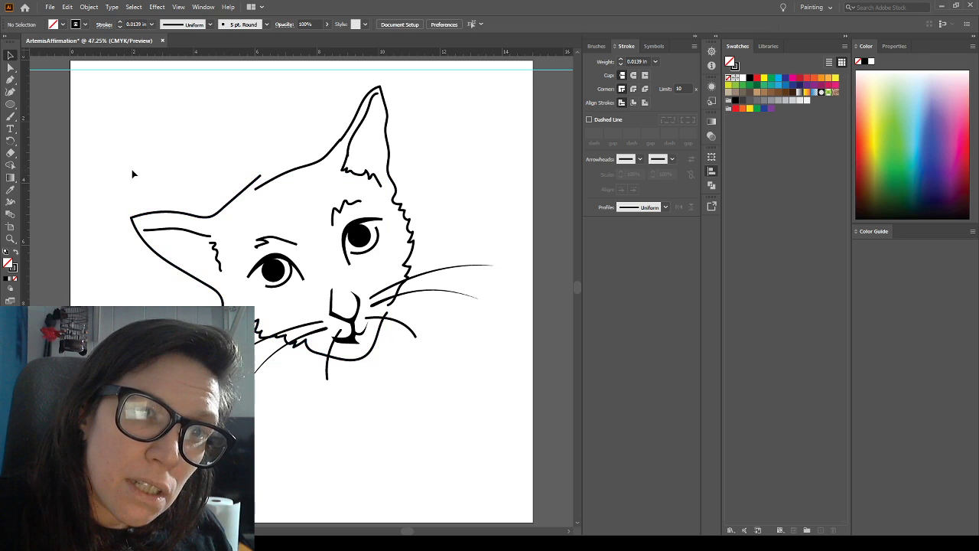
Rotate the left-hand head and jaw outline slightly counterclockwise and nudge it left
left_click(222, 217)
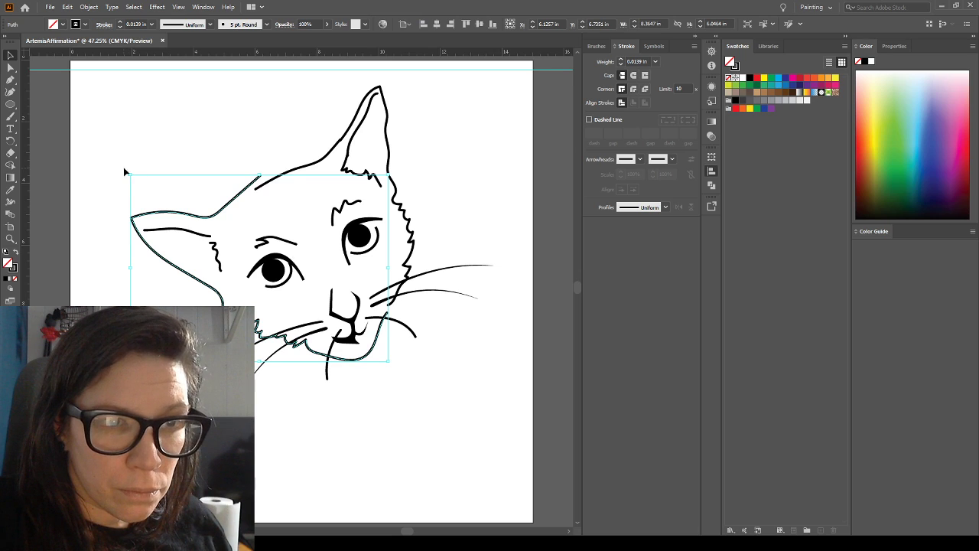
left_click_drag(122, 175, 121, 186)
key("Left")
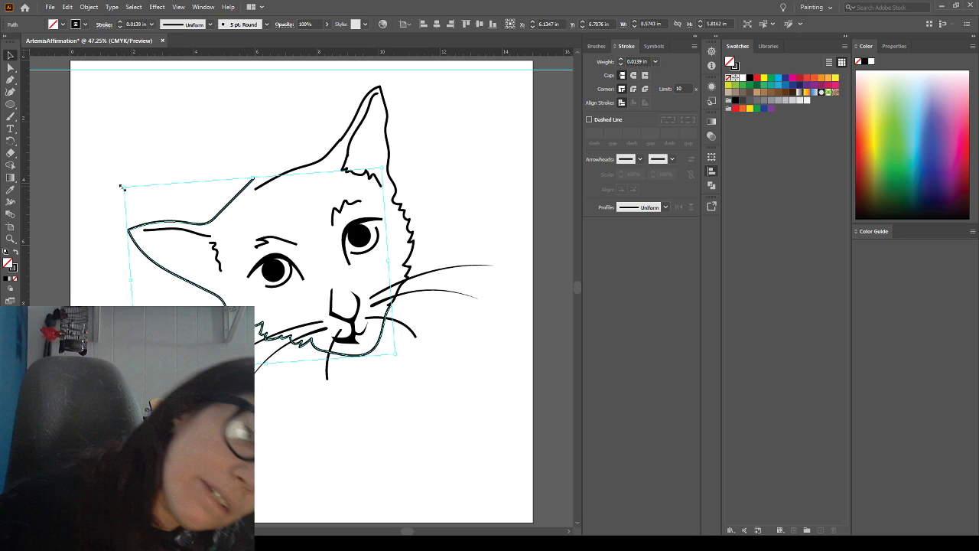
left_click_drag(121, 187, 121, 187)
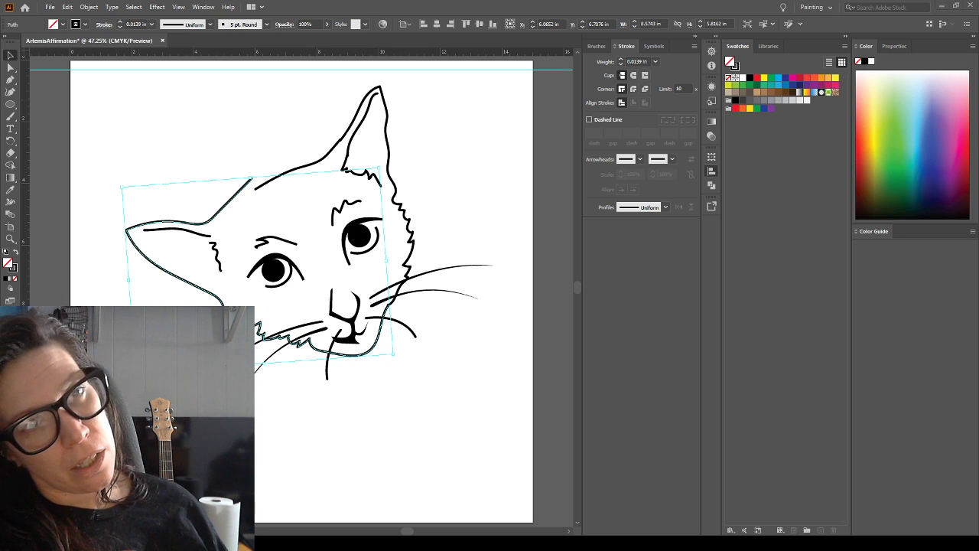
left_click(217, 148)
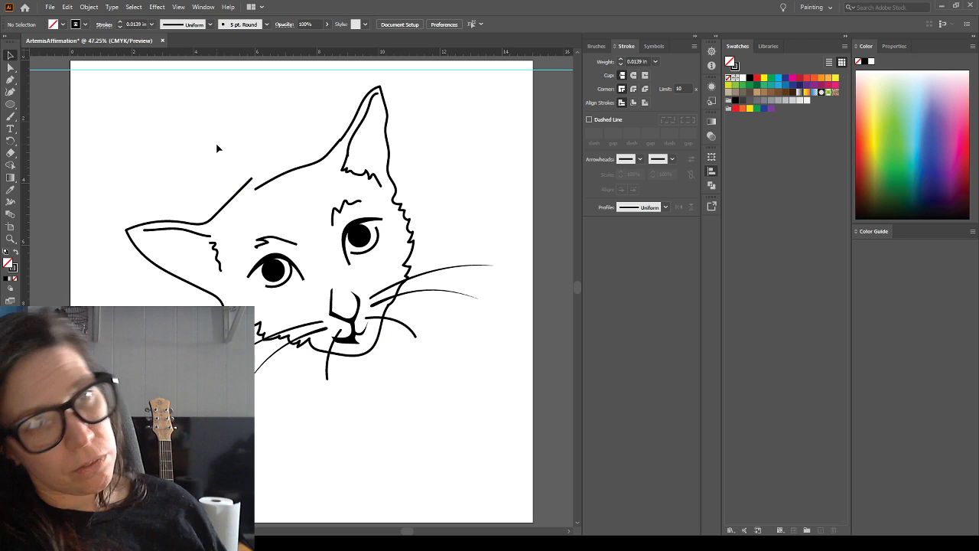
Stretch the left-hand outline upward to a height of about 6.24 in, and nudge it slightly left and down
left_click(10, 67)
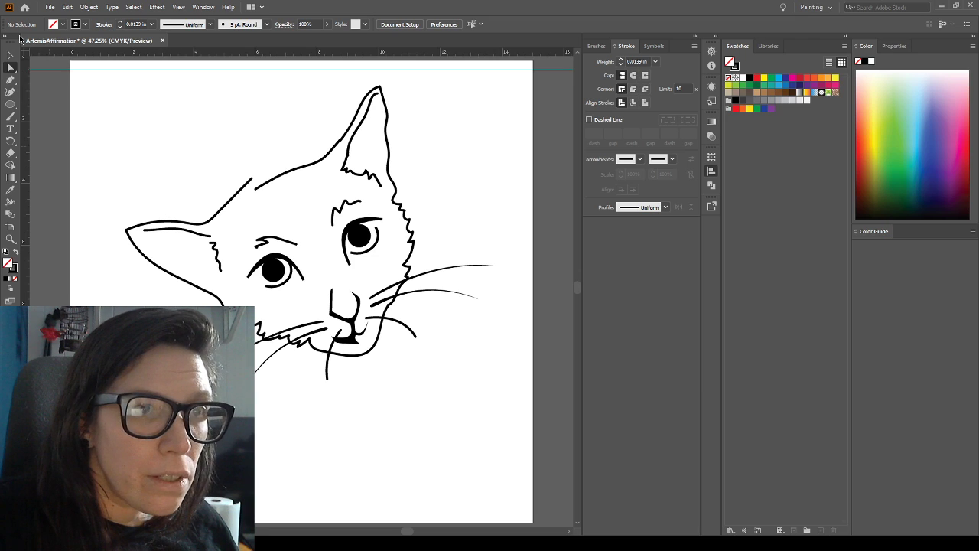
left_click(10, 55)
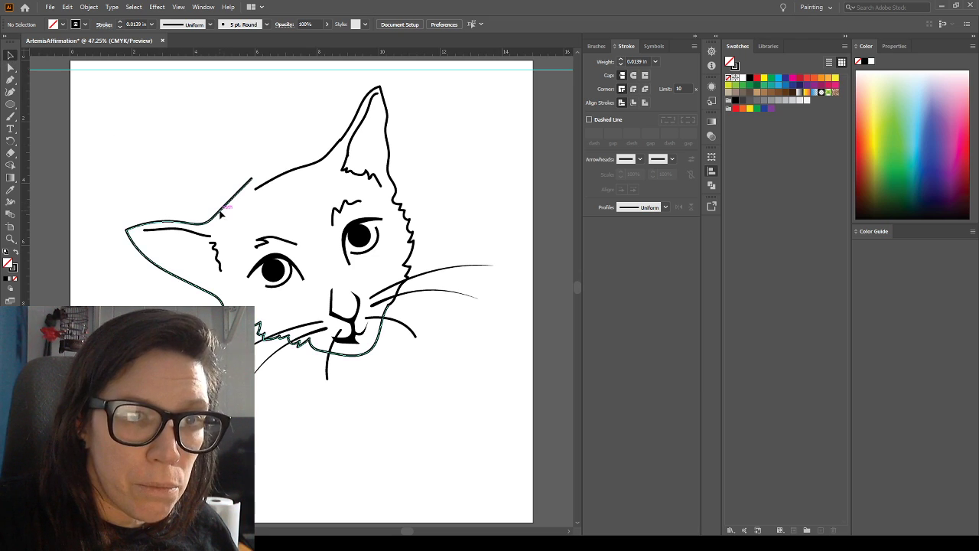
left_click(221, 213)
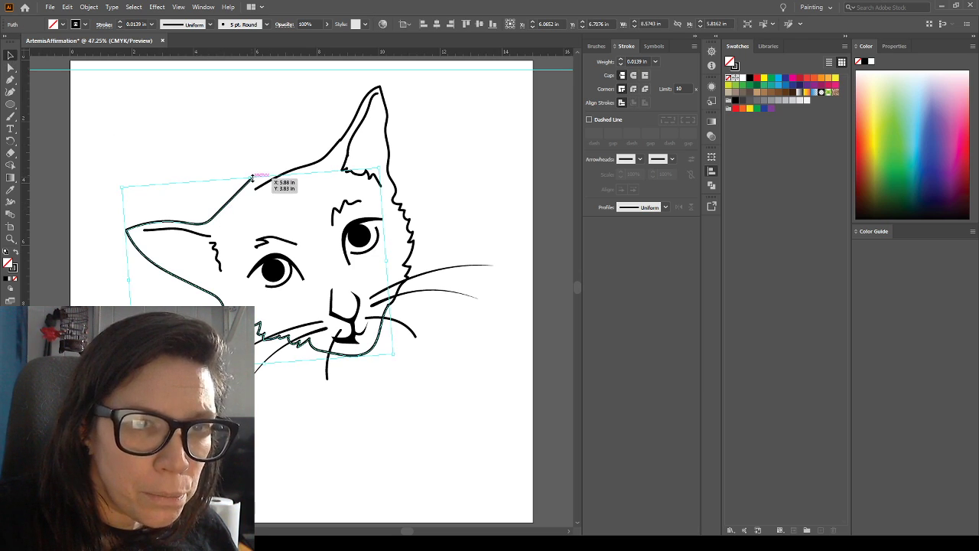
left_click_drag(252, 177, 249, 165)
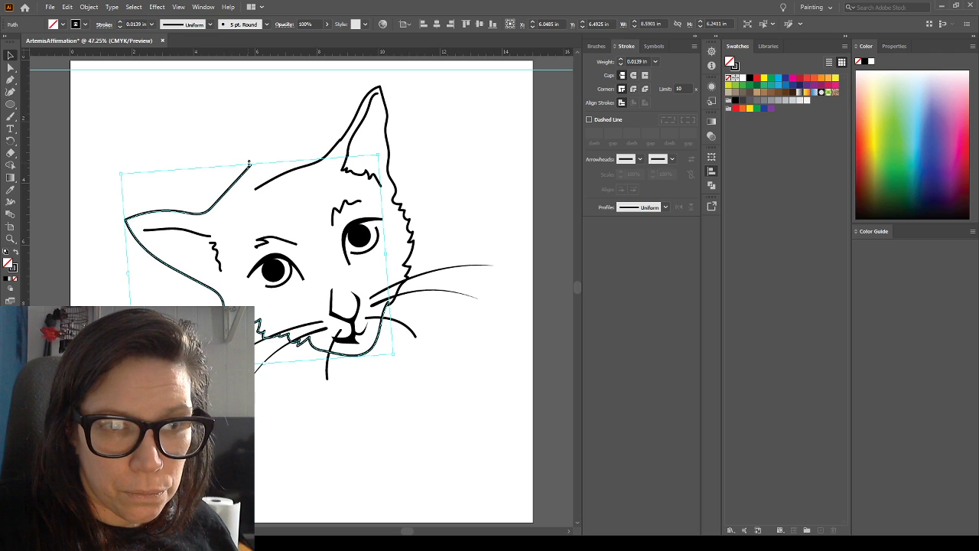
key("Left")
key("Left")
key("Left")
key("Left")
key("Left")
key("Left")
key("Down")
key("Down")
key("Down")
key("Down")
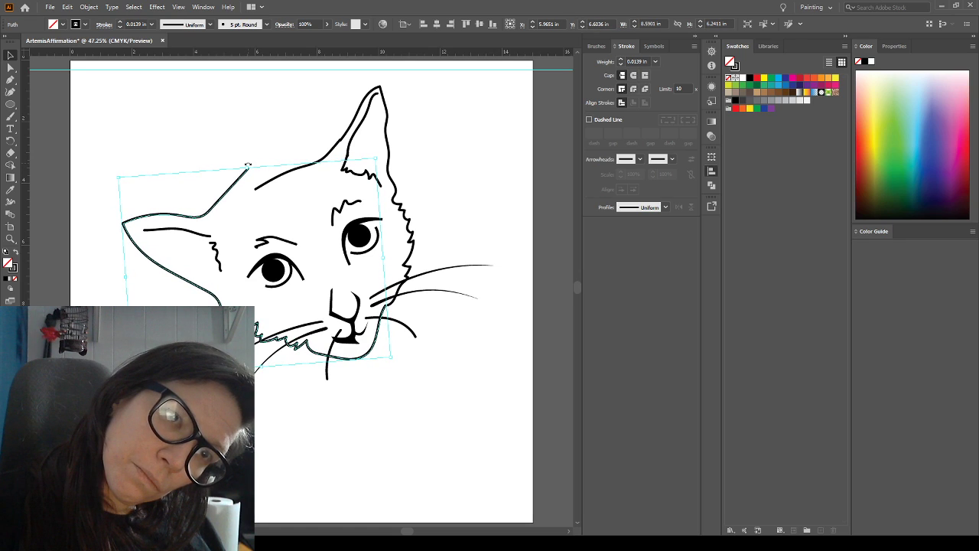
key("Right")
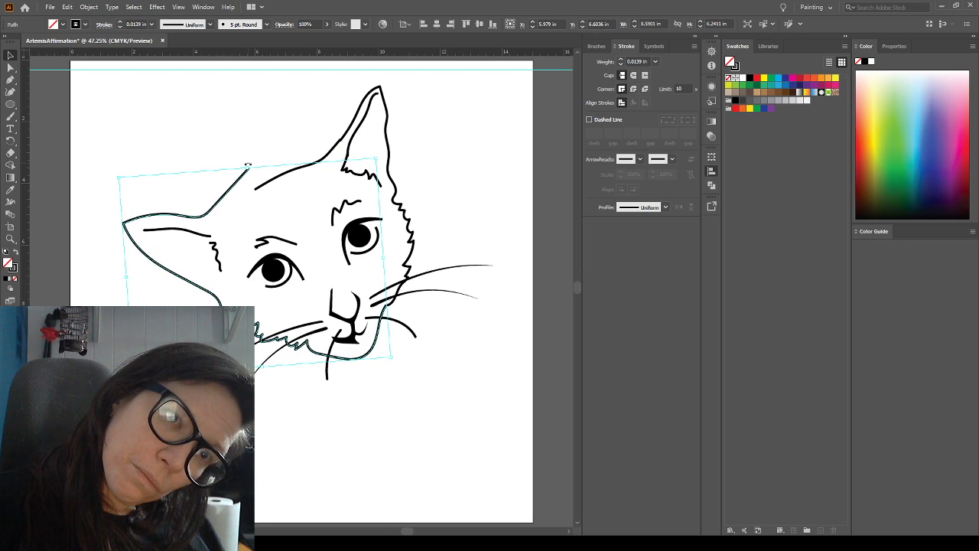
left_click(277, 112)
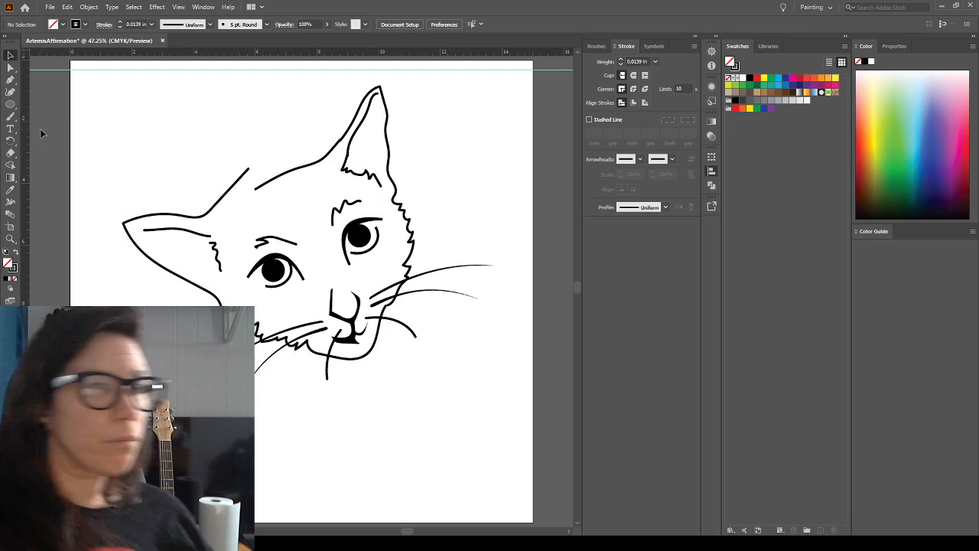
Join the left-hand outline's upper end to the top-of-head line, removing its end anchor and moving the next anchor to meet the line
left_click(9, 67)
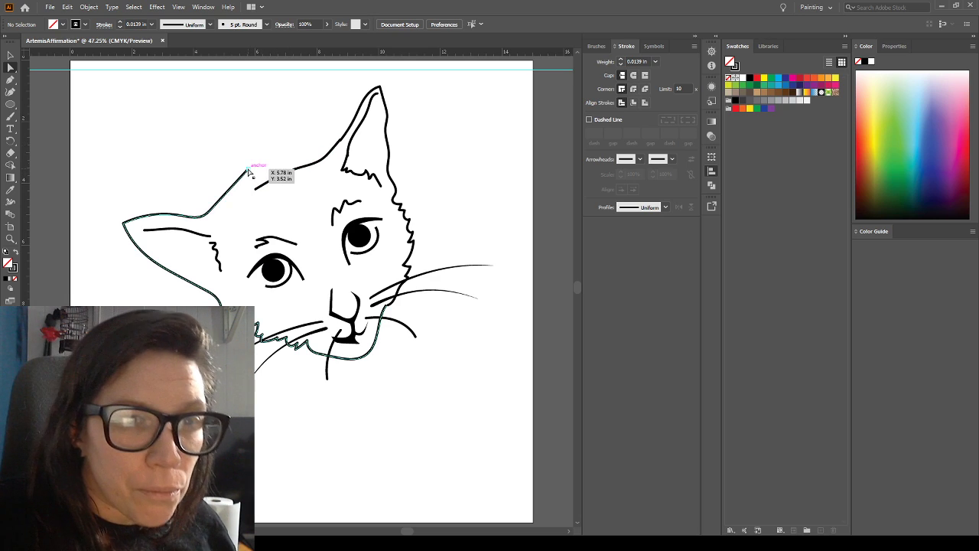
left_click_drag(248, 172, 255, 187)
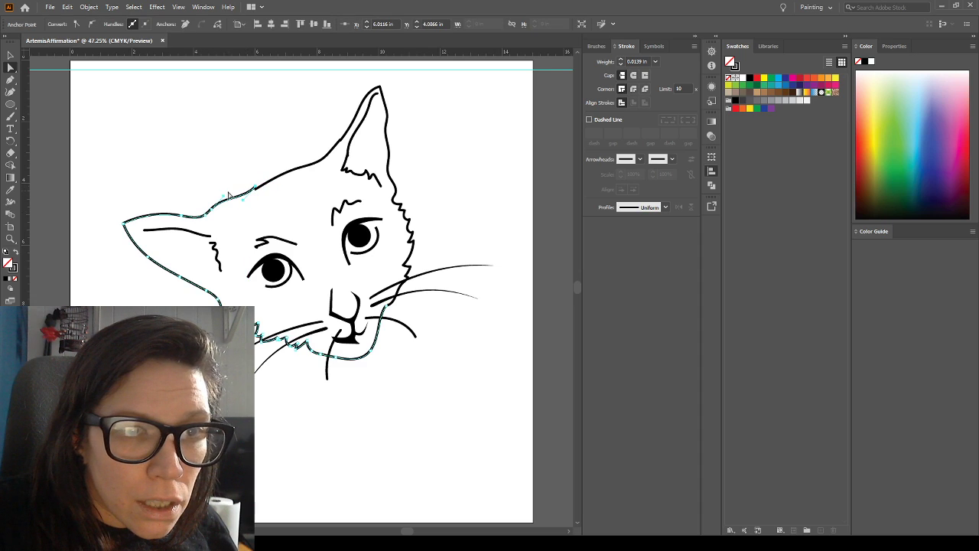
left_click_drag(224, 196, 258, 179)
left_click(273, 156)
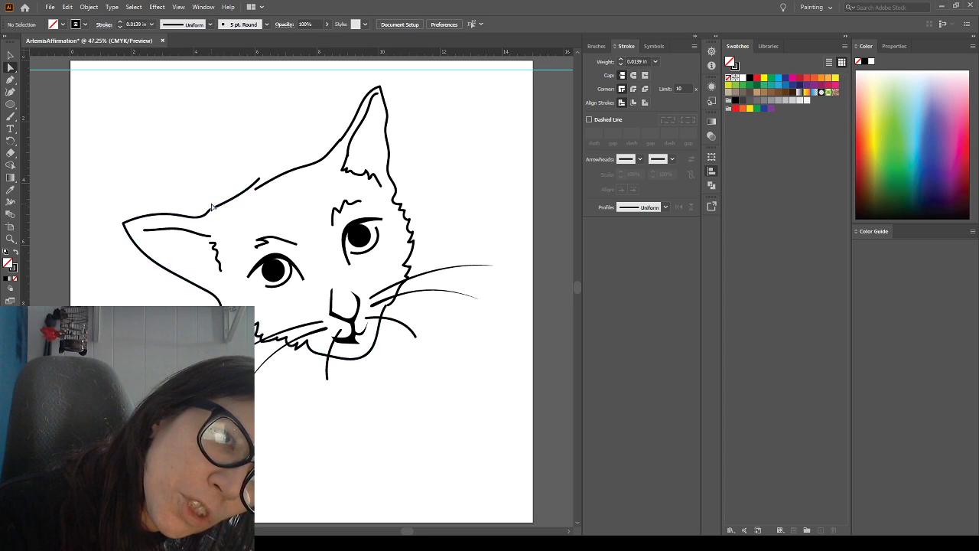
left_click_drag(213, 216, 220, 214)
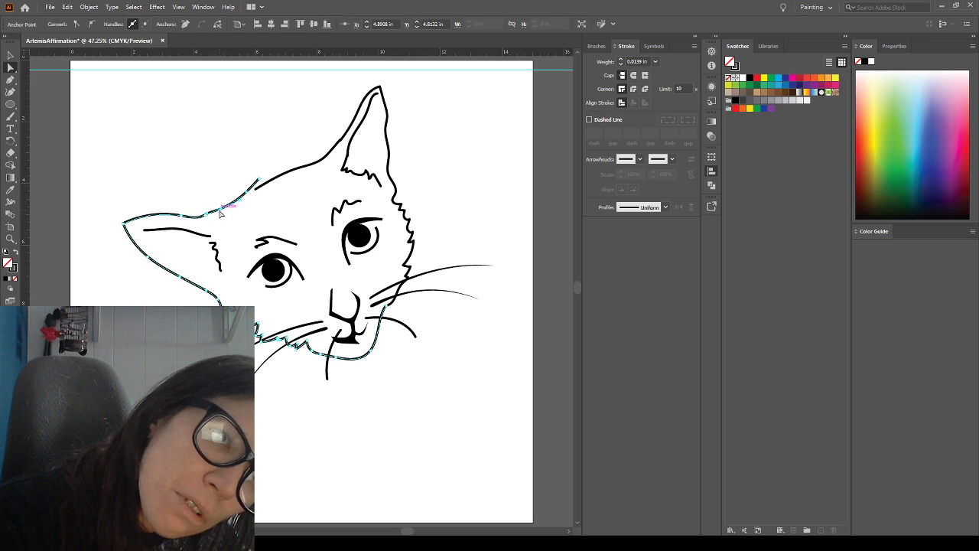
left_click(212, 168)
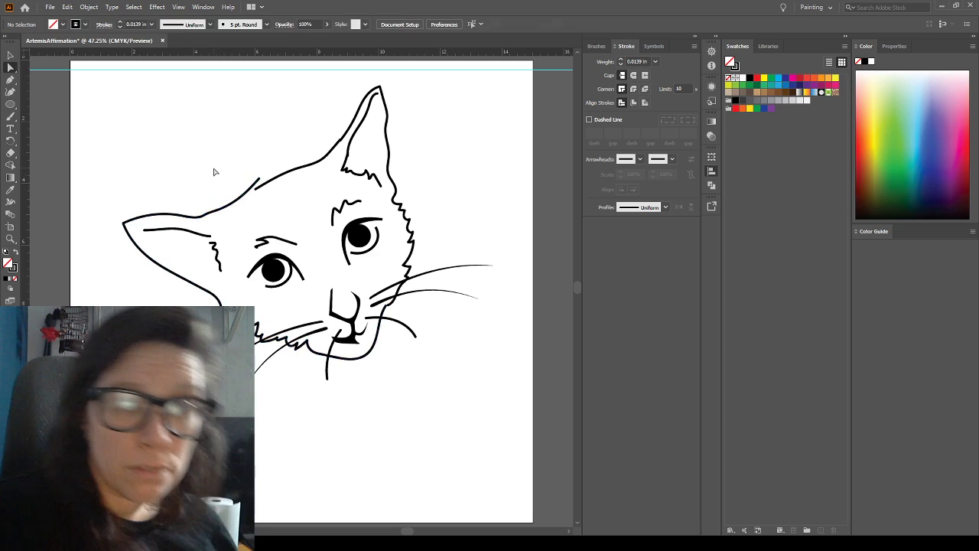
left_click(260, 183)
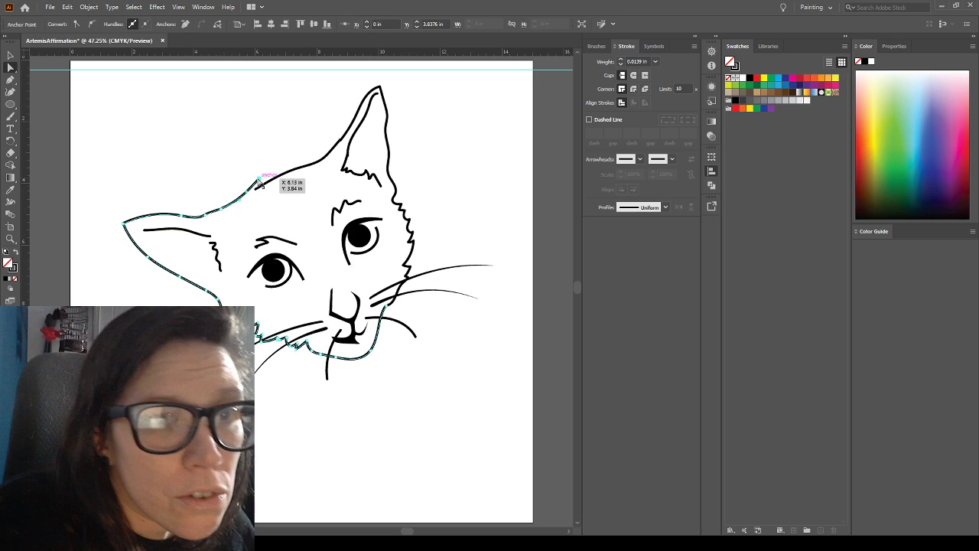
left_click(186, 24)
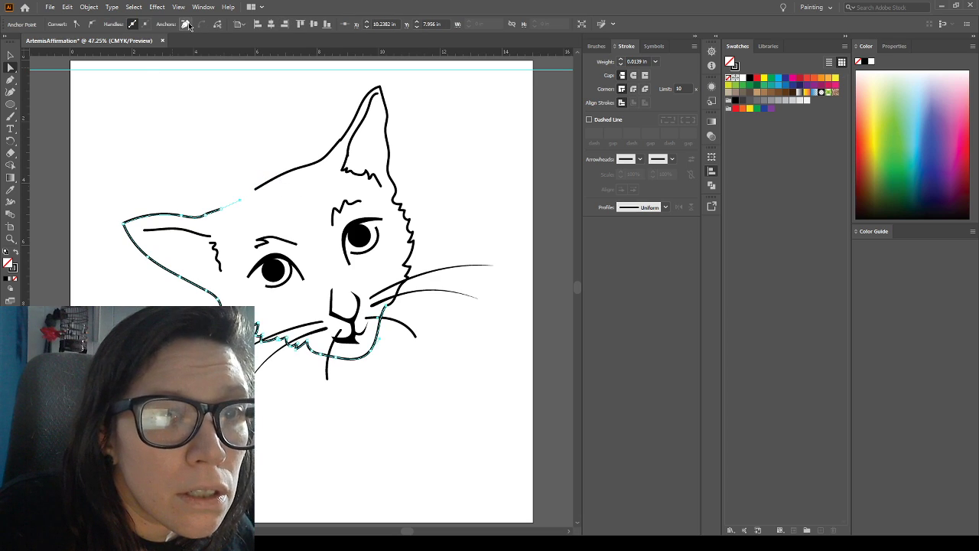
left_click(192, 153)
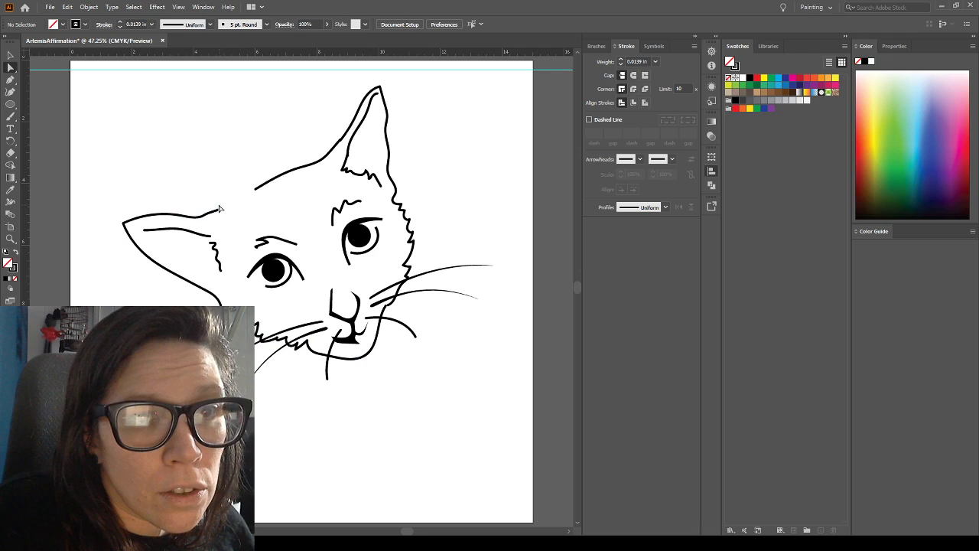
left_click_drag(221, 208, 254, 192)
left_click(238, 161)
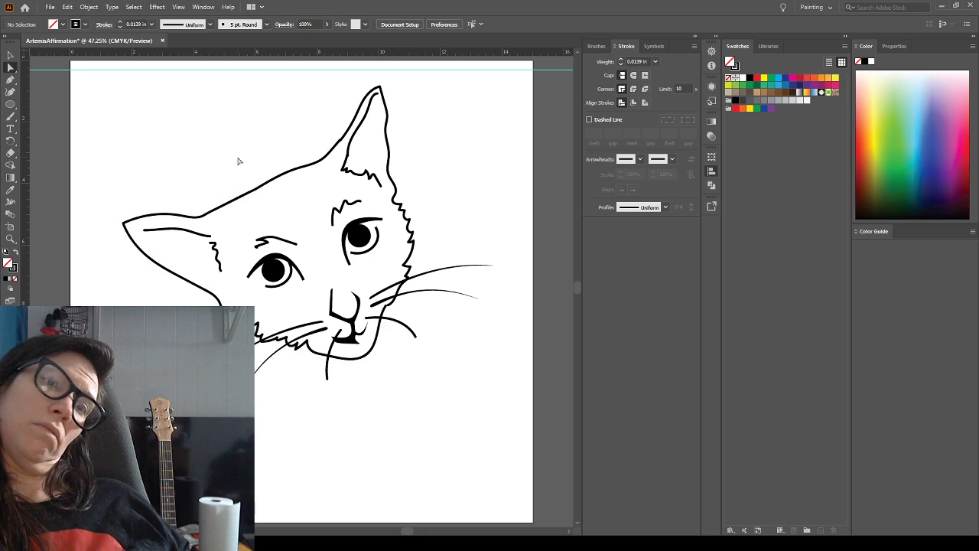
Try moving an anchor point on the mouth's bottom edge downward, and undo the change
left_click(356, 343)
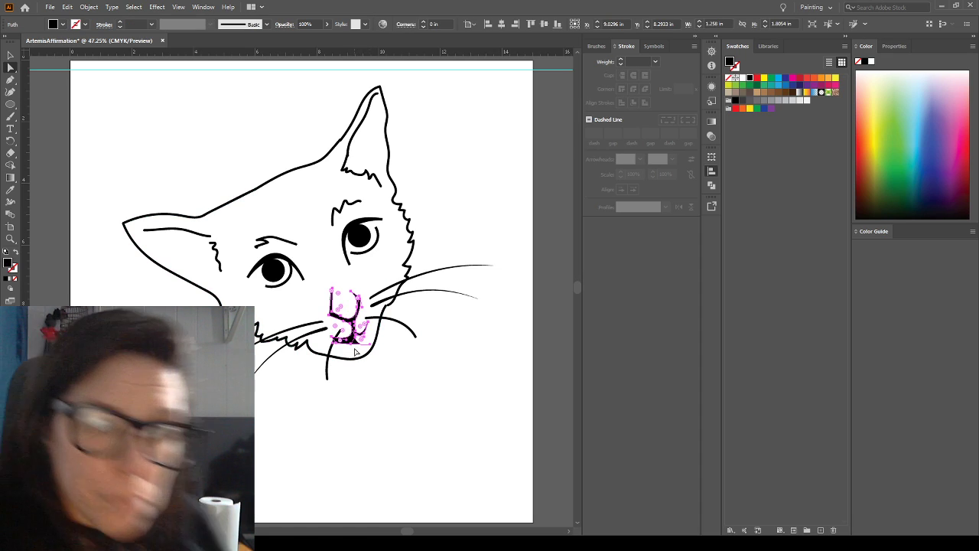
left_click_drag(351, 343, 351, 353)
left_click(372, 370)
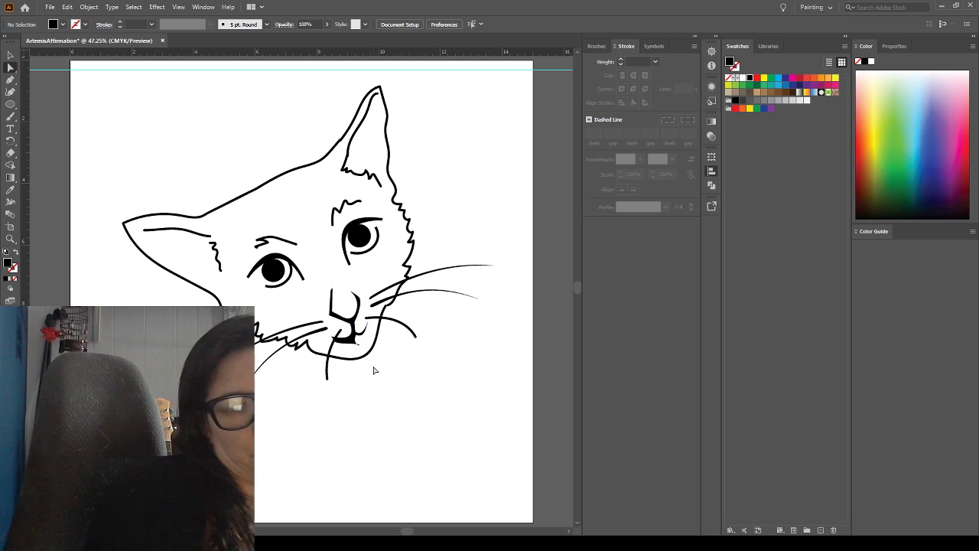
key("ctrl+z")
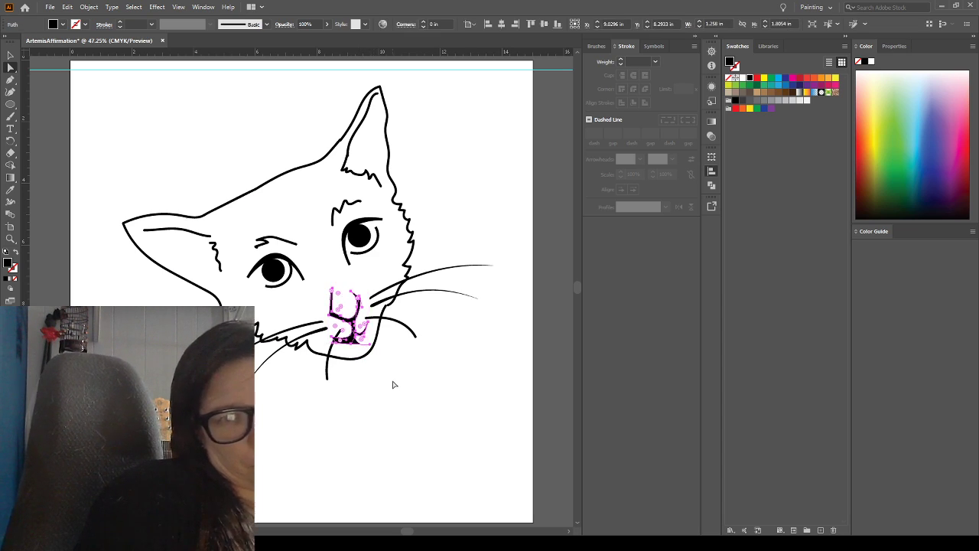
left_click(303, 415)
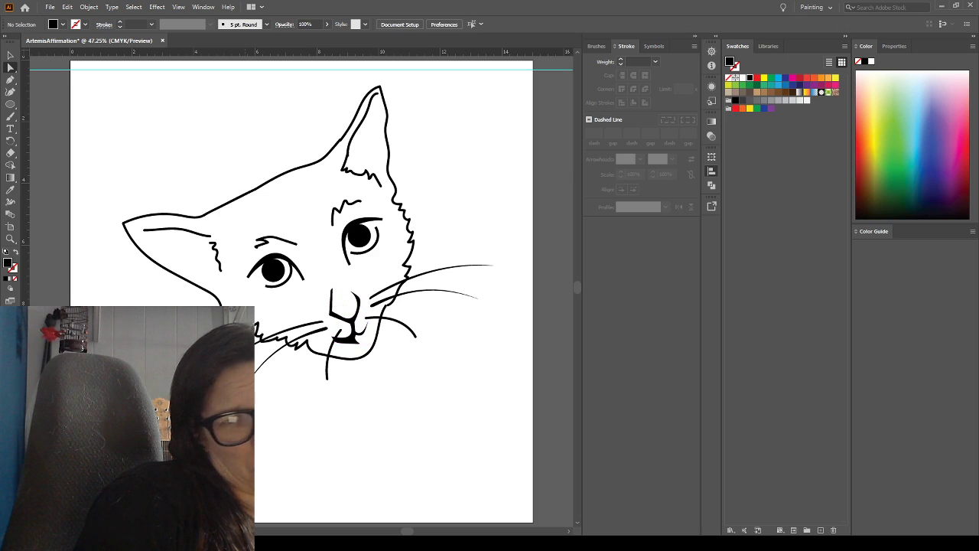
Stretch the brow hairs above the left-hand eye to about 0.6 in high and rotate them slightly clockwise
left_click_drag(258, 234, 297, 249)
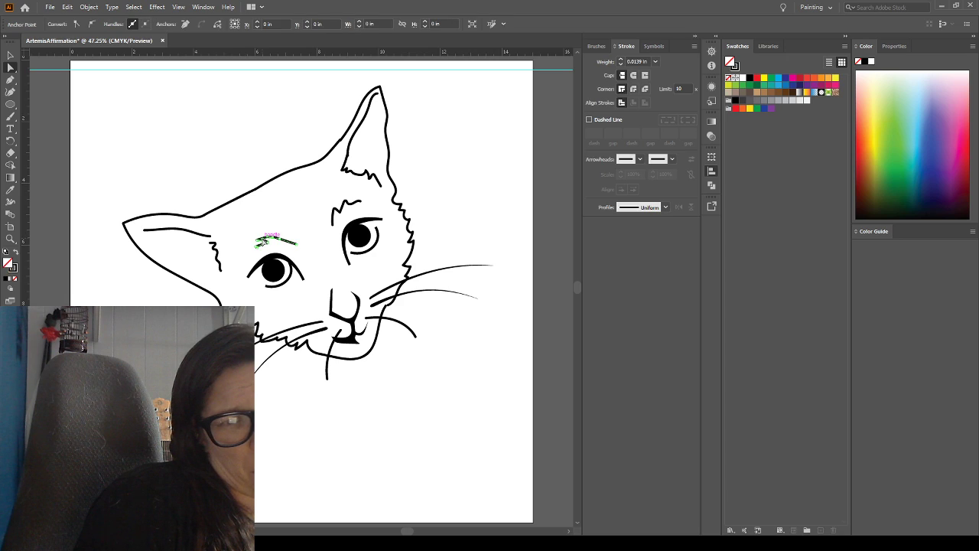
left_click(11, 56)
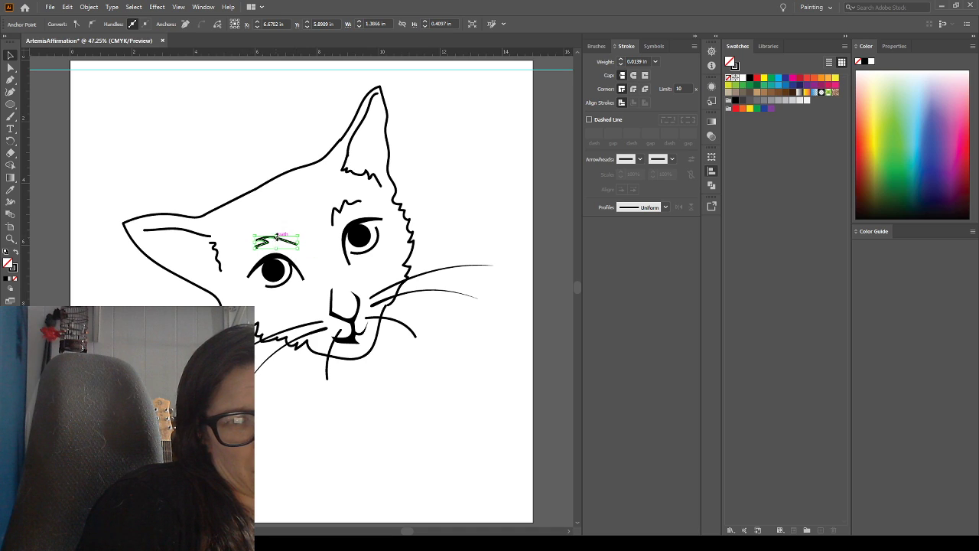
left_click_drag(276, 233, 256, 240)
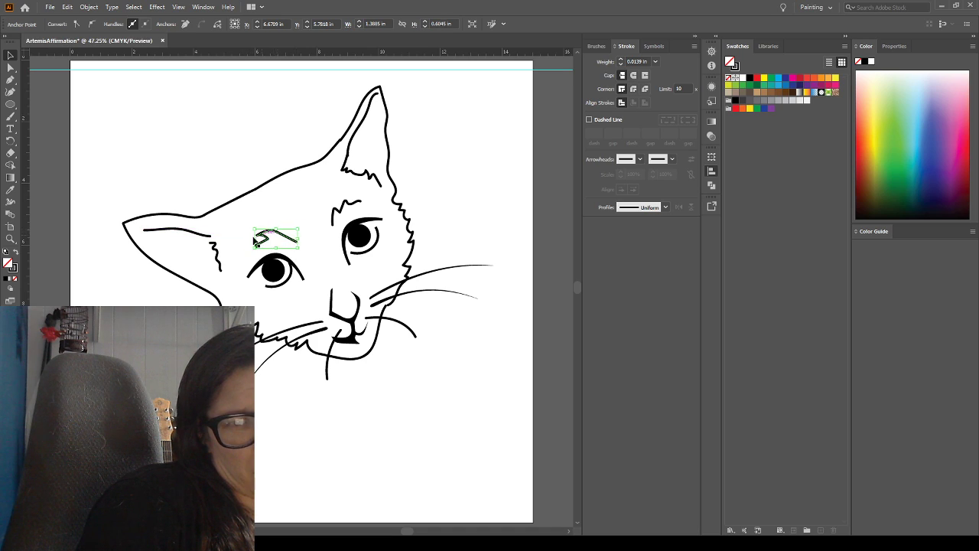
left_click(214, 208)
left_click(290, 239)
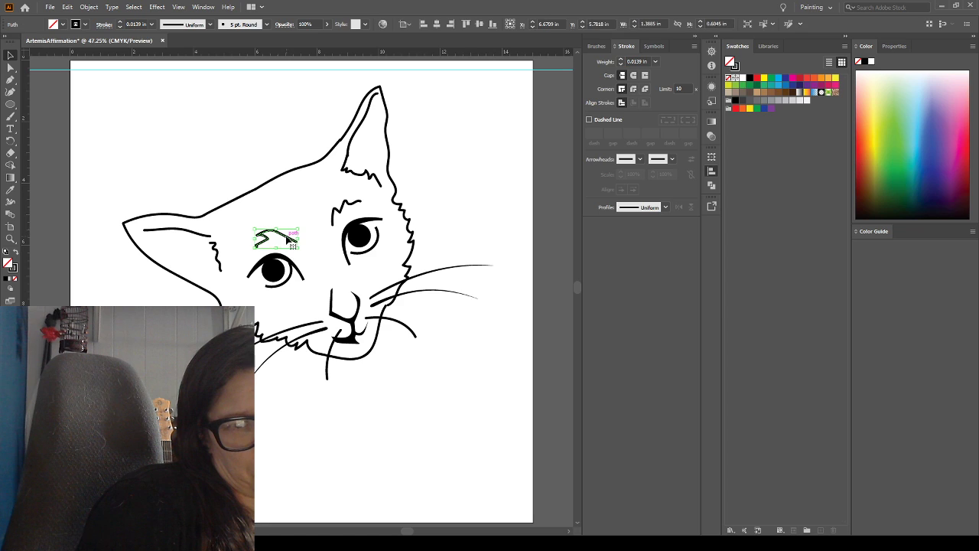
left_click_drag(298, 225, 303, 231)
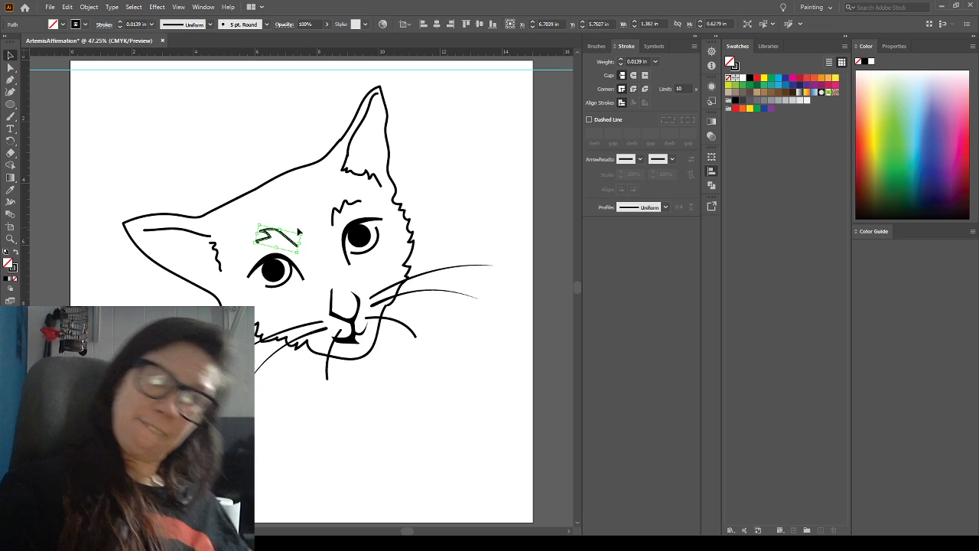
left_click(124, 111)
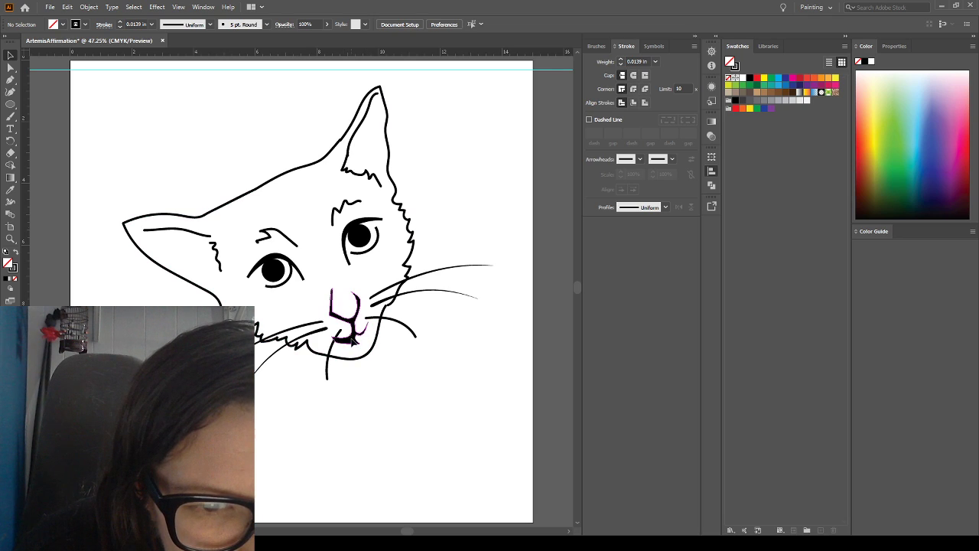
Move the nose and mouth shape slightly down, to a Y position of about 8.45 in
left_click(354, 349)
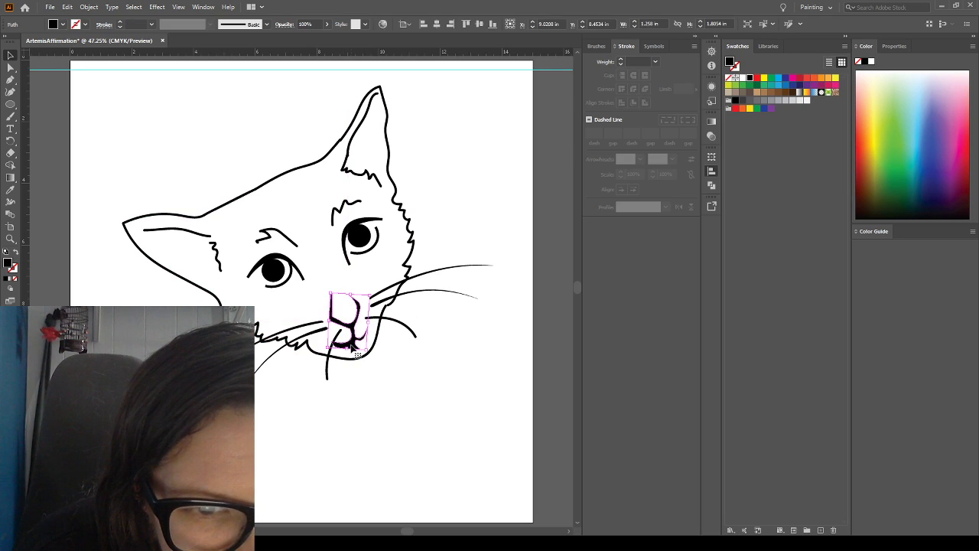
left_click(444, 416)
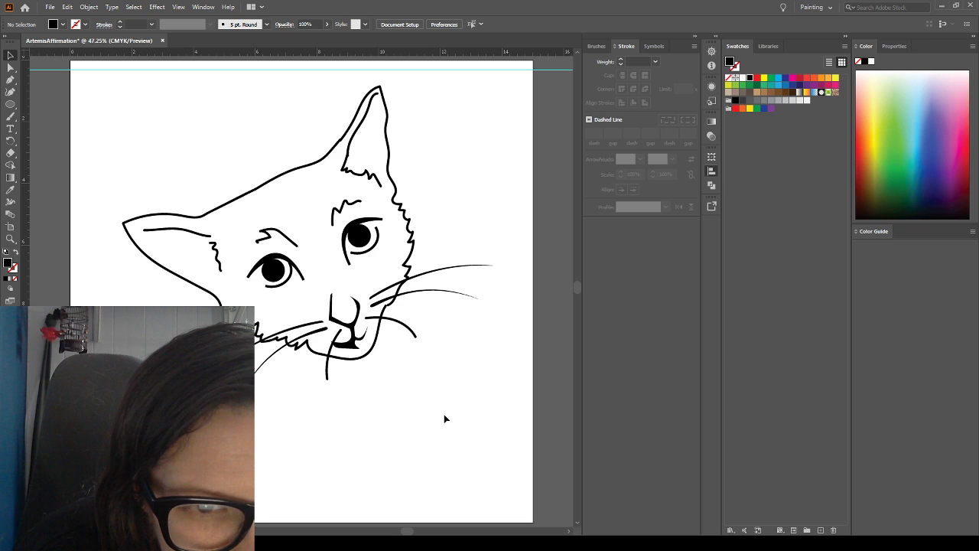
Delete the short curved whisker on each side of the mouth and move the two long right-hand whiskers slightly down
left_click(329, 370)
key("Delete")
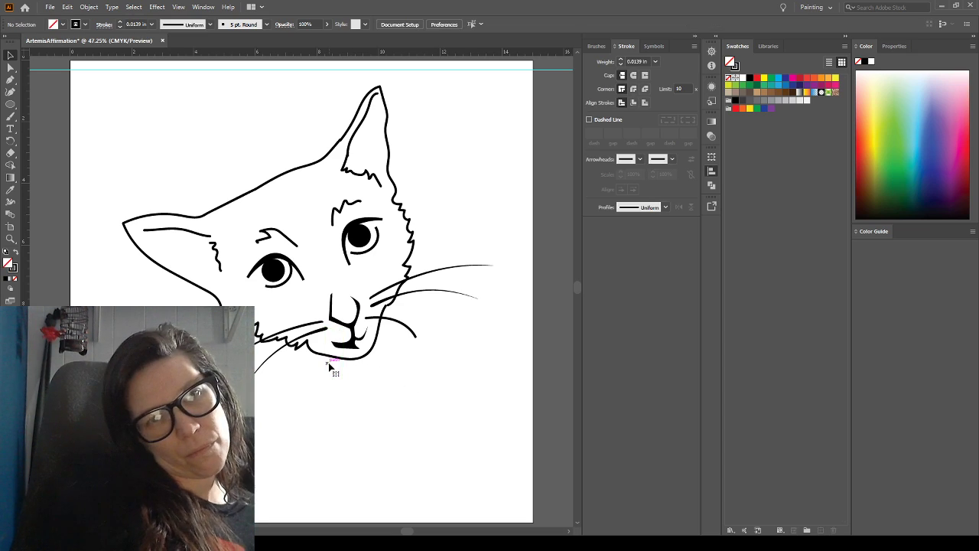
left_click(389, 325)
key("Delete")
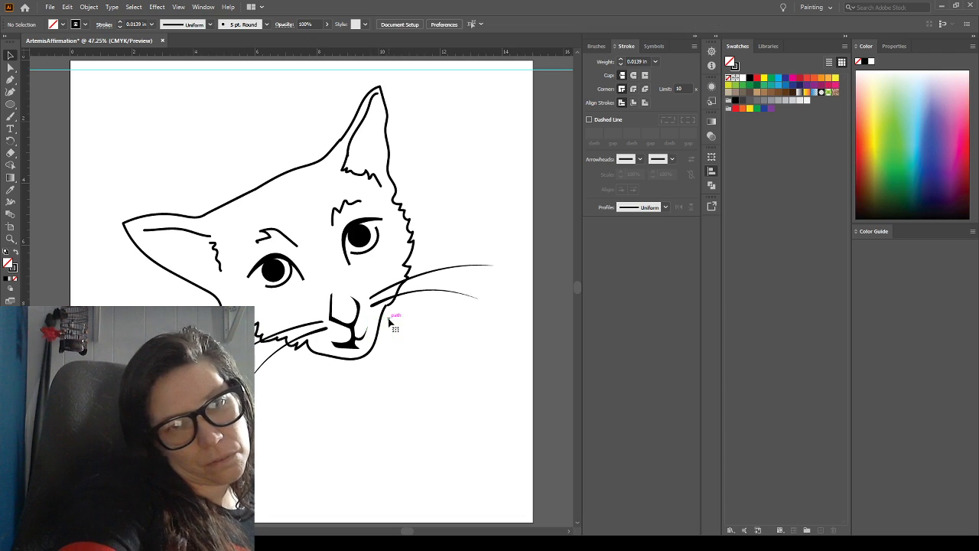
left_click_drag(380, 305, 376, 317)
left_click(432, 345)
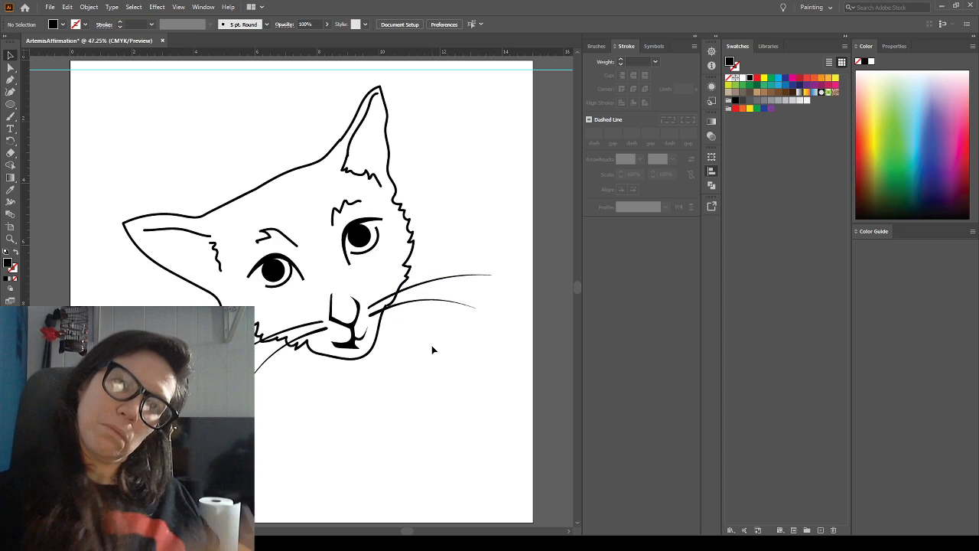